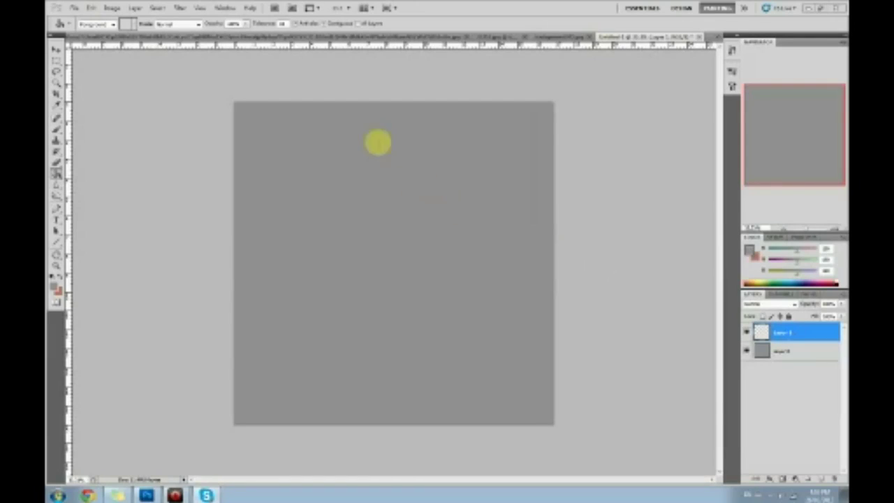
- Switch to the Brush tool and choose a splatter brush tip
left_click(80, 7)
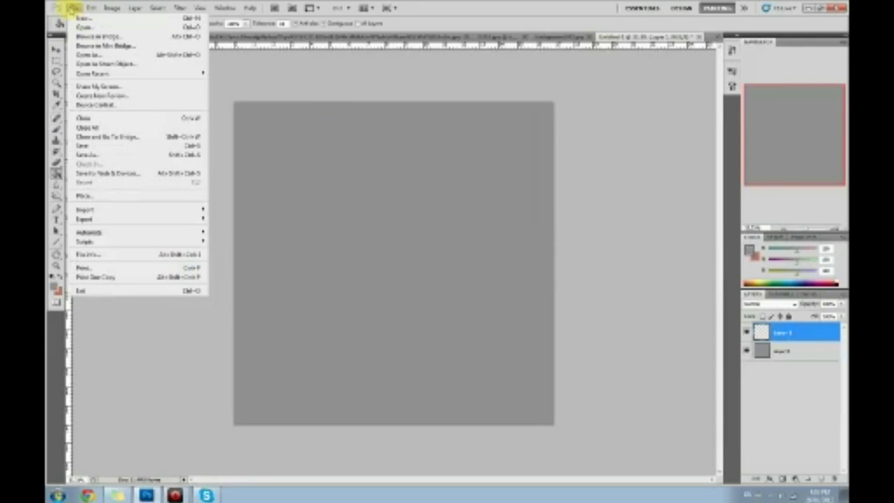
left_click(194, 333)
key("b")
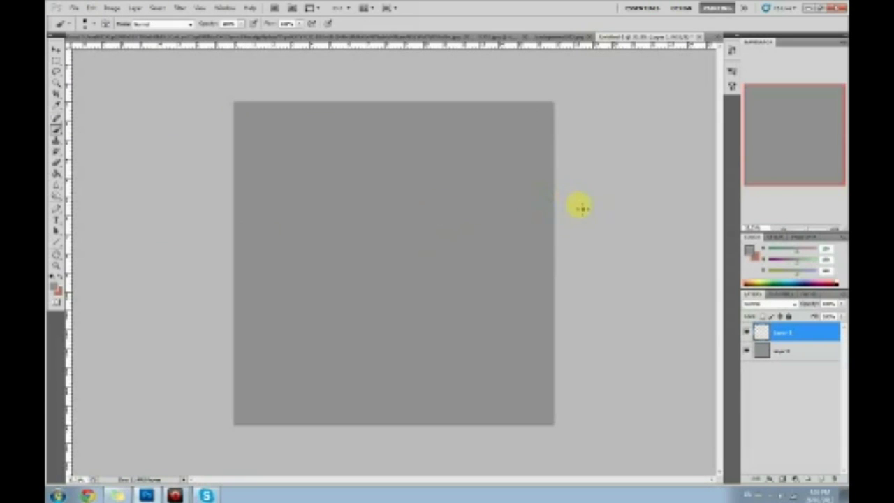
right_click(354, 185)
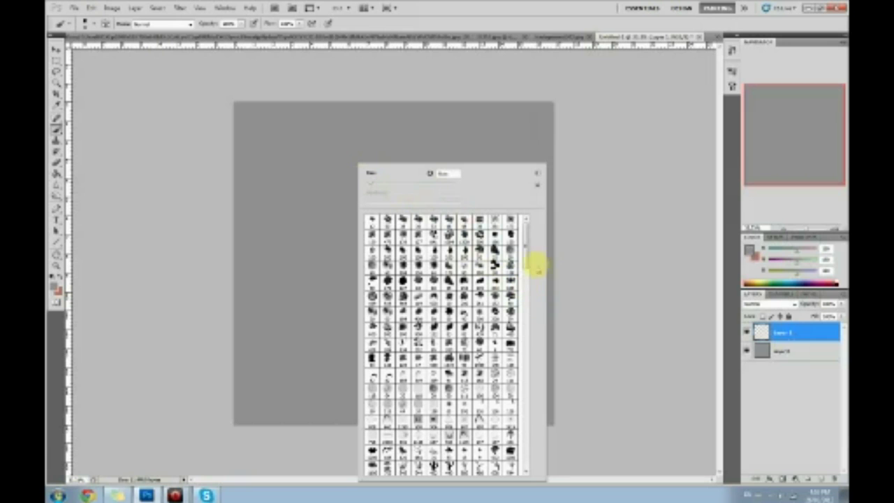
scroll(529, 256, "down", 3)
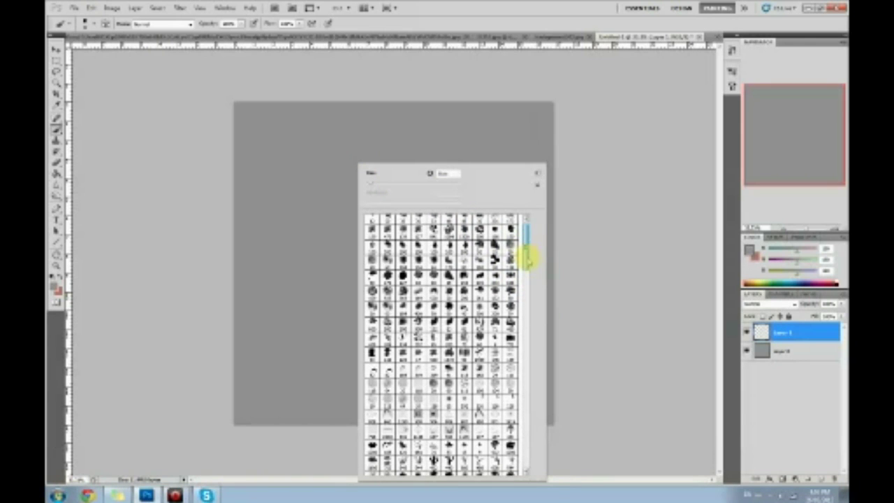
left_click(576, 276)
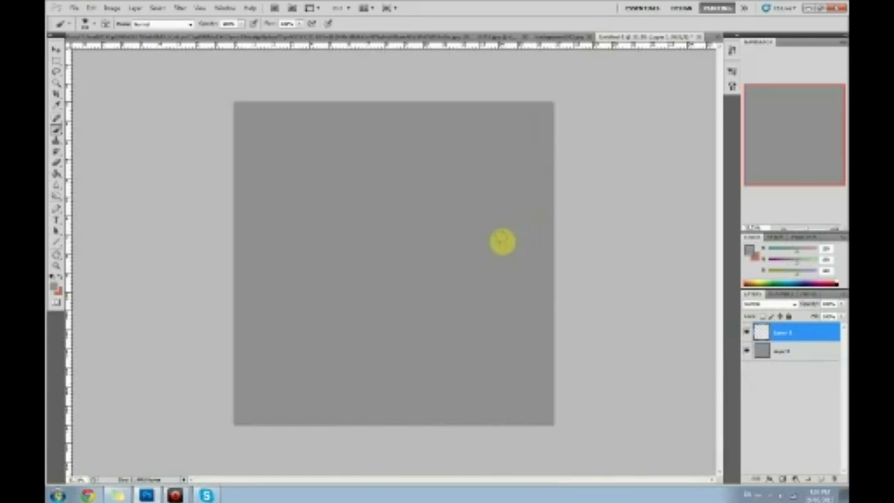
- Set the foreground to dark grey and paint a splatter in the canvas's upper left
left_click(749, 251)
left_click_drag(461, 277, 444, 288)
left_click(649, 203)
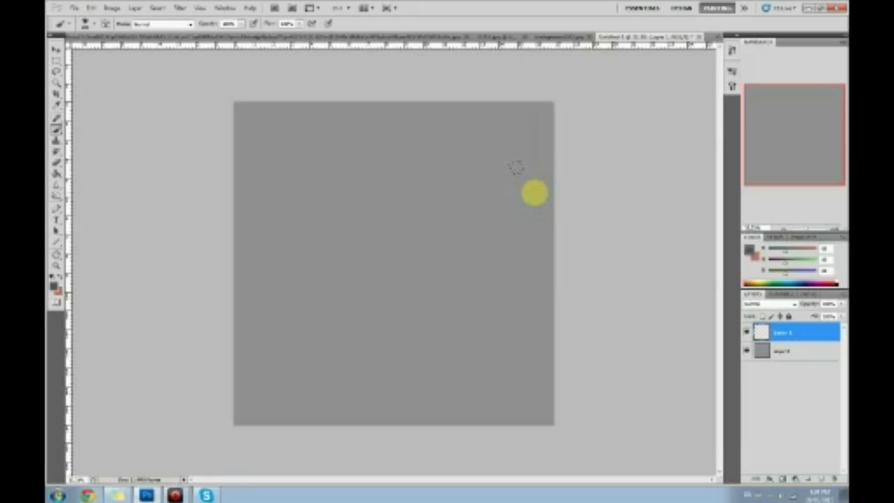
mouse_move(262, 140)
left_mouse_down()
mouse_move(289, 187)
mouse_move(291, 165)
mouse_move(337, 202)
mouse_move(315, 160)
mouse_move(302, 202)
mouse_move(270, 187)
mouse_move(278, 206)
mouse_move(305, 198)
mouse_move(297, 236)
mouse_move(286, 219)
mouse_move(315, 179)
mouse_move(294, 151)
mouse_move(305, 154)
mouse_move(286, 139)
left_mouse_up()
- Set the foreground colour to bright red and choose a small hard brush tip
left_click(746, 248)
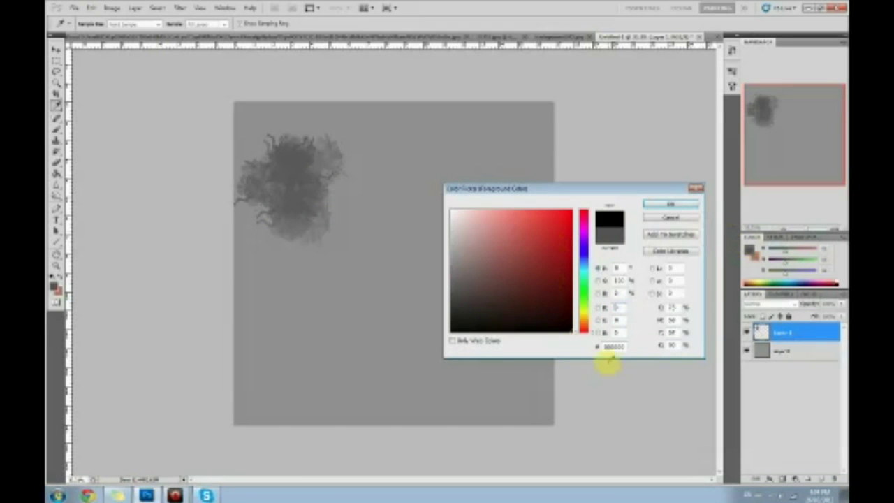
left_click(567, 218)
left_click(657, 203)
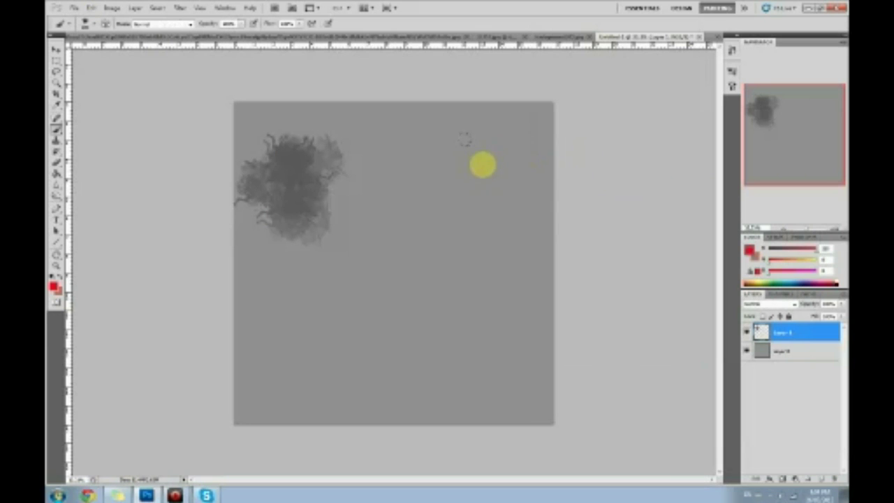
right_click(481, 163)
mouse_move(656, 258)
left_mouse_down()
mouse_move(671, 436)
mouse_move(654, 469)
left_mouse_up()
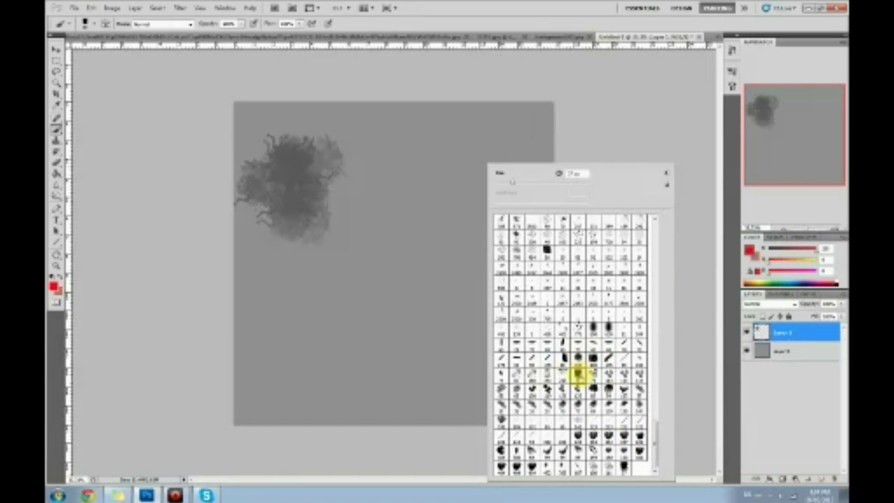
left_click(693, 321)
- Darken the red slightly and zoom in above the splatter, ready to write
left_click(750, 250)
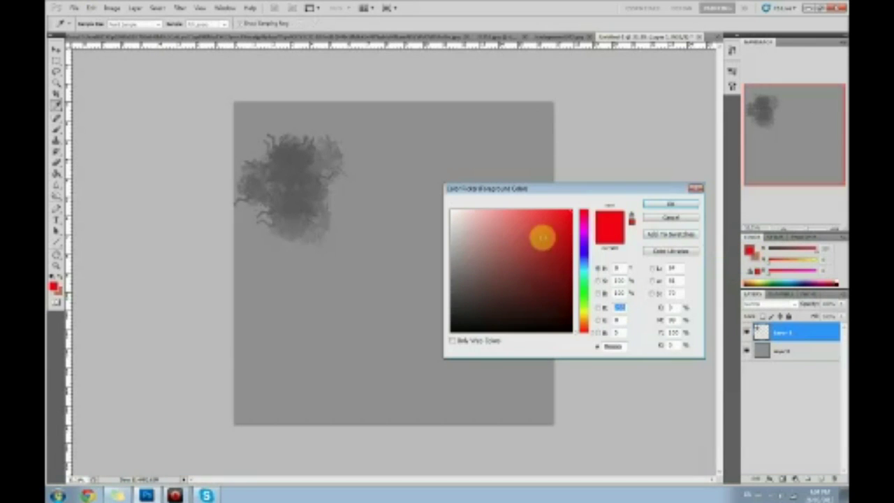
left_click(556, 230)
left_click(669, 203)
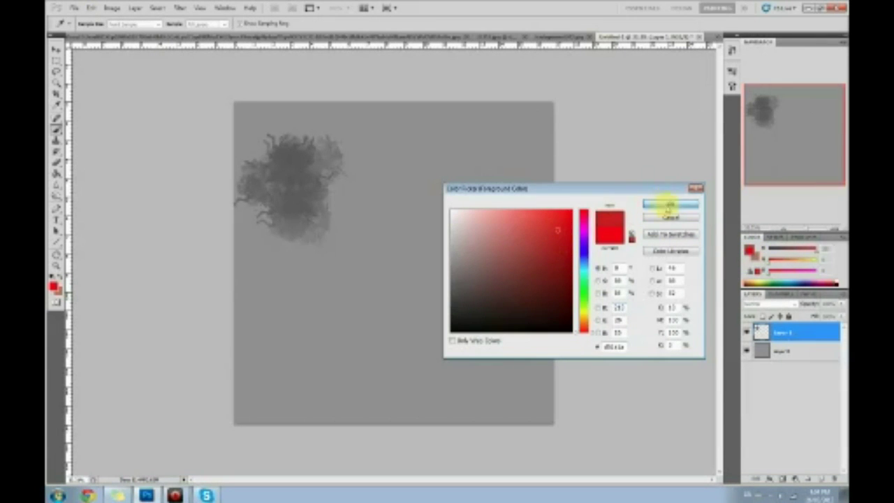
key("z")
left_click(385, 148)
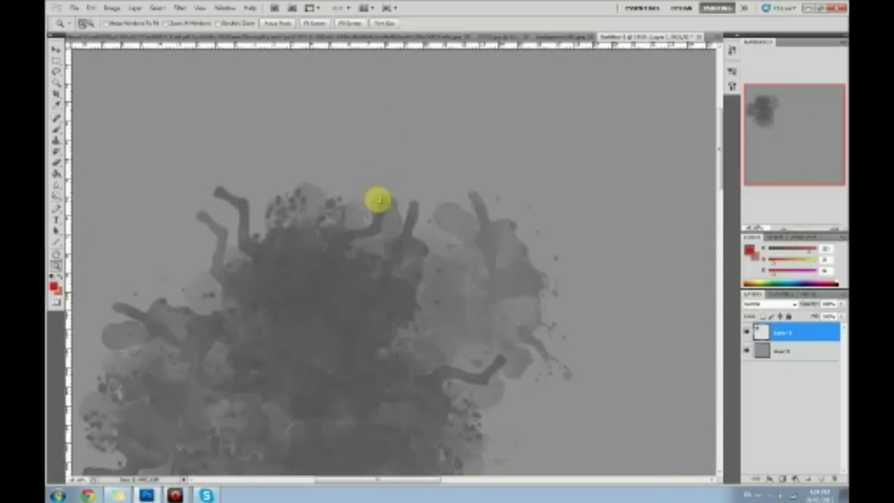
key("b")
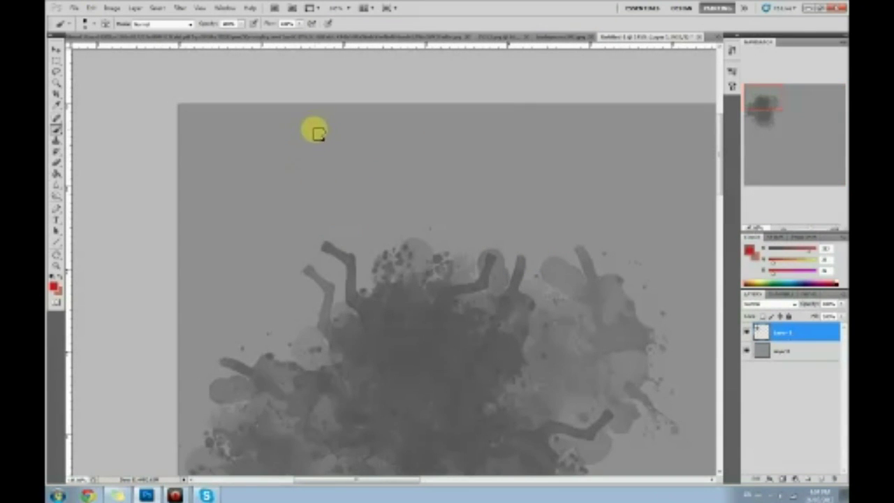
- Handwrite the heading BRUSH in red and underline it, redoing the first underline
mouse_move(308, 126)
left_mouse_down()
mouse_move(313, 161)
mouse_move(319, 152)
mouse_move(305, 179)
left_mouse_up()
mouse_move(308, 127)
left_mouse_down()
mouse_move(310, 155)
mouse_move(319, 148)
mouse_move(302, 177)
left_mouse_up()
mouse_move(353, 130)
left_mouse_down()
mouse_move(383, 176)
mouse_move(413, 171)
mouse_move(413, 155)
mouse_move(429, 143)
mouse_move(446, 143)
mouse_move(460, 179)
left_mouse_up()
left_click_drag(314, 193, 469, 191)
key("ctrl+z")
left_click_drag(307, 193, 468, 191)
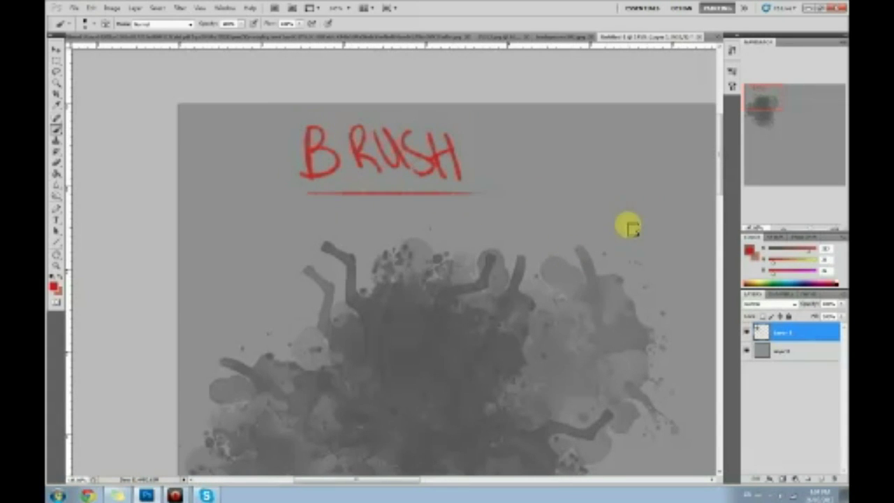
- Zoom out, then write '- unit requirements' beside the splatter with an arrow below
key("ctrl+minus")
left_click_drag(539, 301, 415, 202)
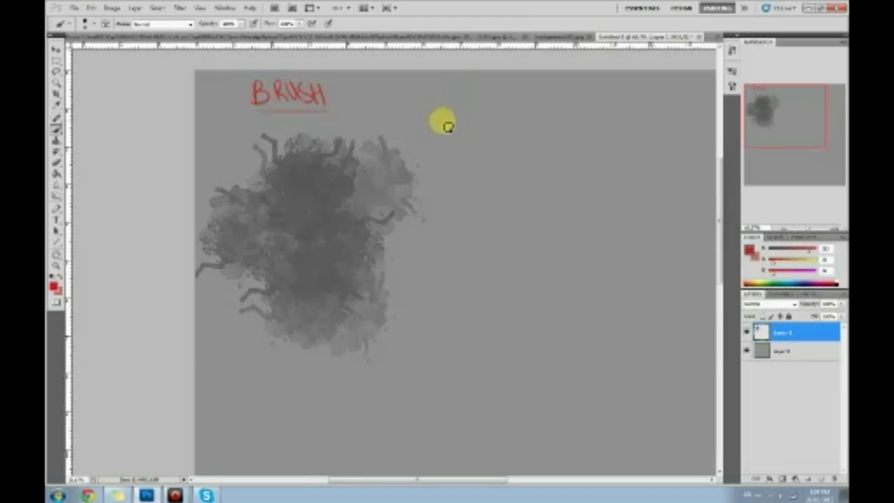
mouse_move(434, 125)
left_mouse_down()
mouse_move(476, 129)
mouse_move(468, 119)
mouse_move(489, 131)
mouse_move(489, 158)
mouse_move(498, 142)
mouse_move(515, 148)
mouse_move(508, 132)
mouse_move(534, 148)
mouse_move(548, 136)
mouse_move(574, 144)
mouse_move(577, 127)
mouse_move(600, 141)
left_mouse_up()
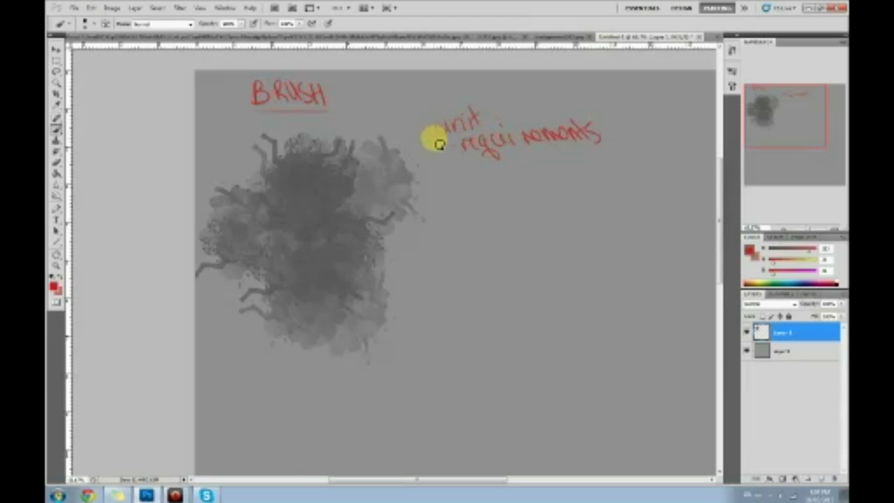
left_click_drag(421, 134, 426, 132)
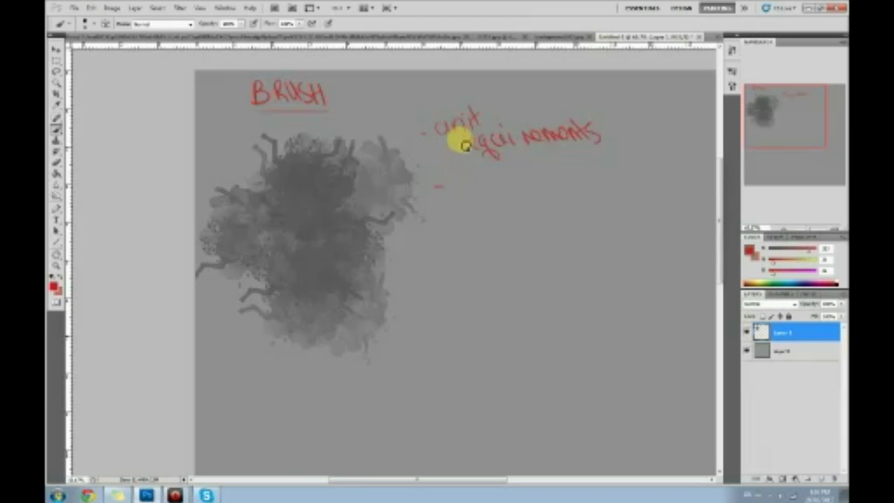
left_click_drag(441, 193, 443, 150)
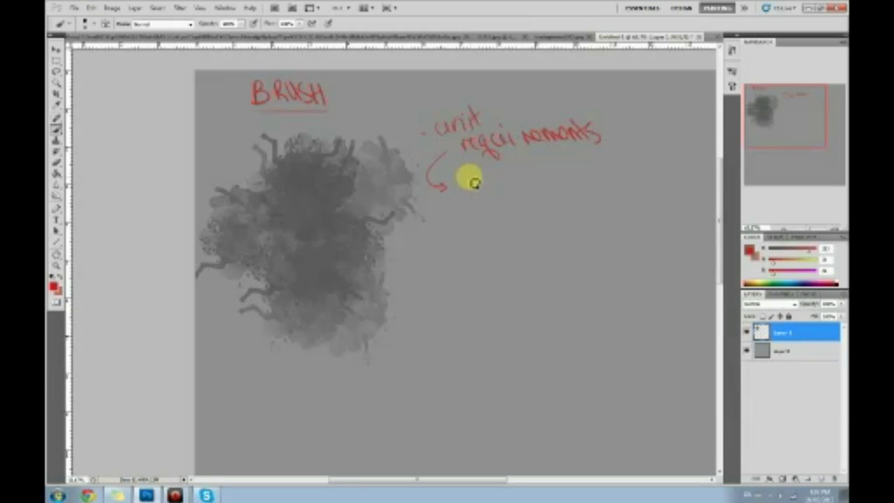
- Write the arrowed points 'texture' and 'sharpen', plus a 'the layers' note below the splatter
mouse_move(461, 190)
left_mouse_down()
mouse_move(500, 179)
mouse_move(528, 187)
left_mouse_up()
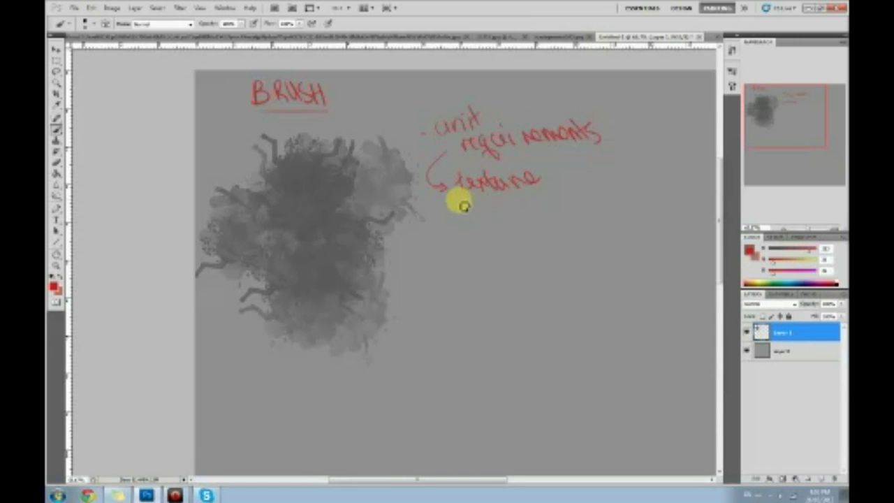
left_click_drag(464, 207, 461, 242)
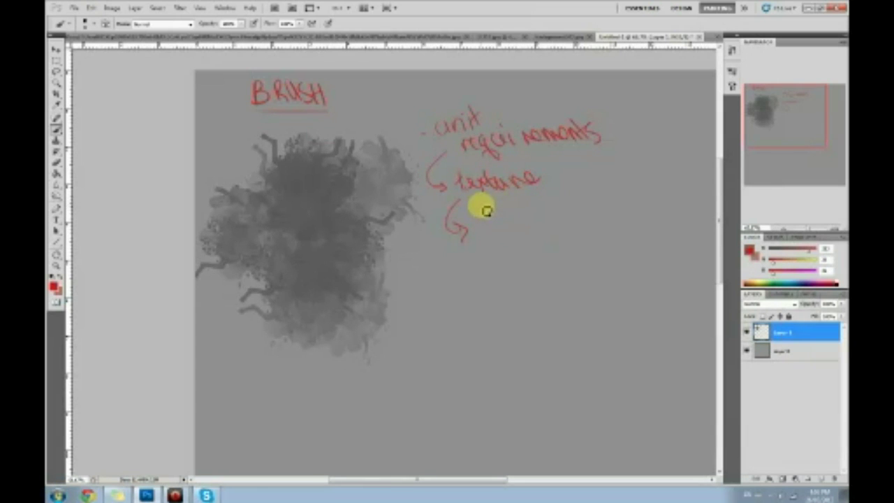
mouse_move(486, 219)
left_mouse_down()
mouse_move(484, 240)
mouse_move(521, 232)
mouse_move(525, 222)
mouse_move(543, 229)
mouse_move(546, 217)
mouse_move(549, 227)
mouse_move(590, 239)
left_mouse_up()
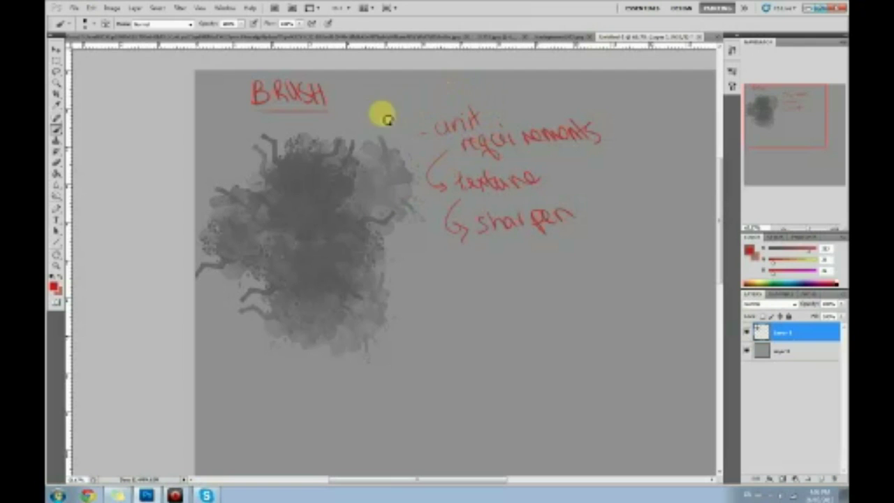
mouse_move(233, 375)
left_mouse_down()
mouse_move(235, 383)
mouse_move(265, 361)
mouse_move(270, 396)
mouse_move(299, 348)
left_mouse_up()
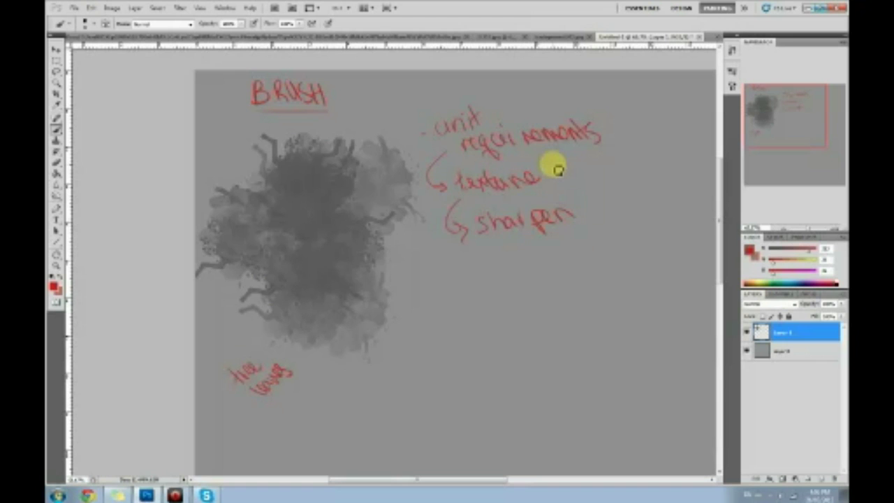
mouse_move(433, 310)
left_mouse_down()
mouse_move(428, 320)
mouse_move(441, 328)
left_mouse_up()
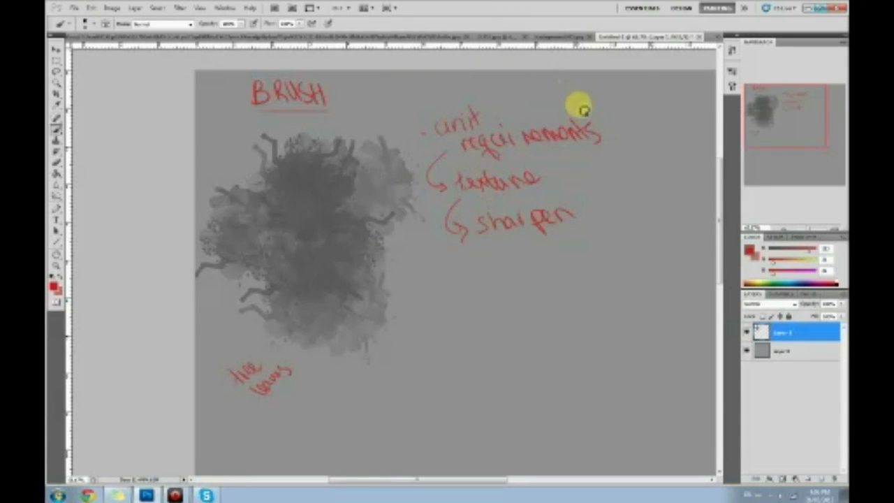
- Discard two stray vertical lines, connect the texture arrow to requirements, and underline sharpen
left_click_drag(636, 67, 632, 264)
key("ctrl+z")
mouse_move(640, 77)
left_mouse_down()
mouse_move(631, 329)
mouse_move(605, 356)
left_mouse_up()
key("ctrl+z")
left_click_drag(446, 150, 429, 174)
left_click_drag(485, 241, 563, 231)
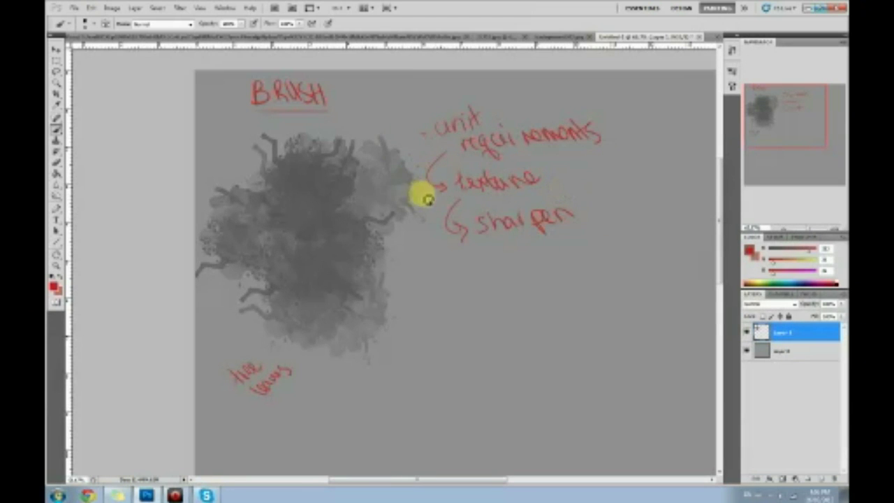
mouse_move(563, 288)
left_mouse_down()
mouse_move(517, 305)
mouse_move(563, 289)
mouse_move(523, 328)
mouse_move(549, 374)
mouse_move(513, 349)
left_mouse_up()
key("r")
key("b")
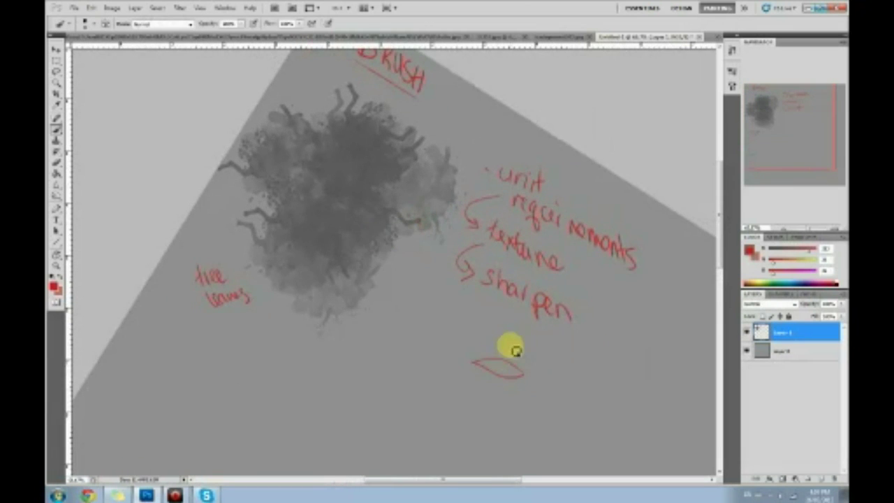
key("ctrl+z")
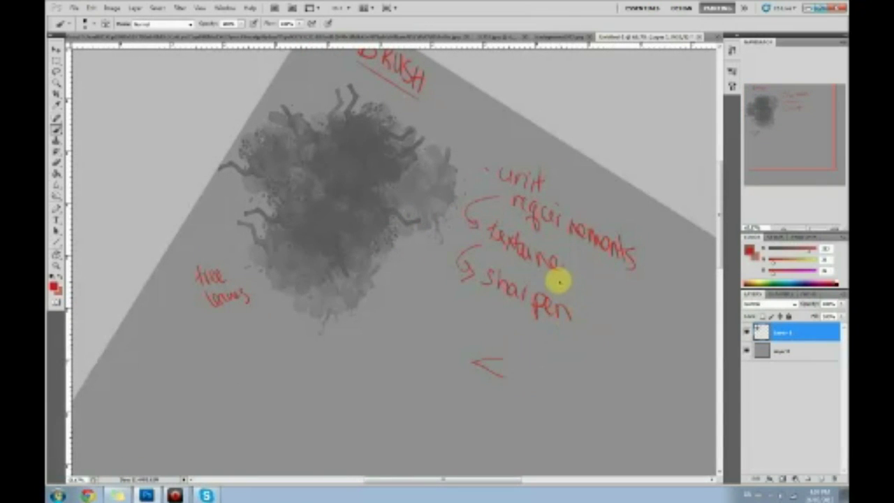
key("r")
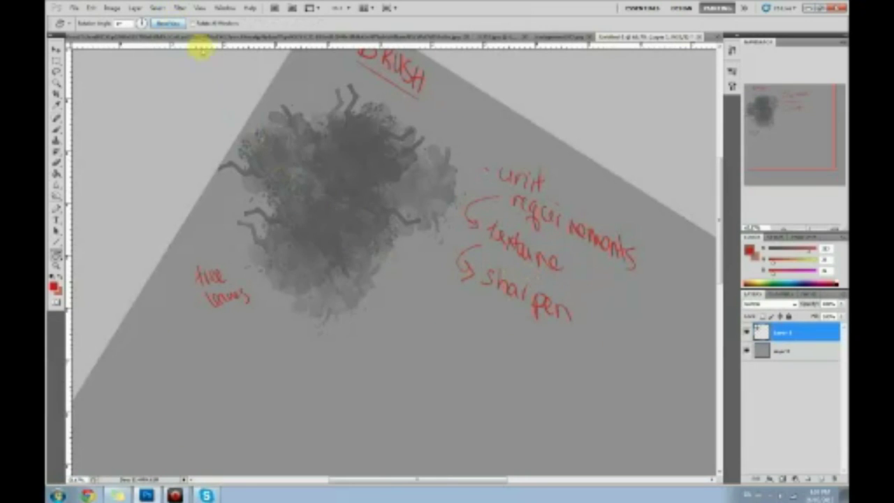
left_click(168, 23)
mouse_move(564, 255)
left_mouse_down()
mouse_move(553, 249)
mouse_move(520, 286)
mouse_move(566, 273)
left_mouse_up()
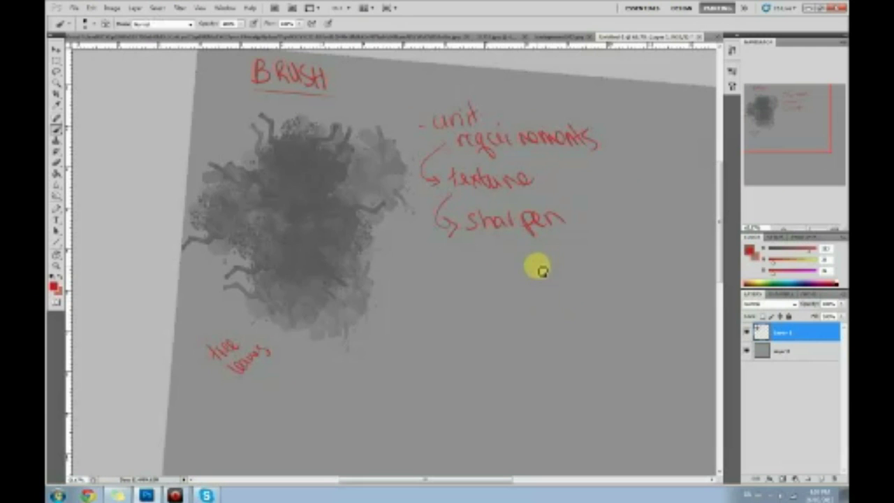
key("Escape")
key("b")
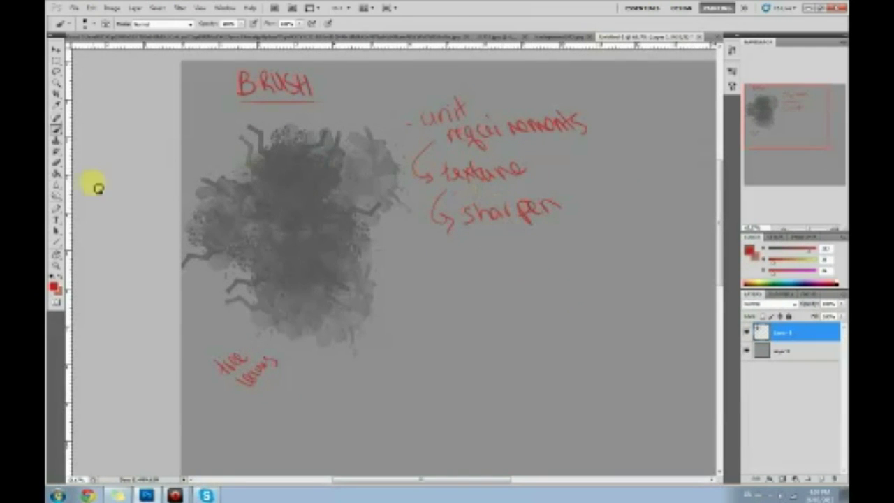
- Sharpen the blob's upper middle, then cancel a Hue/Saturation test and undo the colourful speckles
left_click(59, 183)
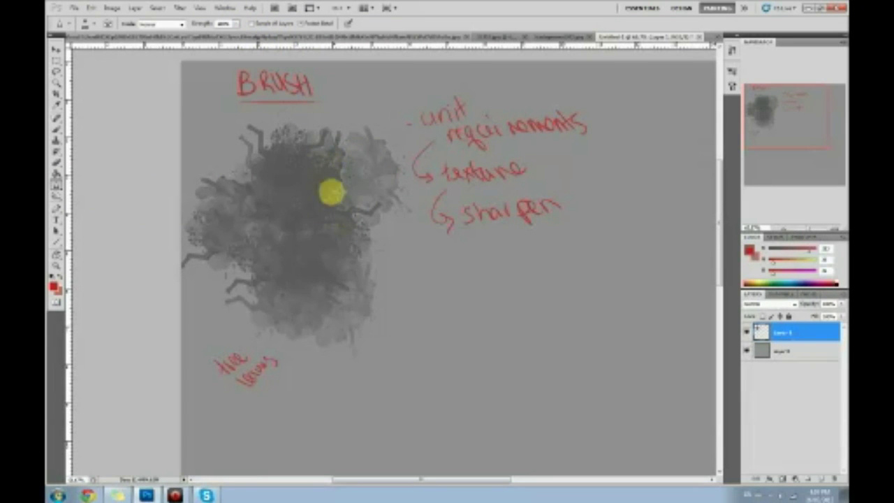
mouse_move(329, 176)
left_mouse_down()
mouse_move(342, 236)
mouse_move(353, 242)
mouse_move(346, 189)
left_mouse_up()
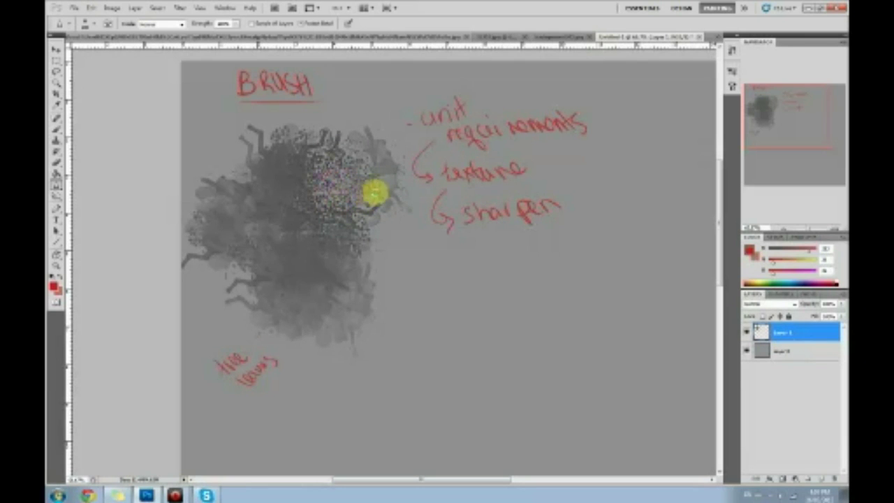
left_click_drag(375, 193, 348, 182)
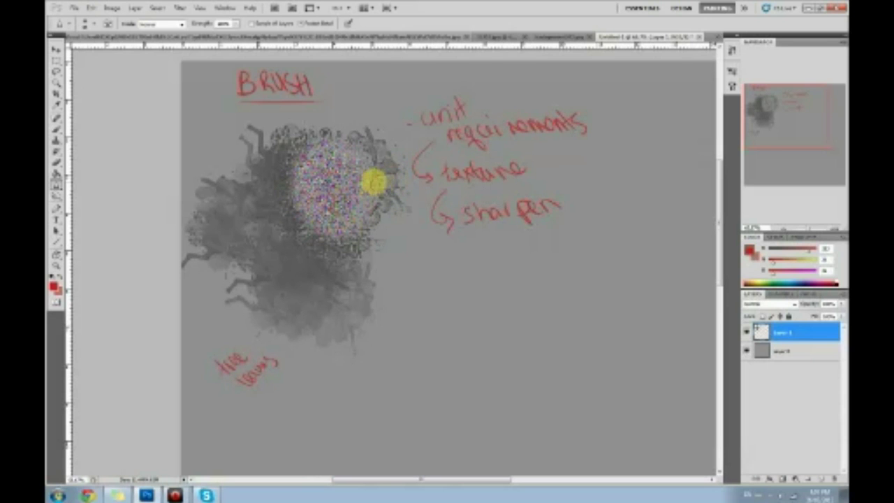
key("ctrl+u")
left_click_drag(708, 361, 643, 365)
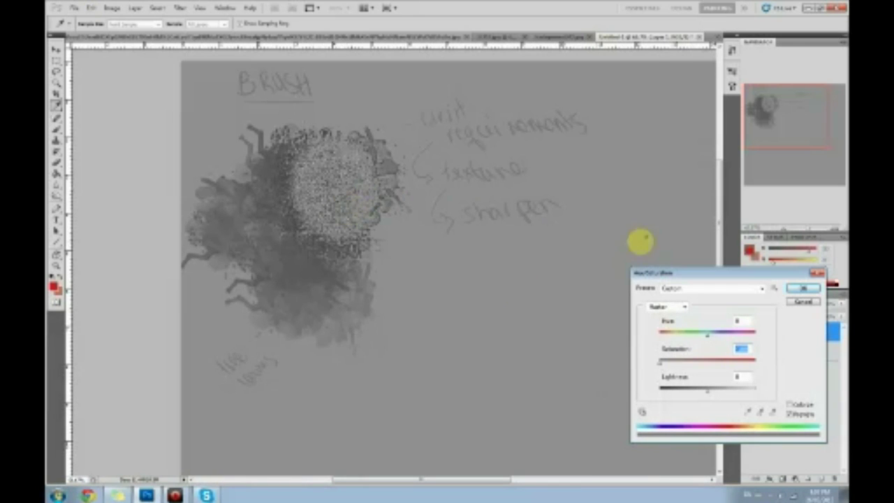
left_click(803, 301)
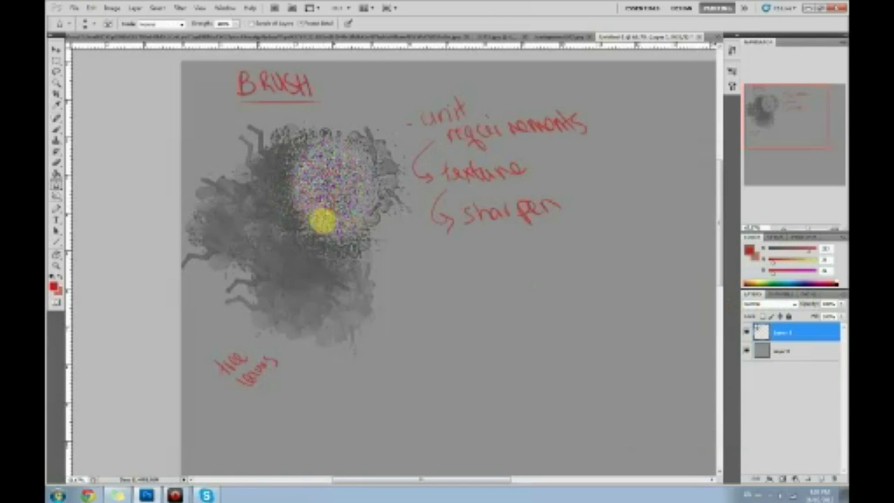
key("ctrl+z")
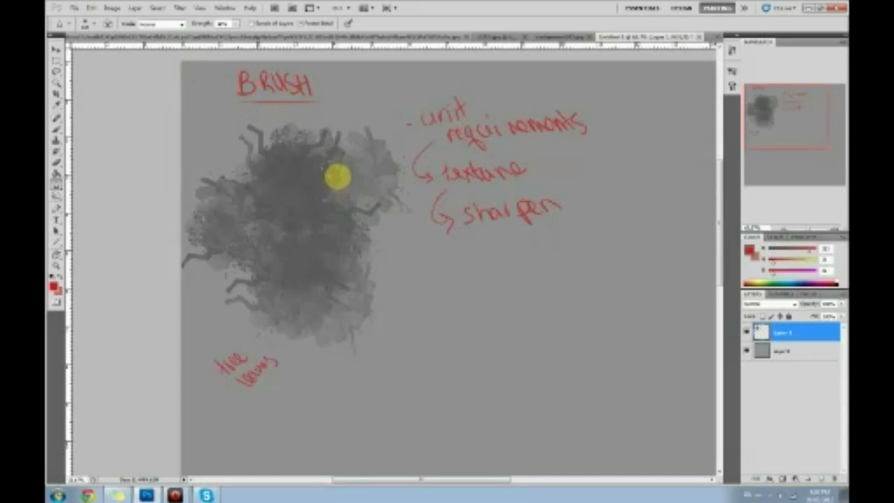
- Blur the upper right of the grey blob
mouse_move(335, 181)
left_mouse_down()
mouse_move(363, 202)
mouse_move(338, 170)
mouse_move(334, 184)
mouse_move(348, 152)
left_mouse_up()
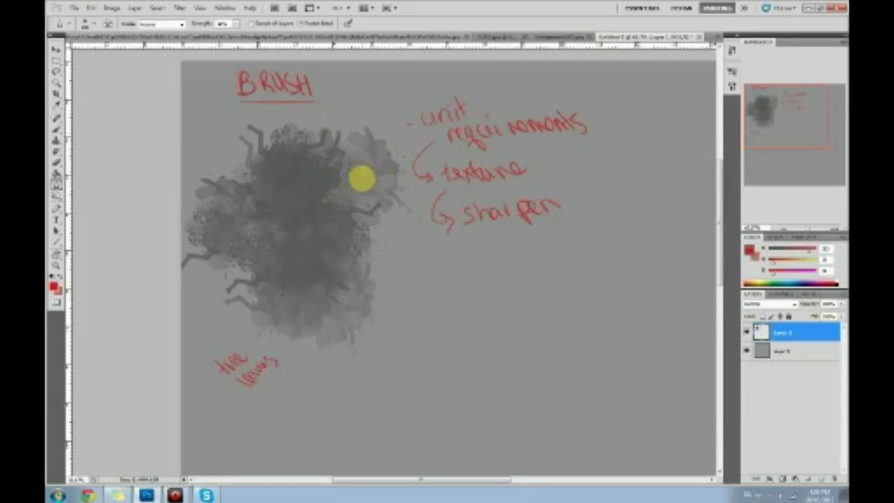
key("b")
right_click(352, 173)
- Pick a splatter brush and pale grey colour, then dab pale strokes over the blob's dark middle
left_click_drag(529, 415, 525, 249)
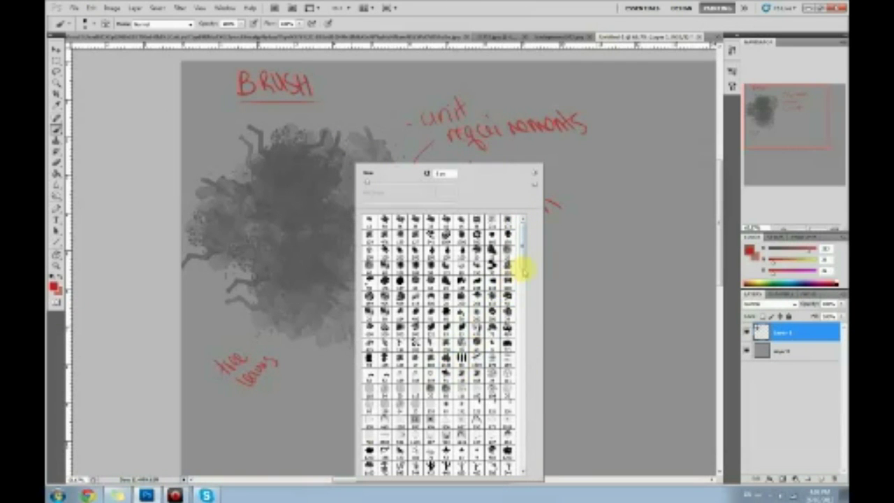
left_click(594, 260)
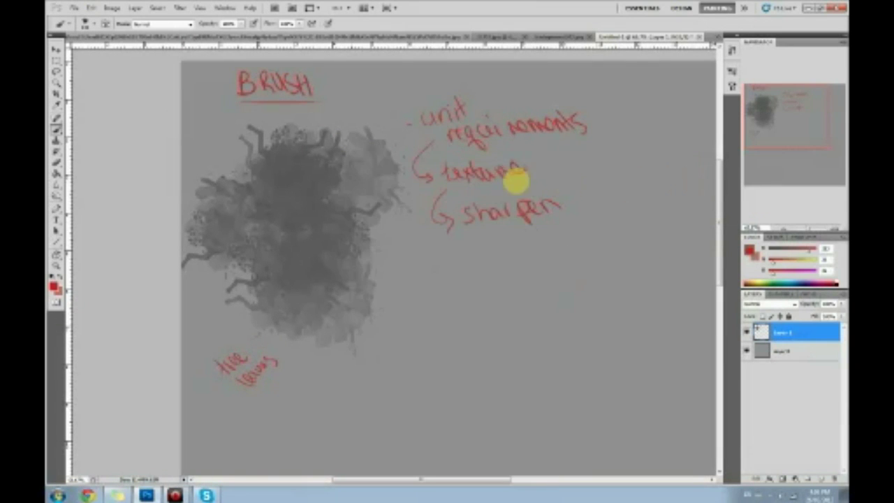
left_click(751, 249)
left_click_drag(481, 234, 413, 223)
left_click(667, 203)
mouse_move(316, 197)
left_mouse_down()
mouse_move(303, 217)
mouse_move(275, 229)
mouse_move(322, 263)
mouse_move(358, 262)
mouse_move(317, 239)
mouse_move(344, 243)
mouse_move(331, 262)
mouse_move(340, 233)
mouse_move(332, 212)
mouse_move(299, 214)
mouse_move(291, 171)
mouse_move(319, 175)
mouse_move(293, 169)
mouse_move(270, 223)
mouse_move(329, 262)
mouse_move(312, 296)
mouse_move(329, 224)
mouse_move(347, 235)
mouse_move(345, 275)
mouse_move(283, 331)
mouse_move(297, 304)
mouse_move(291, 192)
mouse_move(337, 226)
mouse_move(328, 235)
mouse_move(312, 219)
mouse_move(343, 203)
mouse_move(346, 213)
mouse_move(349, 171)
mouse_move(330, 165)
mouse_move(262, 186)
mouse_move(322, 161)
mouse_move(317, 168)
mouse_move(356, 158)
mouse_move(350, 230)
mouse_move(293, 269)
mouse_move(346, 298)
mouse_move(338, 306)
mouse_move(299, 222)
mouse_move(264, 200)
mouse_move(367, 186)
mouse_move(360, 172)
mouse_move(320, 200)
mouse_move(349, 213)
mouse_move(382, 170)
mouse_move(407, 198)
mouse_move(320, 206)
mouse_move(266, 193)
left_mouse_up()
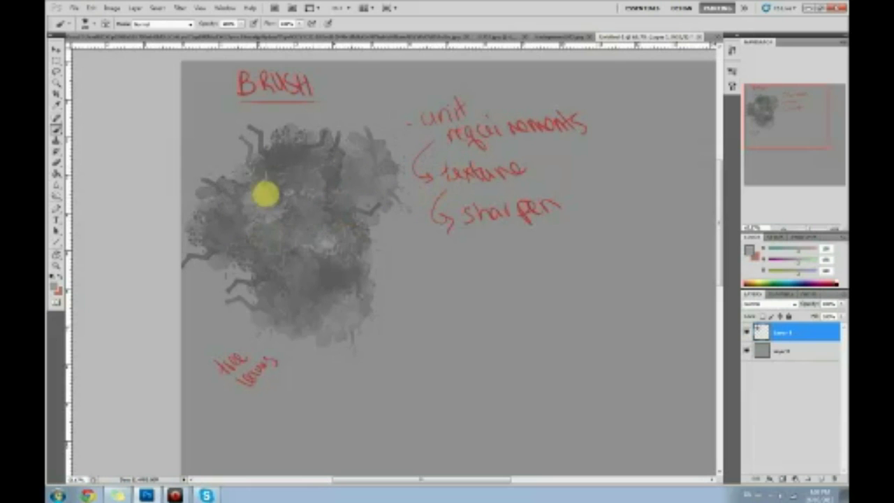
- Scrub the Blur tool across the splatter from its upper left down to the lower right
left_click(58, 188)
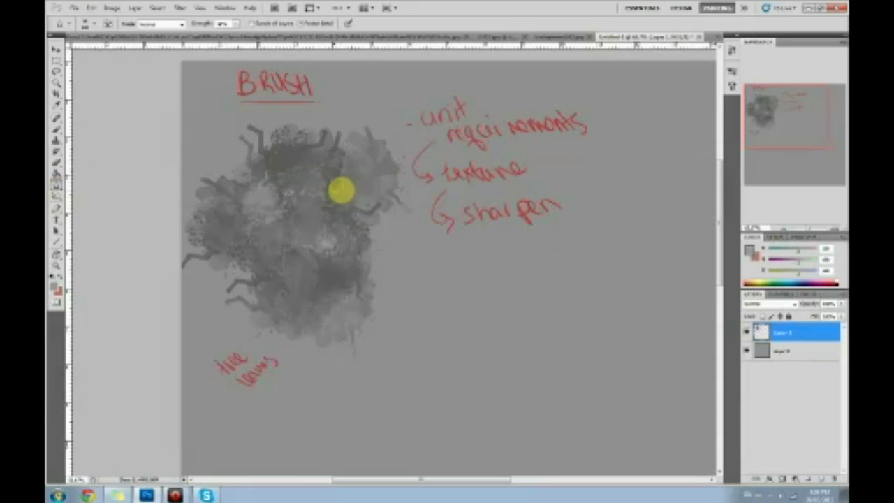
mouse_move(339, 174)
left_mouse_down()
mouse_move(294, 142)
mouse_move(266, 149)
mouse_move(275, 179)
left_mouse_up()
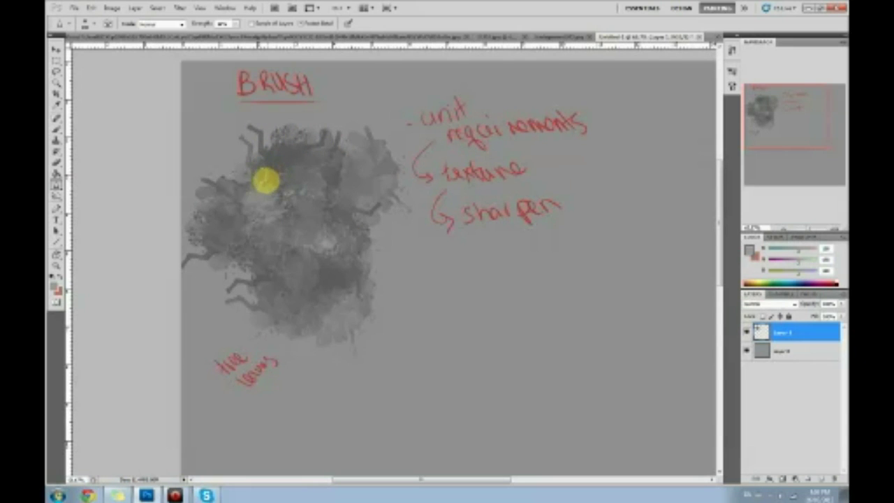
mouse_move(264, 181)
left_mouse_down()
mouse_move(300, 114)
mouse_move(301, 195)
mouse_move(257, 179)
mouse_move(350, 225)
mouse_move(311, 244)
mouse_move(313, 258)
mouse_move(438, 307)
left_mouse_up()
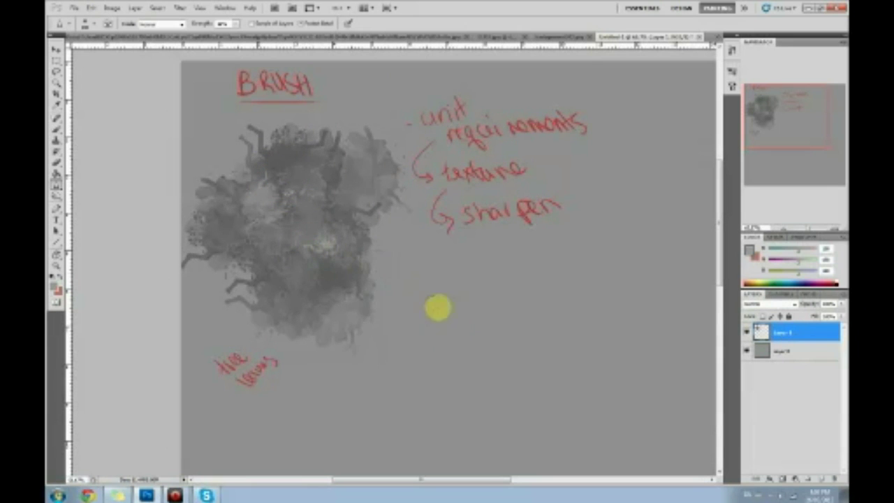
key("b")
right_click(329, 184)
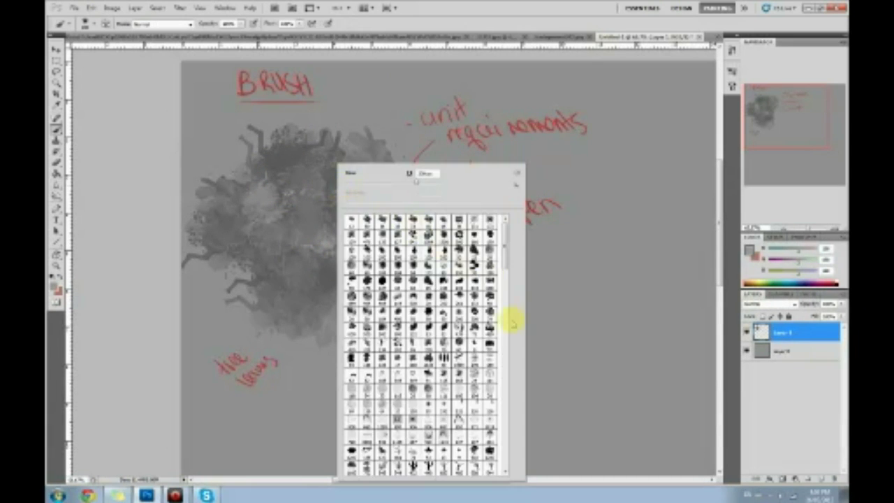
- Paint a soft dark stroke beside the splatter and smudge its edges
key("Return")
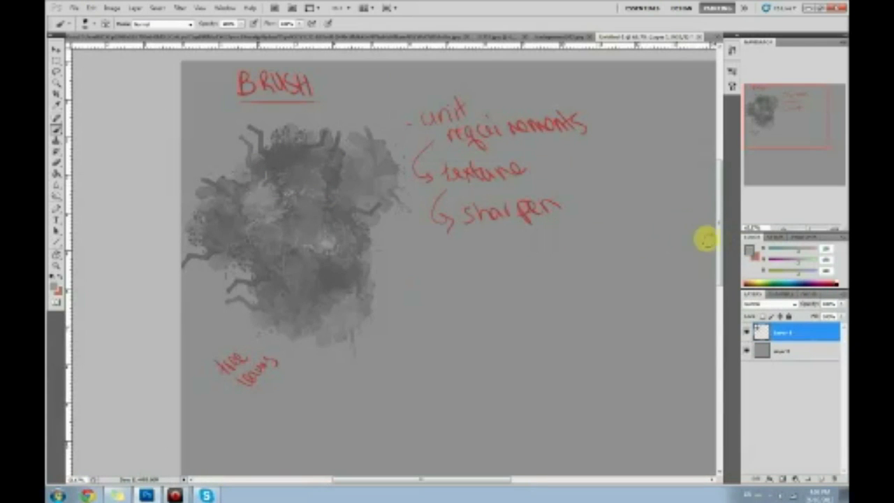
mouse_move(431, 273)
left_mouse_down()
mouse_move(421, 226)
mouse_move(447, 289)
mouse_move(429, 316)
left_mouse_up()
left_click(56, 183)
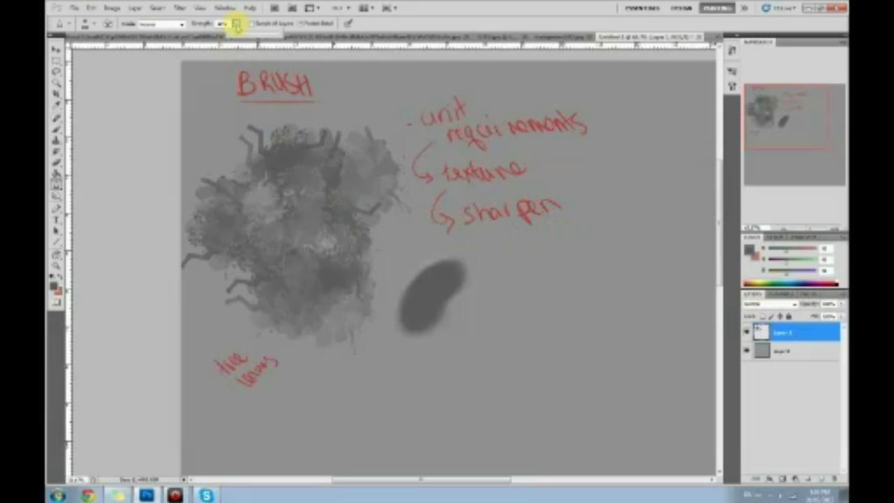
mouse_move(435, 229)
left_mouse_down()
mouse_move(415, 279)
mouse_move(454, 255)
mouse_move(418, 336)
mouse_move(399, 286)
mouse_move(461, 250)
mouse_move(413, 306)
left_mouse_up()
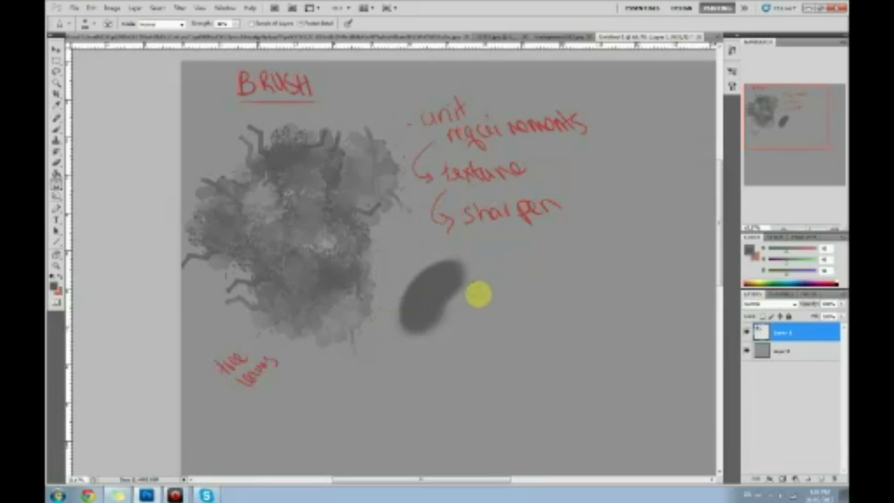
- Paint a lighter patch into the stroke's centre and zoom in on it
key("b")
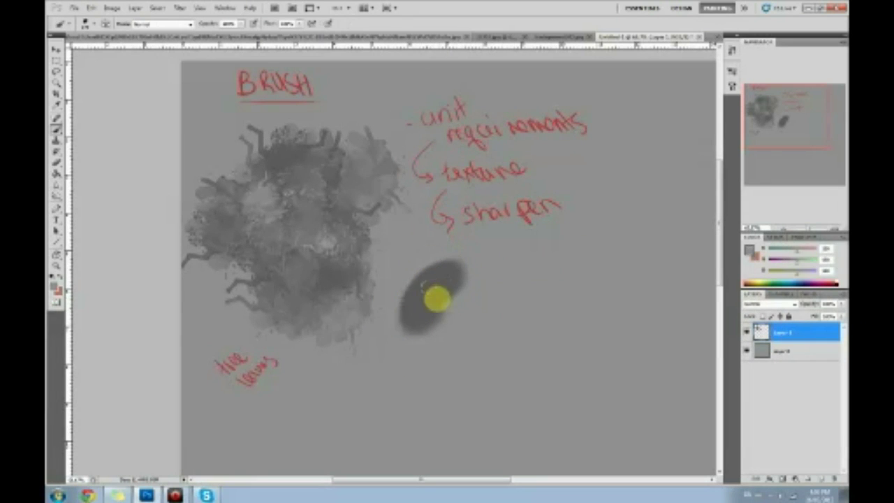
left_click_drag(435, 298, 467, 314)
left_click(56, 183)
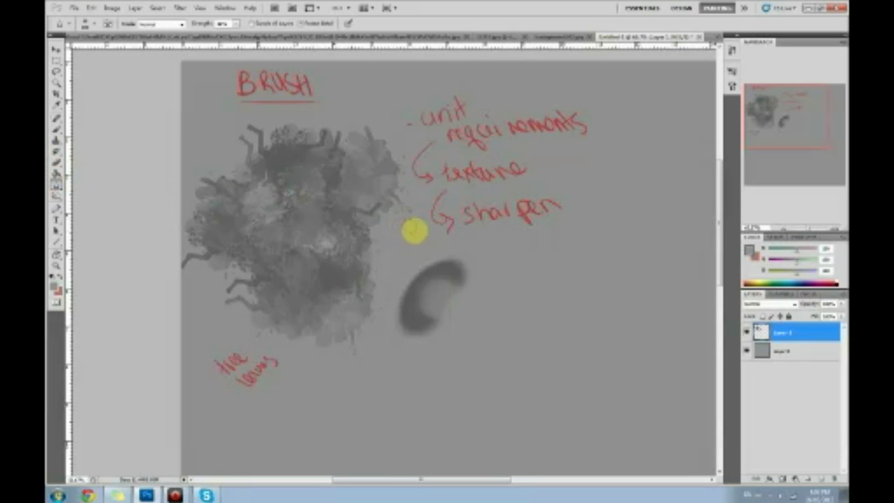
key("ctrl+plus")
left_click_drag(528, 296, 487, 264)
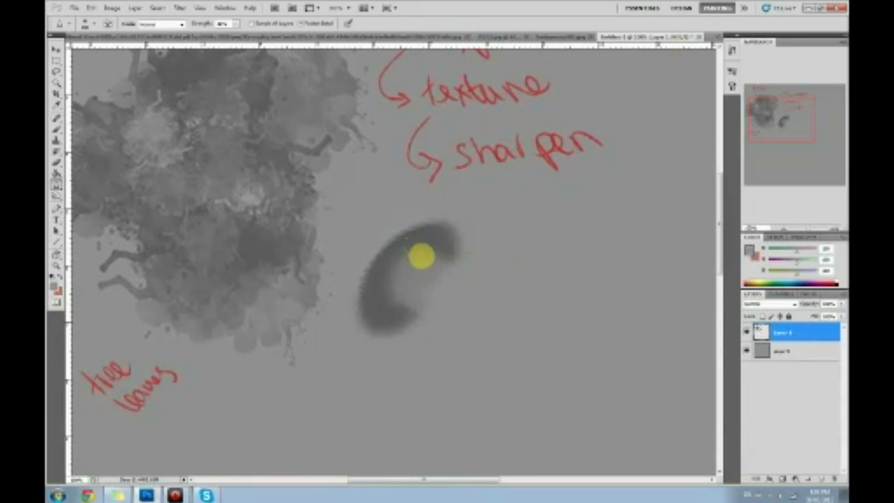
- Smudge the dark stroke's light centre into its edges, then bring the whole splatter into view
mouse_move(435, 254)
left_mouse_down()
mouse_move(400, 260)
mouse_move(371, 317)
mouse_move(422, 263)
mouse_move(404, 261)
mouse_move(392, 295)
mouse_move(392, 286)
mouse_move(391, 294)
mouse_move(431, 267)
mouse_move(427, 257)
mouse_move(407, 291)
left_mouse_up()
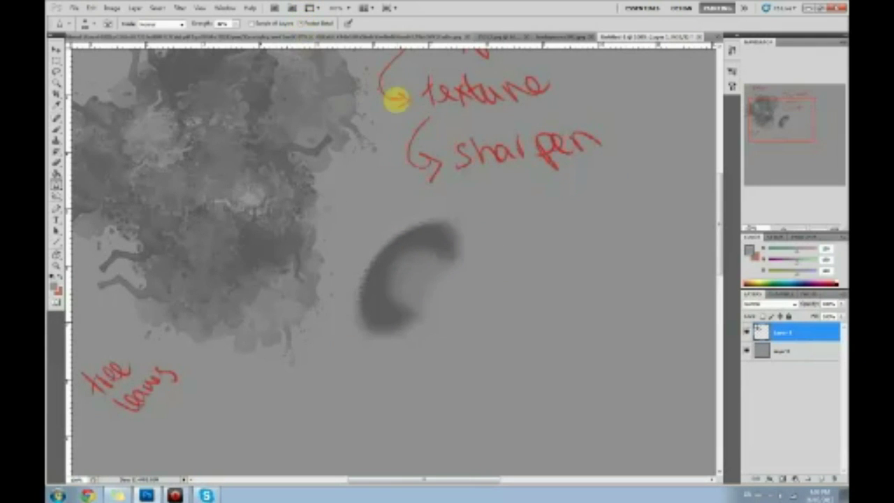
mouse_move(412, 261)
left_mouse_down()
mouse_move(389, 289)
mouse_move(407, 301)
mouse_move(396, 291)
mouse_move(405, 312)
mouse_move(481, 290)
left_mouse_up()
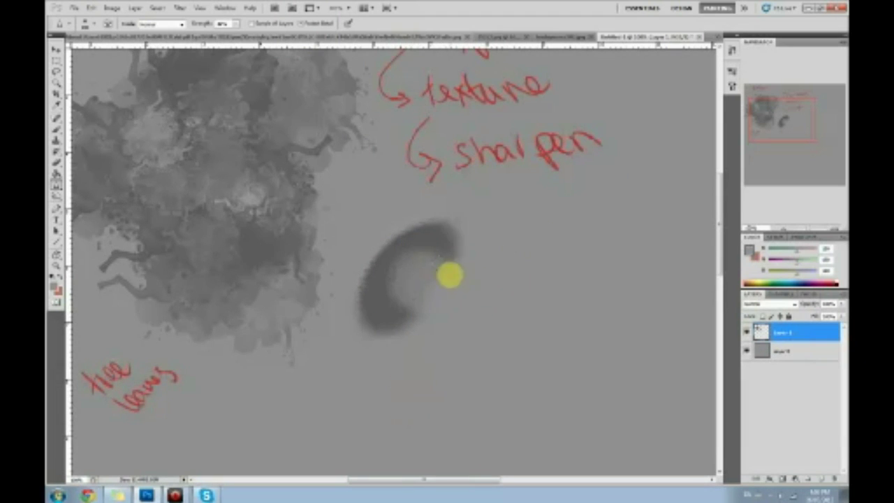
left_click_drag(329, 223, 473, 276)
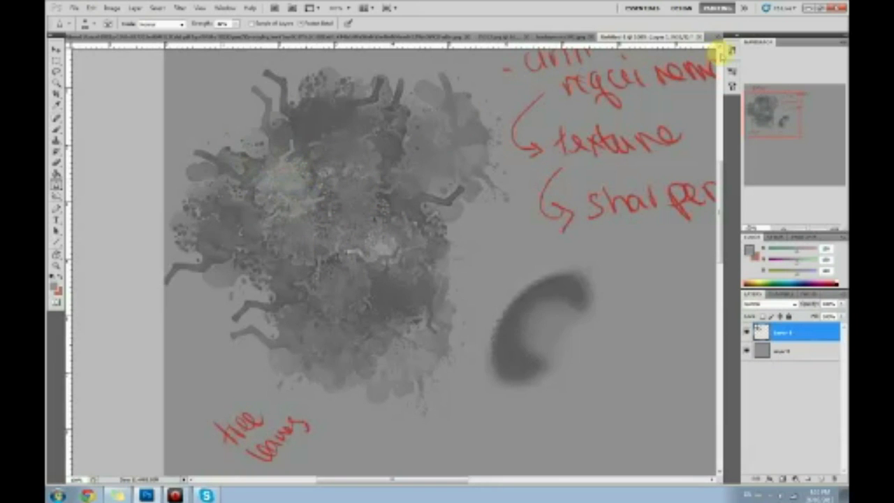
left_click(731, 51)
mouse_move(715, 323)
left_mouse_down()
mouse_move(726, 74)
mouse_move(725, 190)
left_mouse_up()
left_click(617, 249)
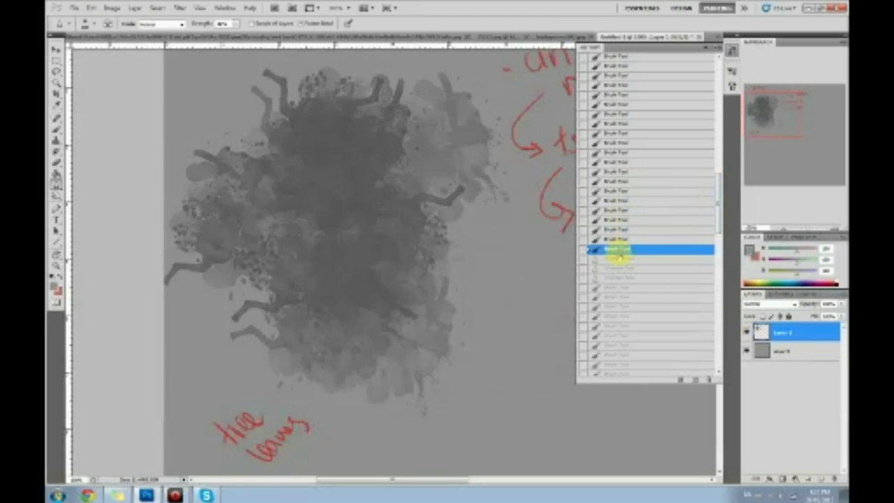
left_click_drag(720, 222, 726, 371)
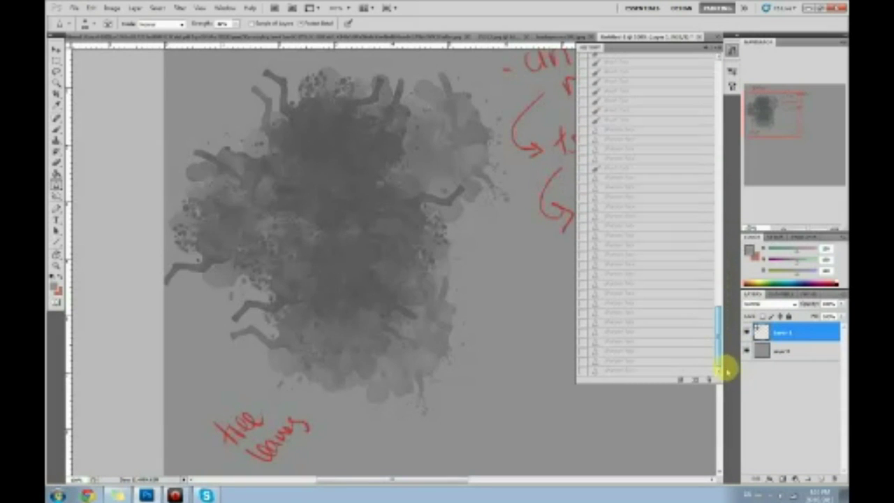
left_click(614, 371)
mouse_move(718, 338)
left_mouse_down()
mouse_move(704, 240)
mouse_move(712, 259)
mouse_move(670, 279)
mouse_move(721, 315)
mouse_move(631, 367)
left_mouse_up()
left_click(631, 290)
left_click(641, 370)
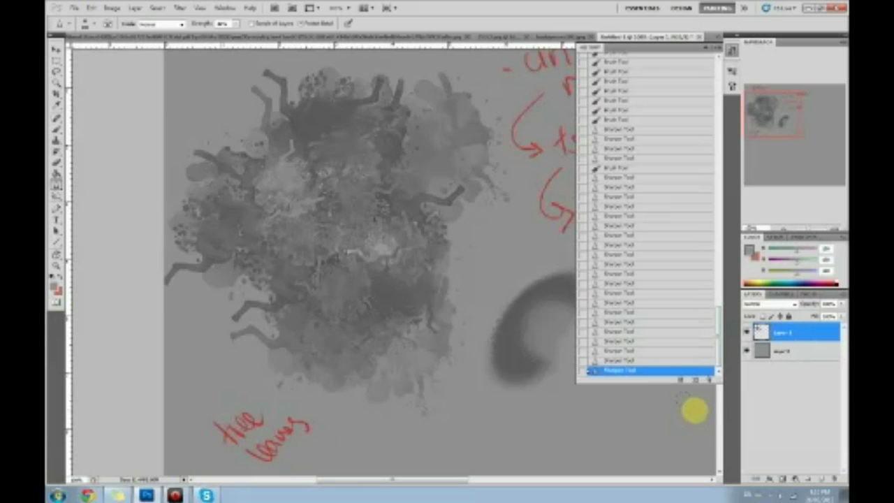
left_click(707, 49)
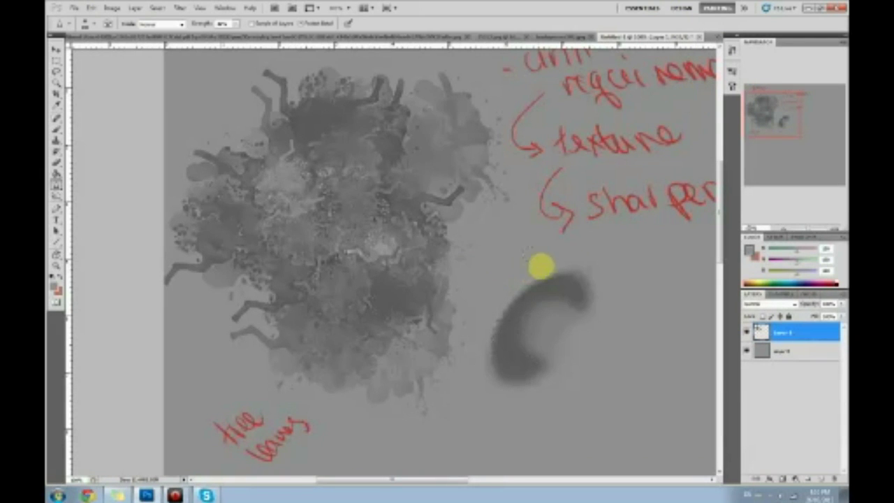
key("ctrl+minus")
key("ctrl+minus")
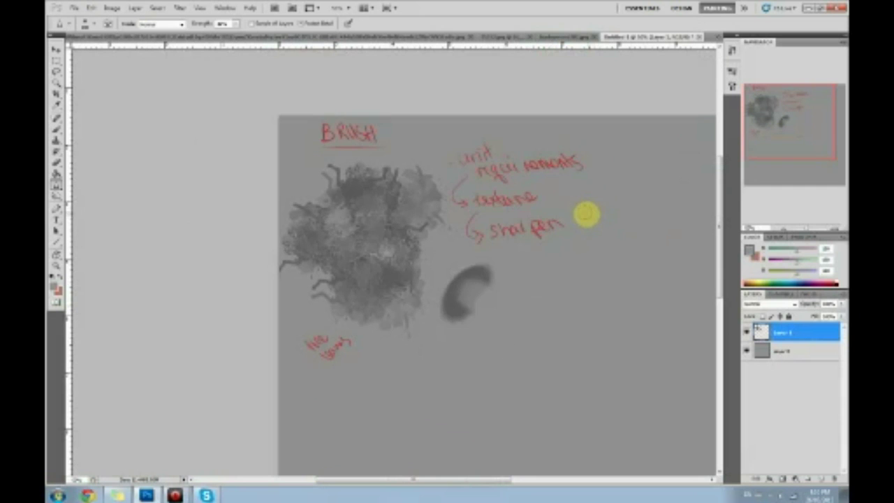
- Erase most of the soft dark crescent stroke, then return to the Brush tool
left_click_drag(561, 267, 473, 259)
key("e")
mouse_move(409, 258)
left_mouse_down()
mouse_move(361, 296)
mouse_move(347, 296)
mouse_move(393, 243)
left_mouse_up()
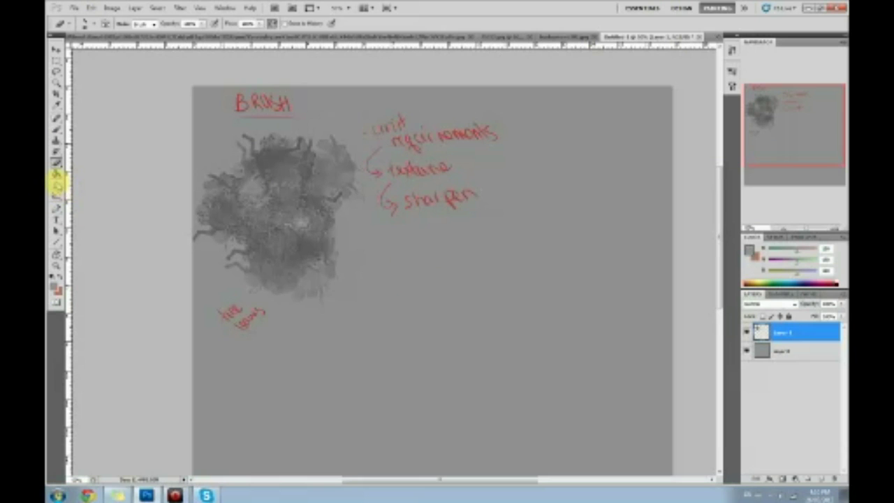
left_click(57, 130)
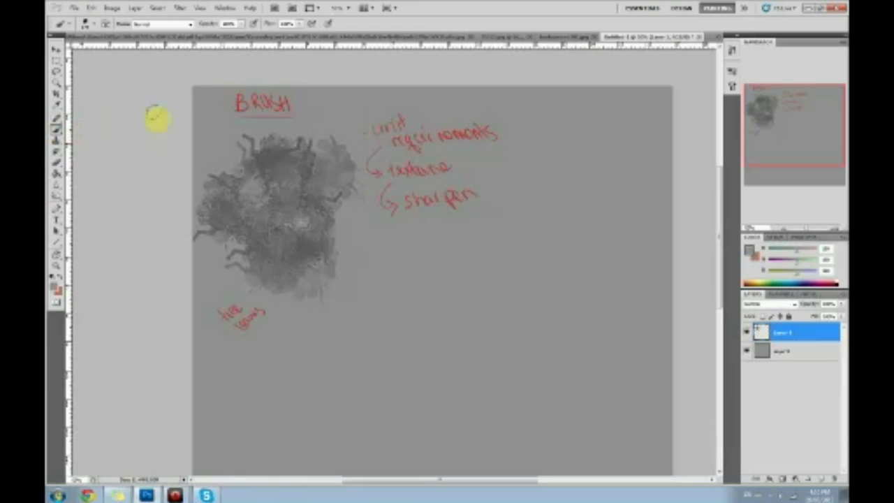
- Hide the BRUSH notes layer, add a fresh empty layer, and pick a smaller brush preset
left_click(746, 333)
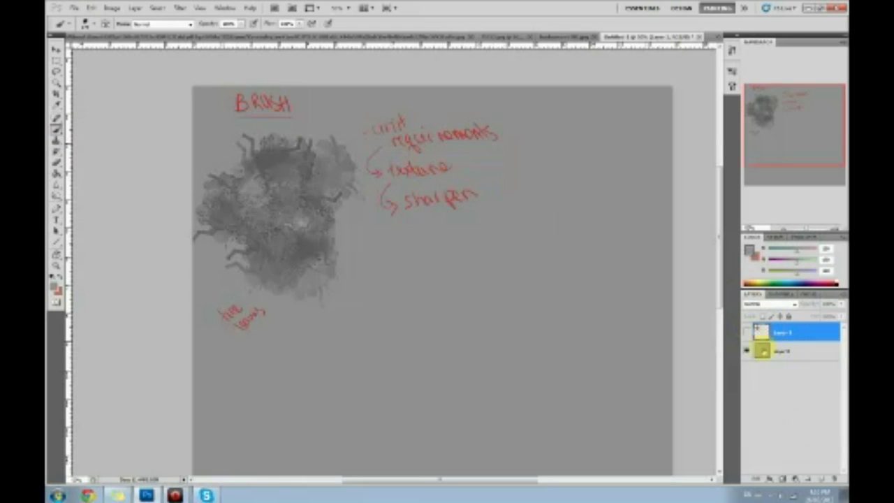
left_click(821, 478)
right_click(629, 179)
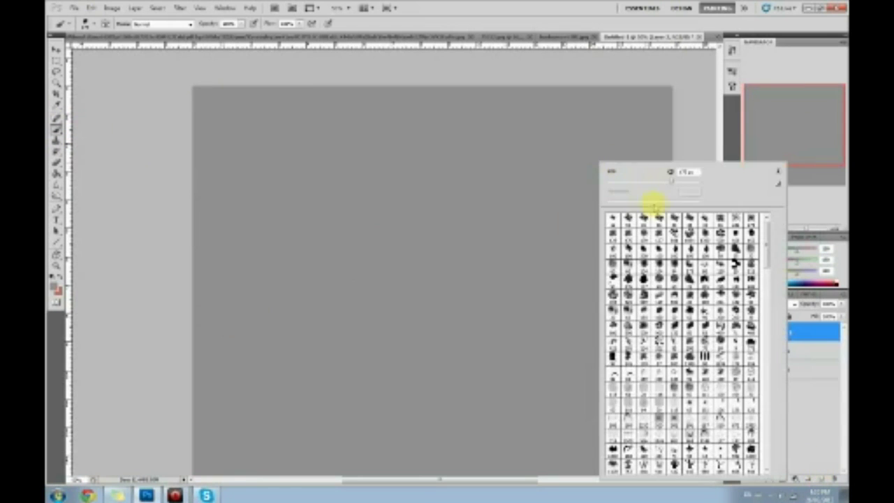
mouse_move(771, 277)
left_mouse_down()
mouse_move(764, 450)
mouse_move(762, 423)
left_mouse_up()
left_click(701, 355)
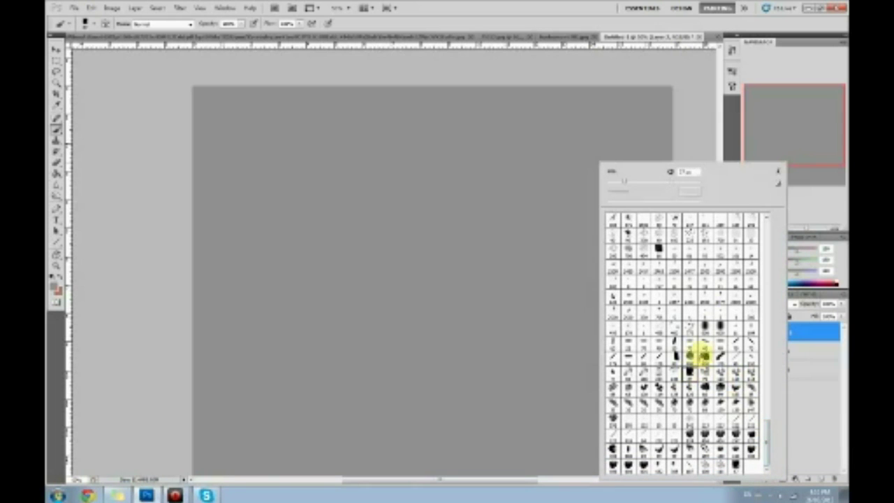
left_click(701, 126)
left_click(750, 250)
- Set the foreground painting colour to a darker red
left_click(565, 226)
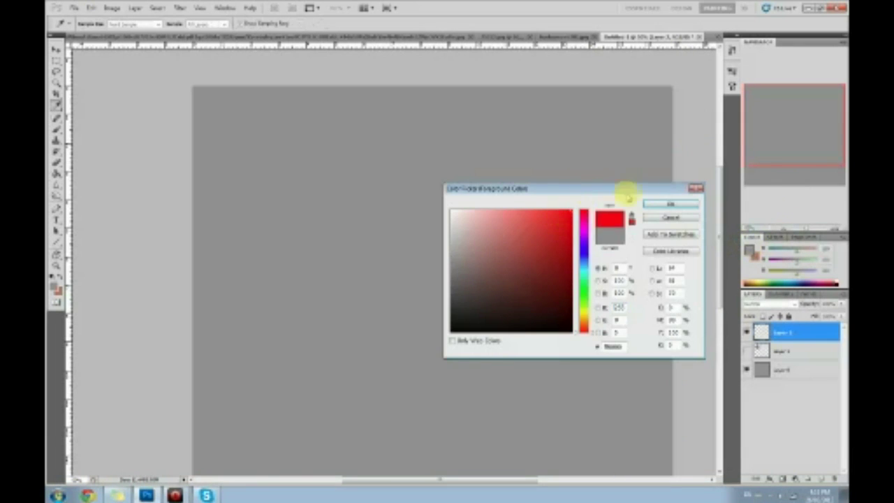
left_click(561, 239)
left_click(668, 206)
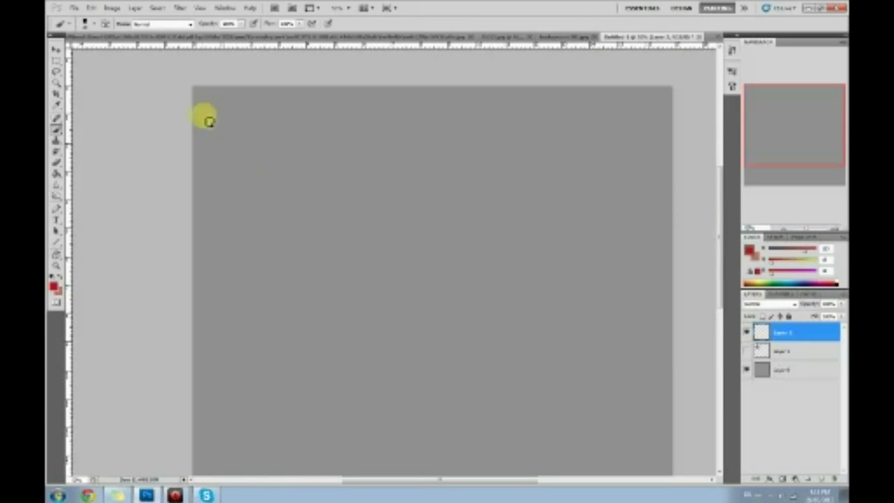
- Hand-letter 'SUGGESTIVE STROKES' at the top left of the page and underline it
mouse_move(225, 116)
left_mouse_down()
mouse_move(257, 127)
mouse_move(276, 114)
mouse_move(283, 122)
mouse_move(281, 113)
mouse_move(325, 113)
mouse_move(338, 123)
mouse_move(370, 111)
left_mouse_up()
left_click_drag(219, 130, 358, 127)
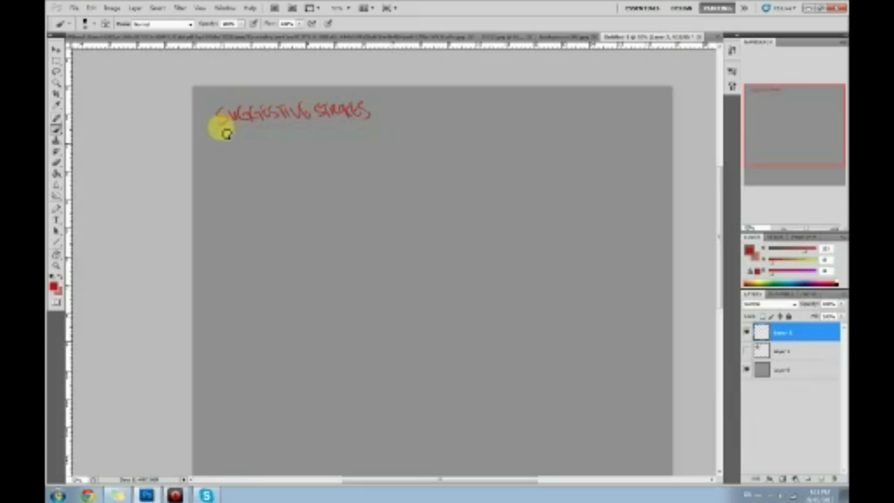
left_click_drag(219, 132, 351, 142)
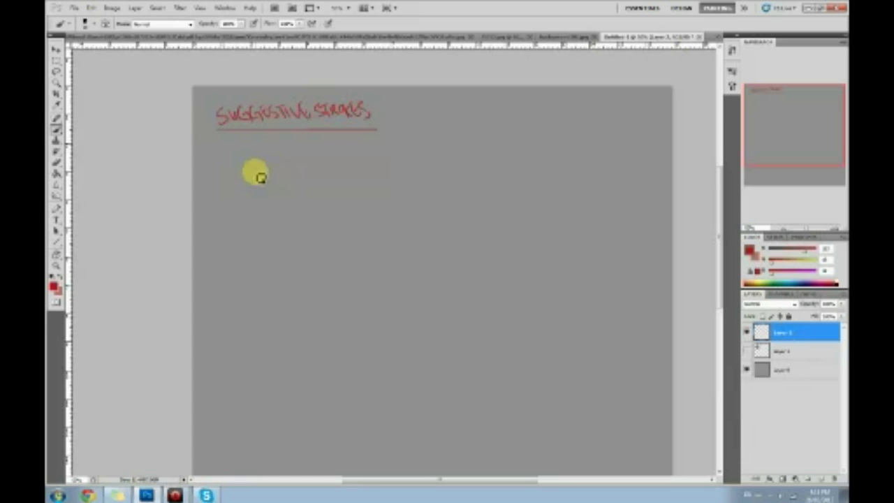
- Choose a different brush preset from the Brush Preset picker
right_click(439, 165)
mouse_move(605, 434)
left_mouse_down()
mouse_move(619, 359)
mouse_move(609, 309)
mouse_move(619, 260)
mouse_move(610, 230)
mouse_move(606, 332)
left_mouse_up()
left_click(696, 269)
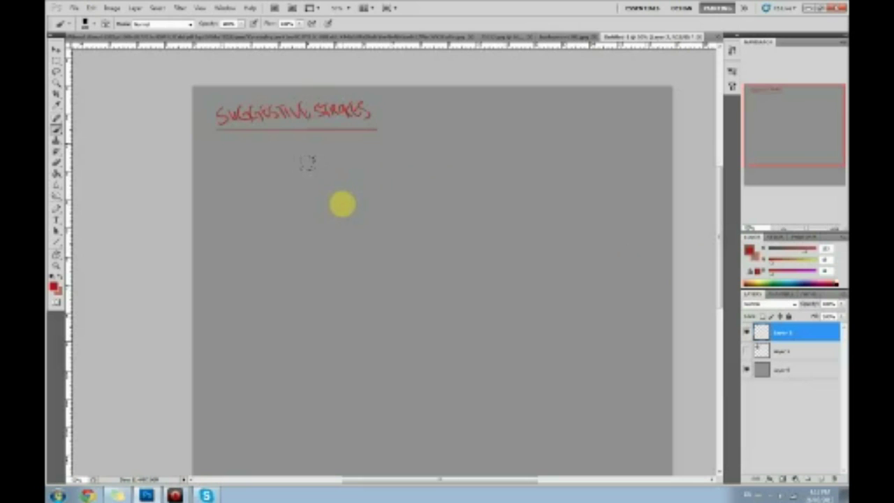
- Set the foreground colour to dark grey and paint a large blotch beneath the heading
left_click(748, 249)
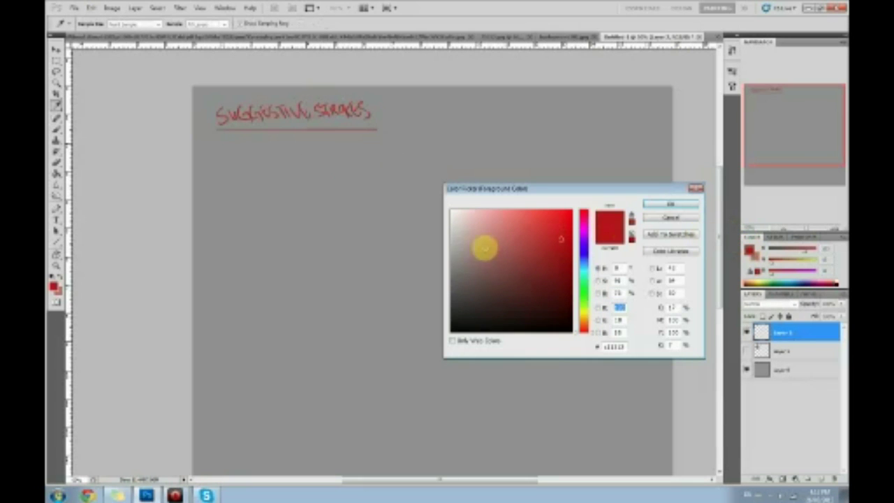
left_click(665, 203)
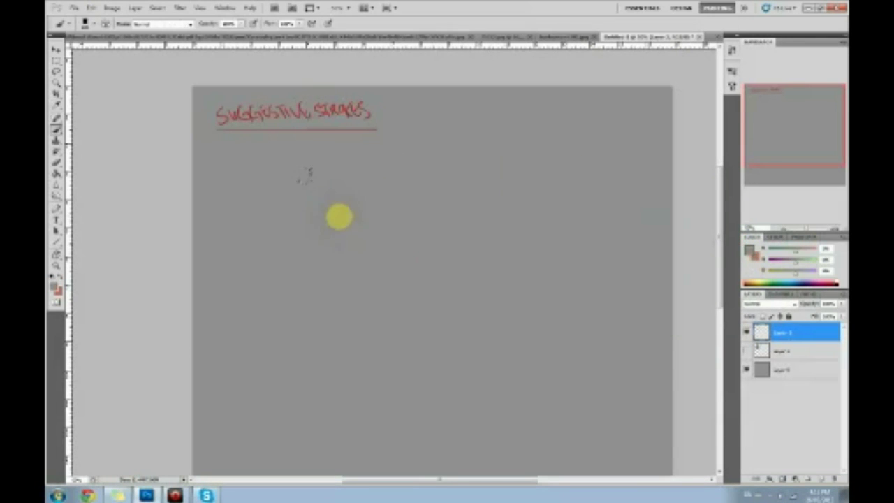
left_click(749, 250)
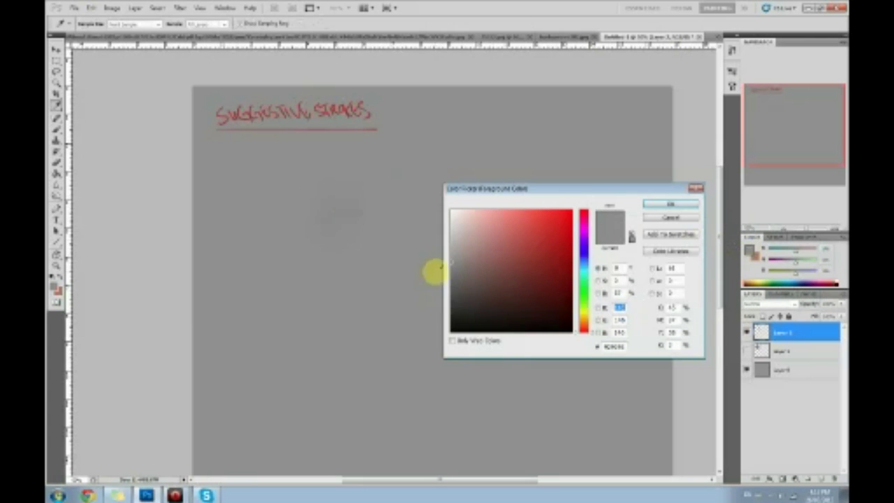
mouse_move(446, 278)
left_mouse_down()
mouse_move(449, 269)
mouse_move(440, 284)
left_mouse_up()
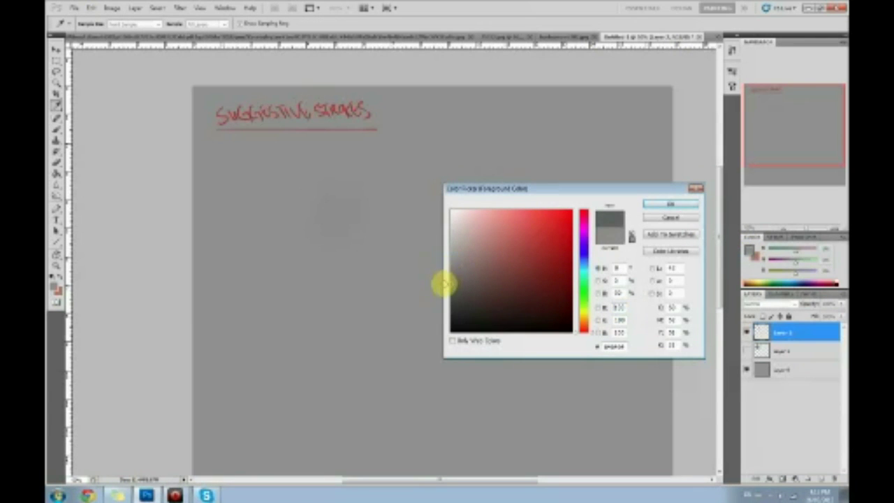
left_click(663, 203)
mouse_move(353, 197)
left_mouse_down()
mouse_move(341, 215)
mouse_move(384, 236)
mouse_move(344, 253)
mouse_move(307, 229)
mouse_move(300, 202)
mouse_move(343, 188)
mouse_move(376, 199)
mouse_move(398, 270)
mouse_move(329, 290)
mouse_move(291, 285)
mouse_move(273, 273)
mouse_move(265, 222)
mouse_move(277, 220)
mouse_move(309, 247)
mouse_move(312, 269)
mouse_move(354, 257)
mouse_move(339, 207)
mouse_move(321, 191)
mouse_move(362, 230)
mouse_move(344, 212)
mouse_move(341, 243)
mouse_move(296, 266)
mouse_move(300, 275)
mouse_move(335, 260)
mouse_move(371, 187)
mouse_move(413, 188)
mouse_move(411, 220)
mouse_move(379, 227)
mouse_move(353, 258)
mouse_move(322, 273)
mouse_move(362, 238)
mouse_move(368, 257)
mouse_move(340, 218)
mouse_move(349, 227)
mouse_move(340, 239)
mouse_move(259, 243)
mouse_move(287, 222)
mouse_move(359, 199)
mouse_move(384, 232)
mouse_move(326, 210)
mouse_move(358, 242)
mouse_move(319, 213)
mouse_move(330, 232)
mouse_move(309, 246)
mouse_move(320, 246)
mouse_move(326, 226)
mouse_move(298, 222)
mouse_move(298, 214)
mouse_move(334, 223)
mouse_move(361, 206)
mouse_move(343, 233)
mouse_move(287, 212)
mouse_move(305, 198)
mouse_move(315, 206)
mouse_move(319, 191)
mouse_move(314, 209)
mouse_move(279, 219)
mouse_move(283, 242)
mouse_move(294, 180)
mouse_move(327, 177)
mouse_move(285, 170)
mouse_move(345, 152)
mouse_move(319, 160)
mouse_move(342, 158)
mouse_move(371, 185)
mouse_move(379, 205)
mouse_move(272, 216)
mouse_move(296, 180)
mouse_move(294, 146)
mouse_move(247, 165)
mouse_move(253, 160)
mouse_move(254, 191)
mouse_move(248, 186)
mouse_move(275, 149)
mouse_move(297, 144)
mouse_move(341, 167)
mouse_move(321, 145)
mouse_move(349, 144)
mouse_move(399, 199)
mouse_move(391, 206)
mouse_move(401, 224)
mouse_move(389, 237)
mouse_move(343, 265)
mouse_move(303, 280)
mouse_move(271, 251)
left_mouse_up()
key("ctrl+minus")
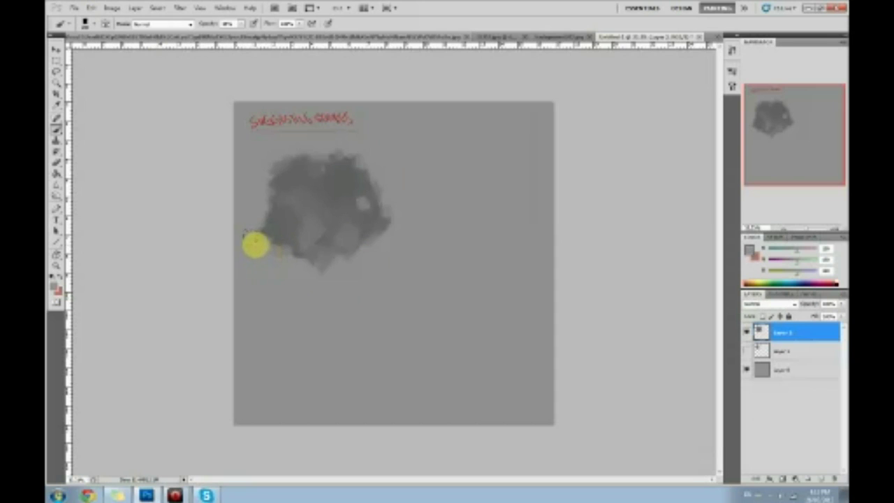
- Brush shading strokes across the grey blotch and darken tones inside it with Burn/Dodge
mouse_move(251, 245)
left_mouse_down()
mouse_move(347, 200)
mouse_move(361, 211)
mouse_move(350, 204)
mouse_move(365, 202)
mouse_move(349, 189)
mouse_move(361, 184)
mouse_move(343, 178)
mouse_move(349, 184)
mouse_move(332, 206)
mouse_move(233, 191)
left_mouse_up()
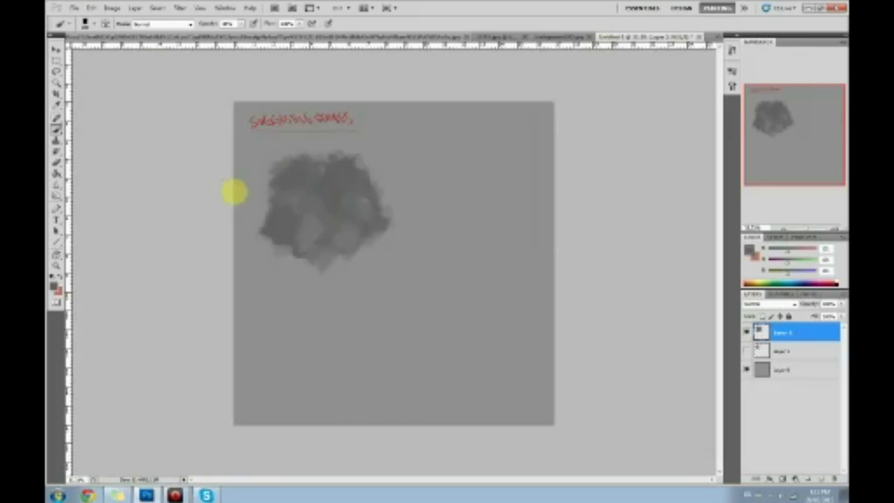
left_click(56, 196)
mouse_move(98, 184)
left_mouse_down()
mouse_move(186, 170)
mouse_move(375, 205)
mouse_move(333, 210)
mouse_move(294, 237)
mouse_move(337, 219)
mouse_move(309, 258)
mouse_move(324, 216)
mouse_move(309, 185)
mouse_move(278, 167)
mouse_move(375, 178)
mouse_move(385, 236)
mouse_move(436, 233)
mouse_move(418, 204)
left_mouse_up()
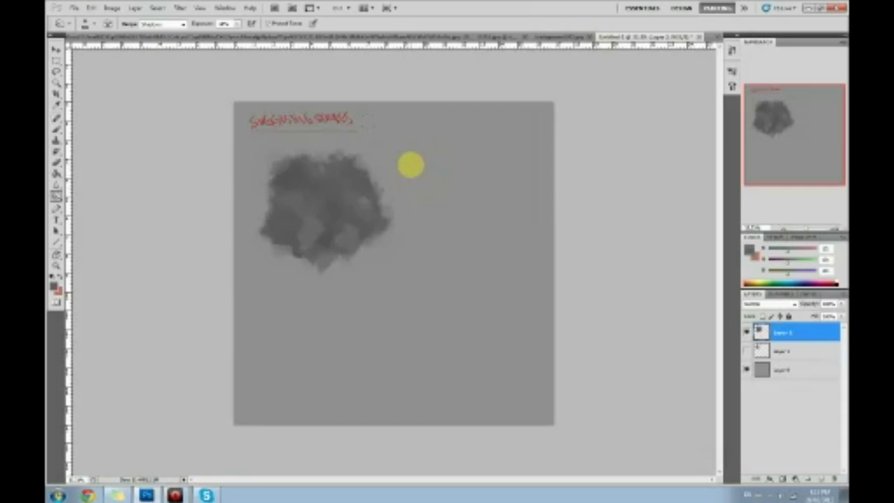
- Repaint the blotch's upper-left area and left side with the brush
key("b")
mouse_move(295, 169)
left_mouse_down()
mouse_move(328, 180)
mouse_move(274, 151)
mouse_move(280, 164)
mouse_move(263, 172)
mouse_move(261, 183)
mouse_move(308, 186)
mouse_move(307, 222)
mouse_move(293, 182)
mouse_move(283, 185)
mouse_move(304, 169)
mouse_move(295, 184)
mouse_move(312, 227)
mouse_move(294, 176)
mouse_move(303, 194)
mouse_move(371, 202)
mouse_move(341, 182)
mouse_move(293, 175)
mouse_move(304, 193)
mouse_move(318, 178)
mouse_move(306, 168)
mouse_move(331, 181)
mouse_move(342, 168)
mouse_move(314, 184)
mouse_move(333, 197)
mouse_move(325, 192)
mouse_move(324, 168)
left_mouse_up()
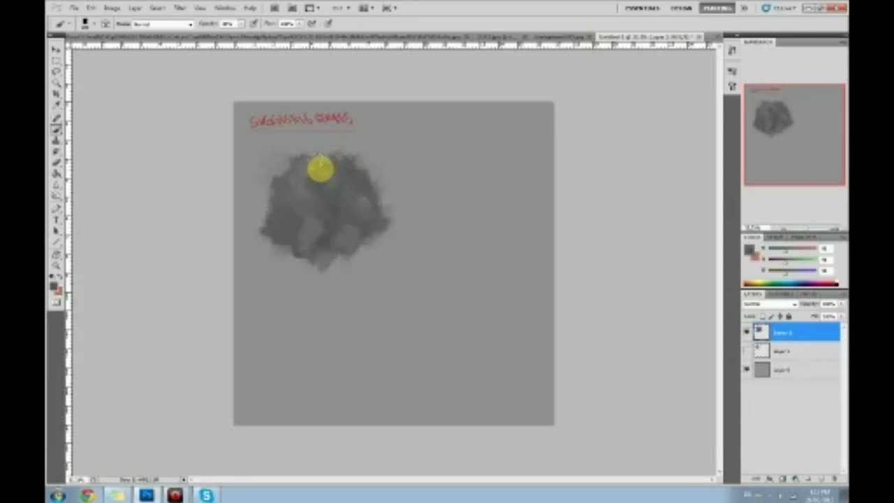
mouse_move(297, 202)
left_mouse_down()
mouse_move(280, 192)
mouse_move(285, 201)
mouse_move(268, 226)
mouse_move(285, 229)
mouse_move(276, 220)
mouse_move(321, 232)
mouse_move(282, 234)
mouse_move(318, 243)
mouse_move(289, 236)
mouse_move(315, 231)
left_mouse_up()
- Add lighter mottled strokes across the cloud's upper middle, then bring up Chrome
mouse_move(329, 219)
left_mouse_down()
mouse_move(370, 189)
mouse_move(320, 202)
mouse_move(335, 238)
mouse_move(326, 236)
mouse_move(361, 226)
left_mouse_up()
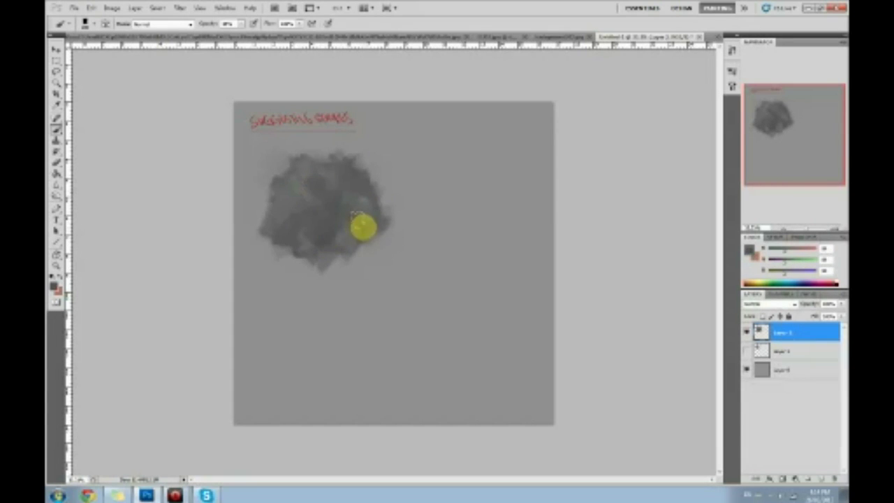
left_click(87, 495)
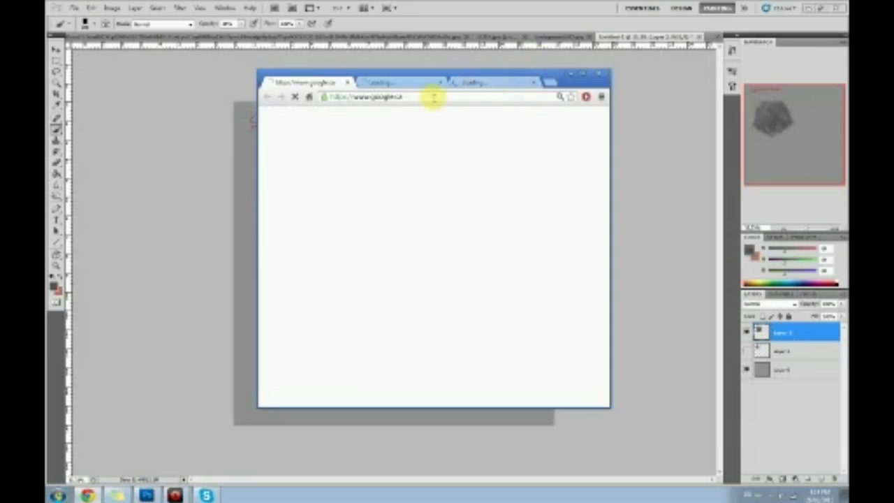
- Search Google Images for impressionist paintings, maximise Chrome, and enlarge Monet's Impression, Sunrise
type("inspiration")
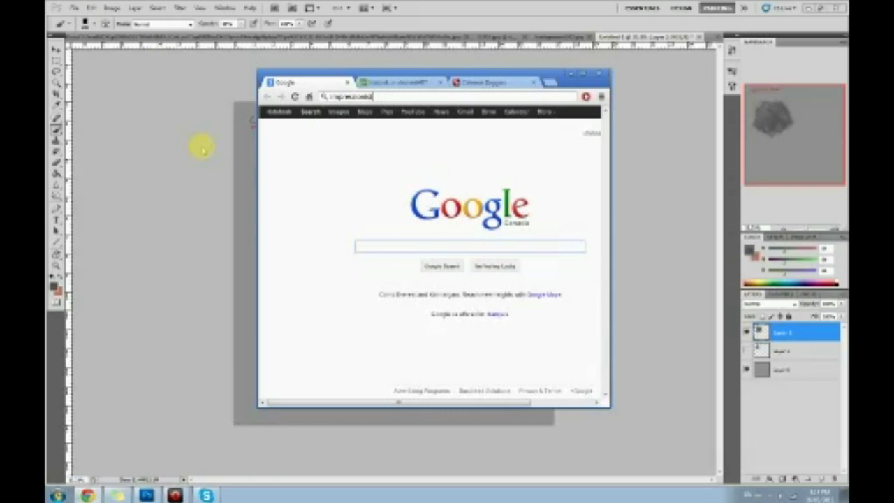
key("Return")
left_click(346, 113)
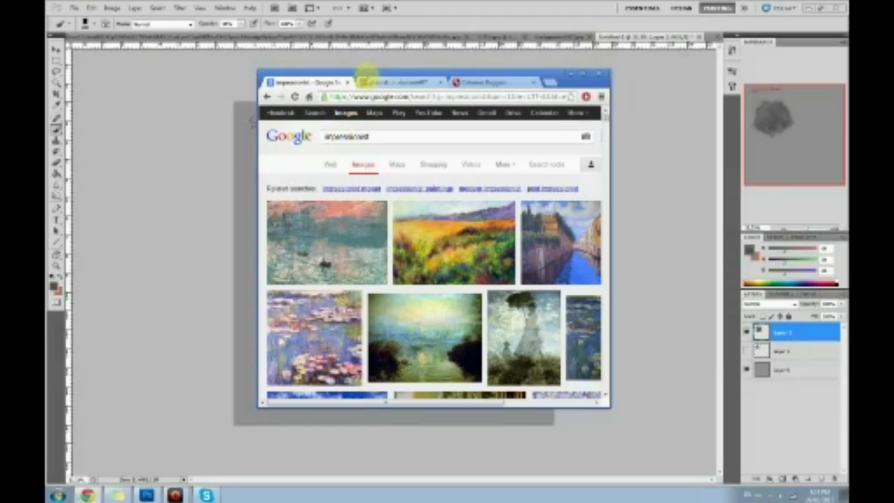
double_click(365, 74)
left_click(130, 165)
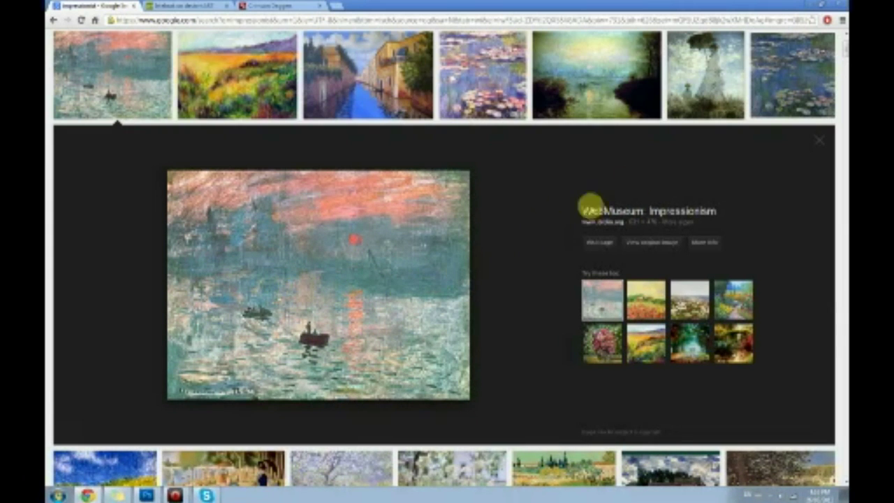
- Preview the woman-with-parasol painting, visit its emptyeasel.com source article, then return to results
left_click(707, 82)
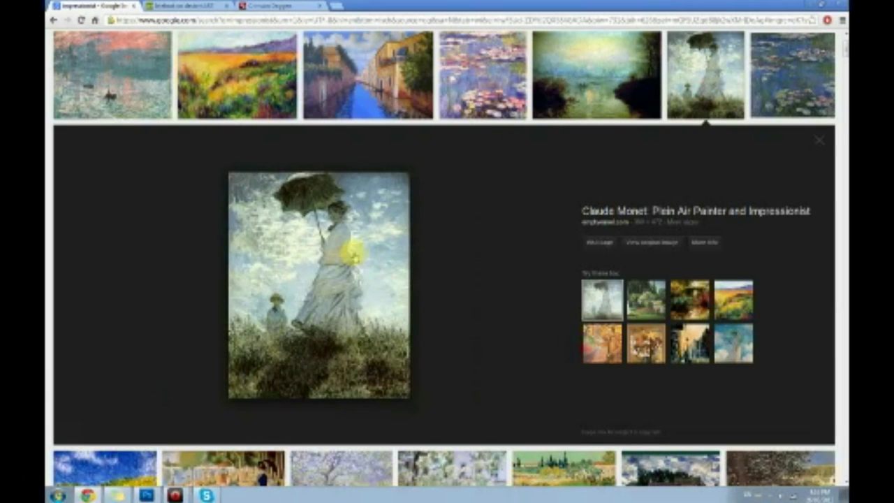
left_click(353, 250)
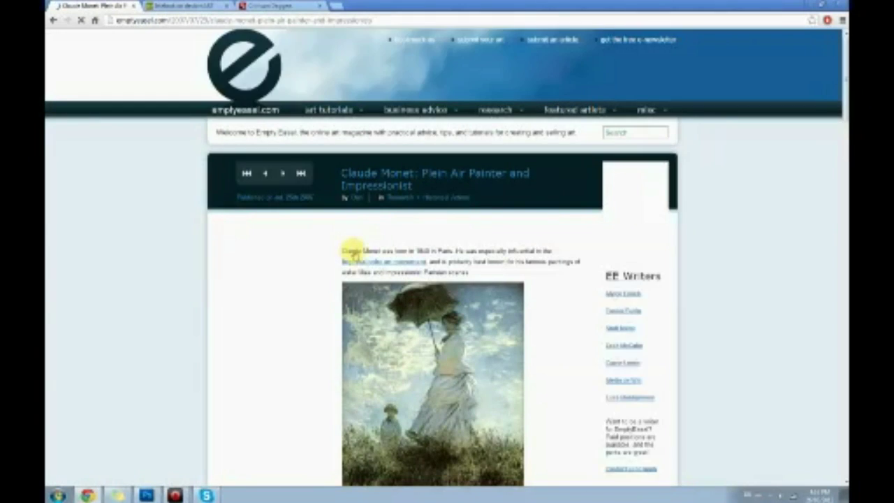
scroll(527, 279, "down", 2)
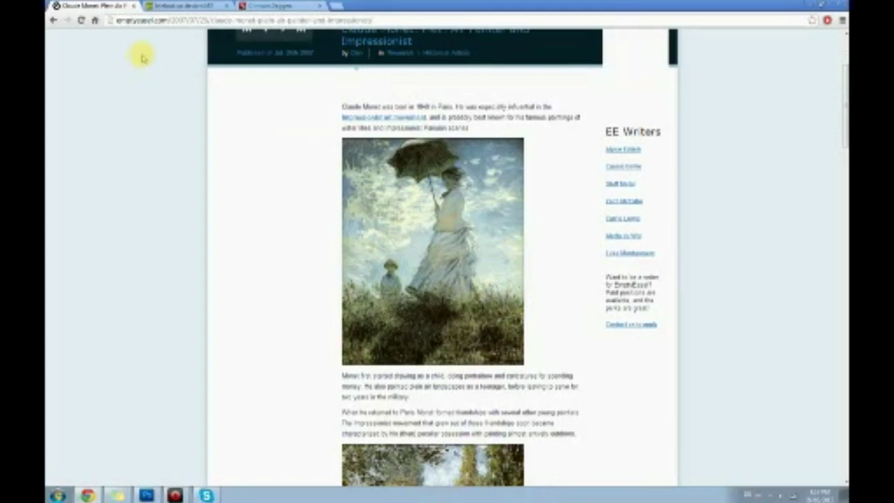
left_click(53, 20)
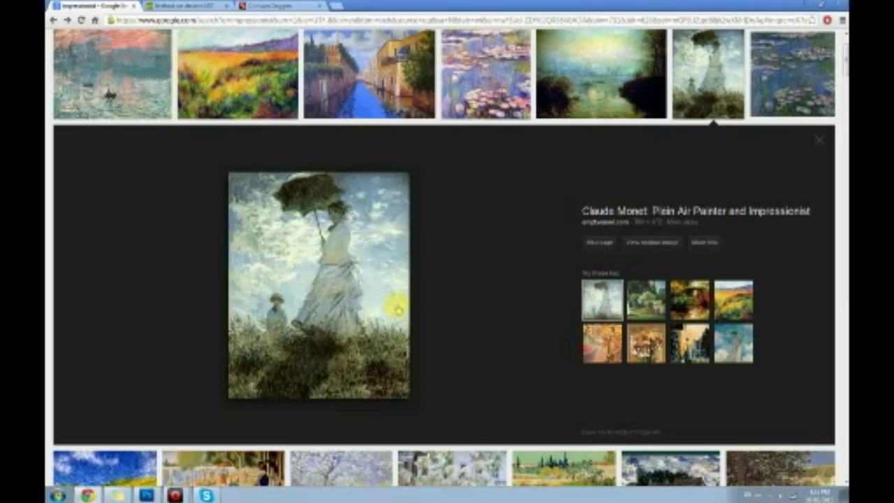
- Zoom the results page in and open the parasol painting's full-size original
key("ctrl+plus")
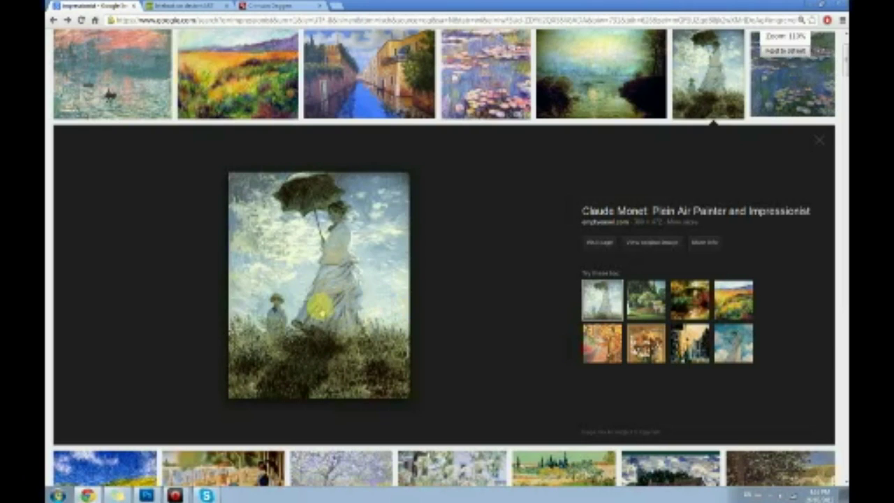
key("ctrl+plus")
key("ctrl+plus")
key("ctrl+plus")
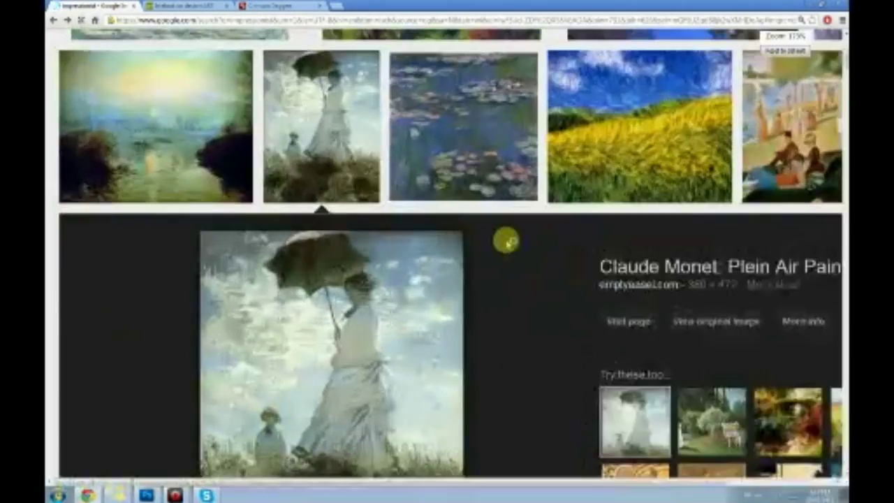
scroll(448, 226, "down", 1)
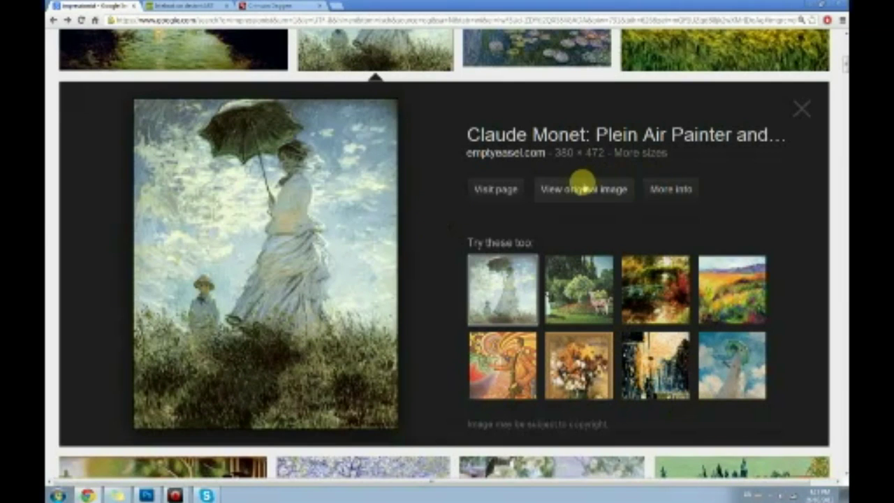
left_click(582, 188)
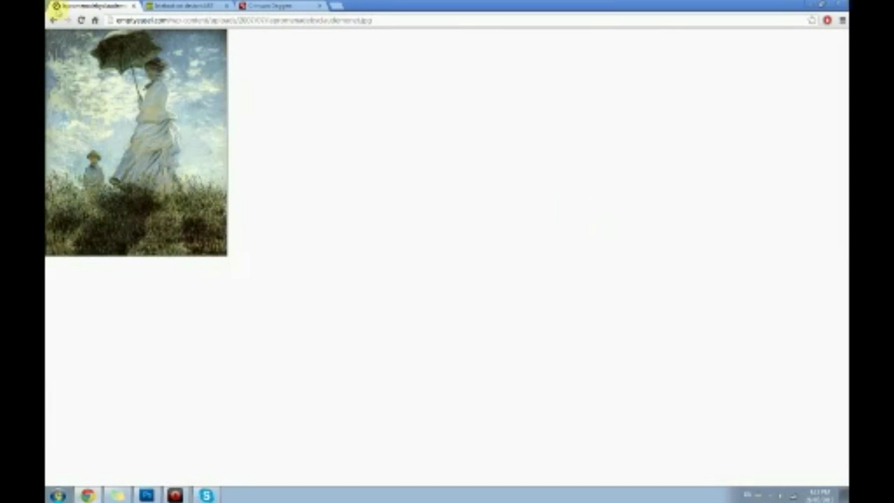
- Drag the Monet parasol painting from Chrome onto the Photoshop canvas and commit the placement
key("ctrl+plus")
key("ctrl+plus")
key("ctrl+plus")
key("ctrl+plus")
key("ctrl+plus")
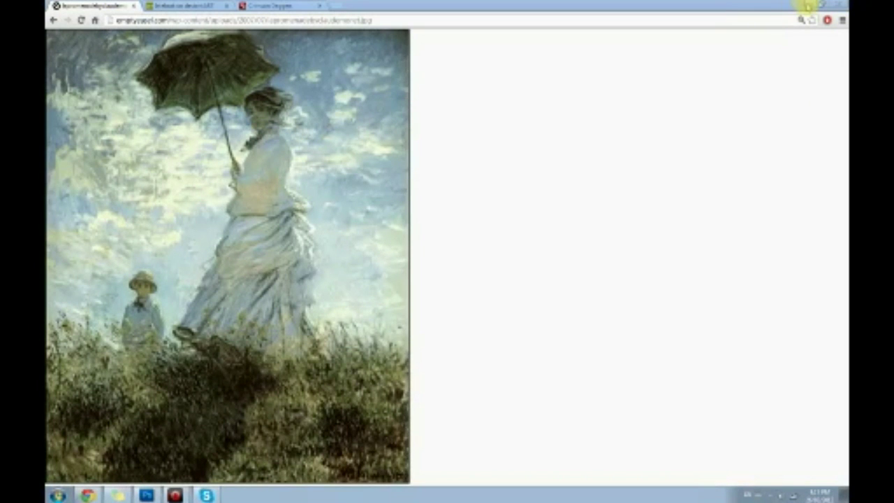
key("ctrl+0")
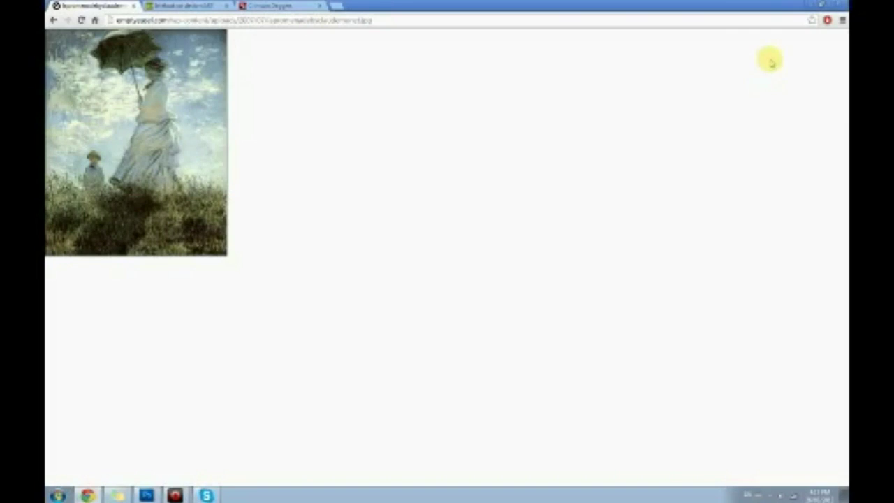
left_click_drag(808, 3, 484, 136)
left_click(526, 23)
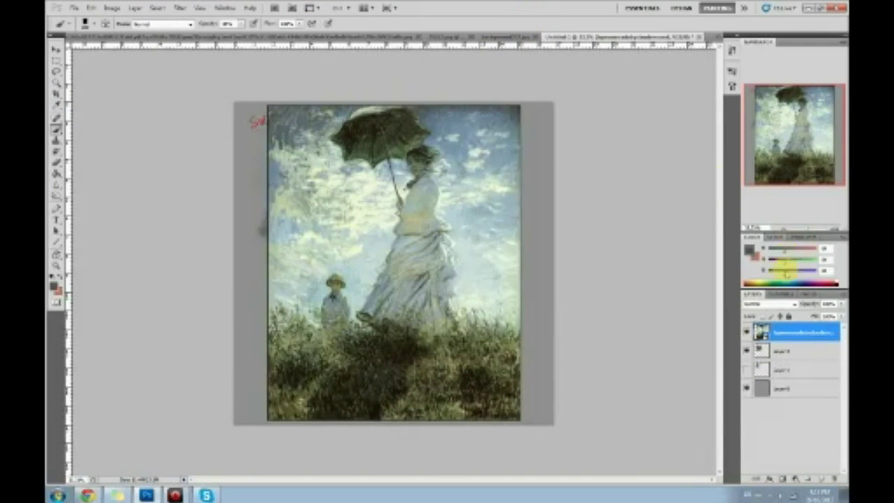
- Apply a layer-menu command to the painting's layer and sample a pale colour from it
right_click(783, 334)
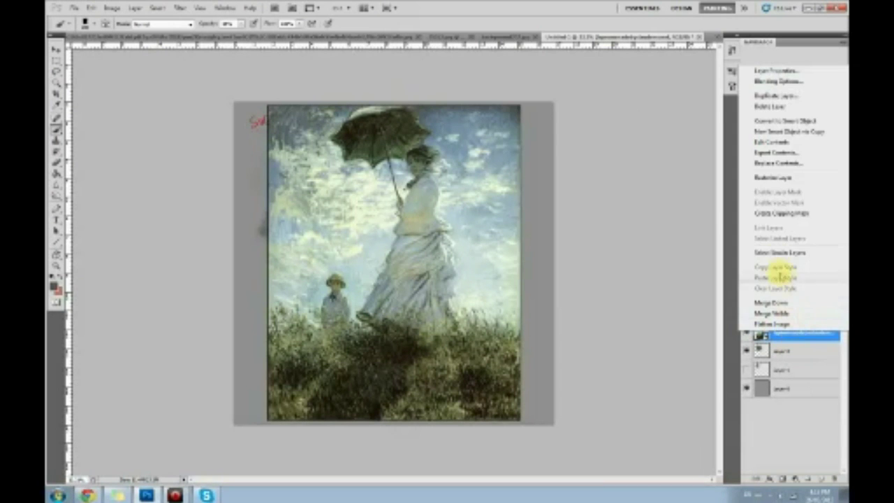
left_click(781, 178)
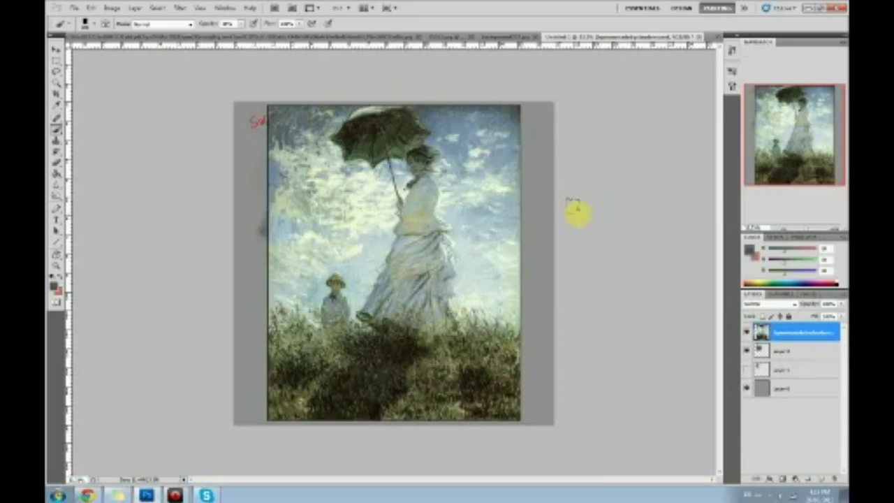
left_click(810, 249)
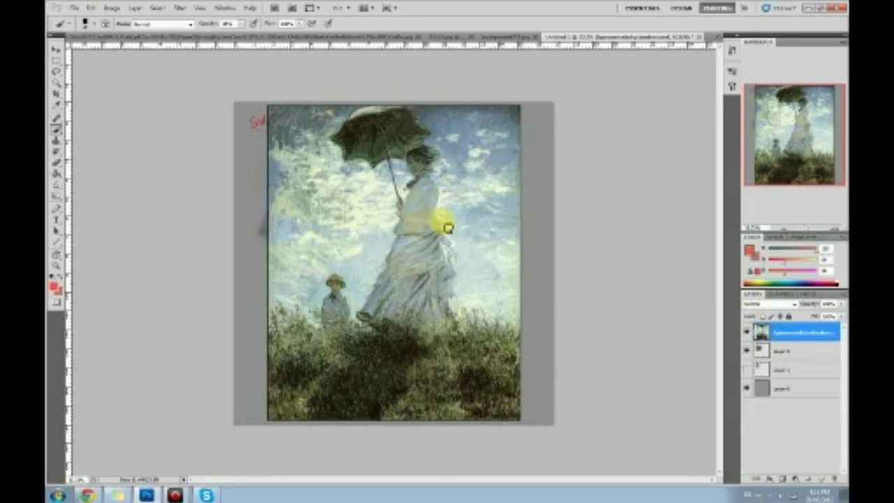
left_click(774, 251)
- Sample grass, dress and grey border colours in the Color Picker, then cancel it
left_click(750, 249)
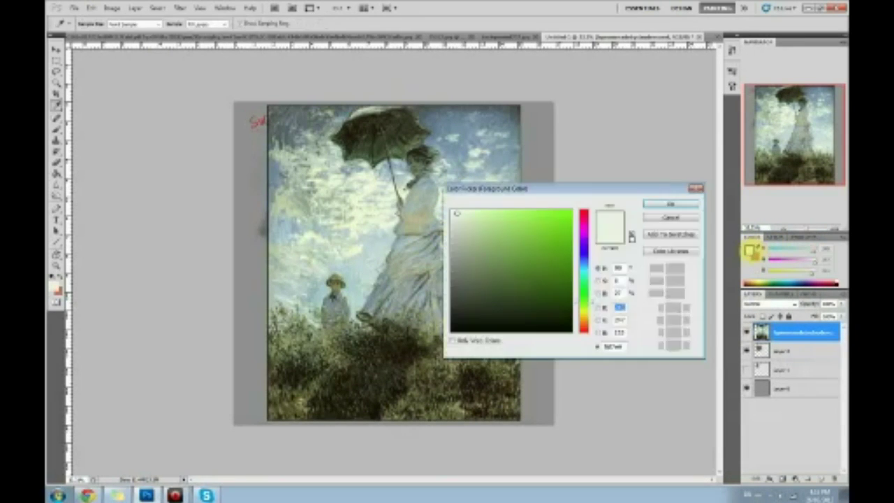
left_click_drag(555, 189, 658, 139)
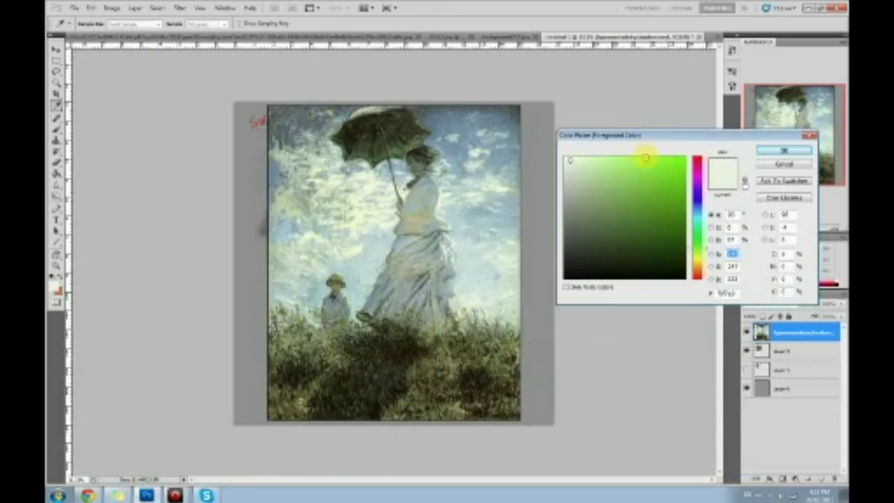
left_click(431, 372)
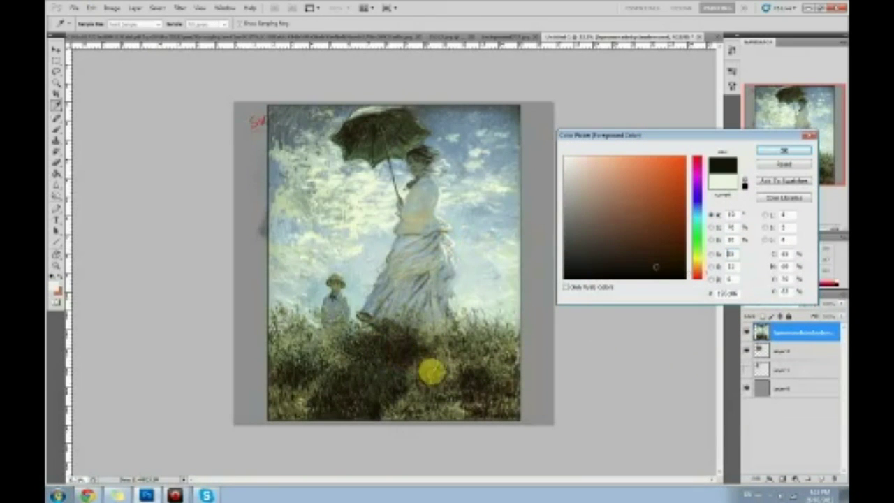
left_click_drag(419, 327, 412, 340)
left_click_drag(451, 225, 463, 300)
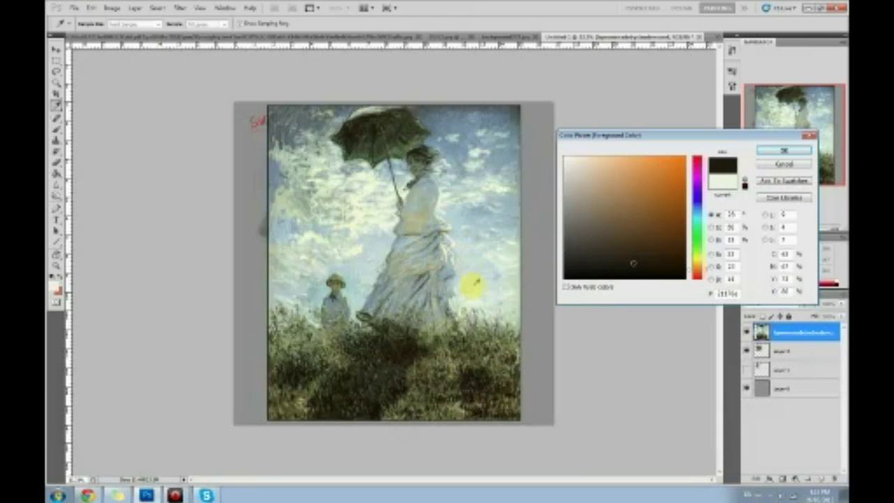
left_click(532, 133)
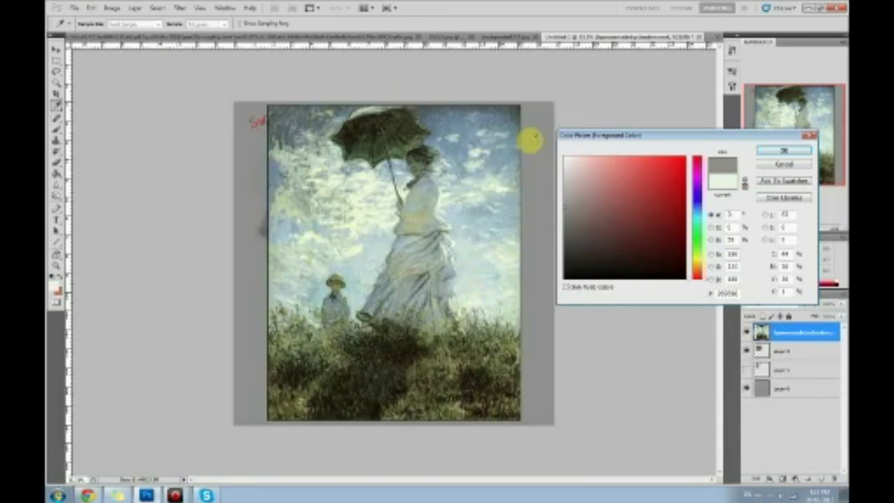
left_click(780, 164)
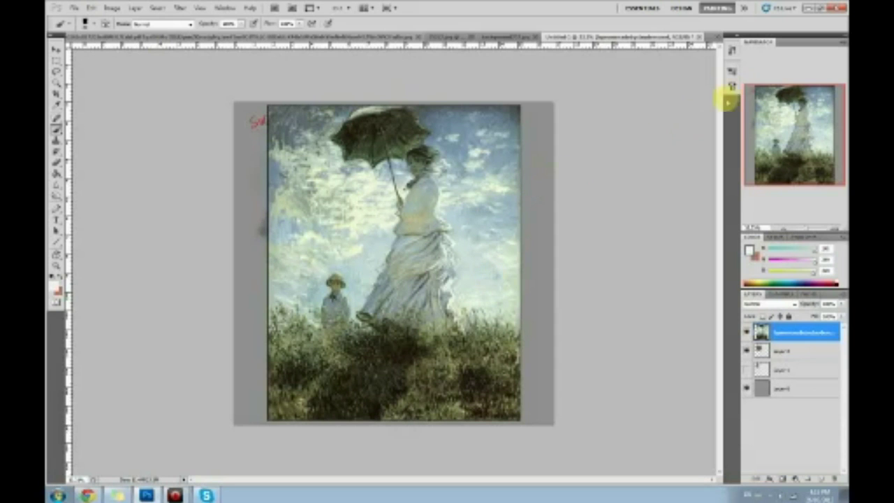
- Revert to an earlier History state and undo a stray white stroke
left_click(732, 50)
left_click(616, 149)
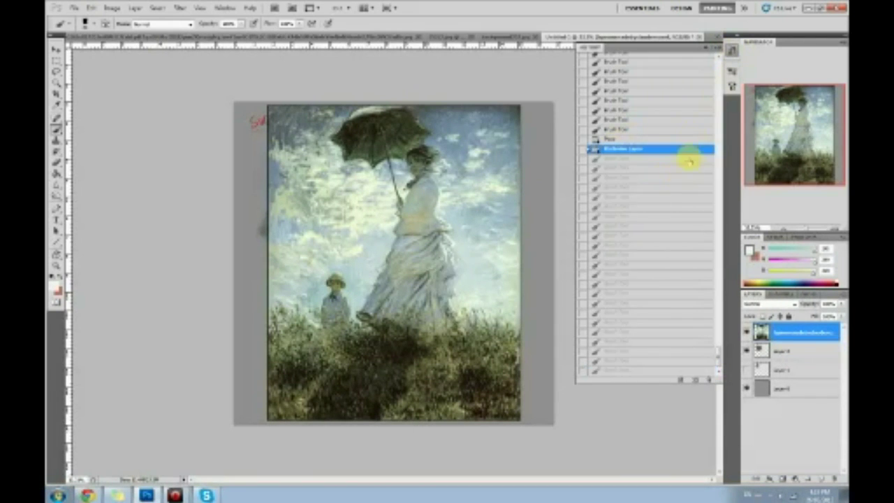
left_click(709, 46)
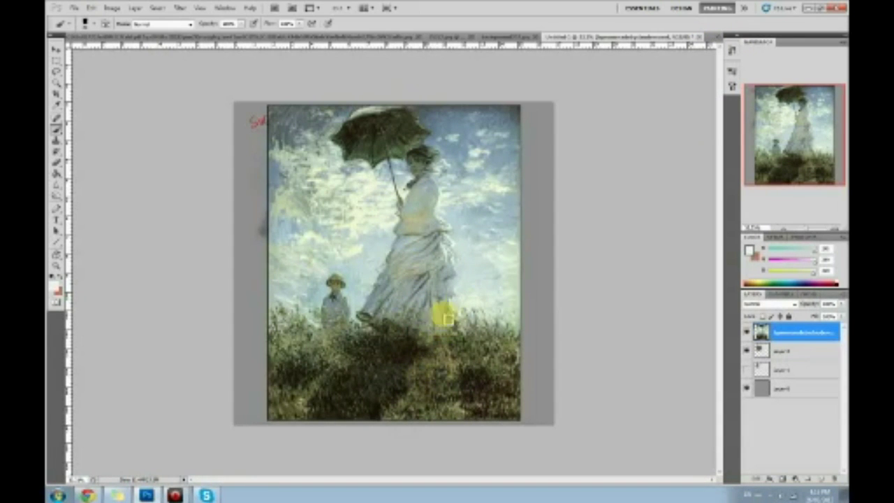
left_click_drag(420, 355, 506, 222)
key("ctrl+z")
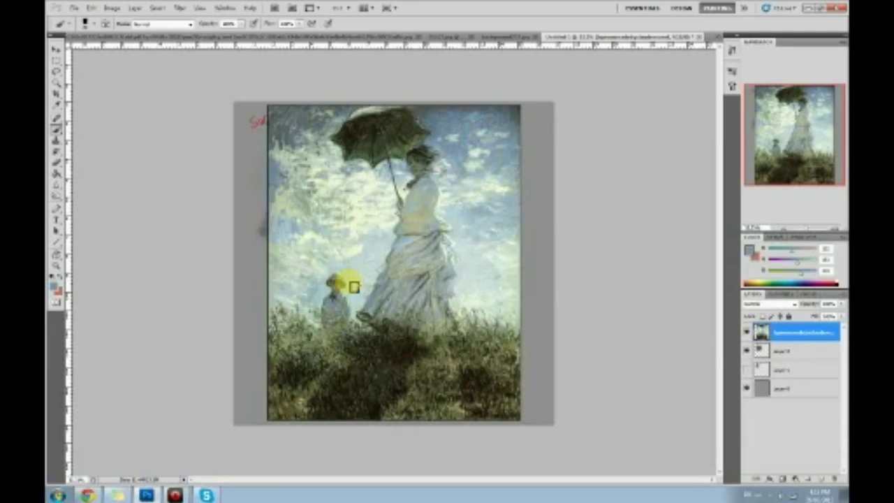
- Sample several colours from around the boy and the grass with Alt
left_click(329, 289, "alt")
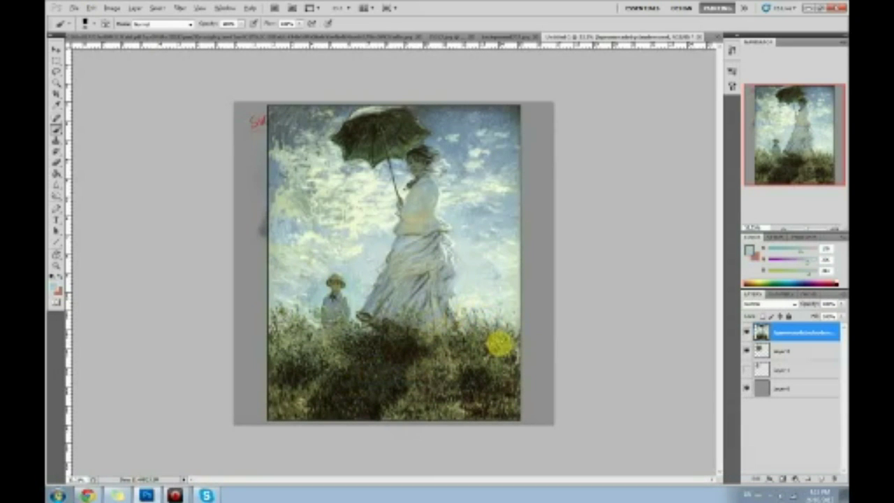
left_click(474, 318, "alt")
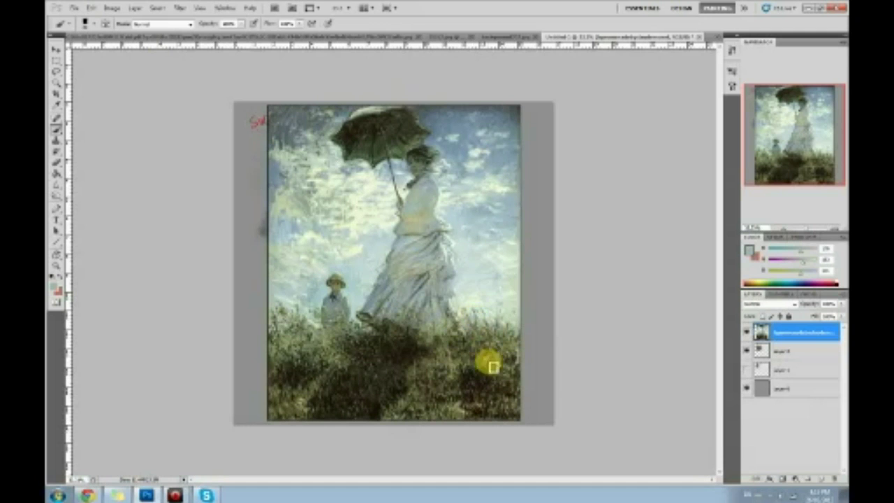
left_click(314, 318, "alt")
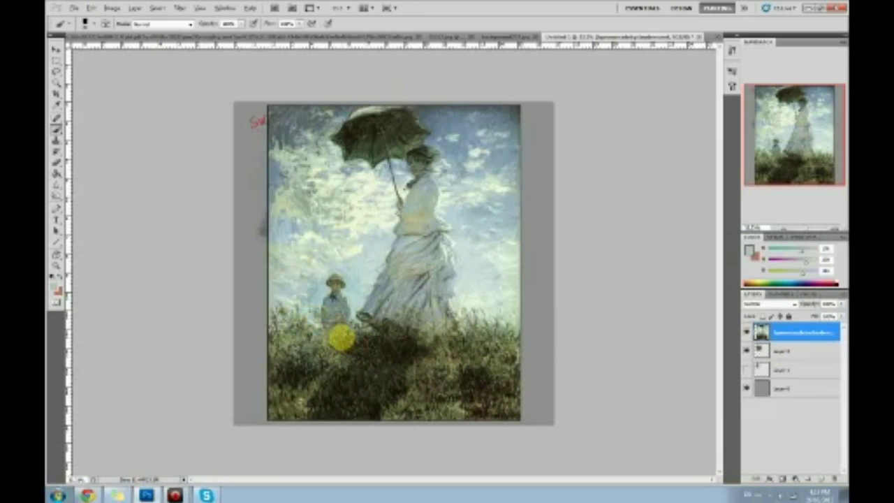
left_click(338, 338, "alt")
left_click(307, 345, "alt")
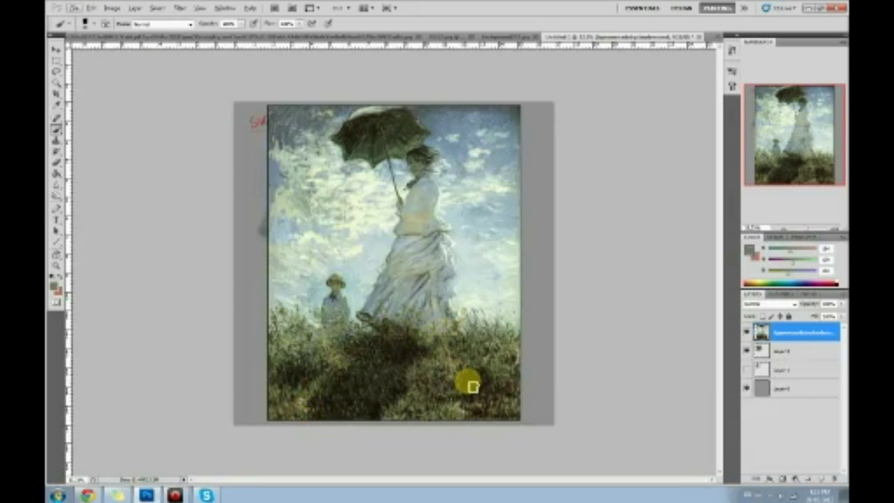
left_click(375, 383, "alt")
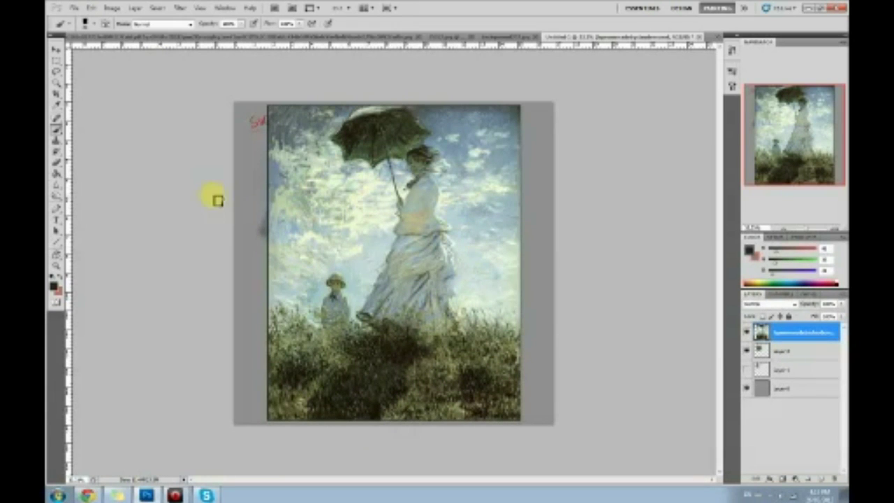
- Letter 'Impressionism' in red diagonally across the woman and underline it with two strokes
mouse_move(313, 289)
left_mouse_down()
mouse_move(339, 194)
mouse_move(425, 289)
left_mouse_up()
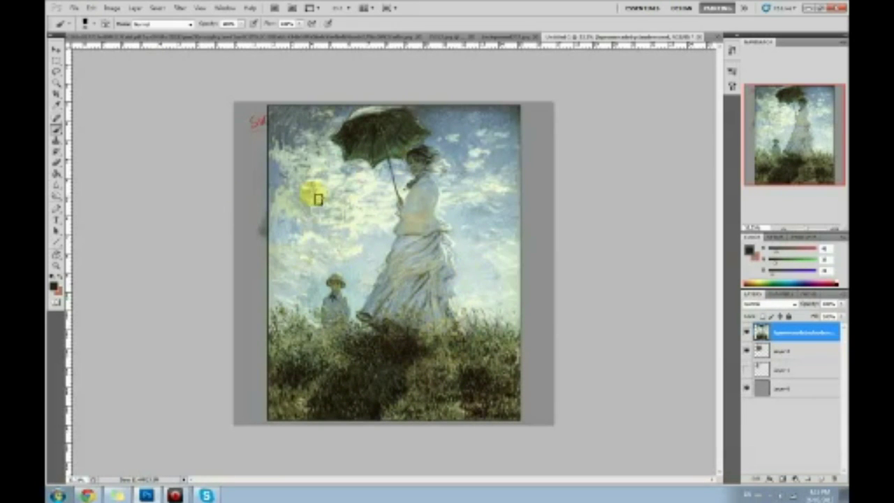
left_click(814, 249)
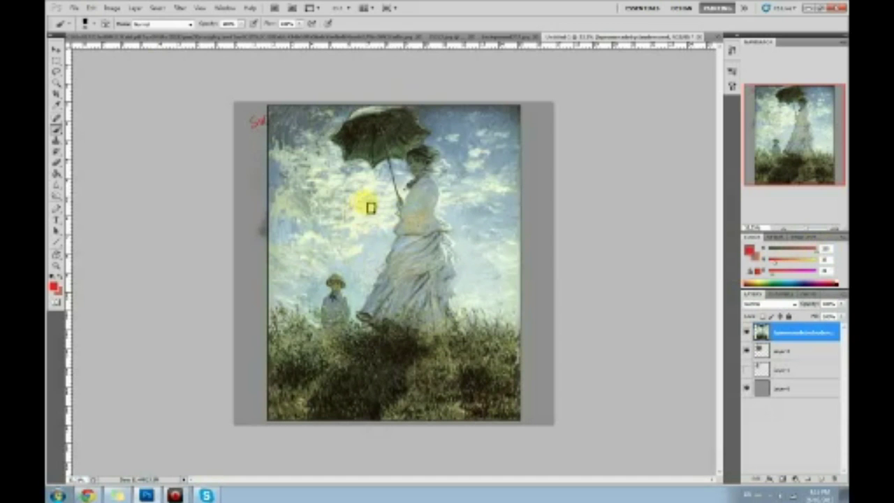
mouse_move(313, 240)
left_mouse_down()
mouse_move(368, 251)
mouse_move(350, 235)
mouse_move(350, 221)
mouse_move(383, 206)
mouse_move(368, 198)
mouse_move(399, 207)
mouse_move(410, 179)
mouse_move(461, 170)
left_mouse_up()
left_click_drag(350, 269, 463, 202)
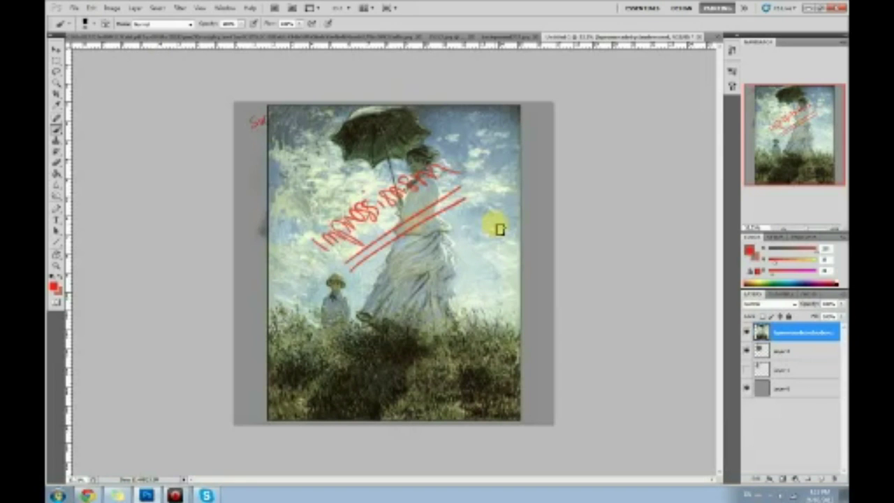
- Merge the annotated Monet layer into the layer below with Ctrl+E
key("ctrl+e")
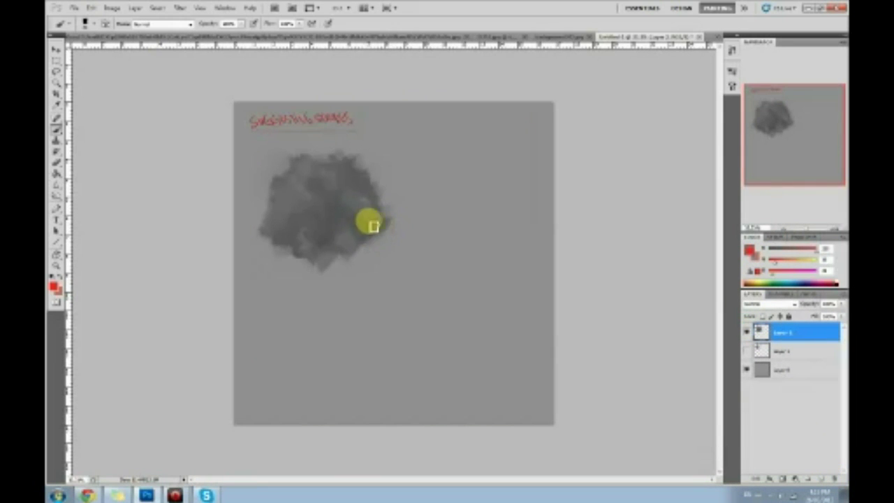
- In grey, blend the canopy edge, branch the trunk, darken the canopy, then detach the Monet browser page
left_click(373, 225, "alt")
mouse_move(372, 225)
left_mouse_down()
mouse_move(355, 243)
mouse_move(318, 271)
mouse_move(333, 265)
mouse_move(321, 295)
mouse_move(332, 299)
mouse_move(334, 320)
mouse_move(329, 312)
mouse_move(323, 335)
mouse_move(335, 317)
mouse_move(320, 356)
mouse_move(329, 324)
mouse_move(322, 359)
mouse_move(333, 343)
mouse_move(331, 372)
mouse_move(328, 326)
mouse_move(326, 351)
mouse_move(307, 370)
mouse_move(322, 359)
mouse_move(328, 371)
mouse_move(362, 375)
left_mouse_up()
mouse_move(327, 254)
left_mouse_down()
mouse_move(325, 299)
mouse_move(358, 255)
mouse_move(331, 298)
mouse_move(299, 270)
left_mouse_up()
left_click_drag(309, 324, 349, 288)
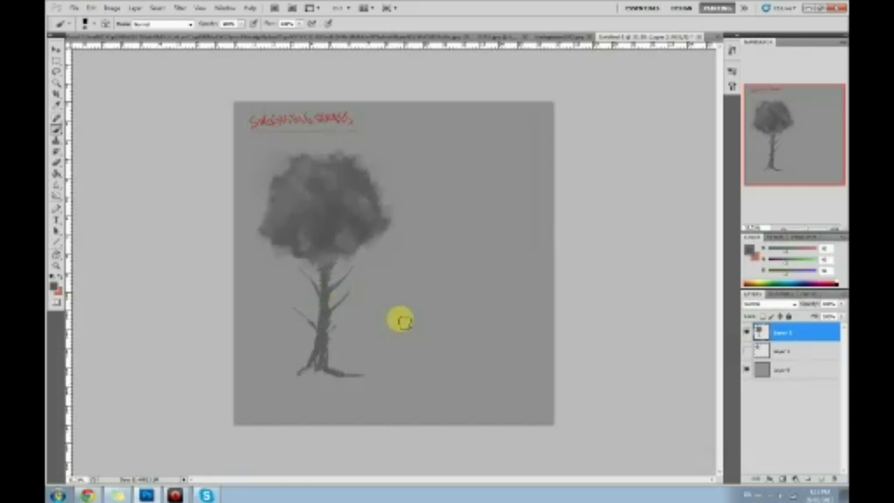
mouse_move(301, 224)
left_mouse_down()
mouse_move(336, 251)
mouse_move(282, 207)
mouse_move(312, 278)
mouse_move(324, 273)
mouse_move(326, 315)
mouse_move(319, 357)
mouse_move(312, 375)
mouse_move(301, 374)
mouse_move(307, 363)
mouse_move(317, 379)
mouse_move(317, 366)
mouse_move(267, 385)
left_mouse_up()
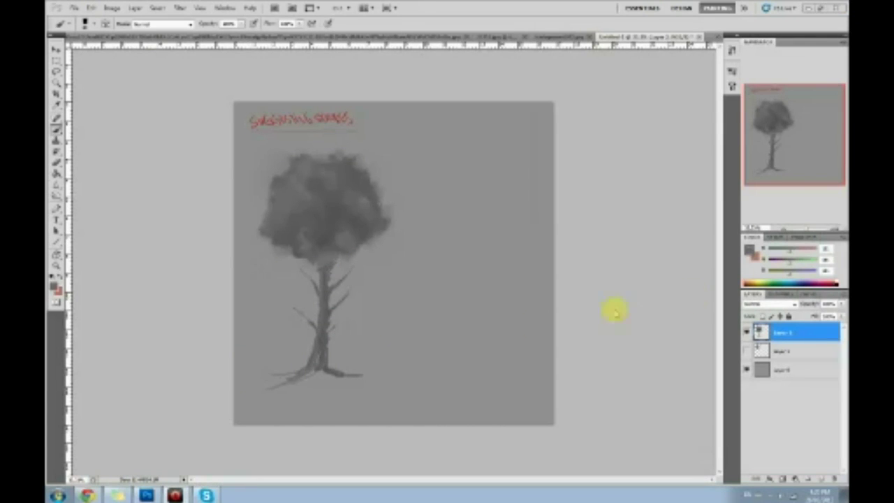
left_click(87, 495)
left_click_drag(419, 7, 343, 12)
left_click(746, 333)
left_click(746, 350)
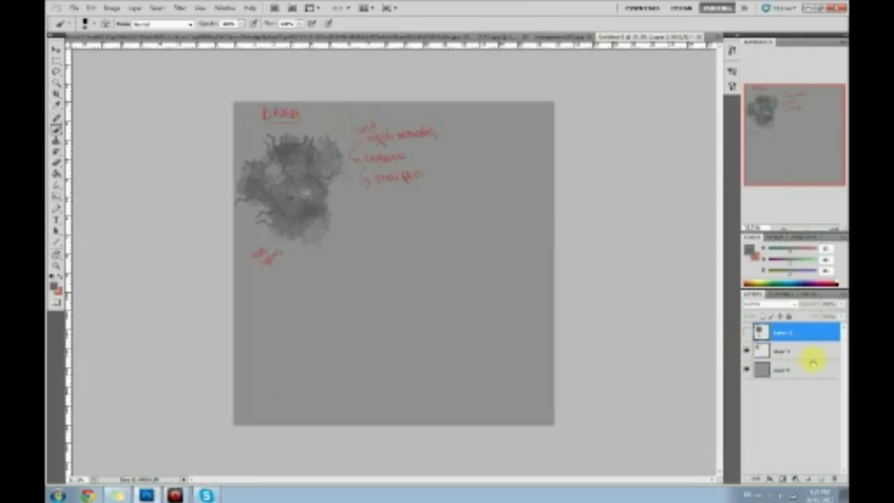
left_click(822, 351)
mouse_move(309, 195)
left_mouse_down()
mouse_move(331, 178)
mouse_move(331, 147)
mouse_move(243, 222)
mouse_move(321, 205)
mouse_move(328, 152)
mouse_move(304, 138)
left_mouse_up()
key("ctrl+z")
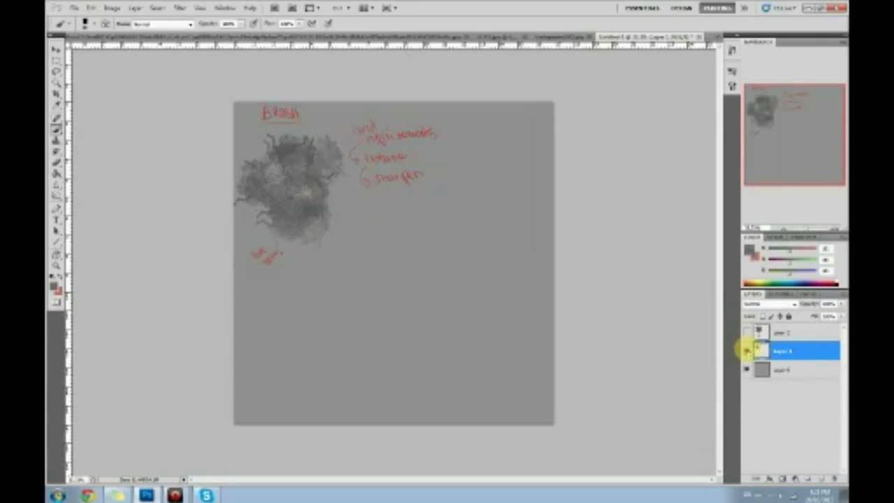
left_click(745, 350)
left_click(746, 333)
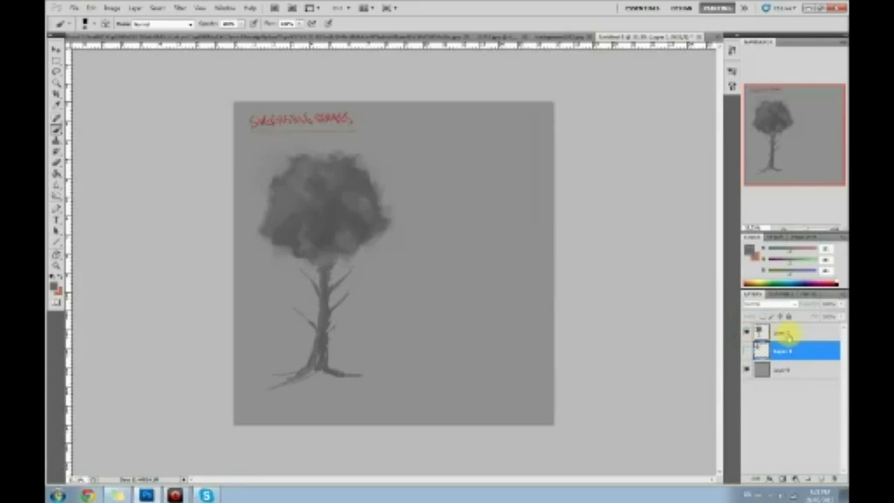
left_click(783, 332)
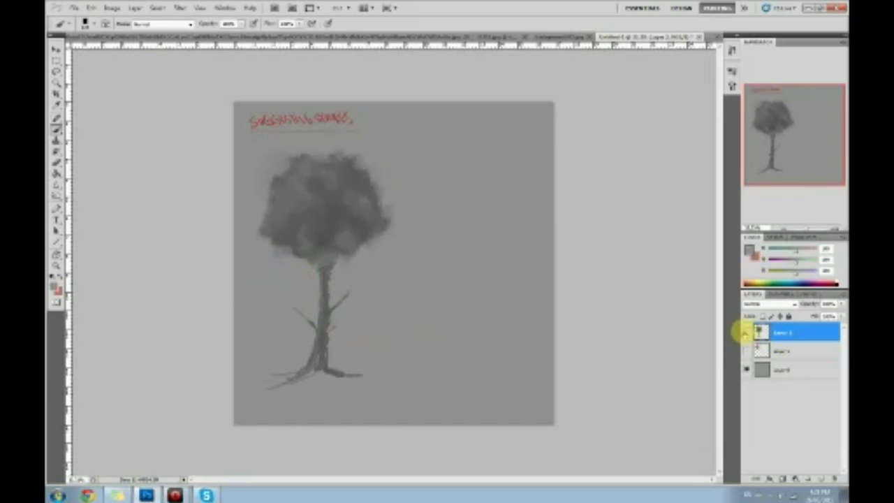
- Hide the tree layer, add a new empty layer, and set the foreground colour to red
left_click(746, 333)
left_click(822, 478)
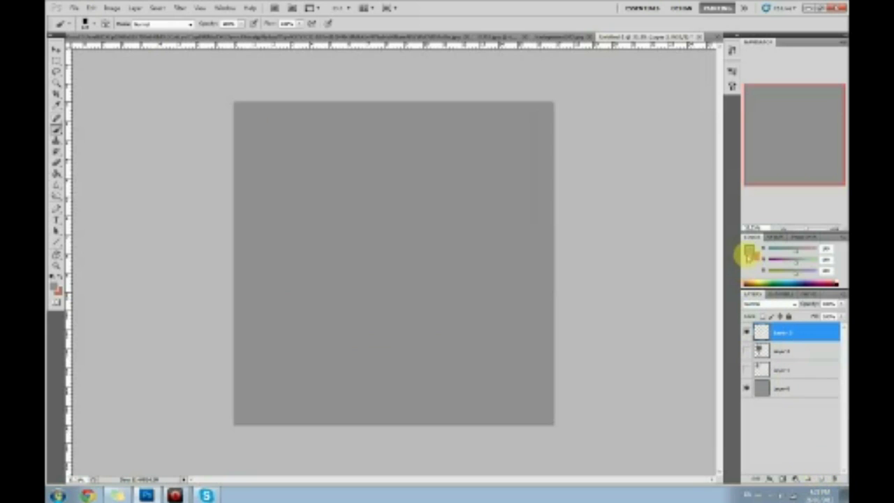
left_click(748, 251)
left_click(663, 170)
left_click(783, 150)
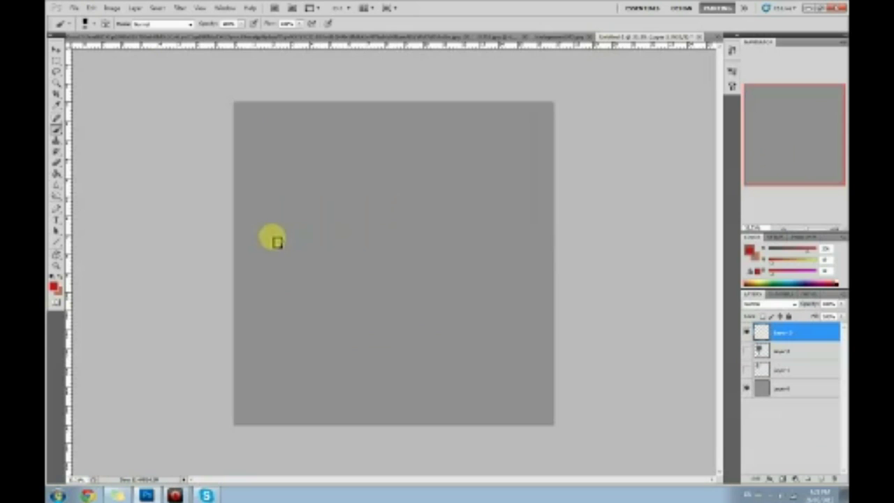
- Brush the red scale line with its 0 label, left box and bold middle tick
left_click(265, 243)
left_click(263, 227)
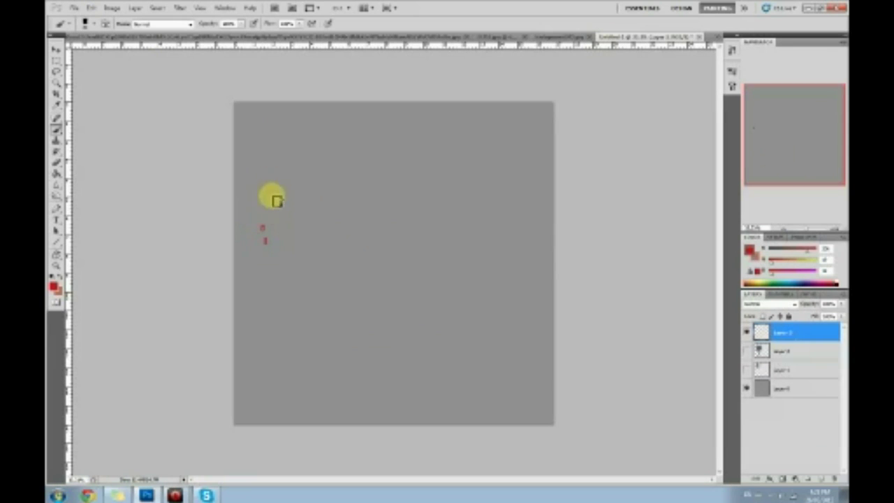
mouse_move(252, 195)
left_mouse_down()
mouse_move(276, 189)
mouse_move(253, 208)
left_mouse_up()
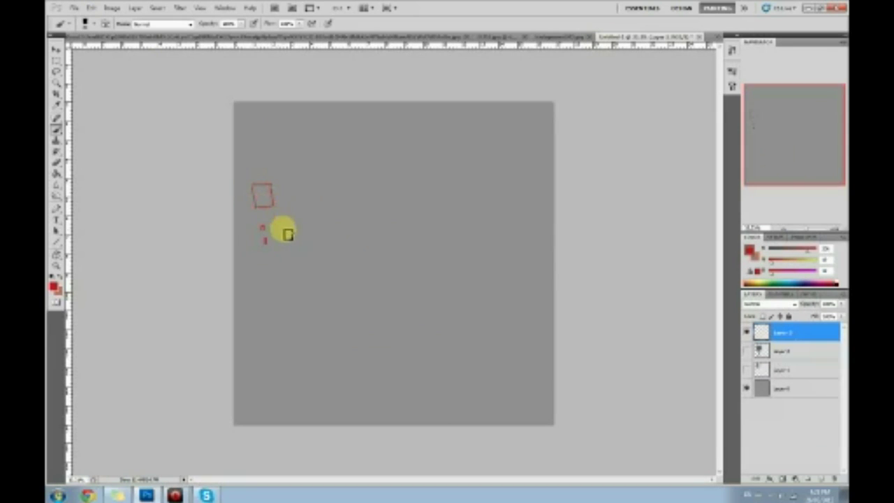
mouse_move(265, 242)
left_mouse_down()
mouse_move(518, 249)
mouse_move(517, 231)
mouse_move(536, 233)
mouse_move(505, 185)
mouse_move(529, 185)
mouse_move(533, 211)
mouse_move(503, 204)
left_mouse_up()
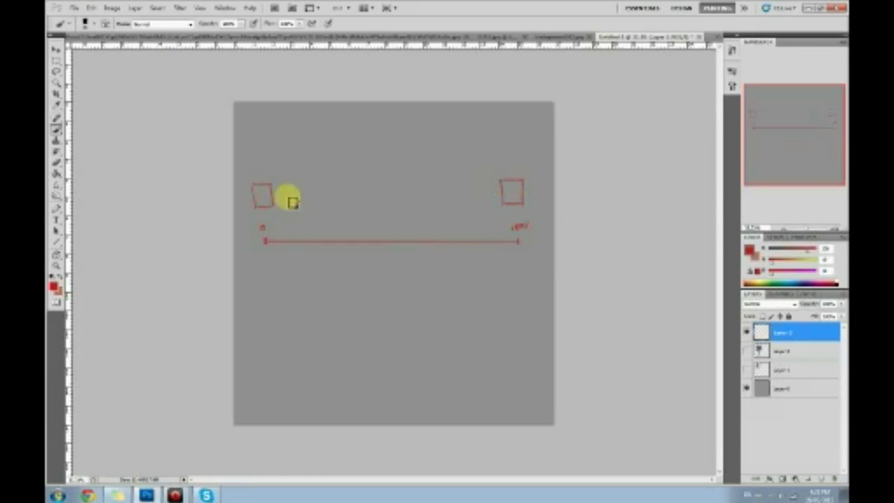
left_click(393, 246, "shift")
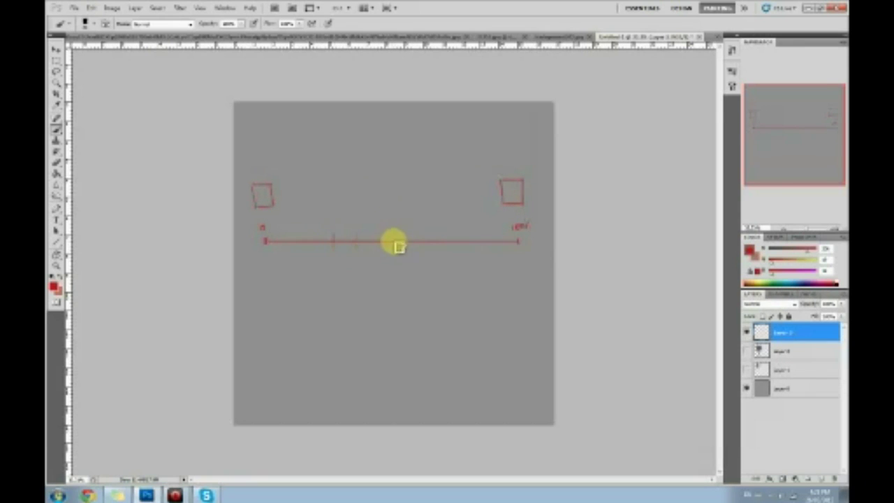
left_click_drag(396, 231, 398, 253)
- Add a down-arrow above the scale and a two-line vertical handwritten note
mouse_move(443, 223)
left_mouse_down()
mouse_move(443, 237)
mouse_move(484, 229)
left_mouse_up()
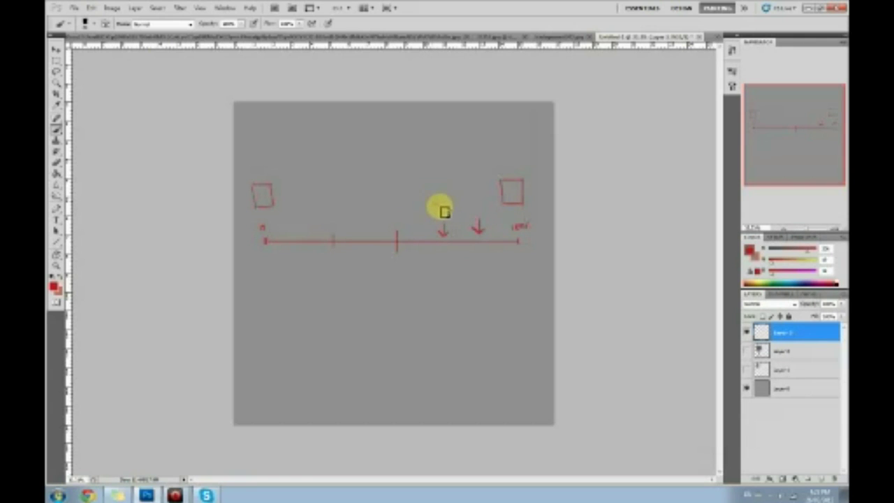
left_click_drag(447, 198, 441, 128)
left_click_drag(466, 162, 461, 119)
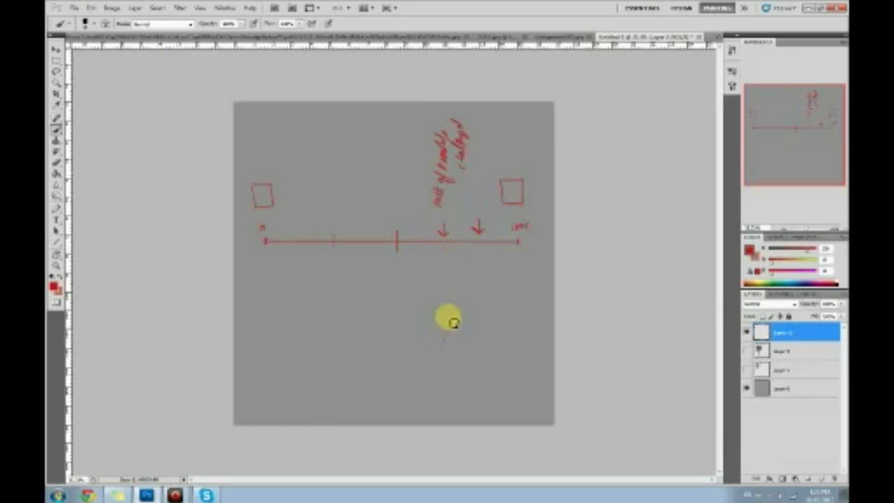
- Brush two strokes below the scale, undo a small square, and zoom in on the figure
left_click_drag(453, 322, 441, 283)
left_click_drag(482, 349, 461, 289)
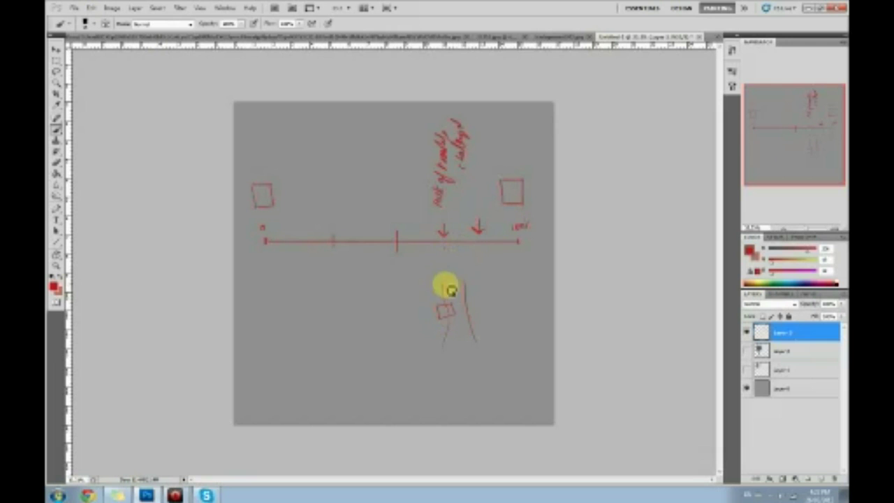
mouse_move(440, 306)
left_mouse_down()
mouse_move(462, 319)
mouse_move(457, 310)
mouse_move(481, 289)
mouse_move(483, 310)
mouse_move(500, 309)
mouse_move(459, 315)
left_mouse_up()
key("ctrl+z")
key("z")
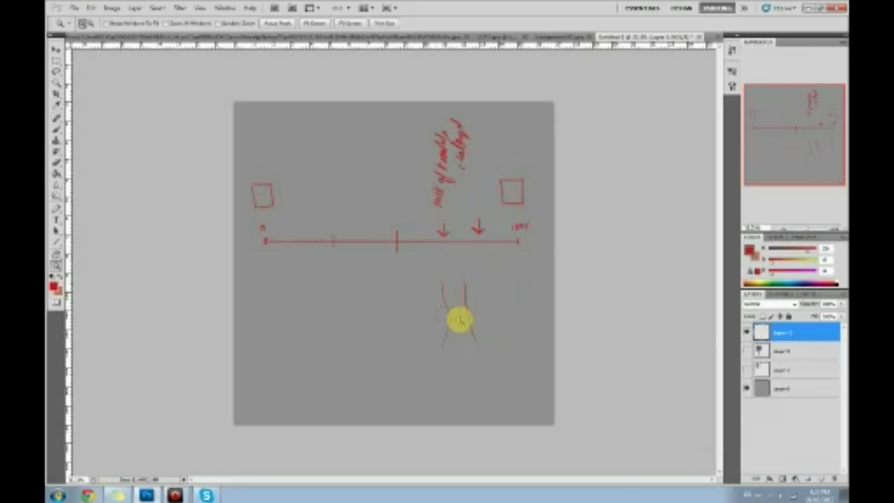
key("b")
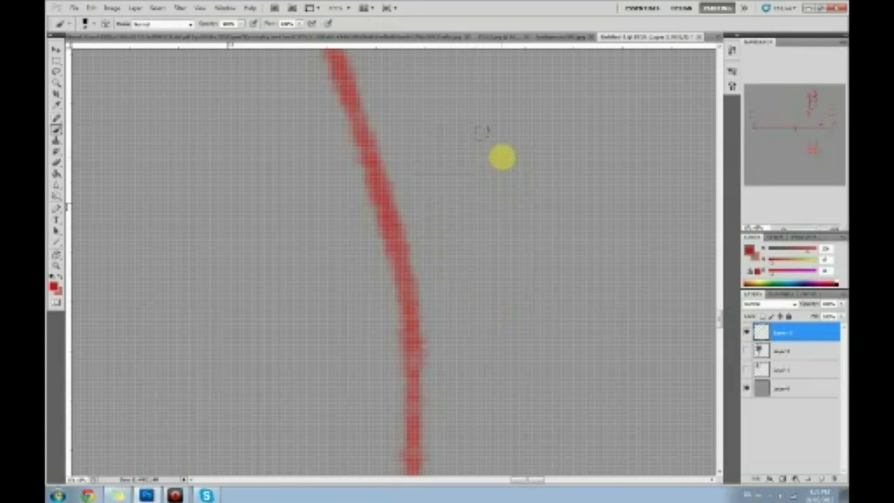
- Paint and reinforce the red detail strokes inside the figure's left and right sides
left_click_drag(489, 136, 527, 339)
mouse_move(524, 159)
left_mouse_down()
mouse_move(538, 267)
mouse_move(530, 418)
left_mouse_up()
left_click_drag(510, 129, 532, 377)
left_click_drag(528, 90, 534, 345)
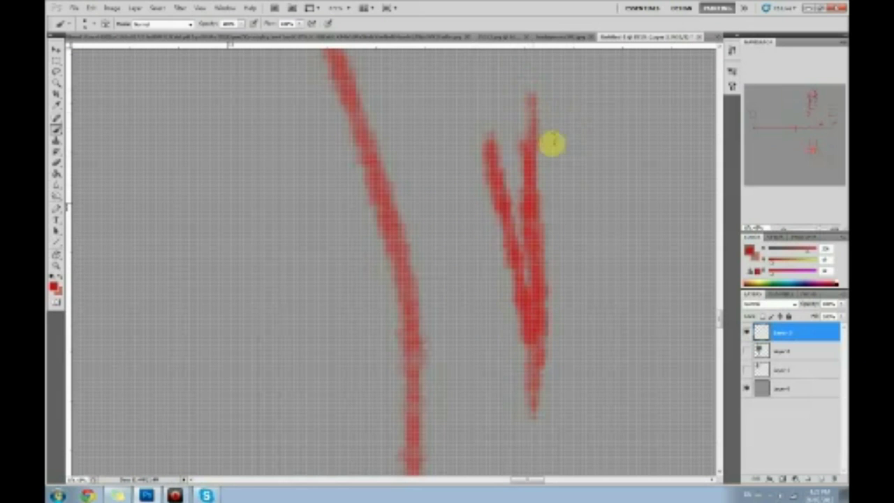
left_click_drag(539, 125, 588, 386)
left_click_drag(584, 120, 600, 299)
left_click_drag(591, 140, 589, 98)
- Extend the right stroke, fill the middle cluster with hatching, fit the canvas, and add a V-mark
left_click_drag(612, 132, 658, 300)
left_click_drag(635, 179, 615, 412)
mouse_move(584, 181)
left_mouse_down()
mouse_move(584, 397)
mouse_move(576, 433)
left_mouse_up()
left_click_drag(524, 383, 440, 183)
left_click_drag(482, 399, 443, 289)
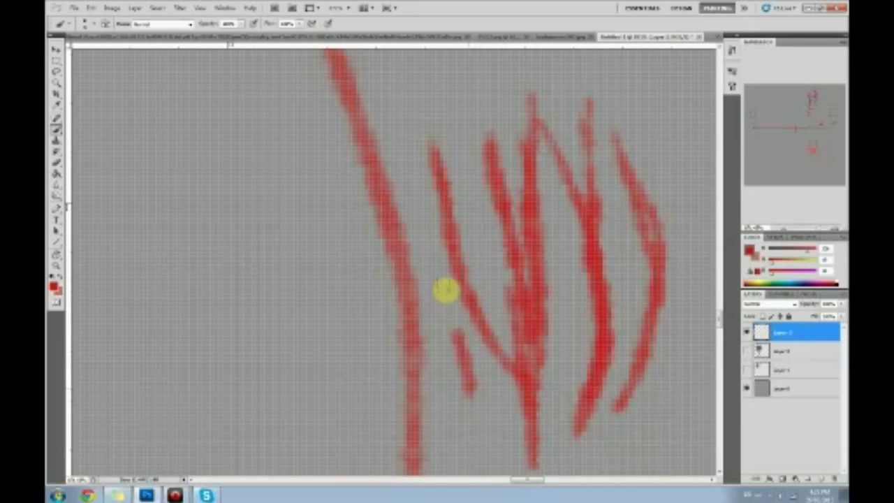
left_click_drag(419, 149, 469, 373)
left_click_drag(457, 300, 463, 345)
key("ctrl+0")
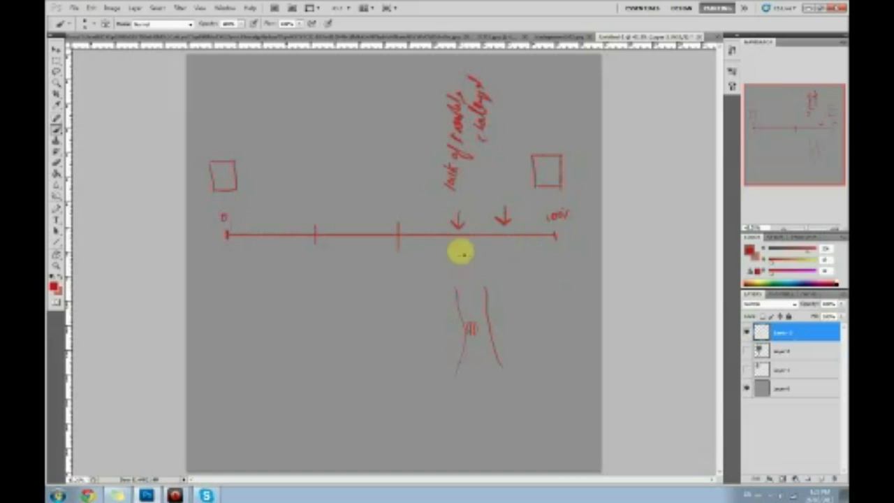
left_click_drag(464, 305, 482, 305)
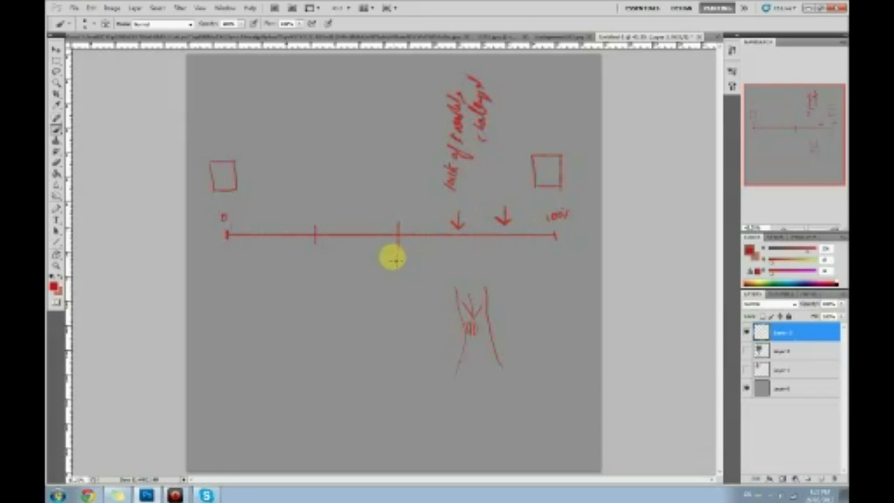
- Draw an arrow down from the middle tick and a second figure with hatched legs
left_click_drag(398, 264, 373, 368)
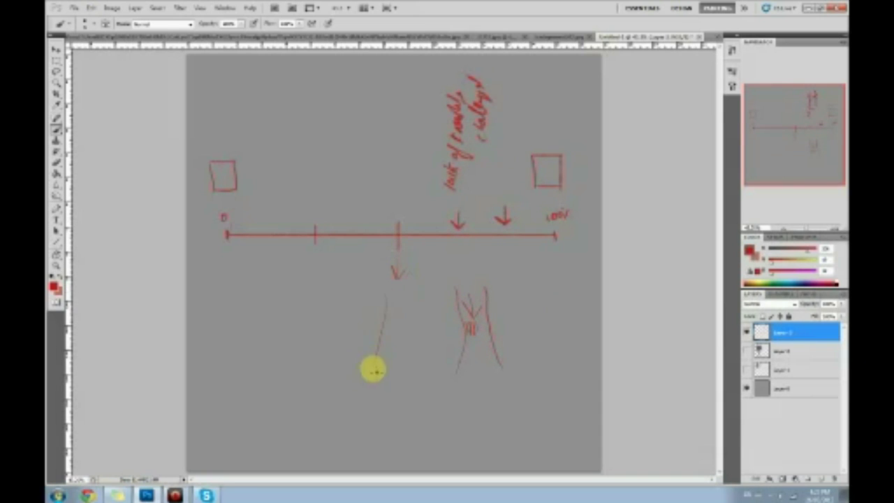
mouse_move(383, 288)
left_mouse_down()
mouse_move(415, 291)
mouse_move(417, 356)
mouse_move(420, 382)
left_mouse_up()
mouse_move(389, 333)
left_mouse_down()
mouse_move(379, 349)
mouse_move(393, 319)
mouse_move(379, 355)
mouse_move(376, 327)
mouse_move(365, 336)
mouse_move(329, 313)
mouse_move(361, 286)
left_mouse_up()
mouse_move(335, 368)
left_mouse_down()
mouse_move(345, 363)
mouse_move(341, 351)
mouse_move(334, 374)
left_mouse_up()
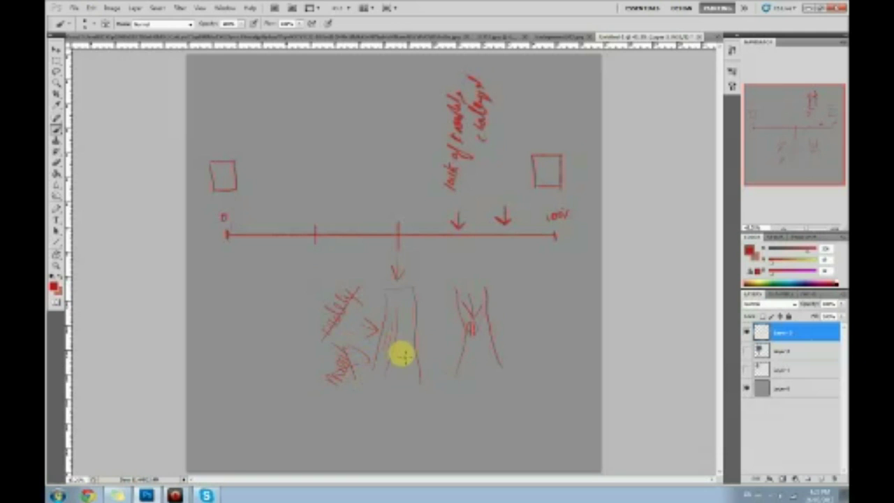
- Write red notes below and beside the figures with diagonal strokes and a pointing arrow
mouse_move(381, 426)
left_mouse_down()
mouse_move(401, 415)
mouse_move(392, 401)
mouse_move(415, 406)
mouse_move(419, 353)
left_mouse_up()
mouse_move(397, 447)
left_mouse_down()
mouse_move(423, 406)
mouse_move(445, 389)
mouse_move(420, 457)
mouse_move(445, 408)
mouse_move(471, 419)
mouse_move(450, 428)
left_mouse_up()
left_click_drag(450, 428, 487, 423)
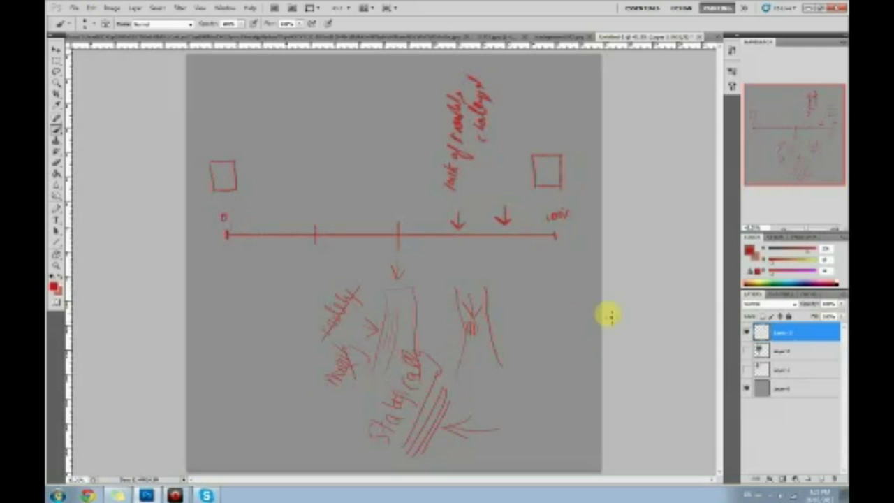
mouse_move(493, 397)
left_mouse_down()
mouse_move(526, 380)
mouse_move(509, 359)
mouse_move(527, 363)
mouse_move(540, 340)
mouse_move(523, 323)
mouse_move(512, 363)
left_mouse_up()
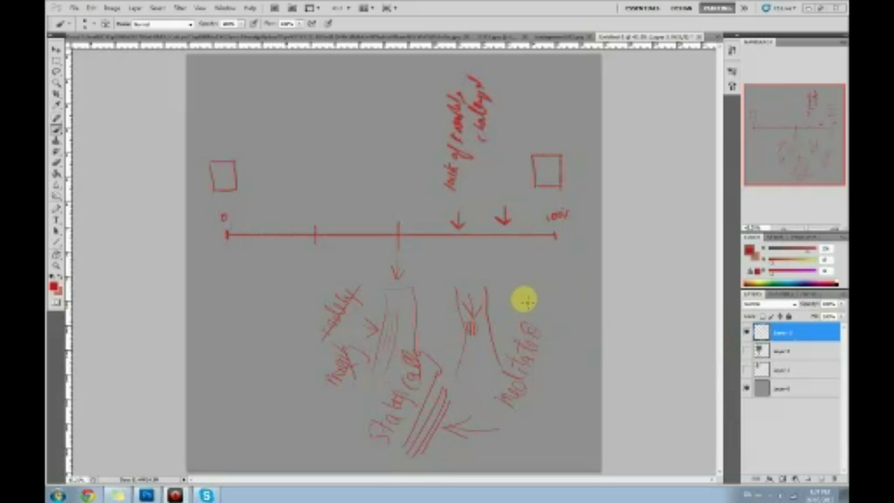
- Lasso-select the sketches below the scale, delete them, and deselect
key("l")
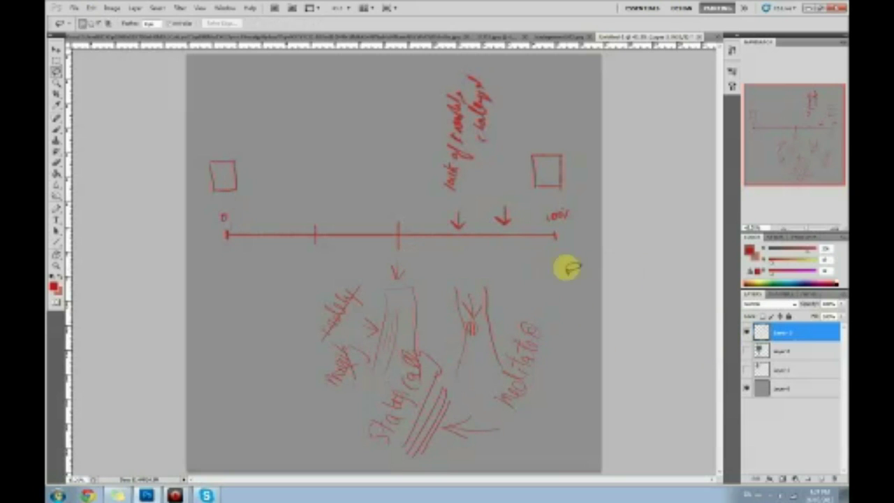
mouse_move(410, 253)
left_mouse_down()
mouse_move(365, 259)
mouse_move(286, 329)
mouse_move(374, 466)
mouse_move(533, 465)
mouse_move(593, 366)
mouse_move(518, 294)
mouse_move(404, 253)
left_mouse_up()
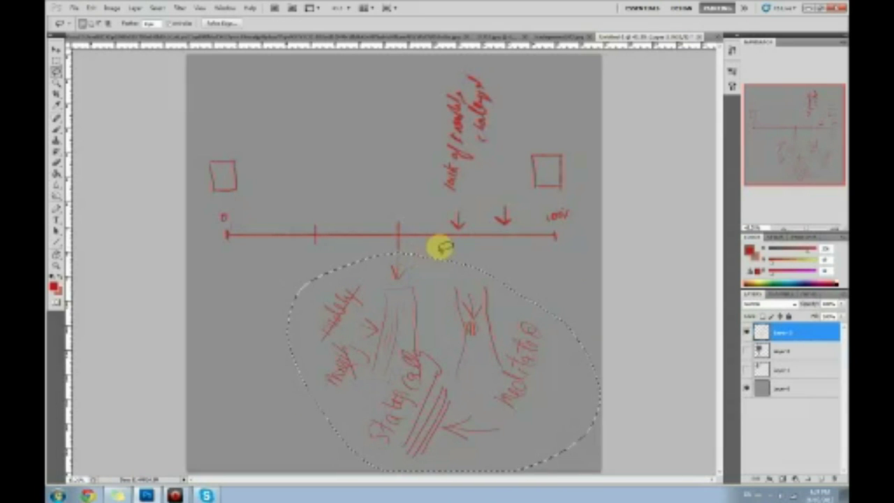
key("Delete")
right_click(488, 301)
left_click(508, 302)
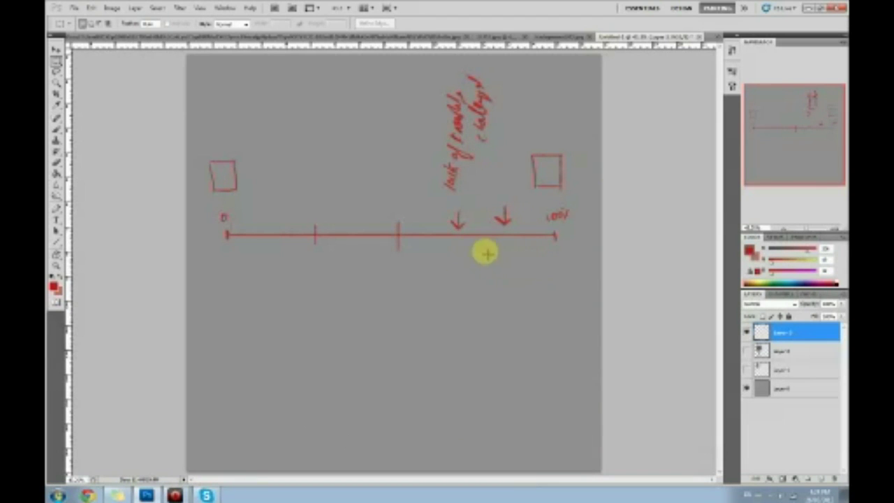
- Make further lasso and rectangular selections below the scale, deselecting each time
key("l")
mouse_move(465, 239)
left_mouse_down()
mouse_move(454, 242)
mouse_move(464, 241)
left_mouse_up()
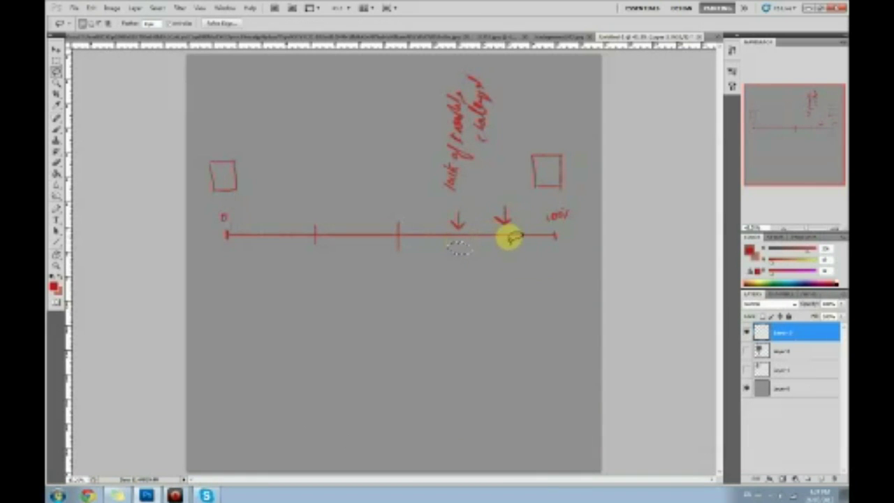
key("m")
right_click(475, 240)
left_click(488, 245)
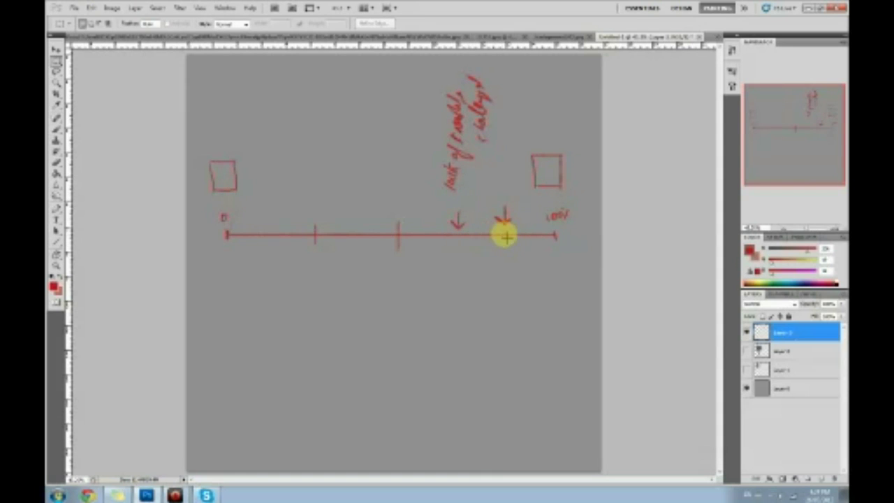
key("l")
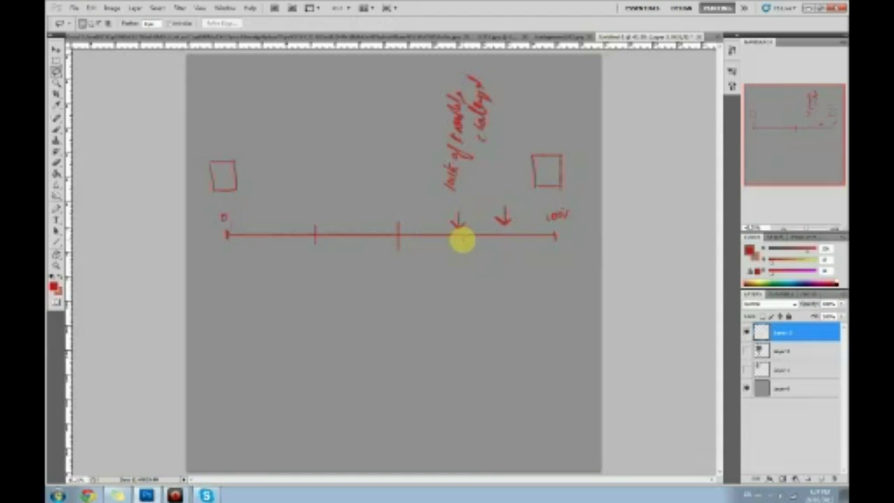
key("m")
right_click(492, 248)
left_click(514, 254)
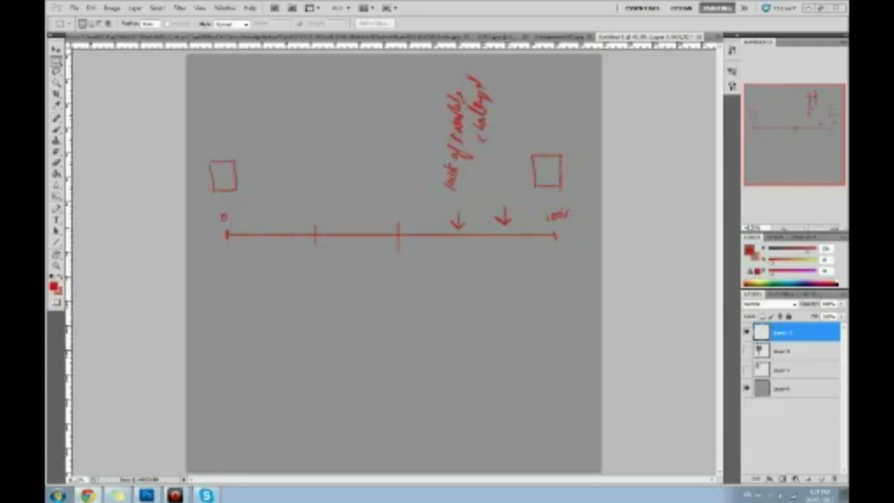
- Switch to the maximised Chrome image results and open the Drones Picture page
key("alt+Tab")
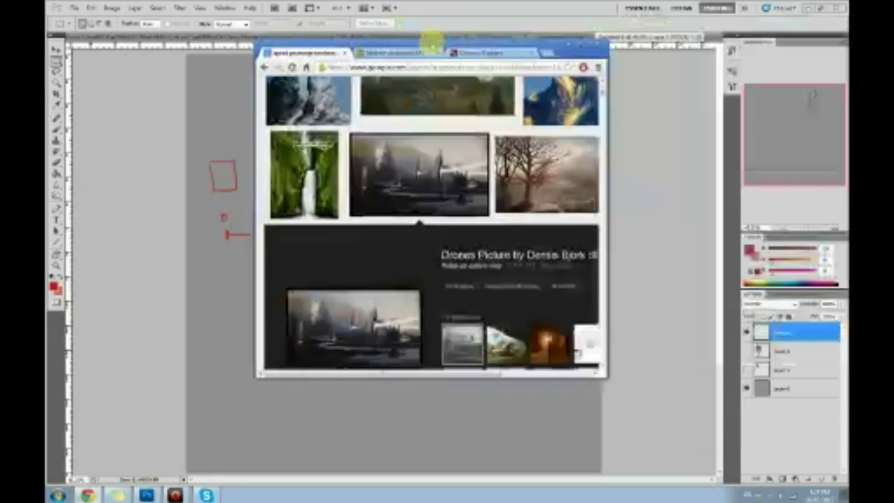
double_click(429, 36)
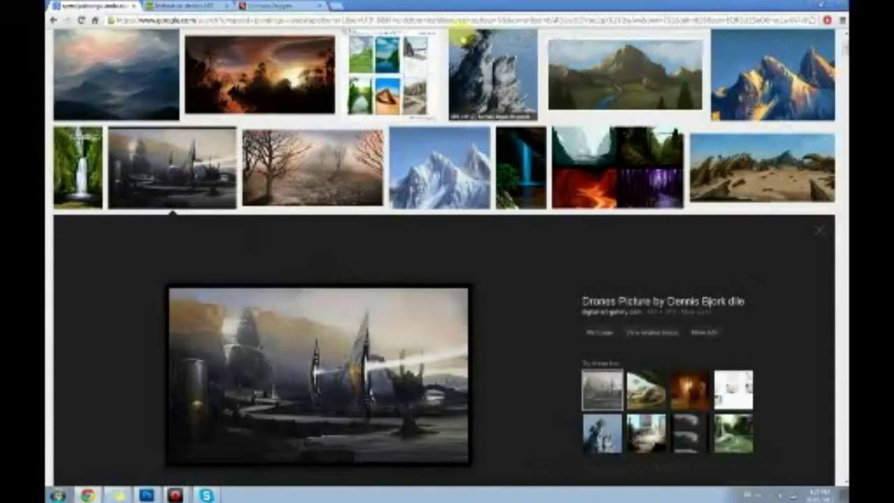
scroll(475, 293, "down", 2)
left_click(268, 274)
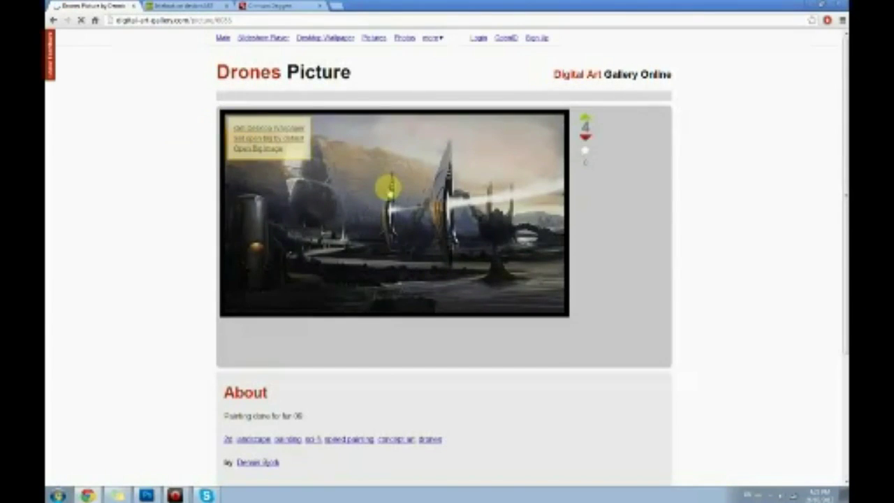
- View the Drones painting large and open it in the zoom viewer
left_click(389, 190)
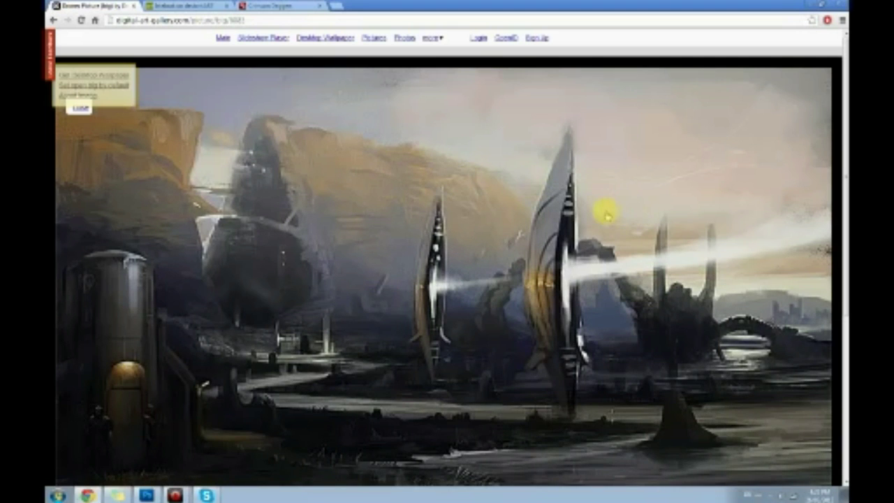
scroll(601, 208, "down", 3)
left_click(644, 236)
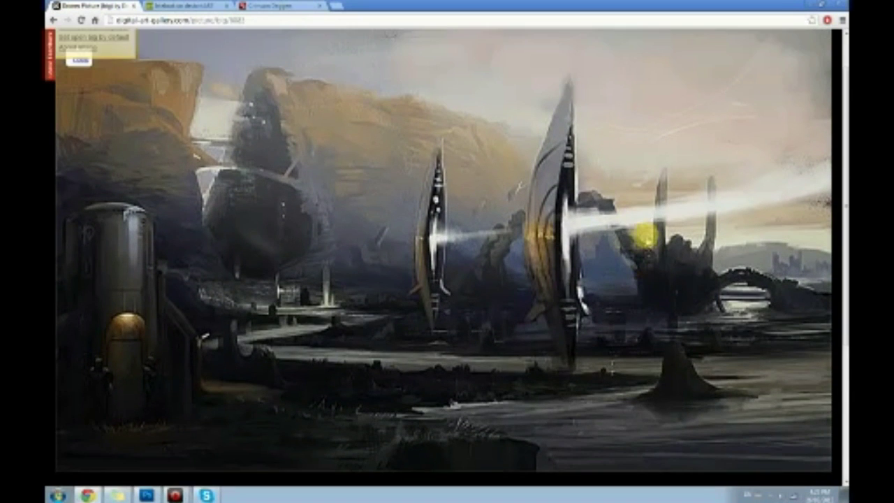
scroll(393, 202, "down", 2)
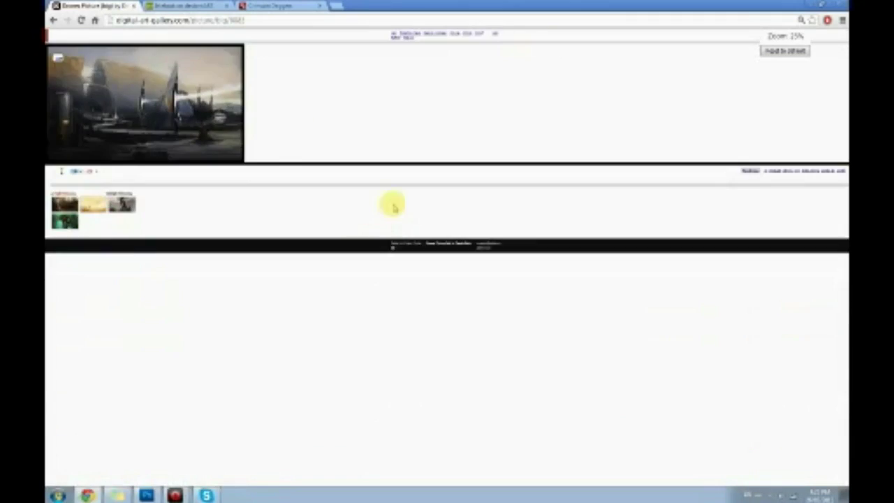
scroll(227, 116, "up", 1)
scroll(325, 138, "up", 4)
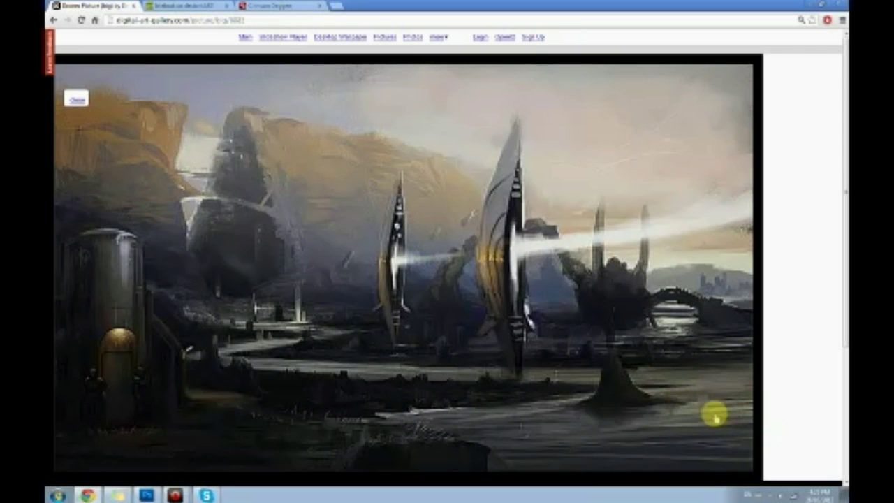
- Zoom the web page out, enlarge the artwork view, then return to the Drones Picture page
key("ctrl+minus")
key("ctrl+minus")
key("ctrl+minus")
key("ctrl+minus")
key("ctrl+minus")
key("ctrl+minus")
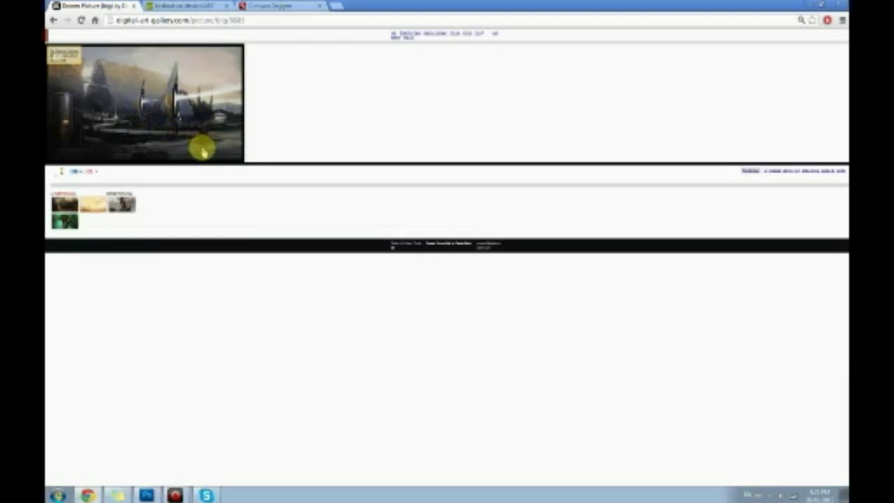
left_click(204, 147)
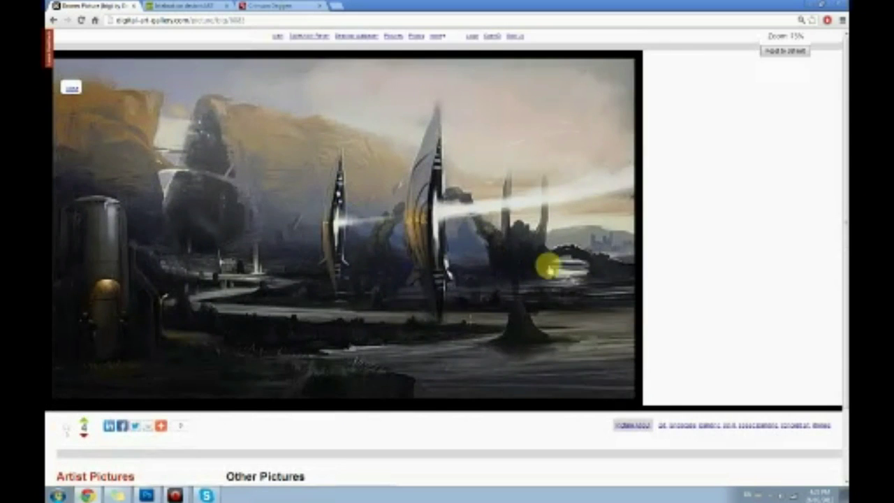
left_click(731, 304)
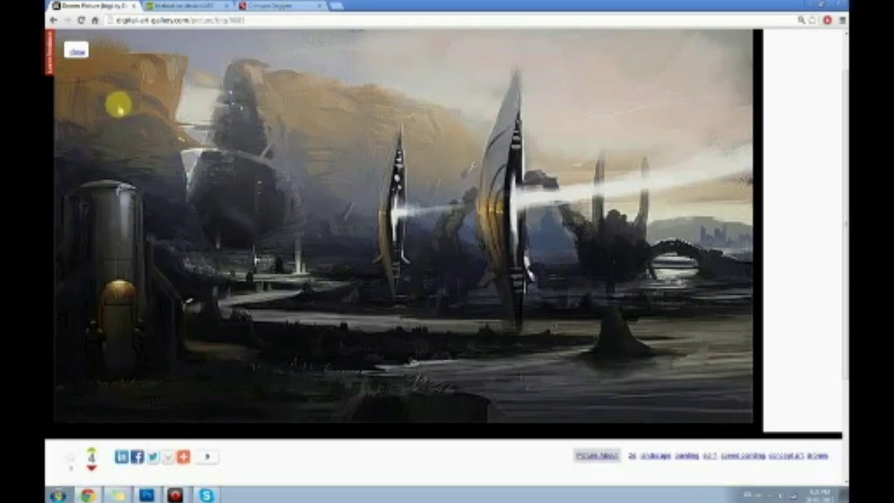
left_click(53, 19)
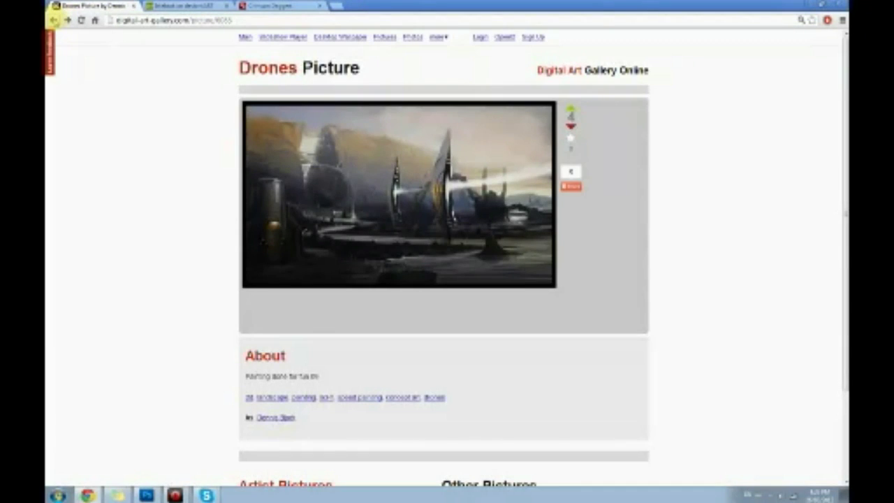
- Back on the image results, close the Drones and Moguns'art previews, then return to Photoshop
left_click(53, 19)
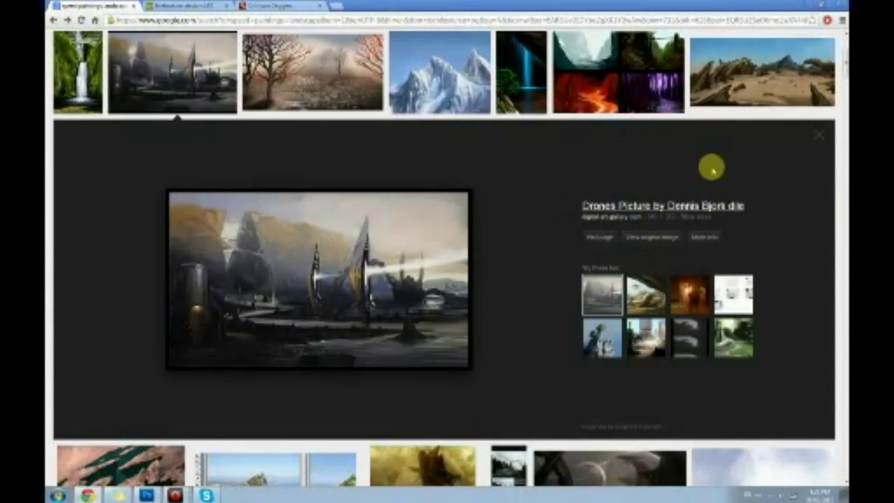
left_click(819, 135)
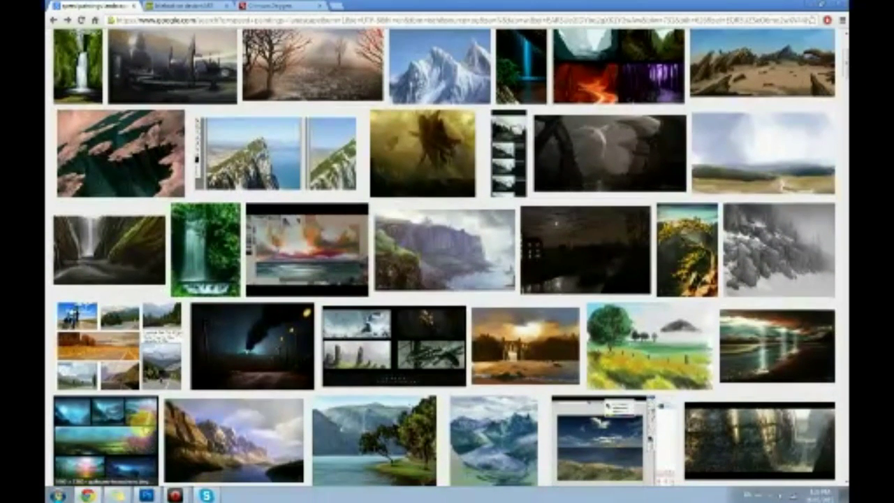
left_click(139, 425)
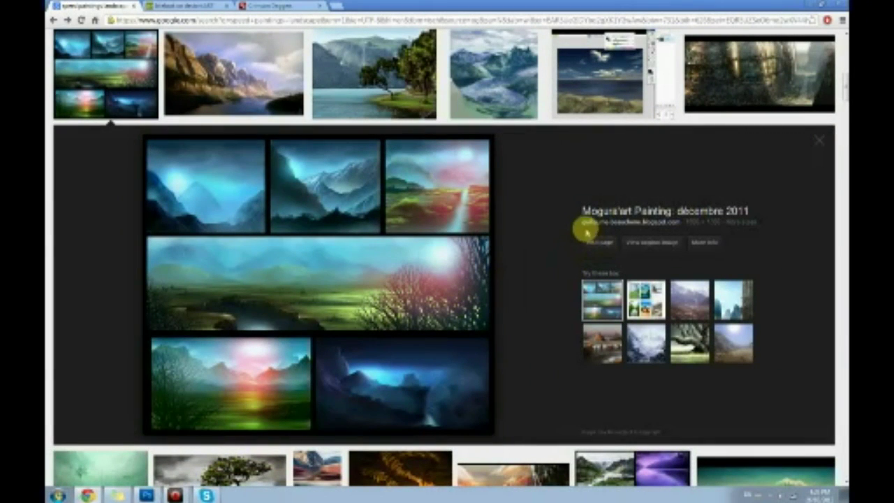
left_click(819, 140)
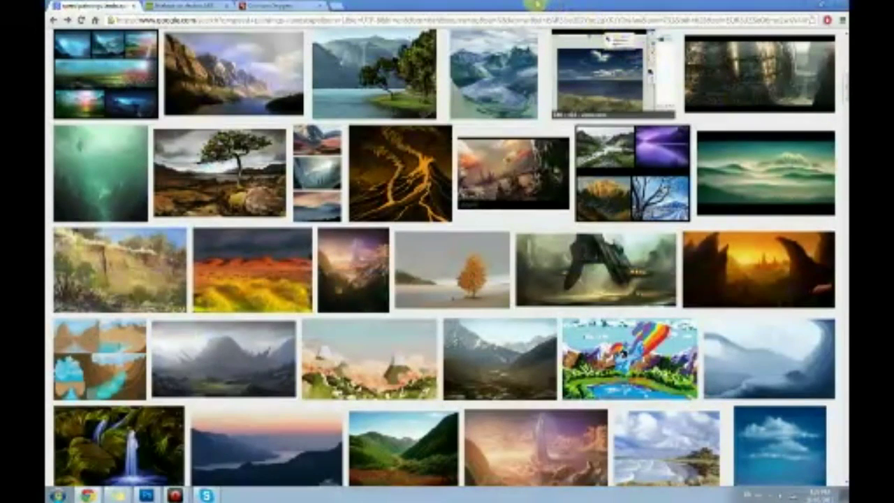
key("alt+Tab")
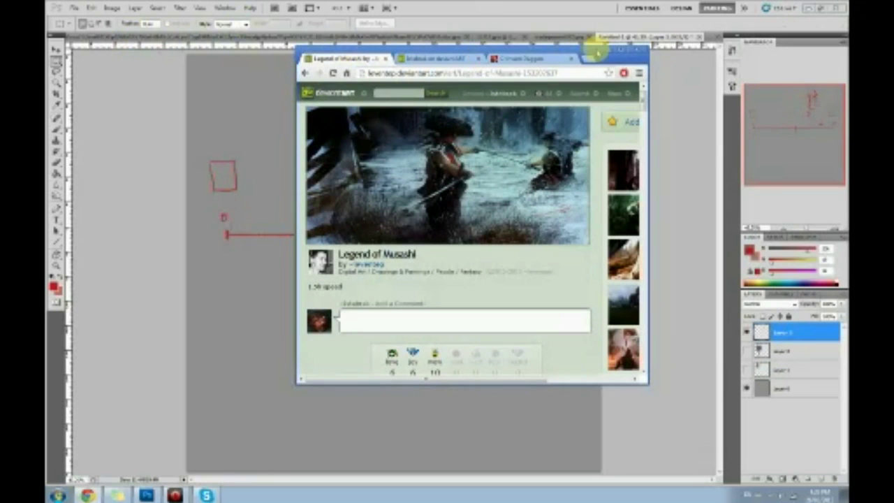
- Maximise the browser and open the Samurai hunter page via the artist's deviantArt gallery
double_click(597, 51)
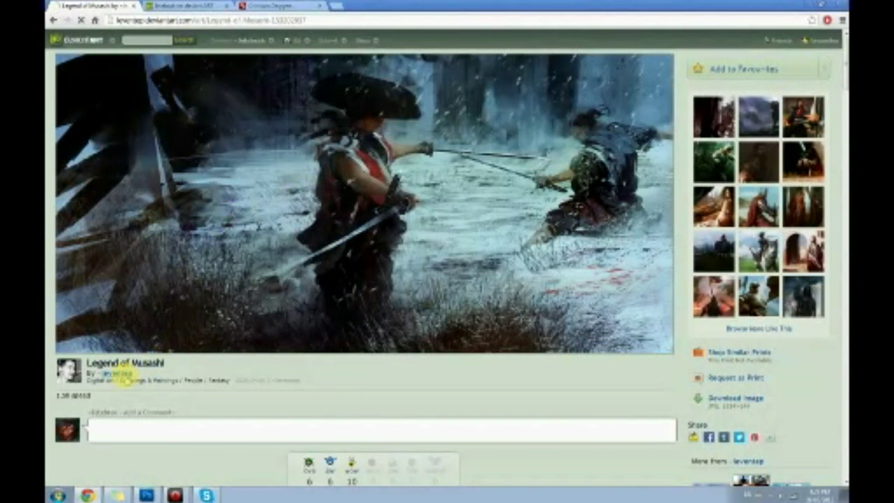
left_click(118, 374)
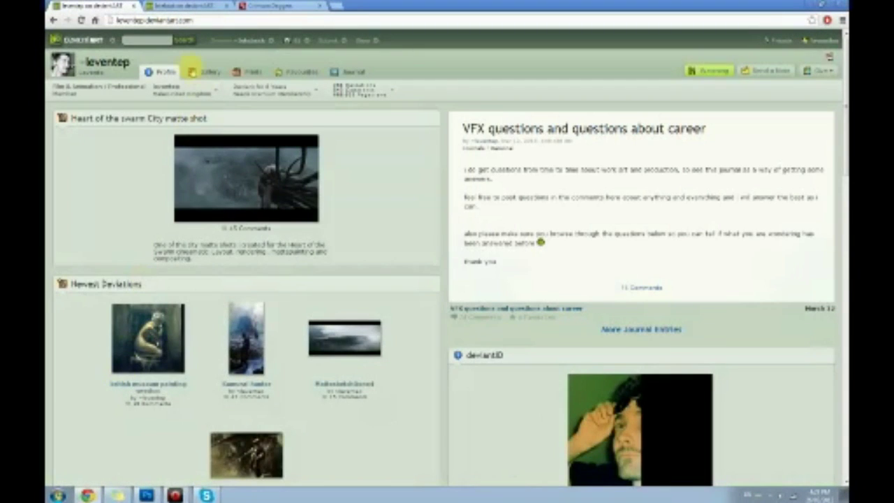
left_click(203, 73)
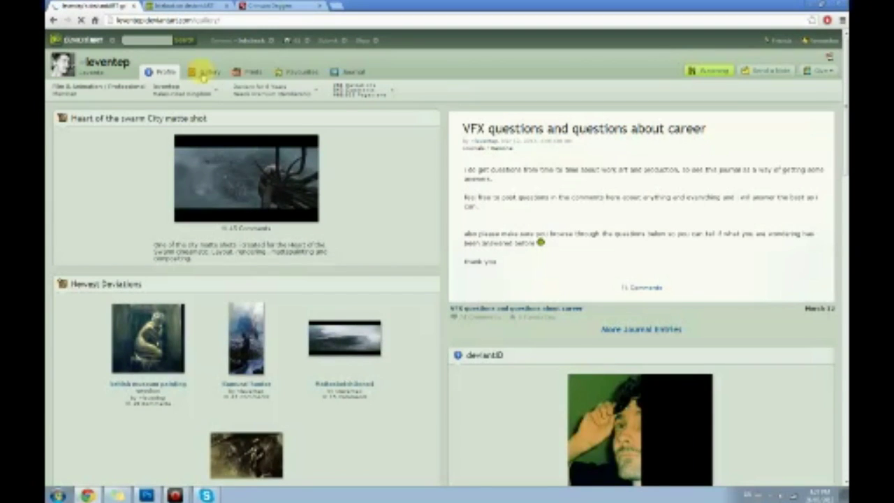
left_click(352, 136)
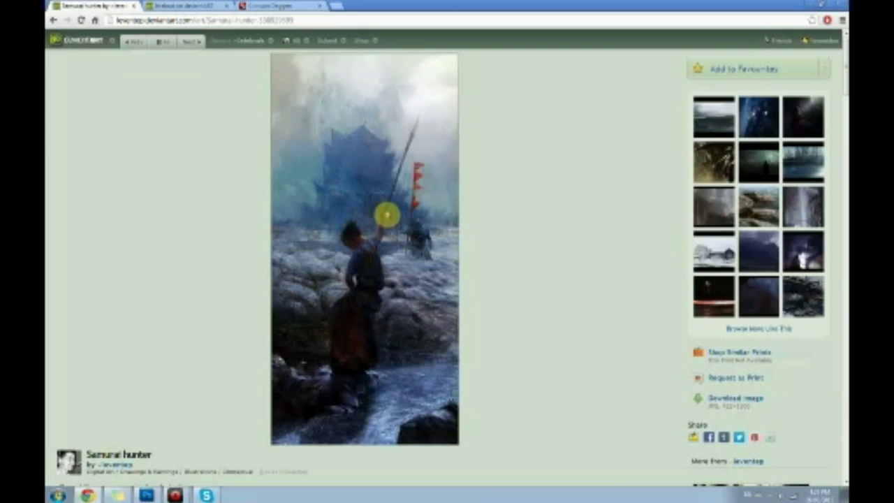
- Toggle the Samurai hunter painting between full size and fitted view, scrolling to inspect it
left_click(385, 210)
scroll(646, 188, "down", 3)
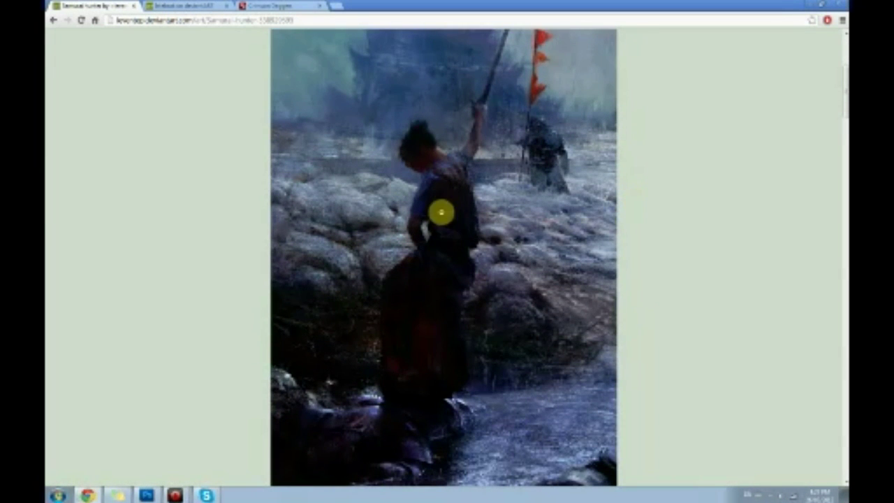
left_click(442, 211)
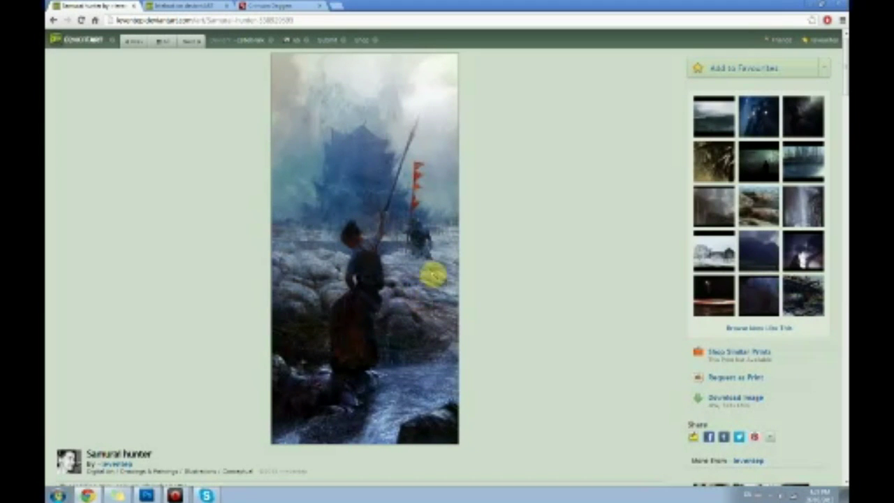
left_click(433, 275)
scroll(599, 310, "down", 2)
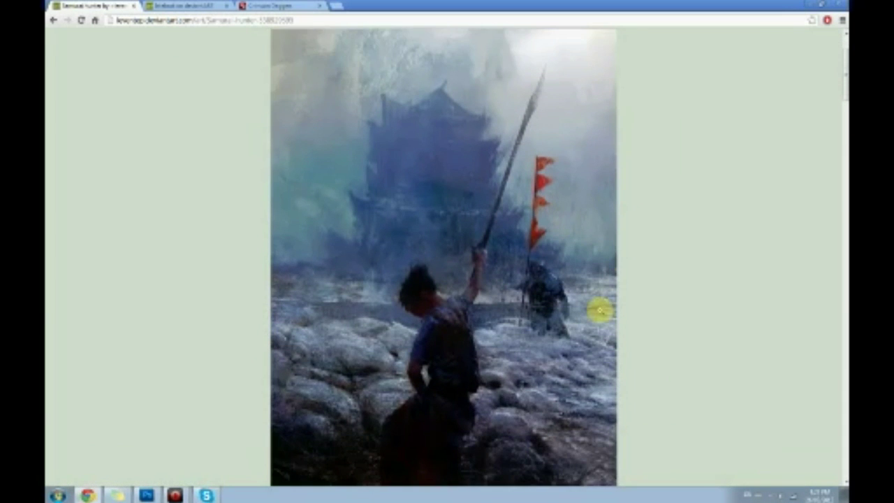
scroll(598, 309, "down", 4)
- Scroll over the full-size painting, toggle it once more, and end on the fitted page view
scroll(589, 310, "up", 3)
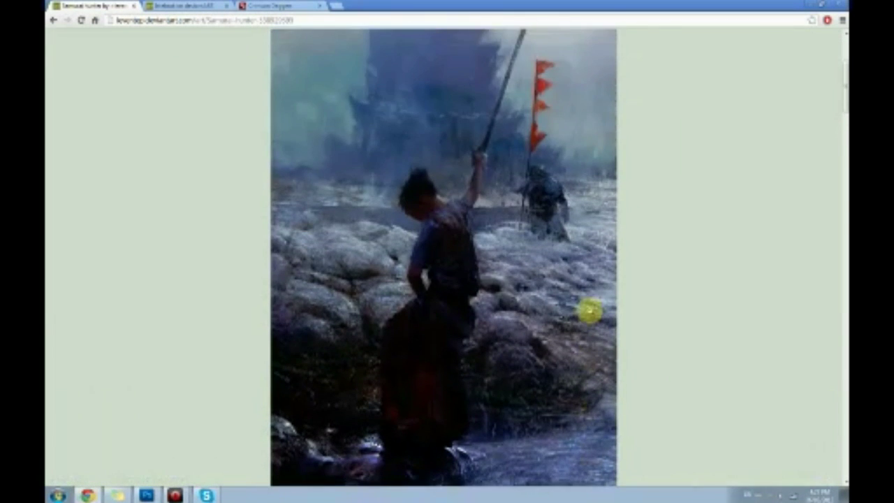
scroll(590, 310, "up", 3)
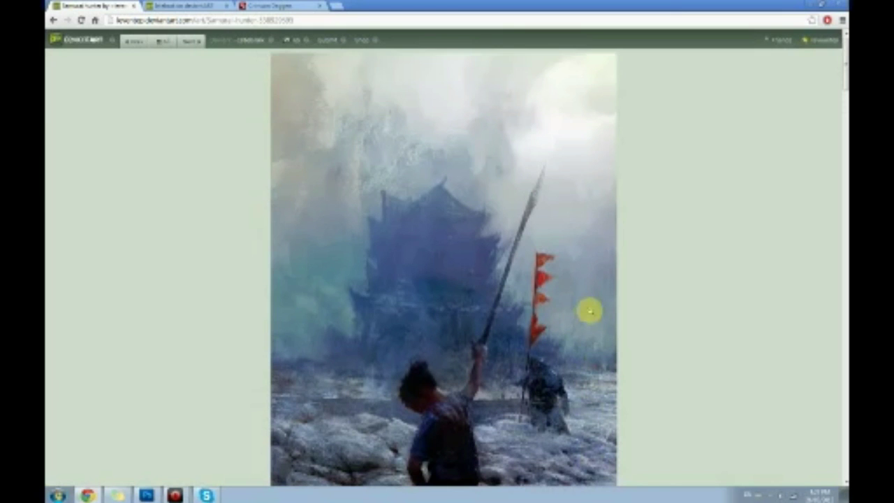
scroll(589, 311, "down", 3)
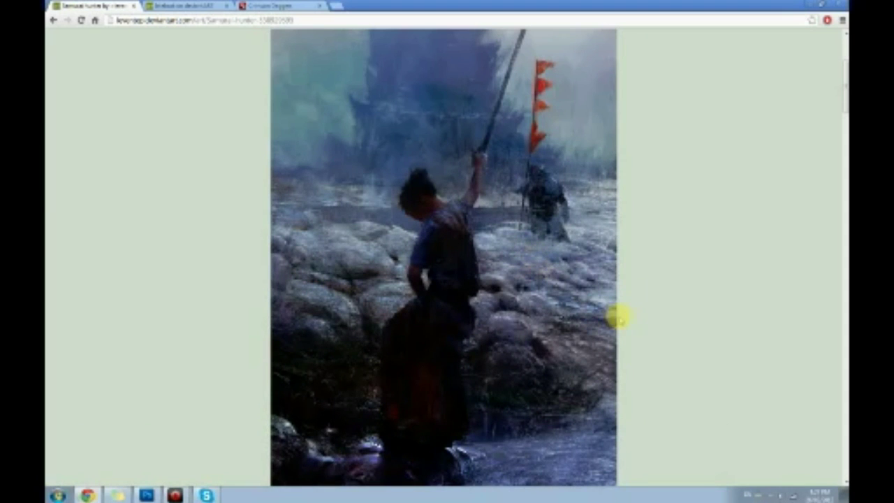
scroll(621, 306, "up", 3)
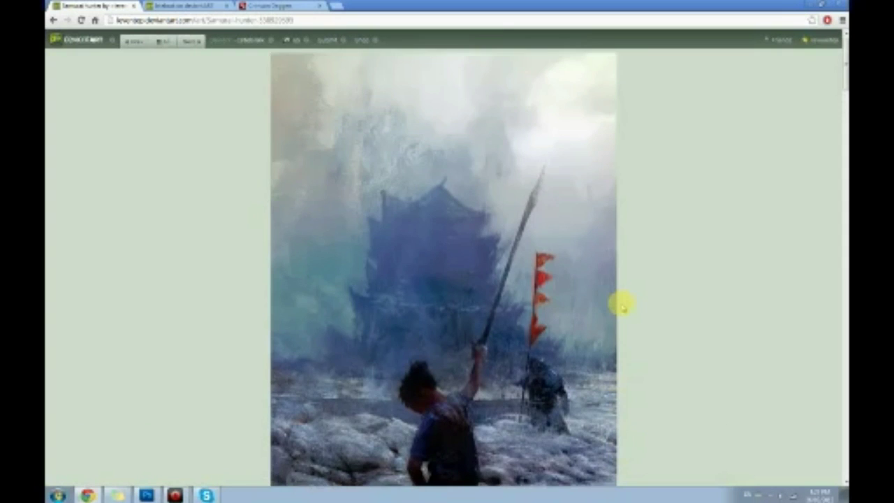
left_click(543, 260)
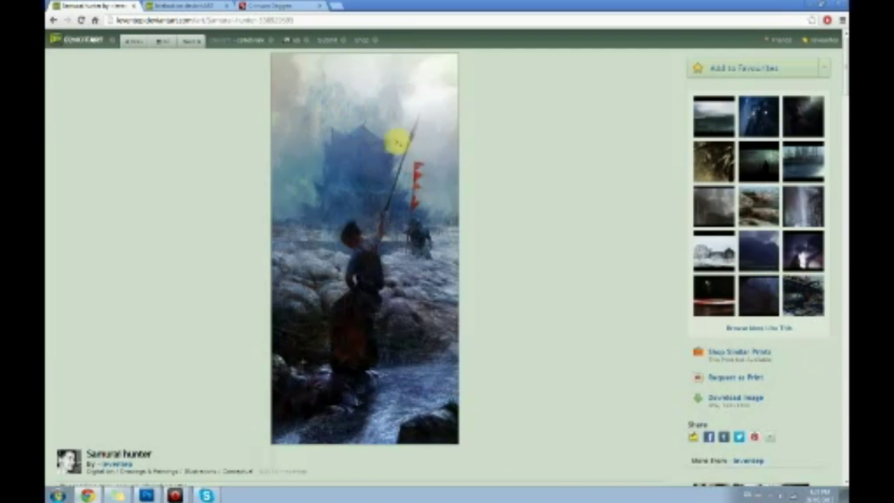
left_click(395, 311)
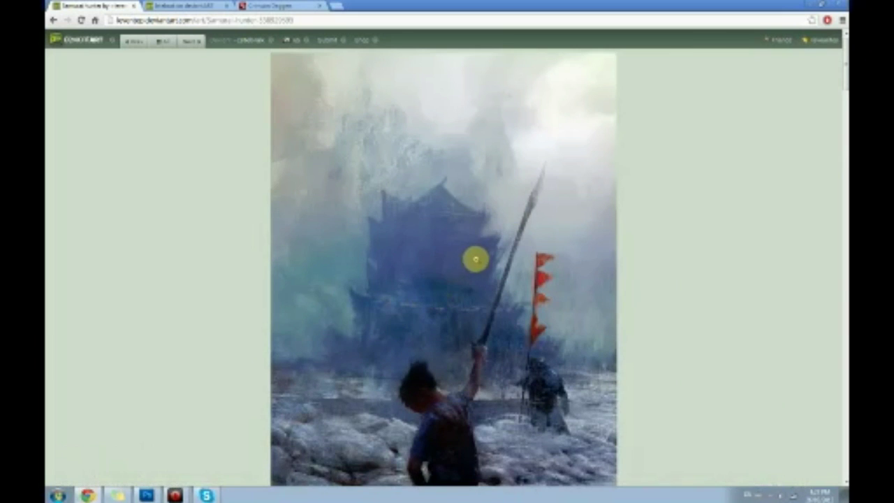
left_click(493, 262)
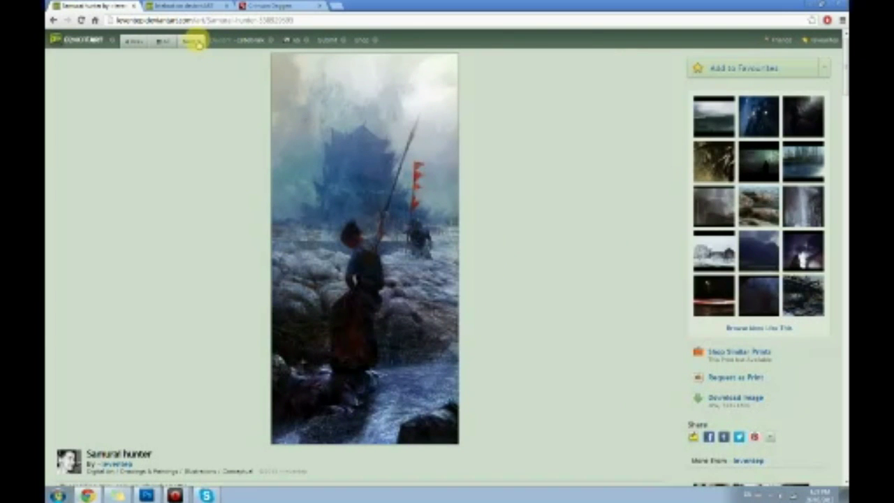
- Open MattesketchDone4 and toggle the misty landscape between full-size and fitted views
left_click(195, 41)
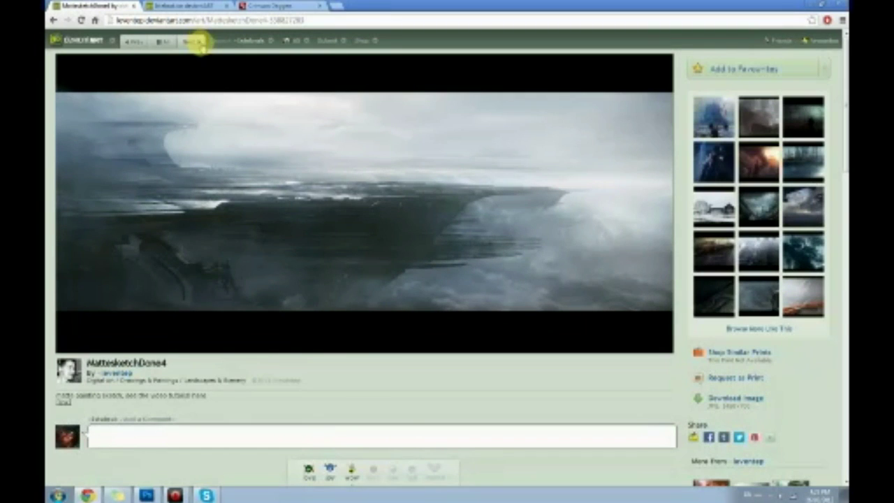
left_click(314, 200)
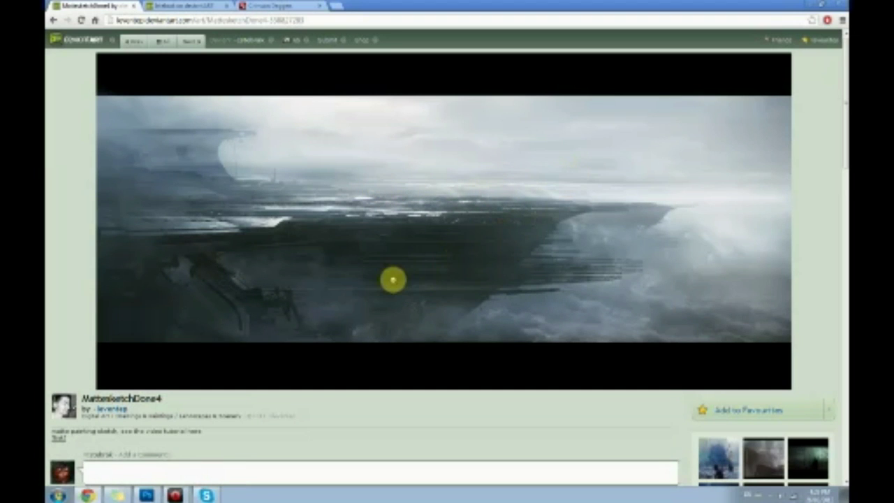
left_click(418, 233)
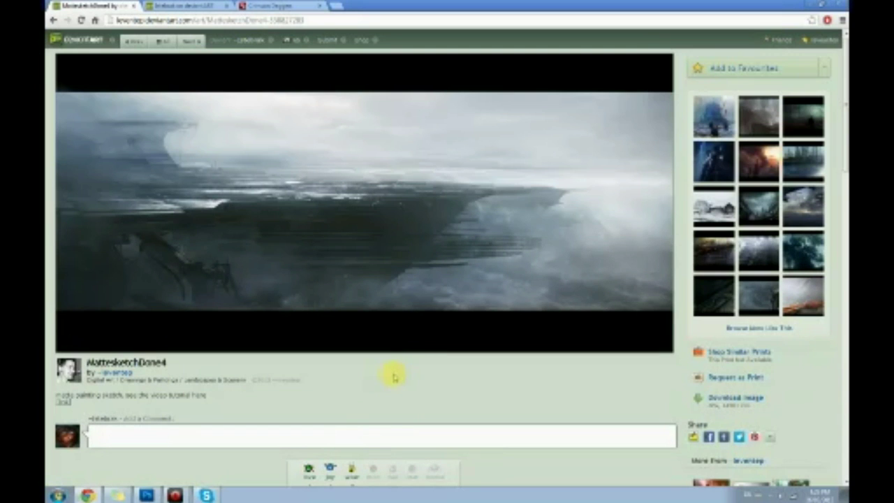
left_click(628, 95)
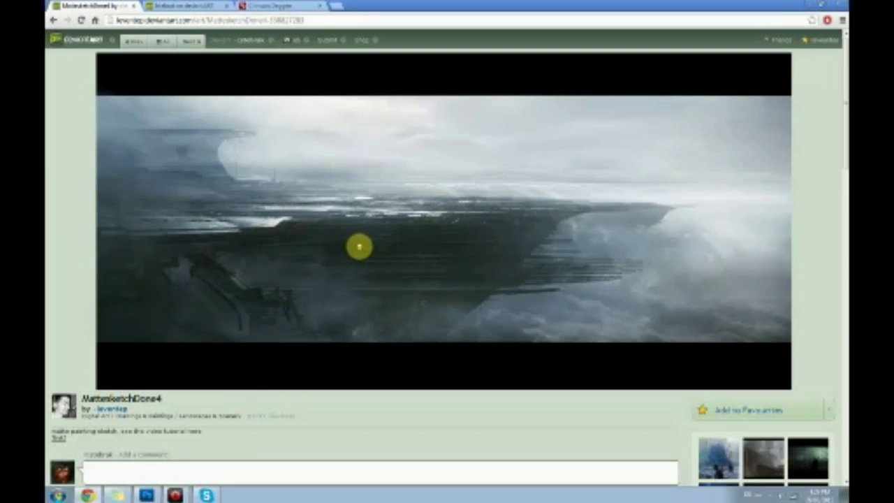
- Open Musketeer's story and study the painting at full size
left_click(189, 41)
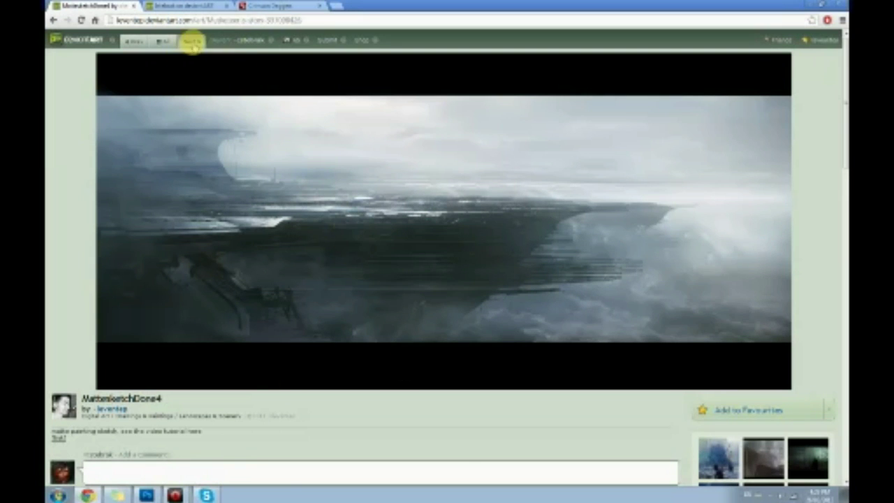
mouse_move(219, 43)
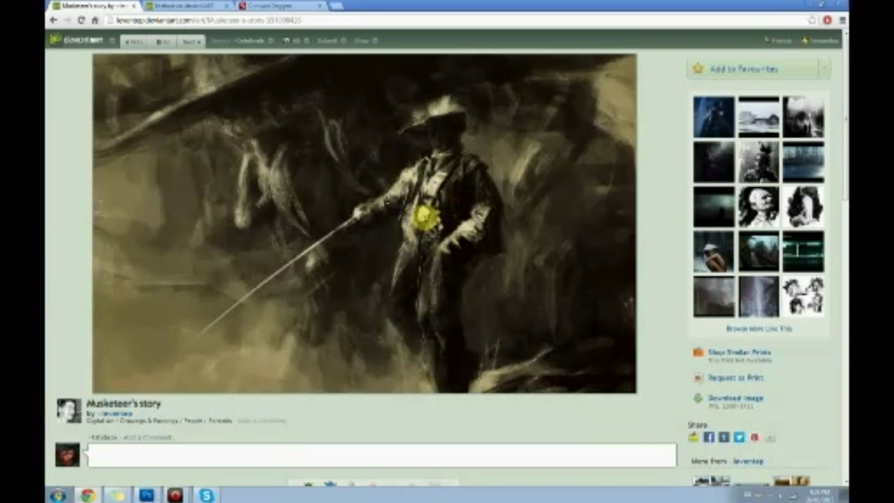
left_click(456, 178)
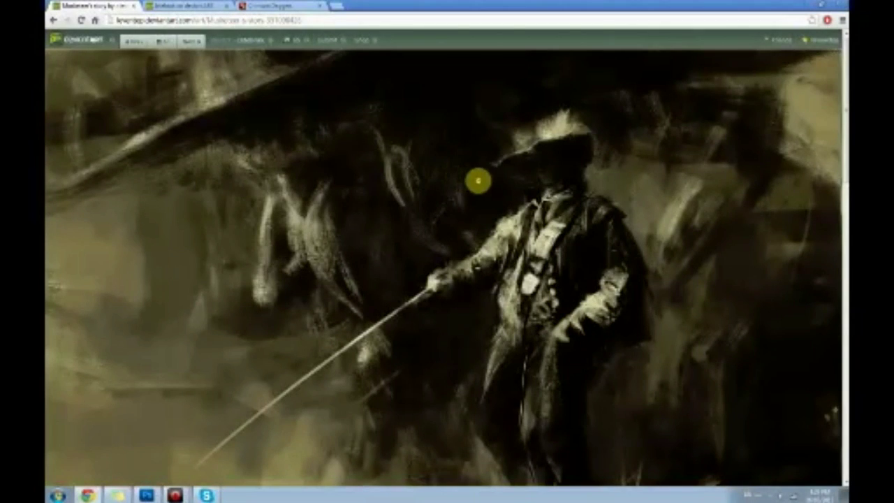
scroll(580, 238, "down", 1)
scroll(559, 251, "down", 1)
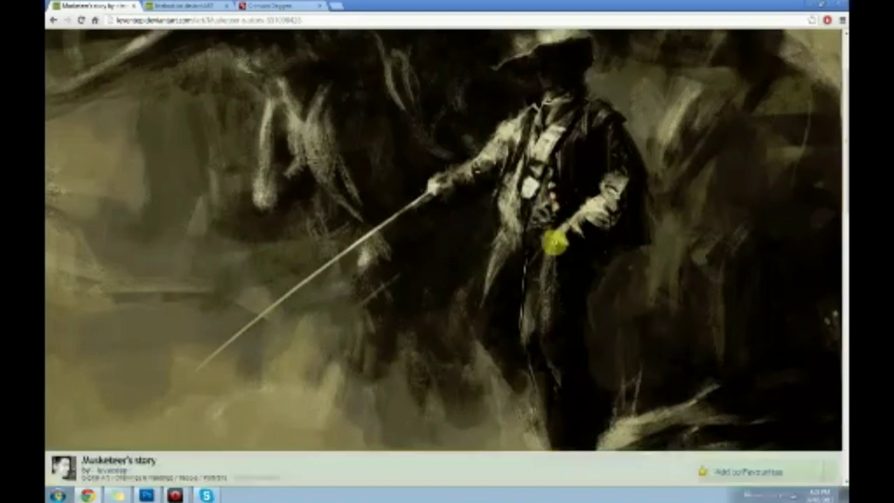
scroll(553, 242, "down", 2)
scroll(489, 283, "up", 4)
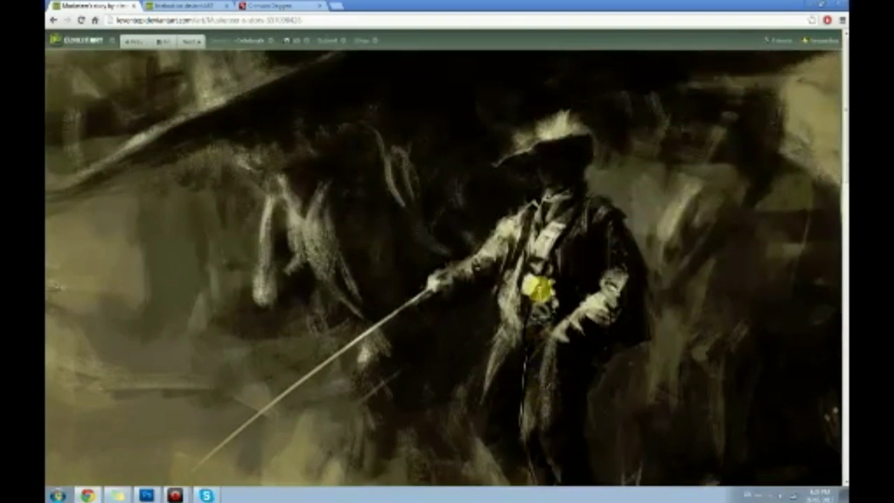
left_click(556, 209)
left_click(547, 210)
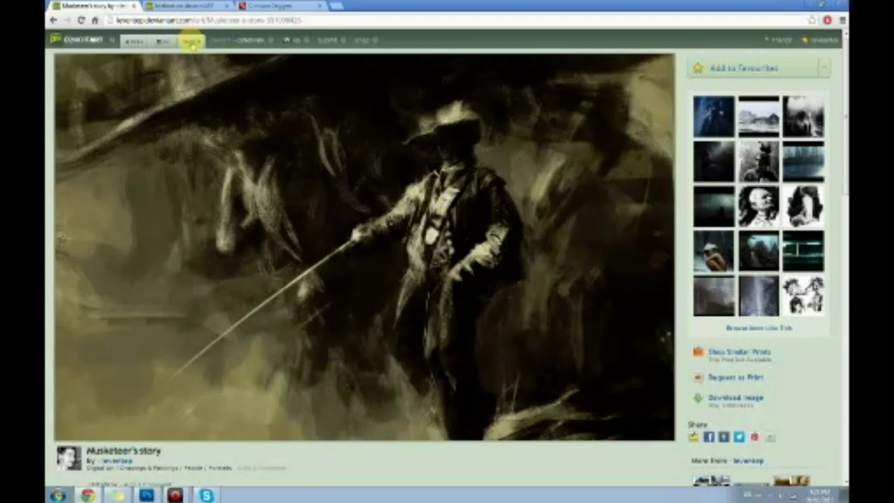
- Skip past Mr Cave bot and the Heart of the swarm matte shots to view the old-man portrait enlarged
left_click(190, 42)
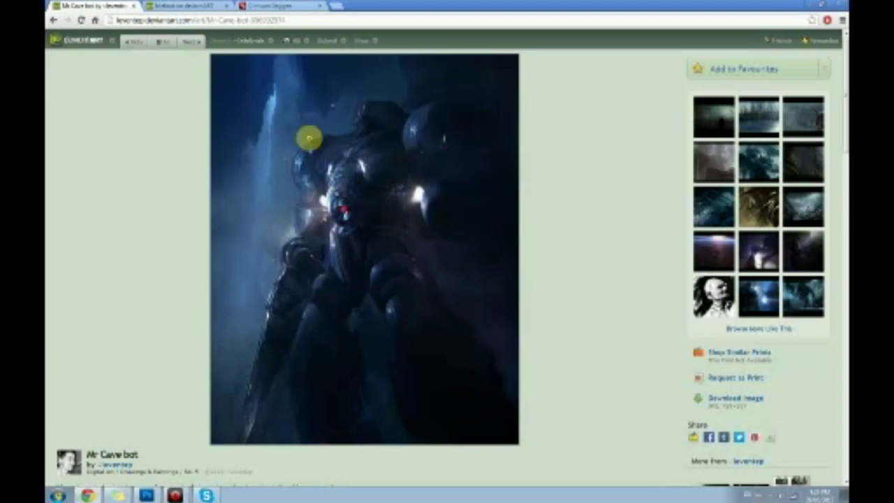
left_click(188, 41)
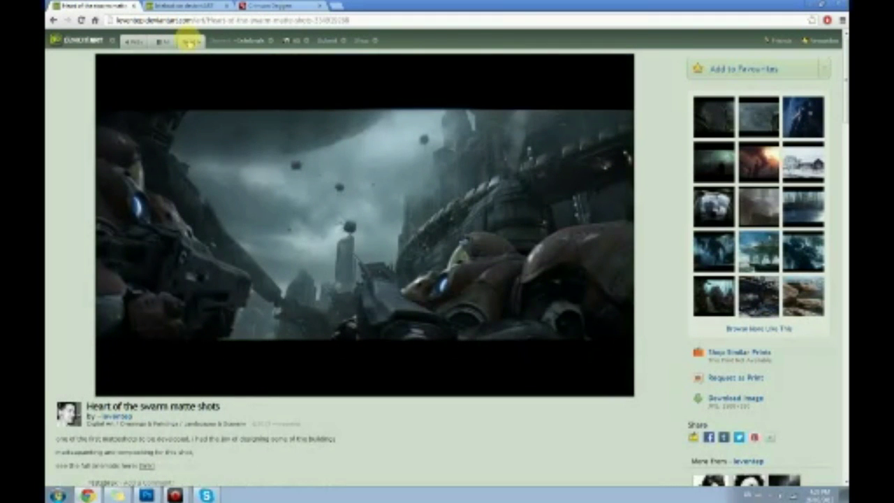
left_click(198, 44)
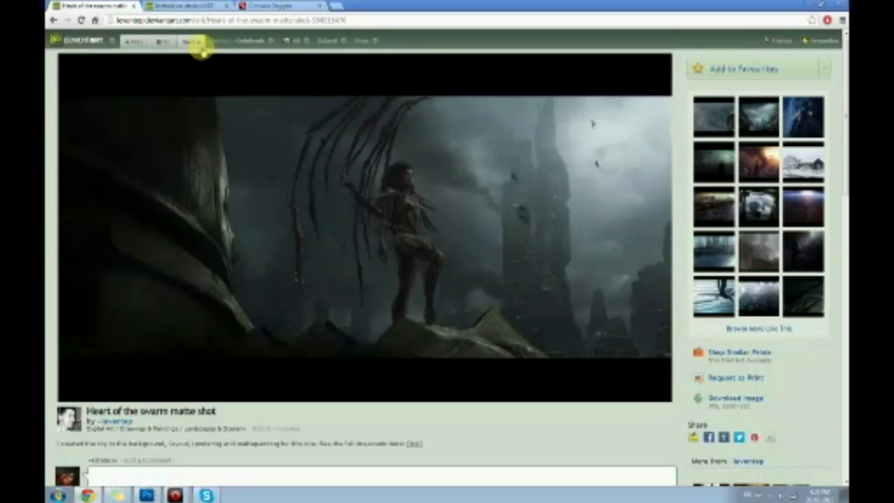
left_click(199, 44)
left_click(199, 43)
left_click(198, 44)
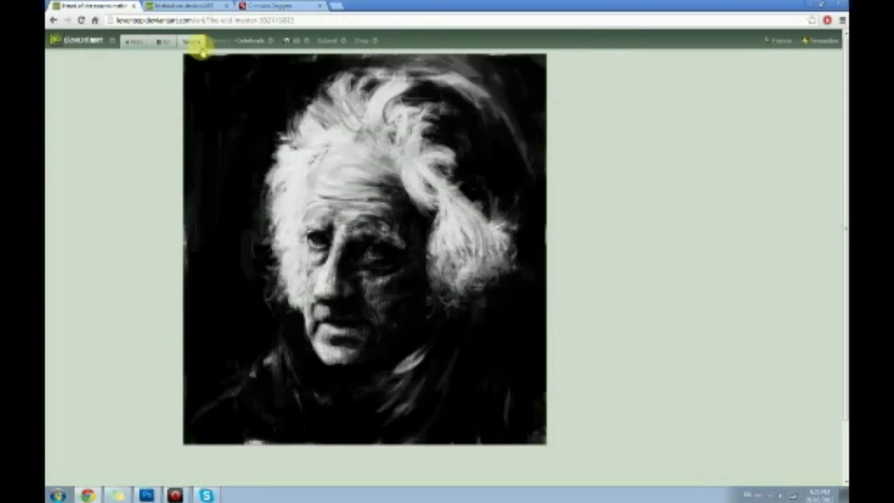
left_click(370, 259)
scroll(552, 236, "down", 3)
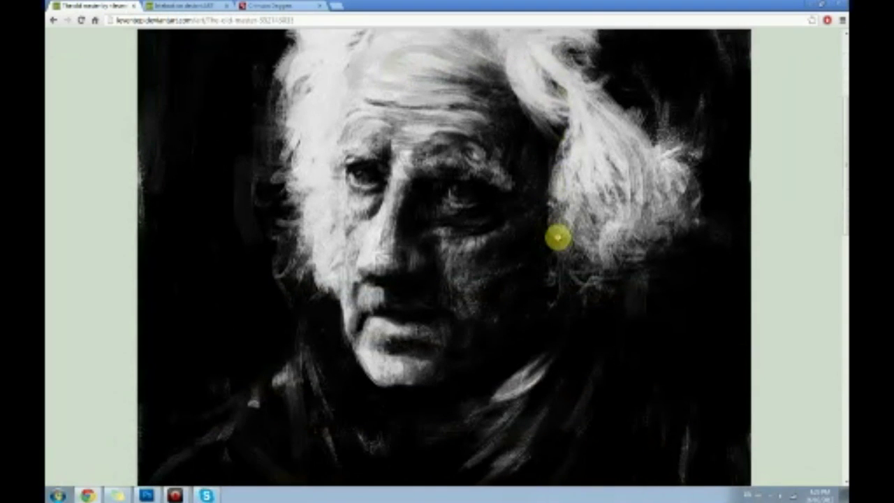
left_click(567, 252)
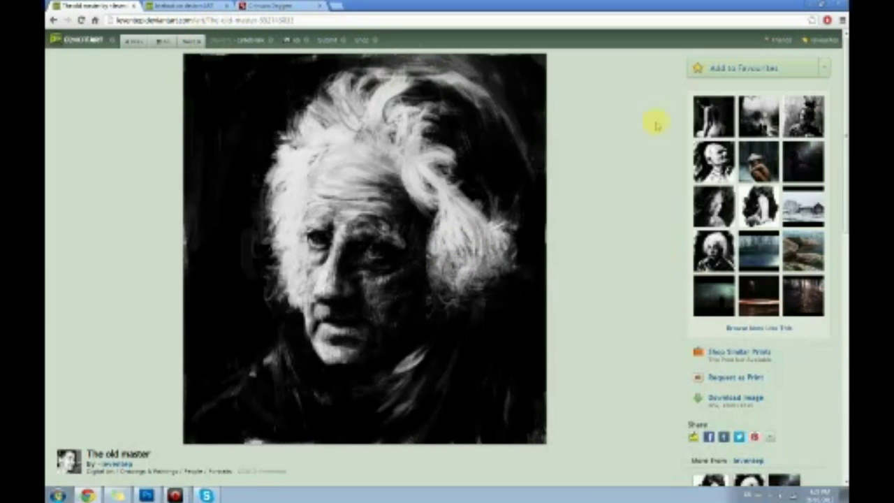
- Follow related artworks GestureDrawing and the 30 min pose life drawing through to live sketch - Prisoner
left_click(709, 111)
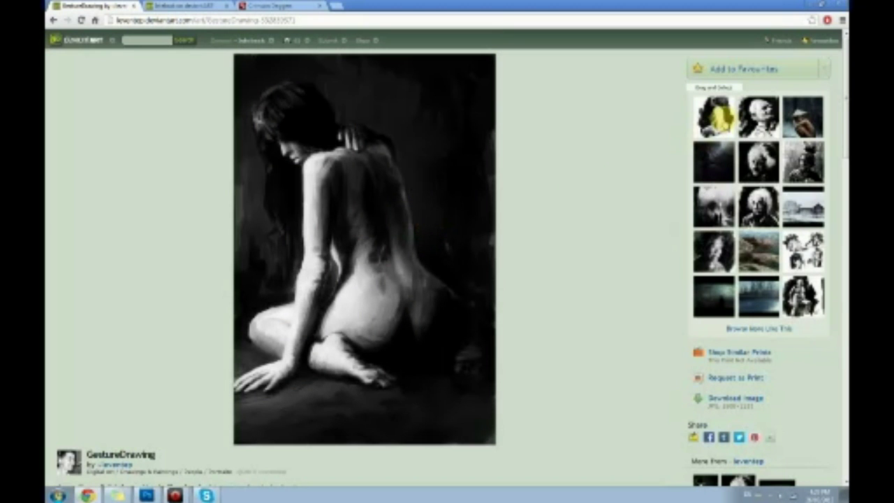
left_click(714, 115)
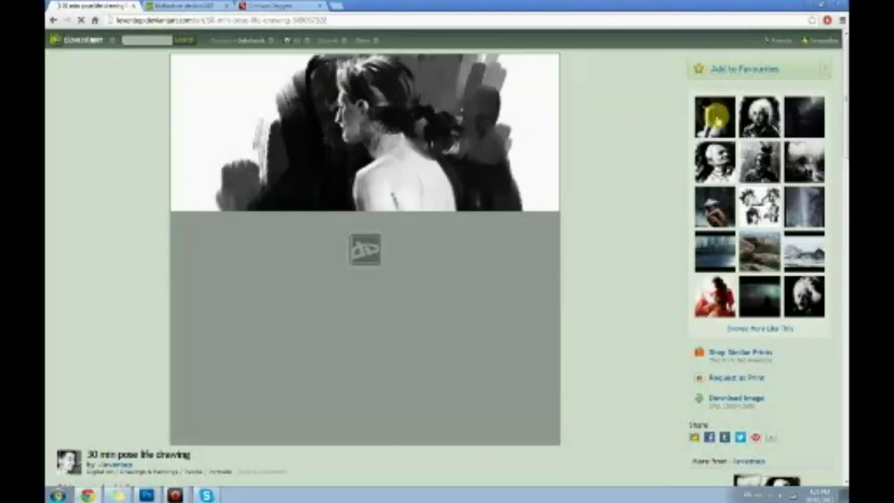
left_click(363, 165)
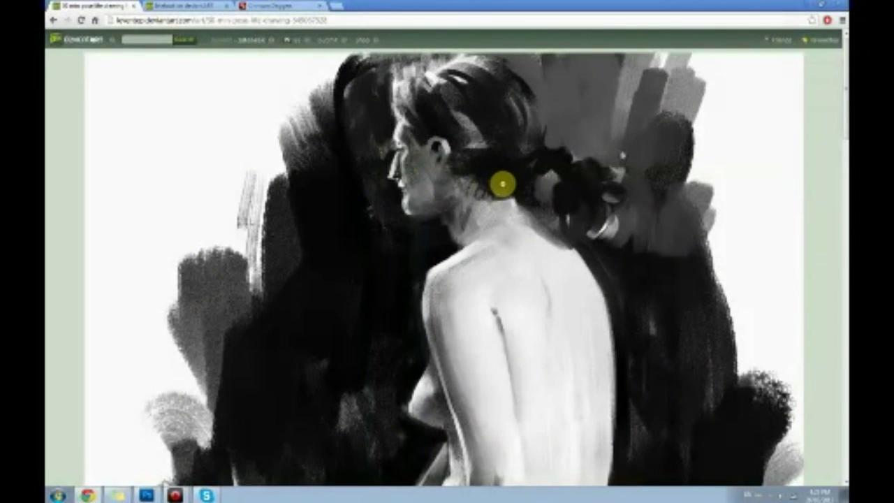
scroll(507, 184, "down", 3)
left_click(505, 185)
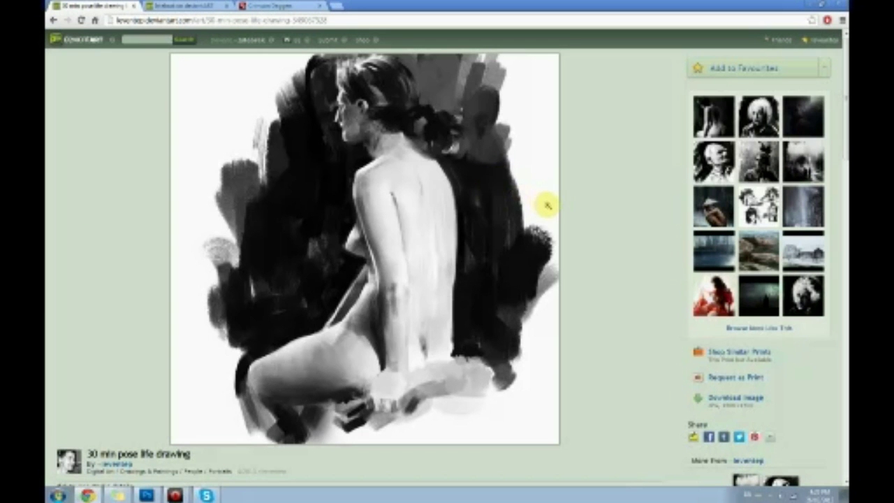
left_click(806, 108)
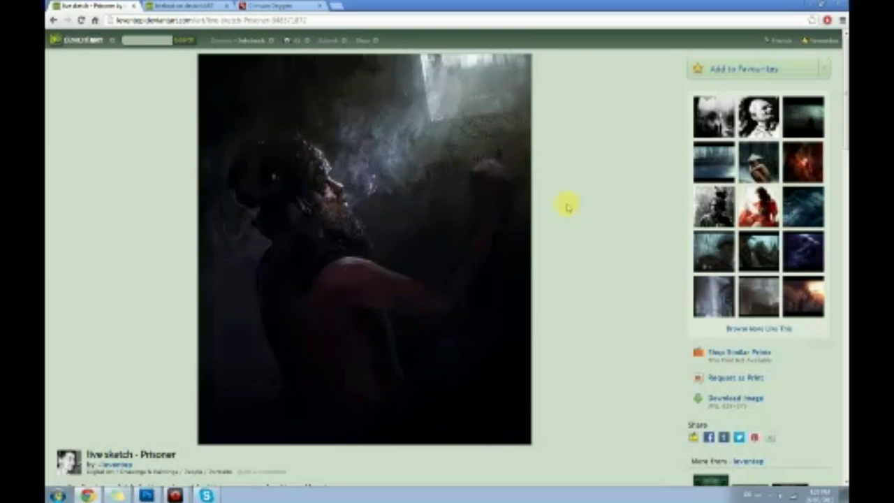
- Restore and minimize the Chrome window to bring back the Photoshop canvas
double_click(519, 4)
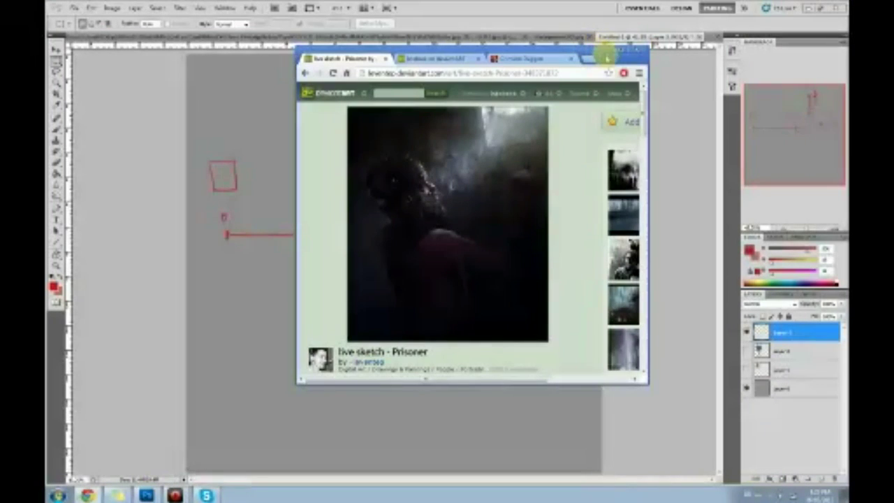
left_click_drag(566, 46, 623, 46)
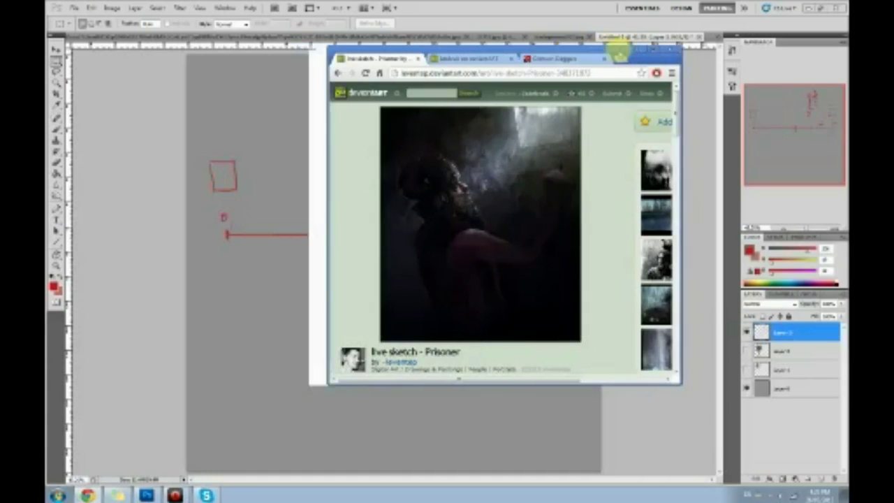
left_click(626, 51)
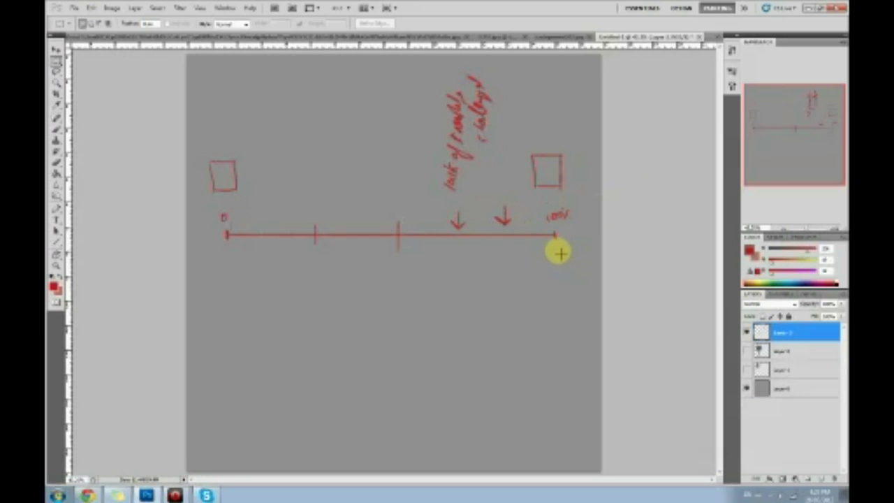
- Brush a red arrow shaft and arrowhead pointing up at the scale's 100% end
key("b")
left_click_drag(557, 247, 556, 314)
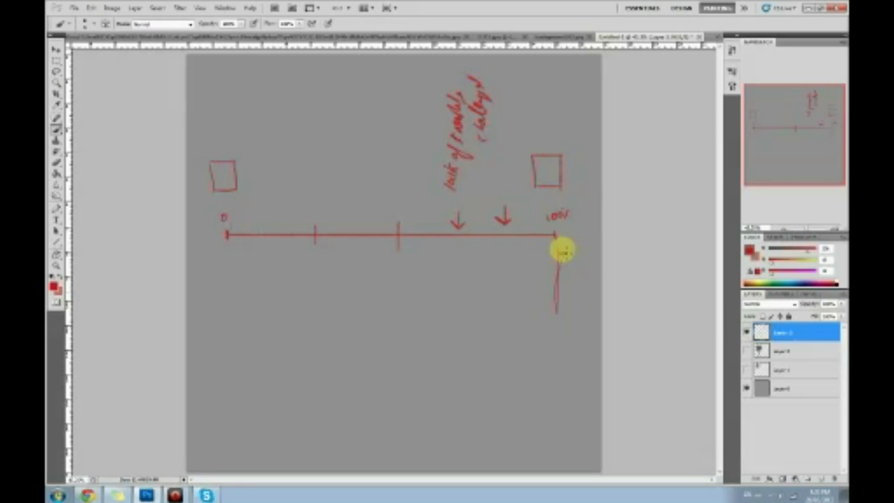
left_click_drag(557, 247, 587, 270)
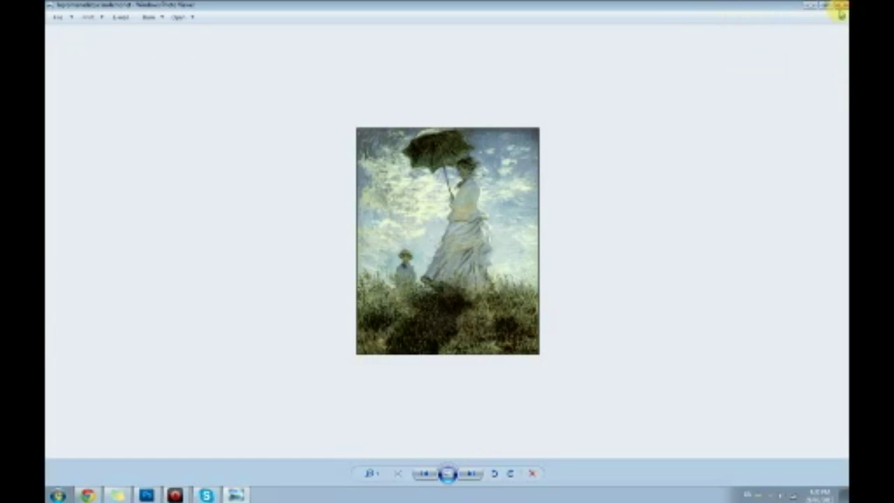
left_click(841, 8)
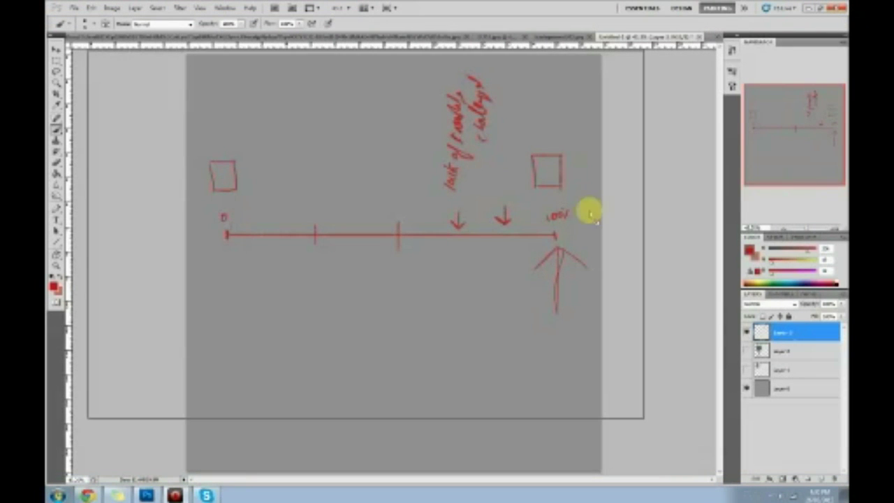
- Commit and rasterize the pasted photo, then shrink it to a thumbnail above the scale's 100% end
left_click(528, 24)
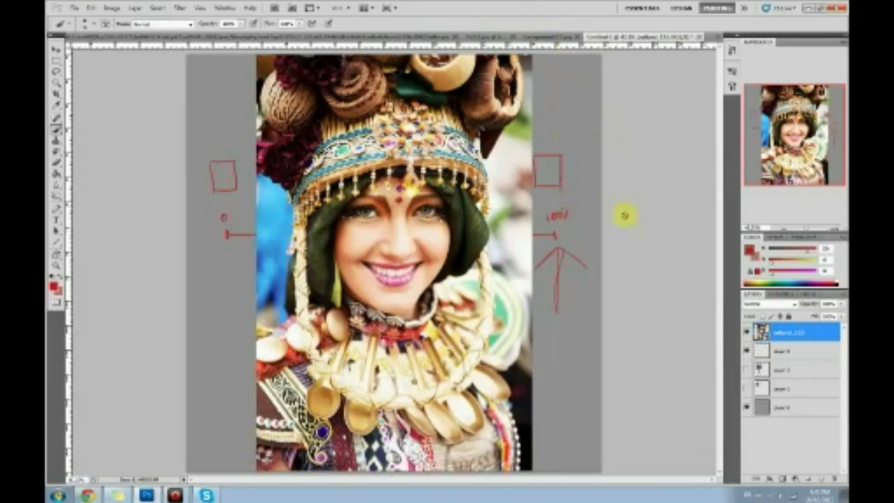
right_click(760, 328)
left_click(774, 181)
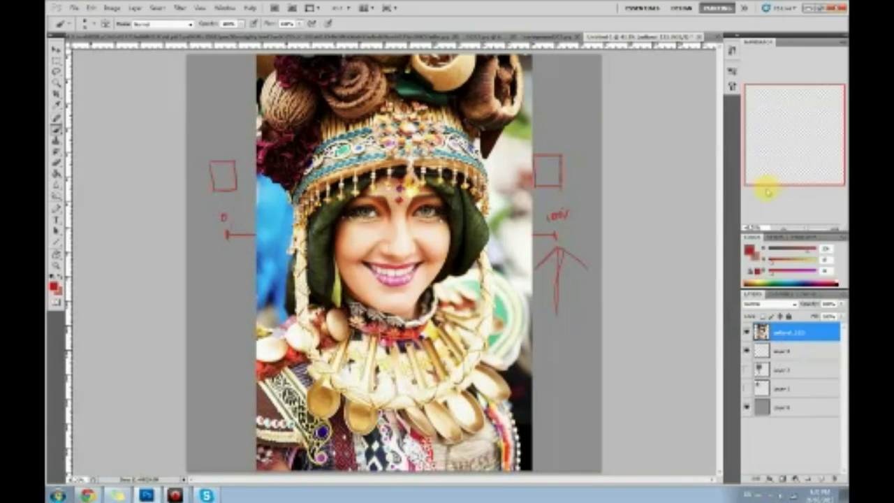
key("v")
key("ctrl+t")
left_click_drag(533, 474, 373, 88)
left_click_drag(295, 62, 573, 129)
left_click(527, 23)
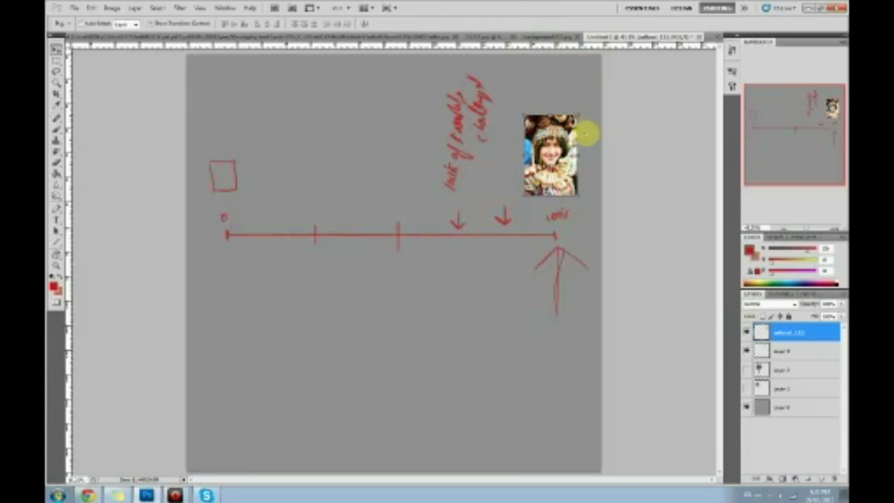
- Place a duplicate of the photo thumbnail further to the left
key("m")
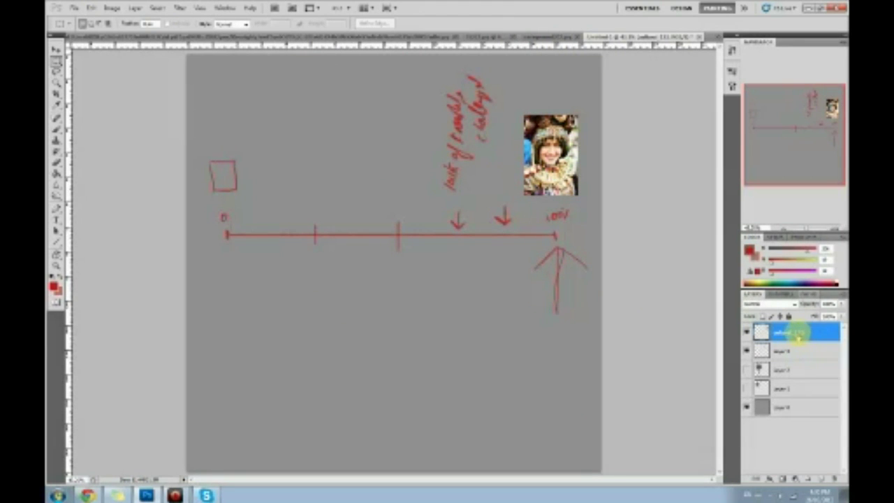
key("Return")
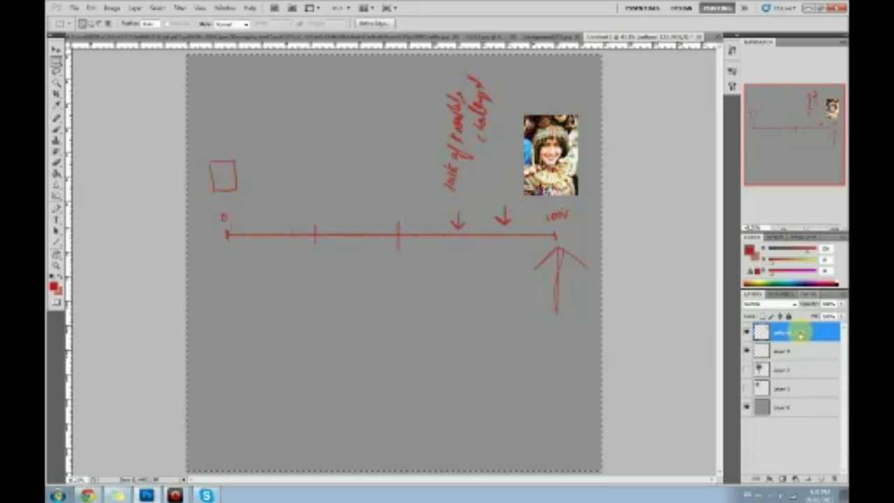
key("ctrl+shift+alt+n")
key("v")
left_click_drag(555, 146, 401, 145)
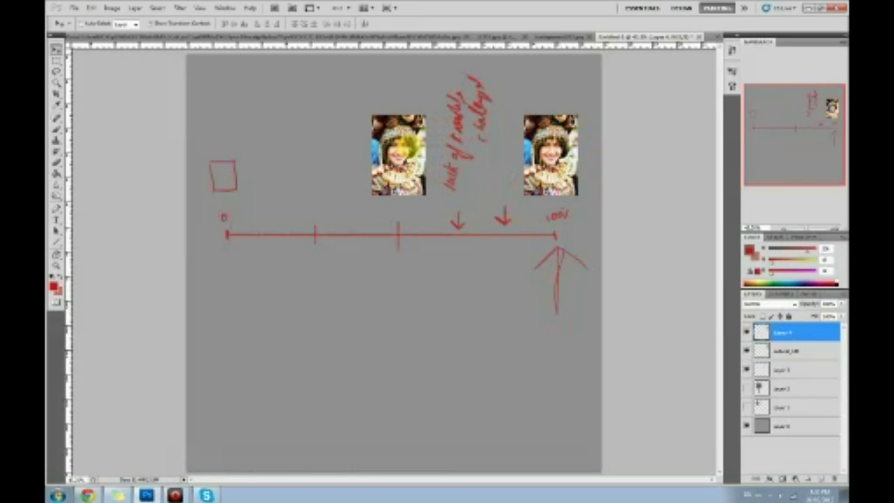
- Apply the Palette Knife filter with stroke size 1 to the left photo copy
key("ctrl+u")
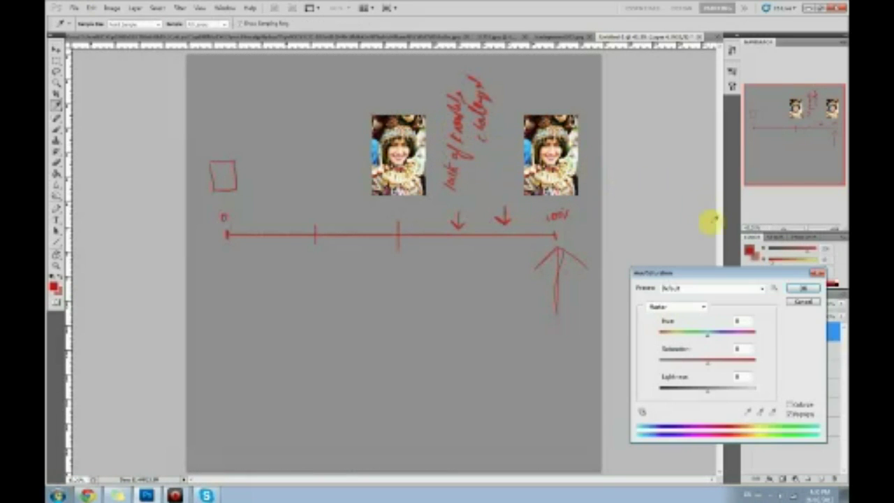
left_click(803, 302)
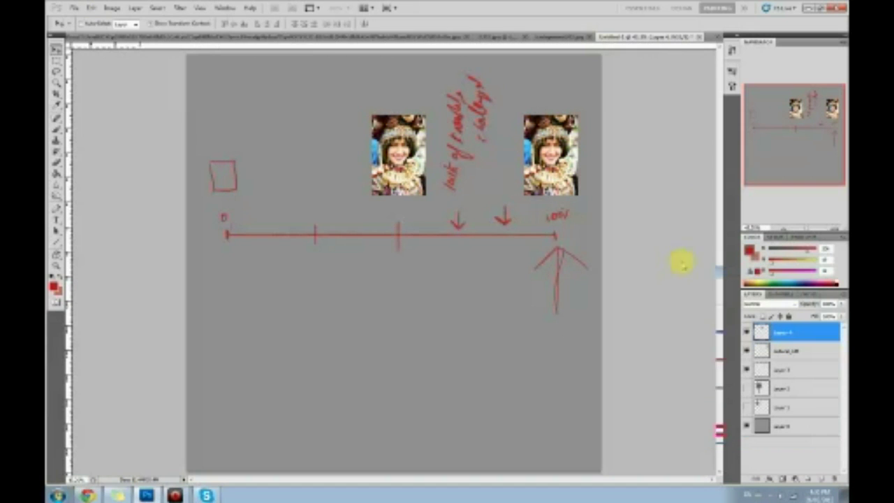
left_click(181, 7)
left_click(423, 155)
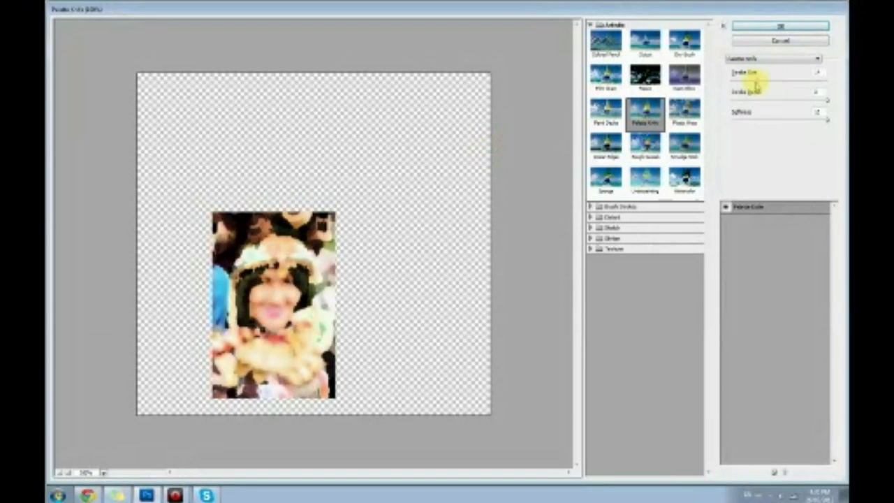
left_click_drag(755, 84, 738, 82)
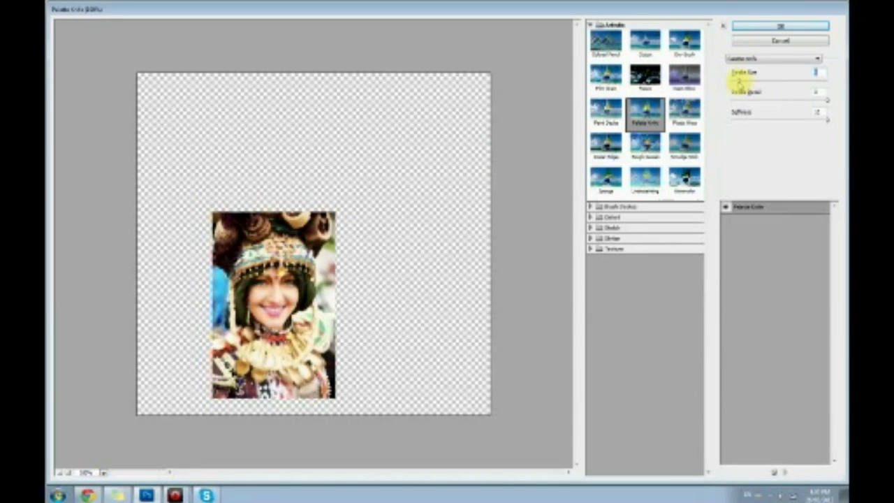
left_click(783, 28)
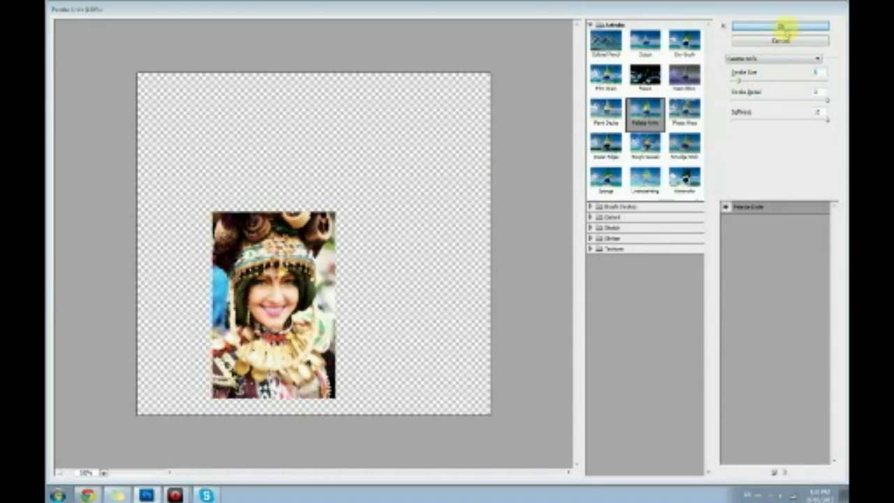
- Soften the face in the left photo with the Blur tool
left_click(62, 184)
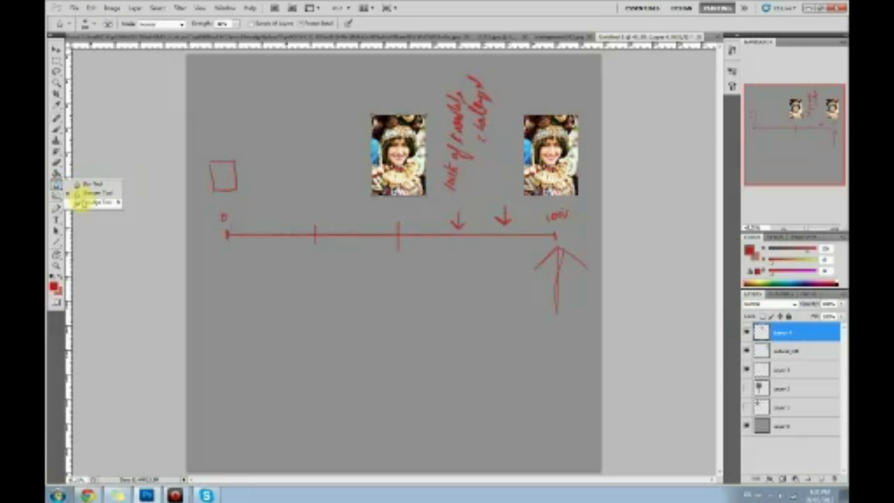
left_click(91, 184)
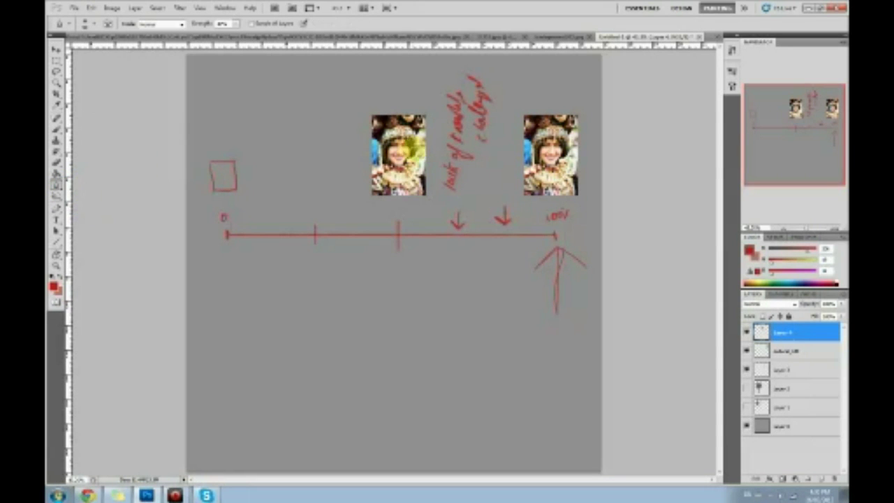
mouse_move(393, 147)
left_mouse_down()
mouse_move(394, 171)
mouse_move(418, 156)
left_mouse_up()
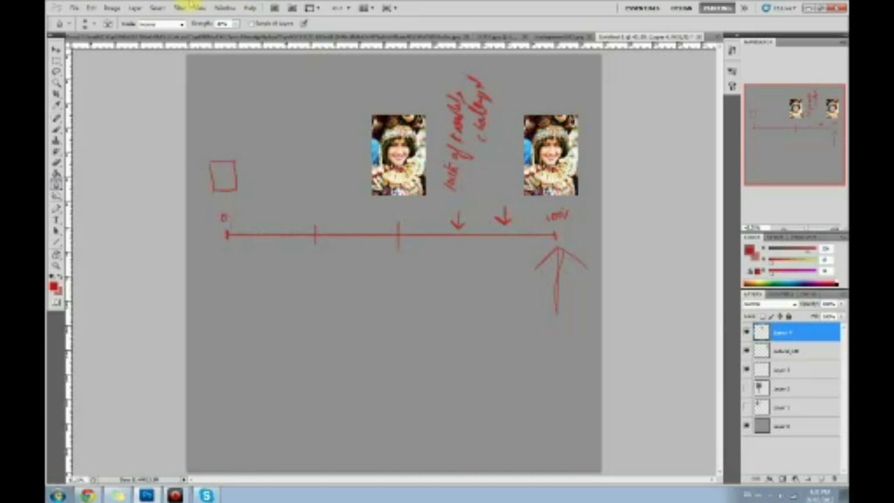
left_click(180, 8)
mouse_move(207, 95)
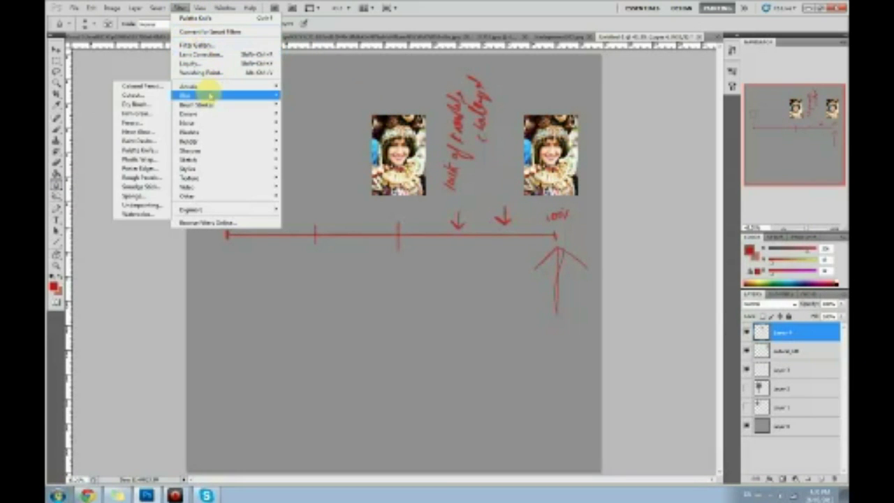
left_click(656, 248)
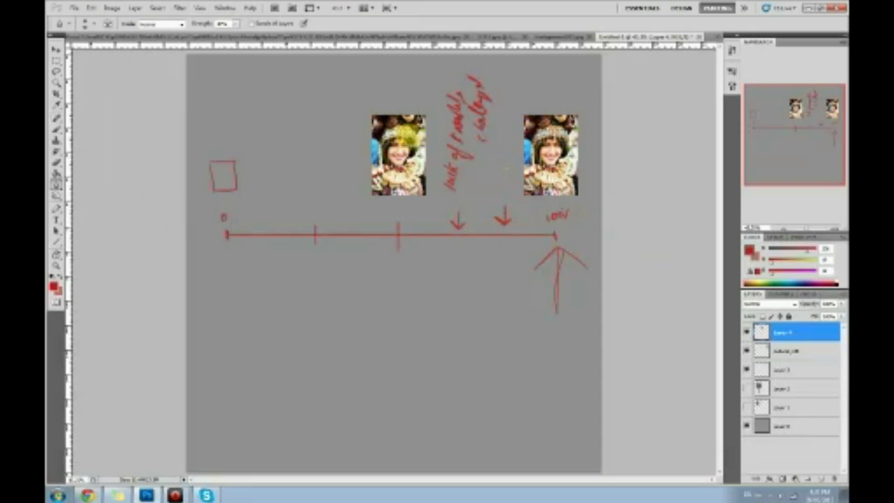
key("e")
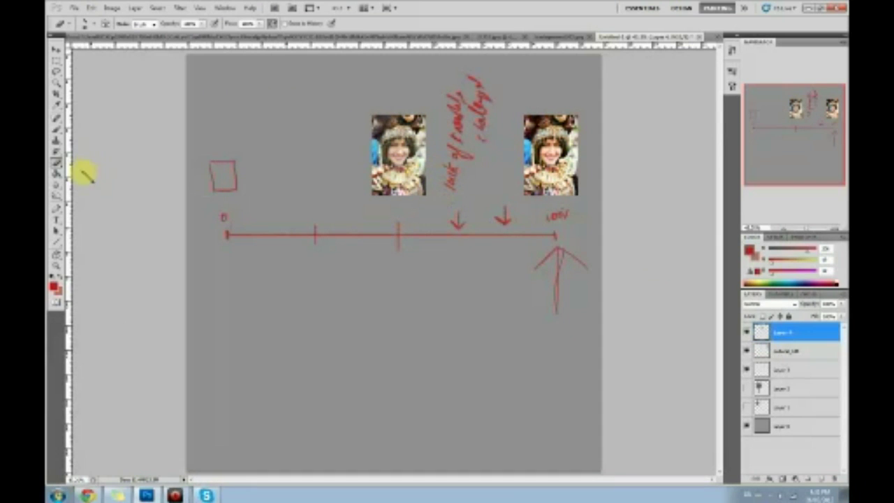
- Sharpen the face in the left photo with the Sharpen tool
left_click(56, 185)
left_click_drag(56, 185, 82, 195)
mouse_move(408, 148)
left_mouse_down()
mouse_move(379, 149)
mouse_move(417, 176)
mouse_move(400, 128)
left_mouse_up()
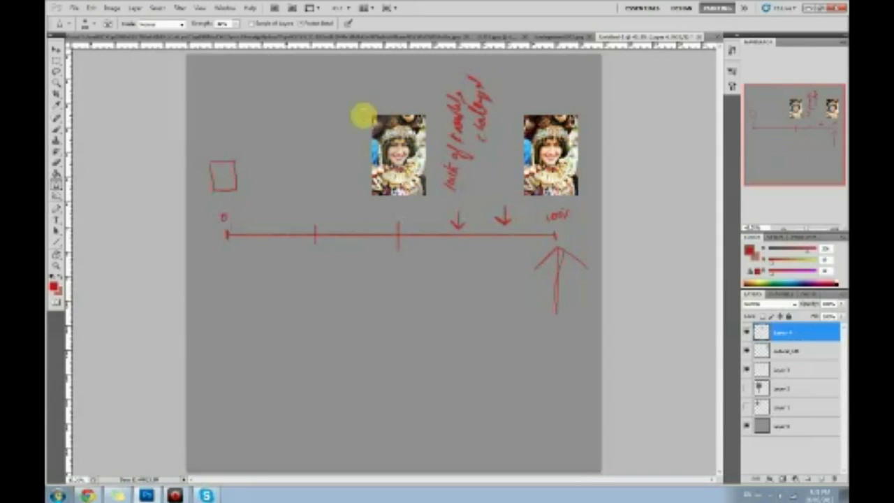
- Paint a red up arrow under the middle tick and a curved arrow between the photos
key("b")
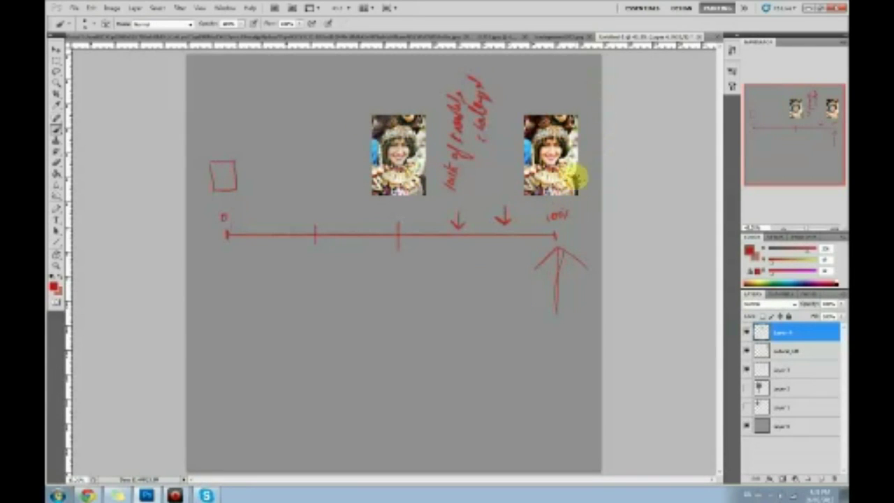
left_click_drag(406, 263, 401, 313)
mouse_move(385, 283)
left_mouse_down()
mouse_move(404, 262)
mouse_move(423, 277)
left_mouse_up()
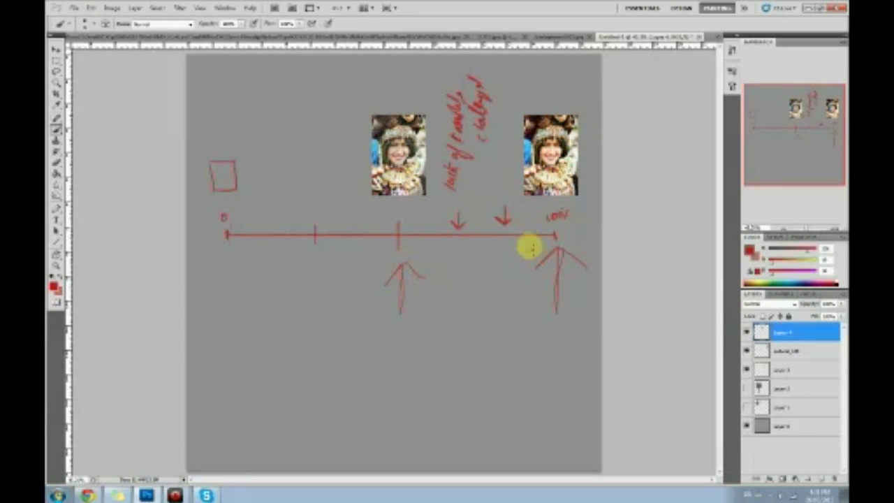
mouse_move(412, 90)
left_mouse_down()
mouse_move(543, 82)
mouse_move(536, 89)
left_mouse_up()
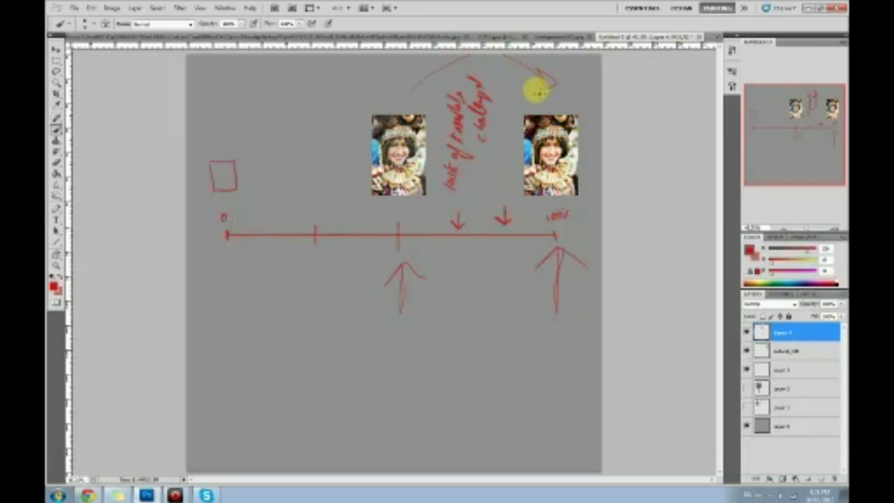
left_click_drag(413, 80, 425, 92)
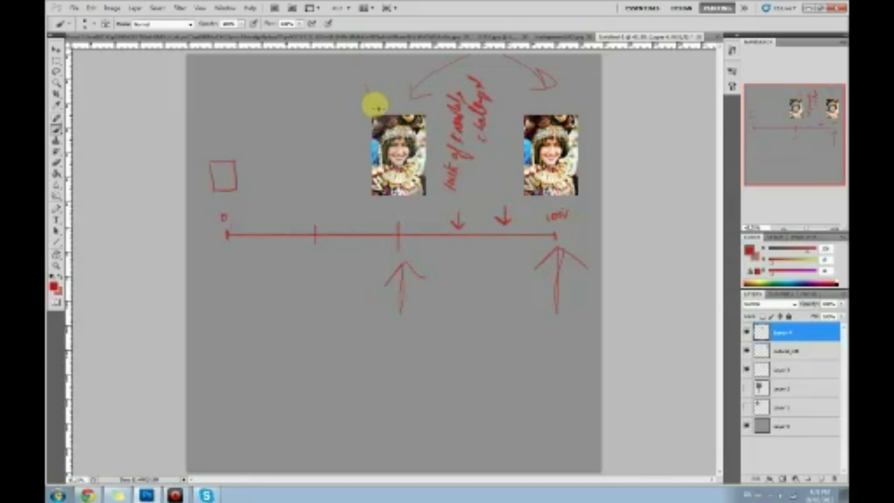
left_click_drag(376, 99, 370, 104)
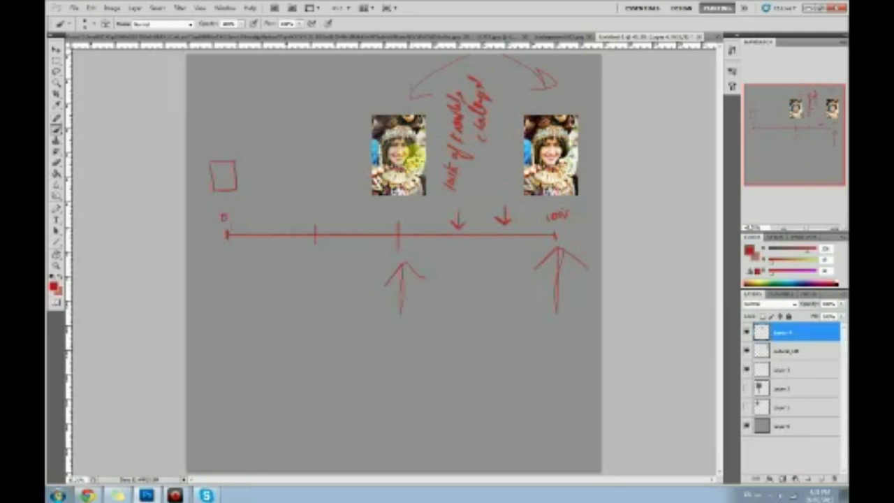
left_click_drag(417, 150, 484, 144)
left_click_drag(485, 109, 463, 266)
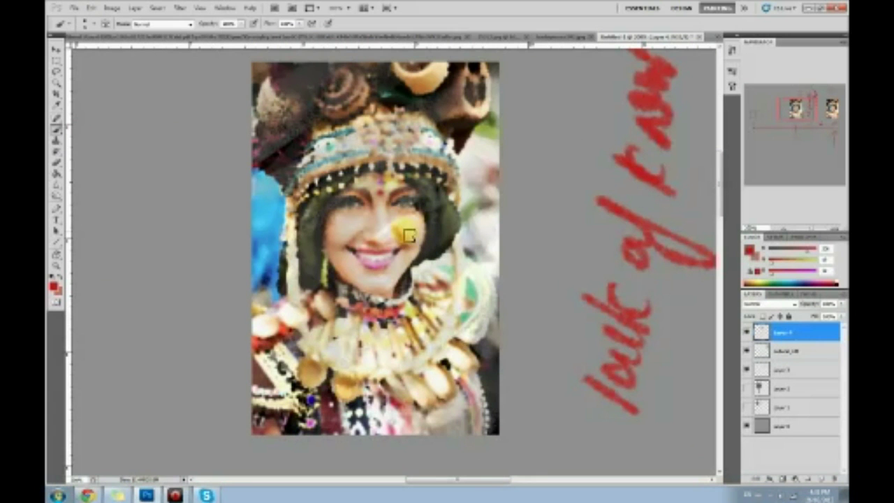
scroll(402, 237, "down", 8)
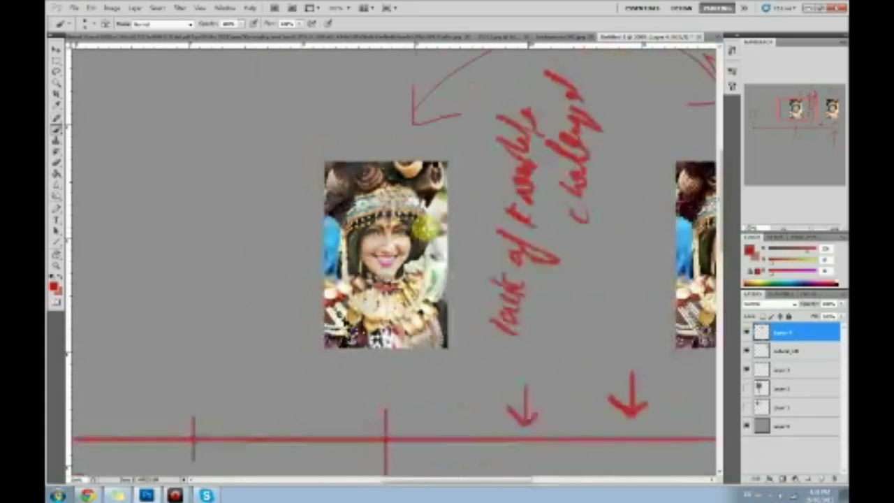
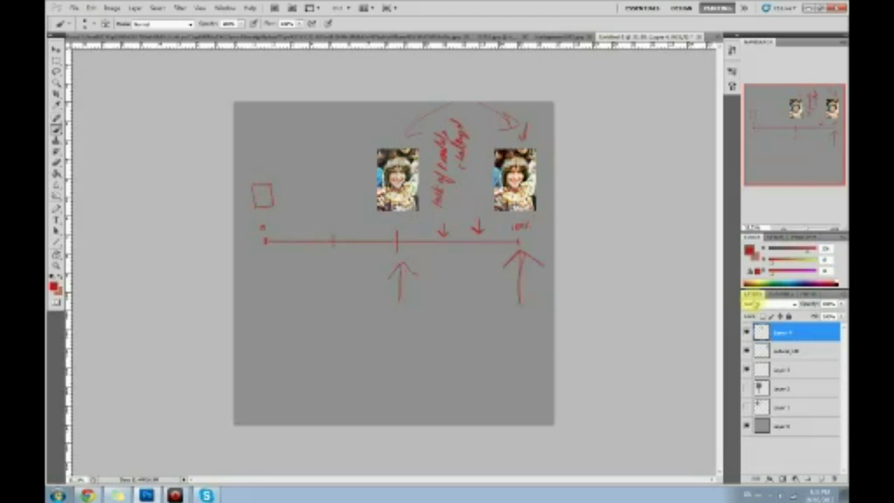
- Hide the photo and sketch layers, and show and select the tree sketch Layer 2
left_click(745, 332)
left_click(746, 350)
left_click(746, 369)
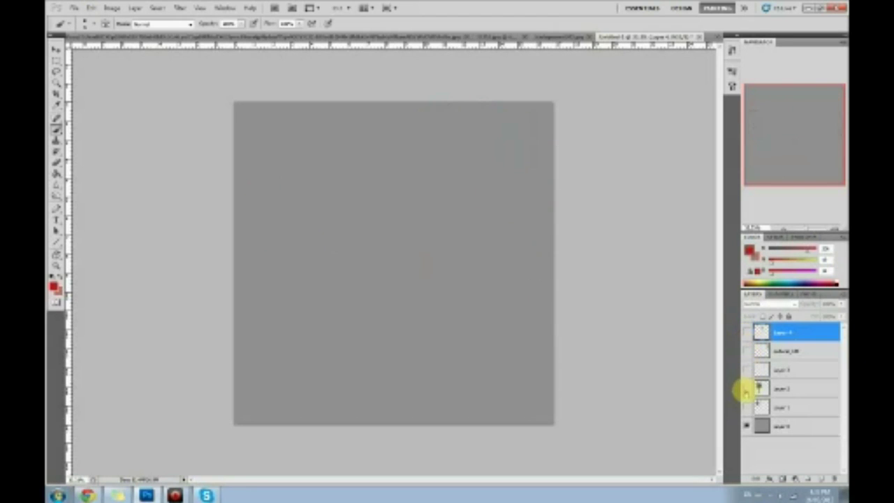
left_click(746, 388)
left_click(775, 388)
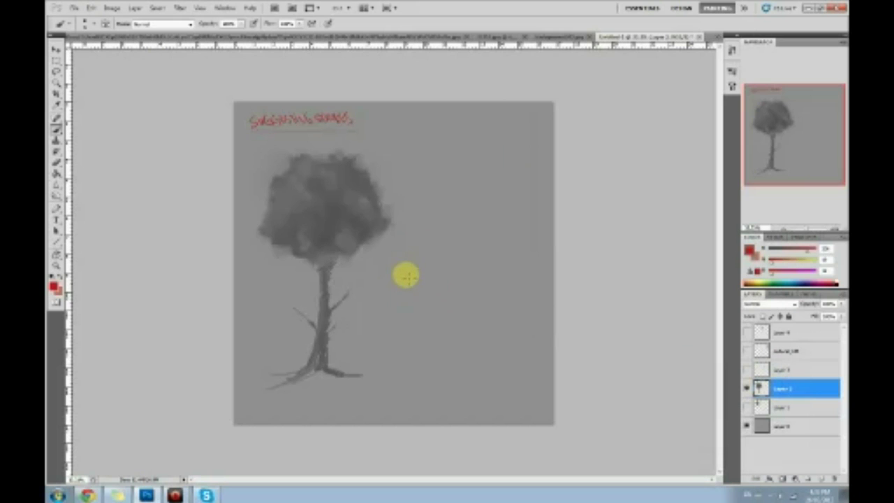
- Choose a light grey-white and brush highlight strokes on the tree trunk and the canopy's left side
left_click(748, 249)
left_click_drag(604, 228, 553, 193)
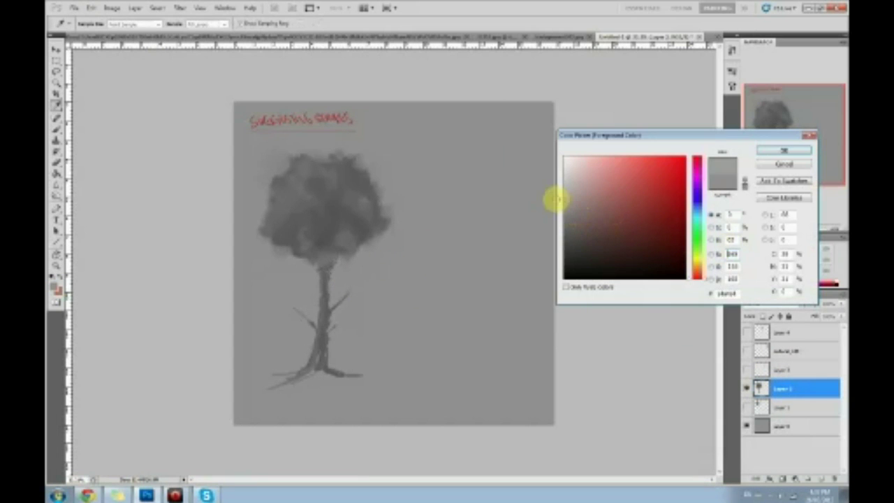
left_click(765, 149)
key("b")
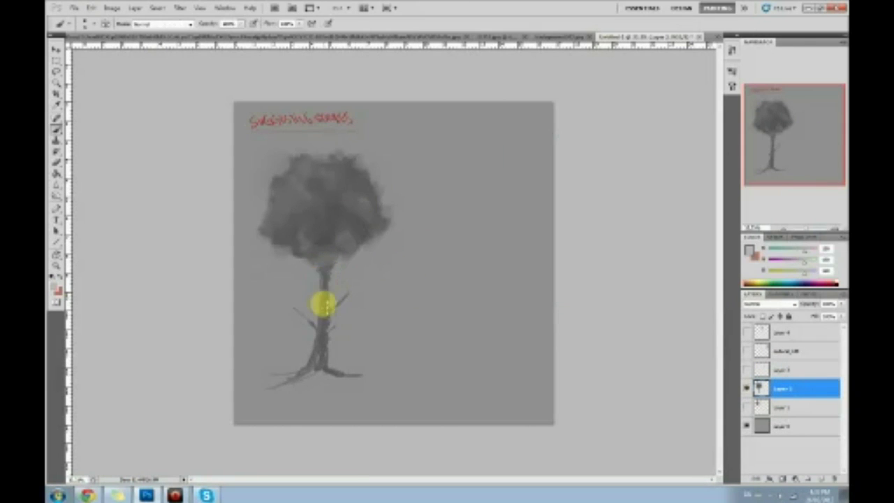
mouse_move(323, 290)
left_mouse_down()
mouse_move(330, 313)
mouse_move(316, 374)
mouse_move(329, 328)
mouse_move(324, 283)
left_mouse_up()
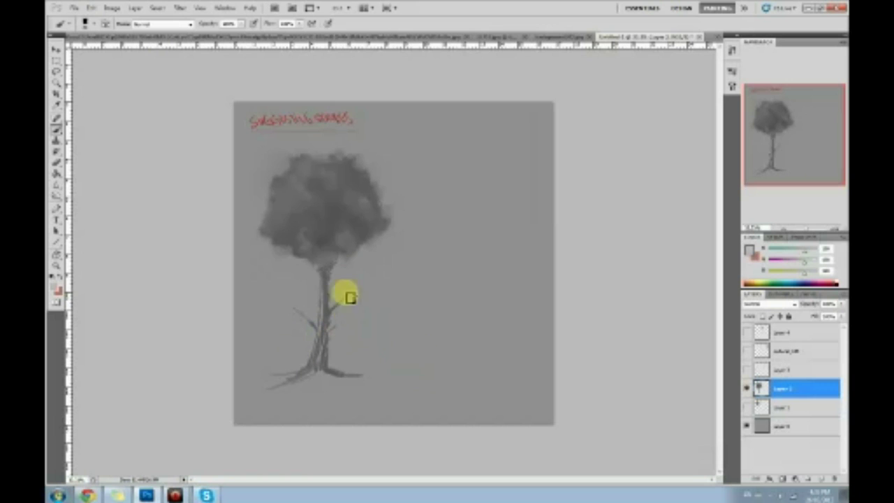
mouse_move(302, 244)
left_mouse_down()
mouse_move(301, 203)
mouse_move(276, 215)
mouse_move(281, 186)
mouse_move(302, 169)
mouse_move(314, 210)
left_mouse_up()
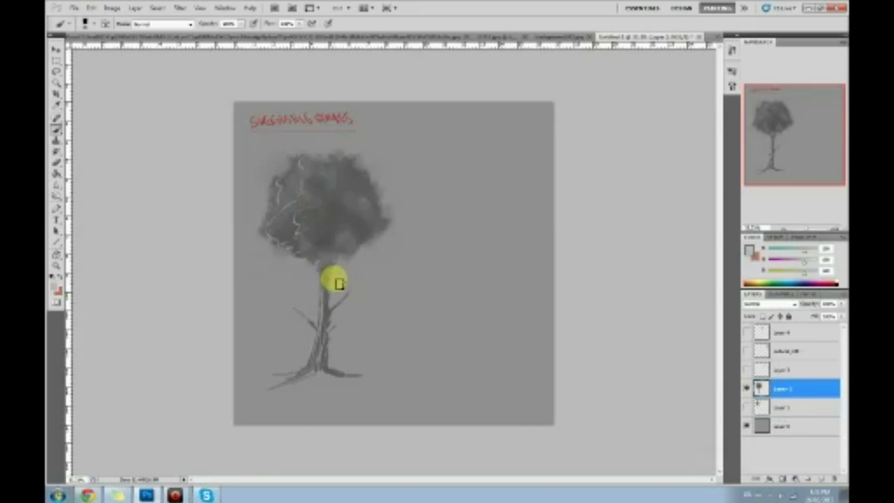
key("z")
mouse_move(311, 283)
left_mouse_down()
mouse_move(359, 339)
mouse_move(446, 329)
mouse_move(415, 279)
mouse_move(463, 310)
left_mouse_up()
- Brighten the pale highlight line along the trunk's left edge, running up into the canopy
left_click(404, 260)
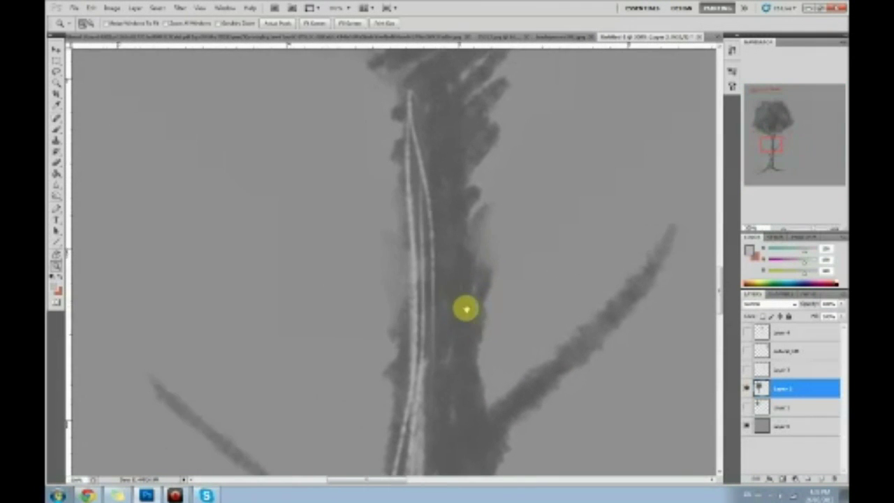
key("b")
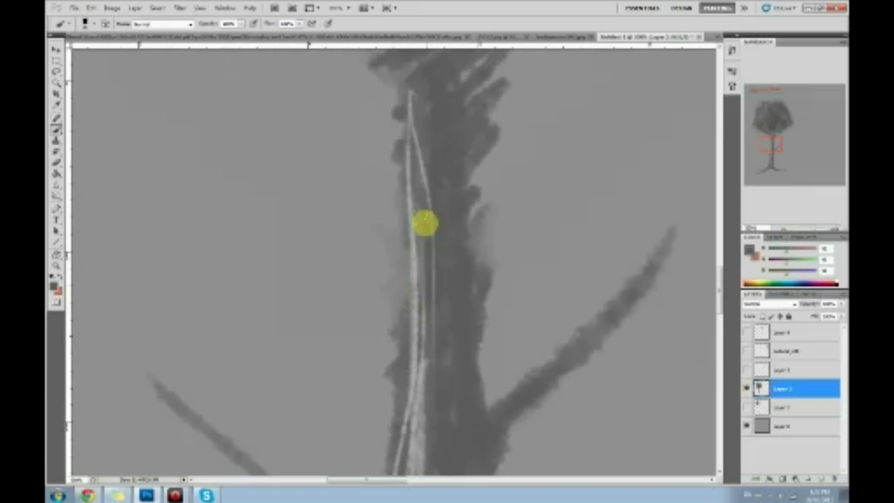
left_click(427, 290)
mouse_move(427, 291)
left_mouse_down()
mouse_move(414, 285)
mouse_move(412, 197)
left_mouse_up()
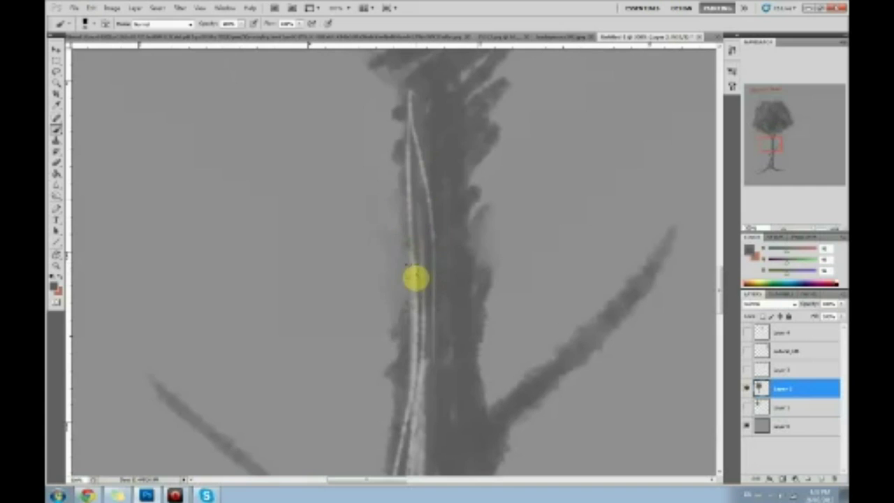
mouse_move(413, 256)
left_mouse_down()
mouse_move(409, 148)
mouse_move(407, 224)
mouse_move(400, 216)
mouse_move(417, 166)
left_mouse_up()
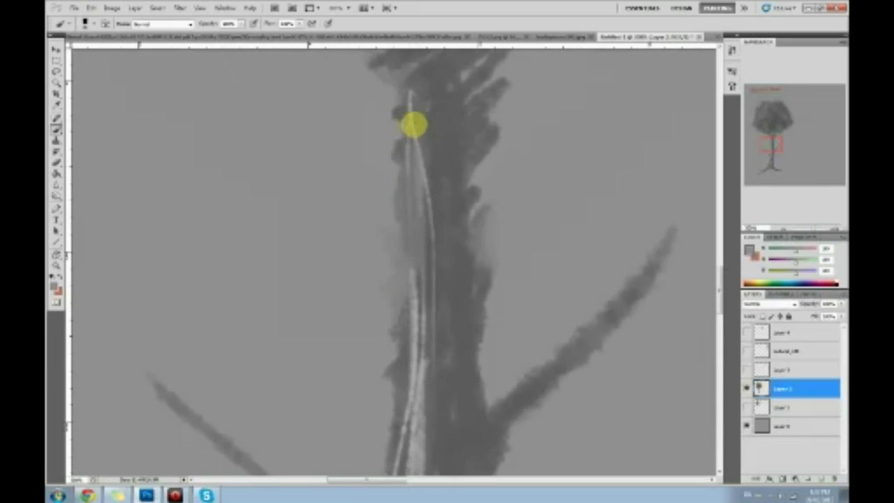
key("ctrl+minus")
- Sketch trial red guide ellipses and lines around the trunk and canopy, then undo them all
key("ctrl+0")
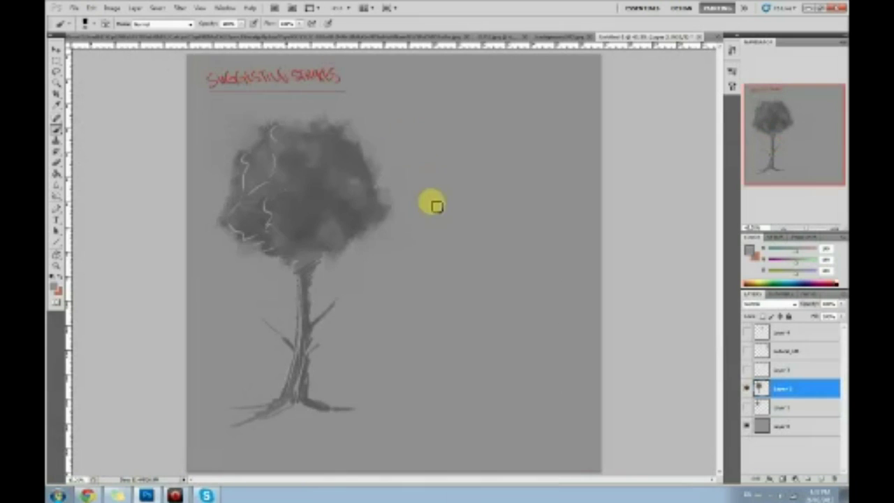
mouse_move(316, 301)
left_mouse_down()
mouse_move(300, 271)
mouse_move(306, 285)
mouse_move(296, 282)
mouse_move(315, 313)
left_mouse_up()
key("ctrl+z")
left_click(749, 250)
left_click_drag(630, 200, 698, 180)
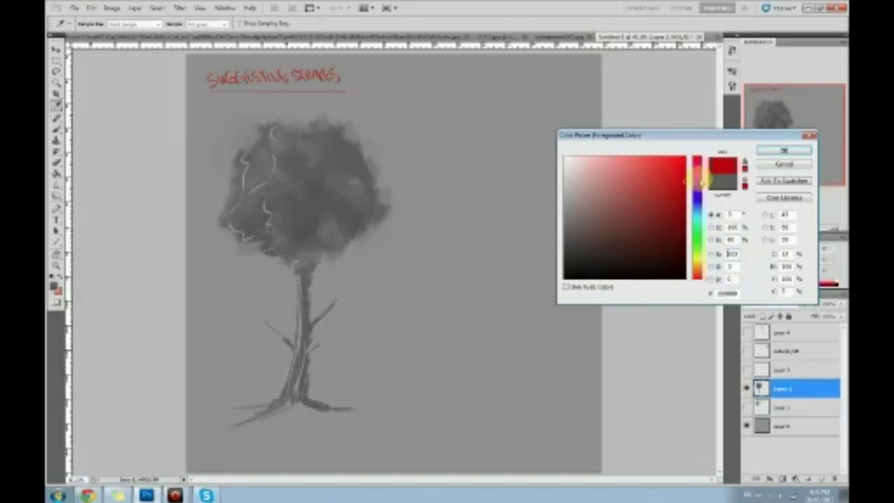
left_click(775, 152)
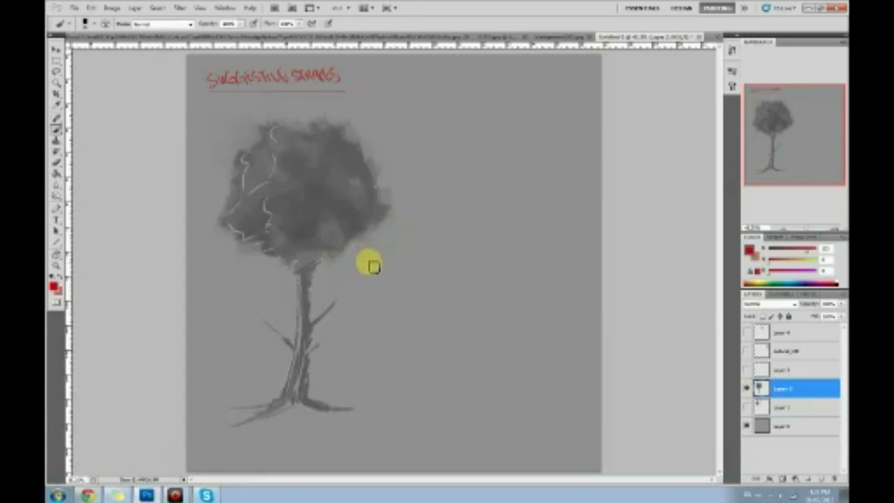
mouse_move(313, 279)
left_mouse_down()
mouse_move(289, 289)
mouse_move(322, 302)
mouse_move(297, 285)
mouse_move(312, 308)
mouse_move(318, 290)
mouse_move(290, 289)
mouse_move(318, 304)
mouse_move(287, 294)
mouse_move(326, 295)
mouse_move(298, 287)
left_mouse_up()
key("ctrl+z")
key("ctrl+z")
mouse_move(241, 197)
left_mouse_down()
mouse_move(348, 199)
mouse_move(377, 341)
mouse_move(269, 315)
mouse_move(265, 352)
left_mouse_up()
left_click_drag(260, 349, 393, 343)
key("ctrl+z")
key("ctrl+alt+z")
key("ctrl+alt+z")
key("ctrl+alt+z")
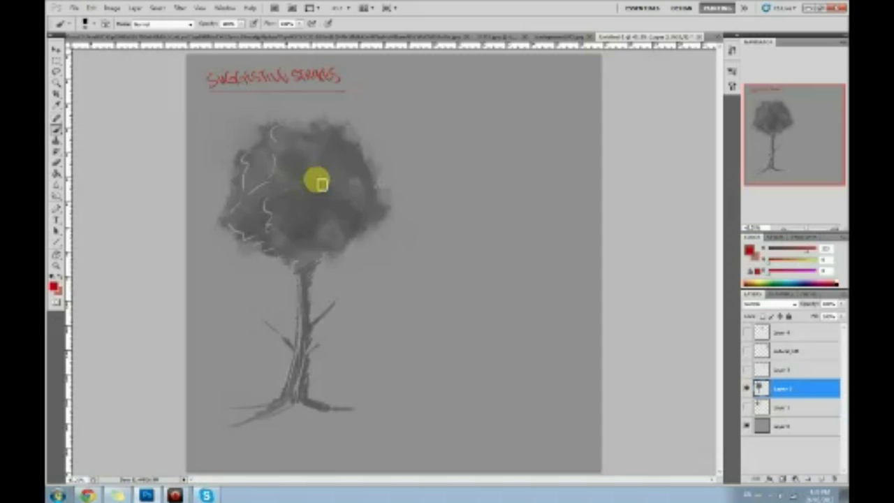
- Choose a brush preset and paint thin light strokes on the crown's upper left
right_click(321, 165)
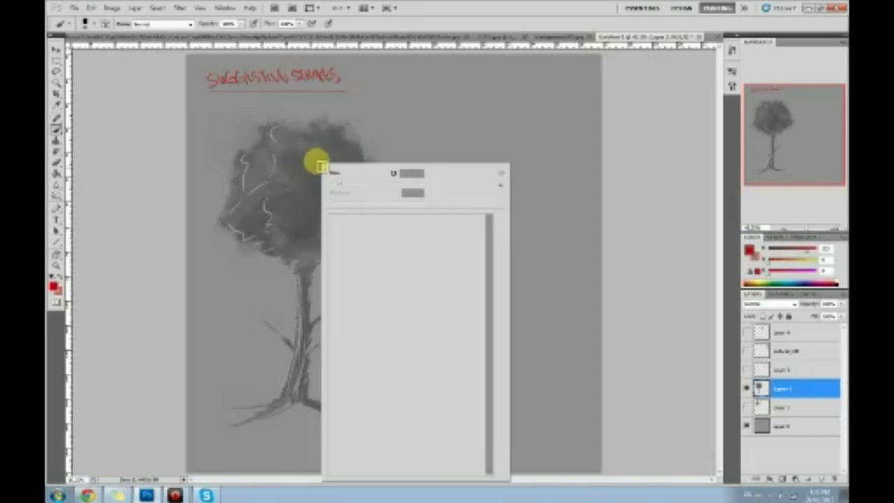
left_click(656, 242)
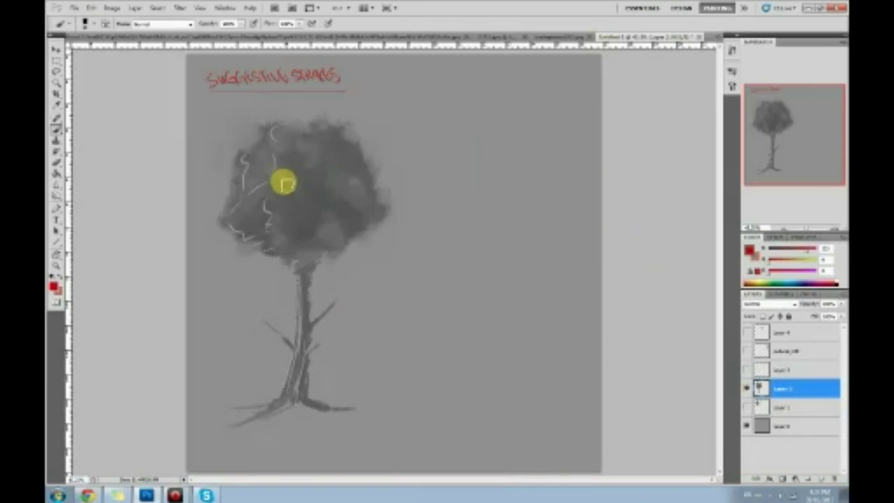
mouse_move(288, 189)
left_mouse_down()
mouse_move(266, 210)
mouse_move(284, 197)
mouse_move(276, 224)
mouse_move(234, 219)
mouse_move(238, 169)
mouse_move(240, 183)
mouse_move(256, 182)
mouse_move(257, 150)
mouse_move(278, 132)
mouse_move(316, 146)
mouse_move(308, 215)
mouse_move(276, 242)
mouse_move(303, 281)
mouse_move(289, 252)
mouse_move(302, 260)
mouse_move(289, 198)
mouse_move(287, 218)
mouse_move(255, 220)
mouse_move(251, 231)
mouse_move(243, 203)
mouse_move(274, 162)
mouse_move(227, 125)
mouse_move(264, 184)
mouse_move(251, 191)
mouse_move(235, 179)
mouse_move(272, 176)
mouse_move(265, 162)
mouse_move(246, 162)
mouse_move(250, 154)
mouse_move(239, 160)
mouse_move(260, 138)
mouse_move(296, 180)
mouse_move(260, 218)
mouse_move(285, 243)
mouse_move(237, 217)
mouse_move(232, 223)
mouse_move(251, 193)
left_mouse_up()
key("x")
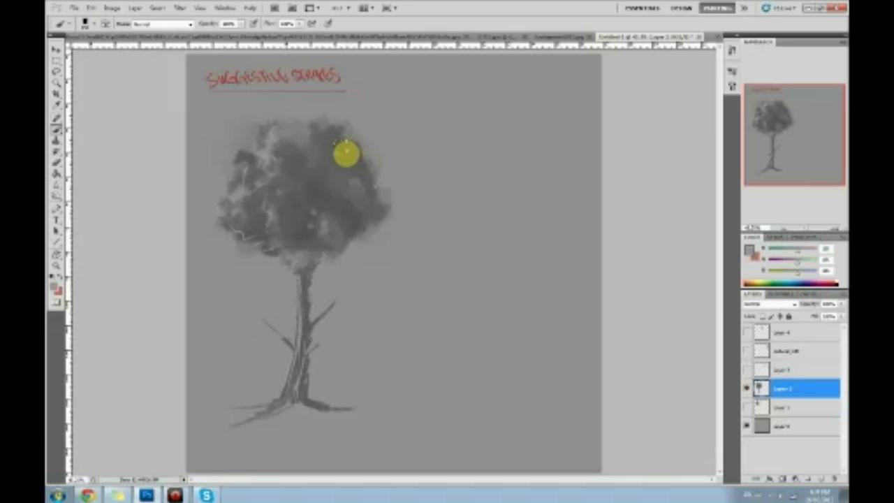
- Paint a dark ground shadow rightward from the tree base, plus left roots and a small left branch
mouse_move(303, 407)
left_mouse_down()
mouse_move(455, 393)
mouse_move(265, 414)
mouse_move(513, 380)
mouse_move(354, 409)
mouse_move(540, 385)
left_mouse_up()
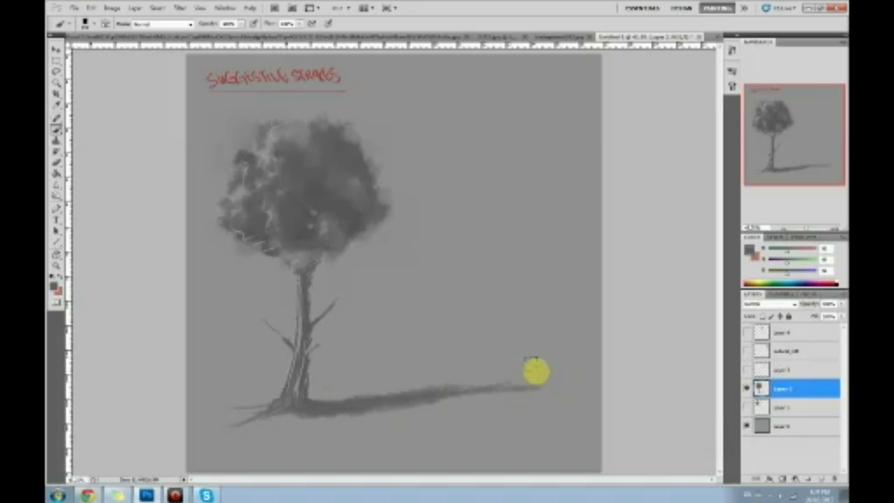
mouse_move(293, 402)
left_mouse_down()
mouse_move(255, 420)
mouse_move(244, 413)
mouse_move(286, 420)
left_mouse_up()
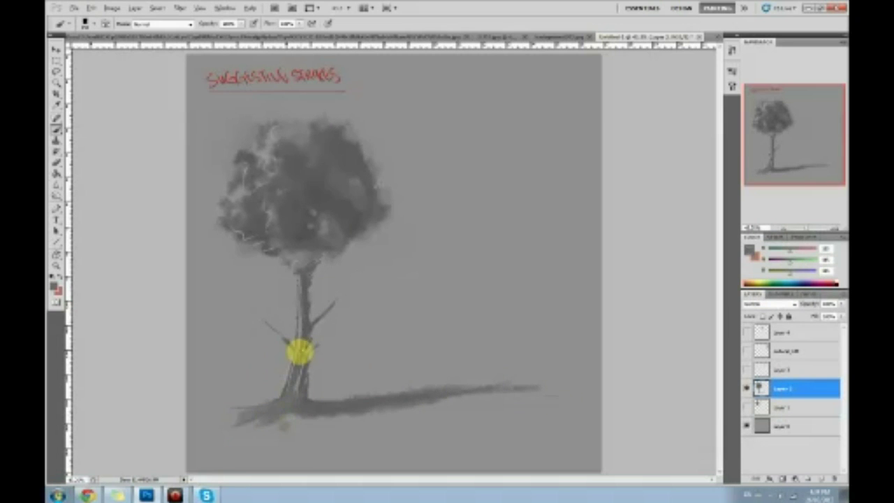
left_click_drag(273, 322, 287, 365)
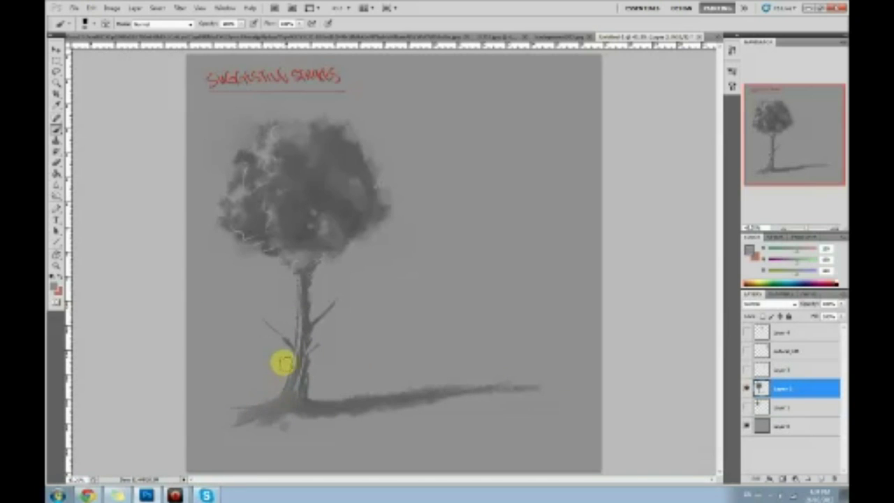
mouse_move(264, 399)
left_mouse_down()
mouse_move(242, 416)
mouse_move(287, 391)
left_mouse_up()
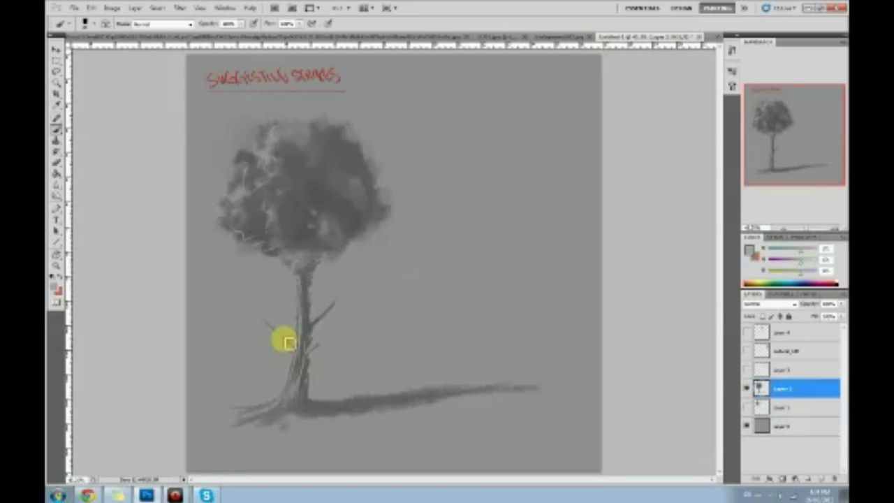
left_click(289, 339)
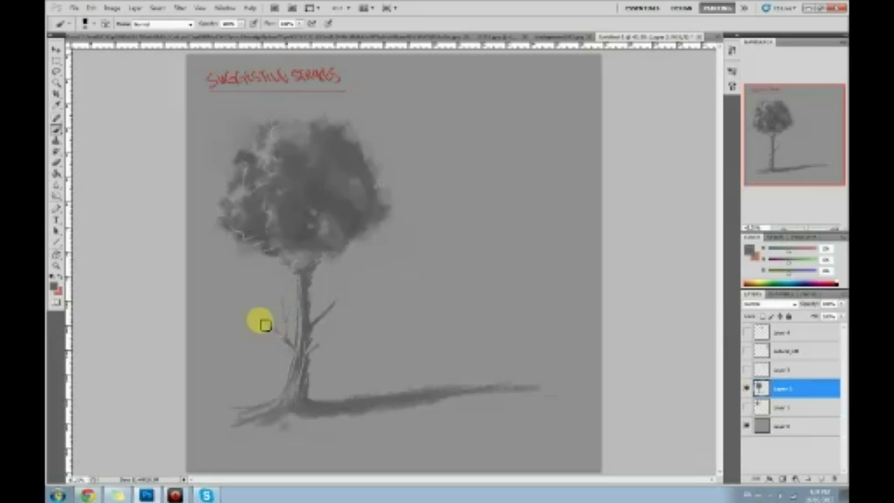
- Smudge the left branch longer, then paint a thin up-right branch and light lower-trunk streaks
key("r")
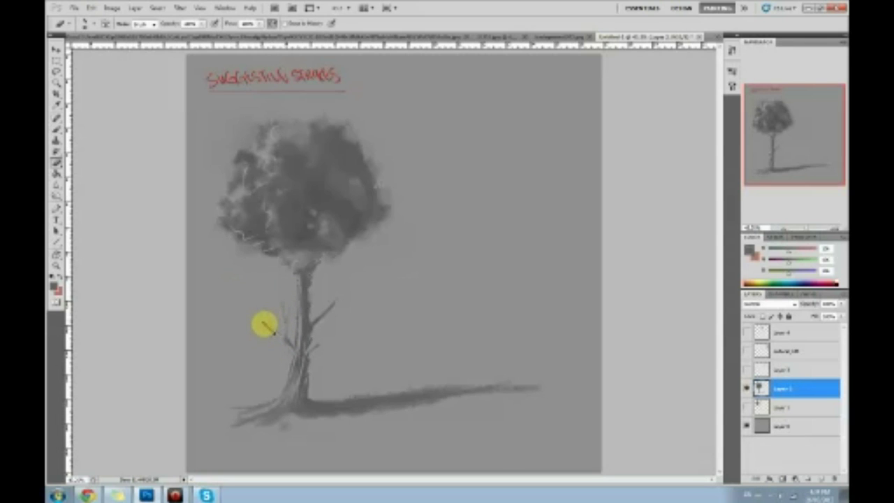
left_click_drag(264, 321, 261, 305)
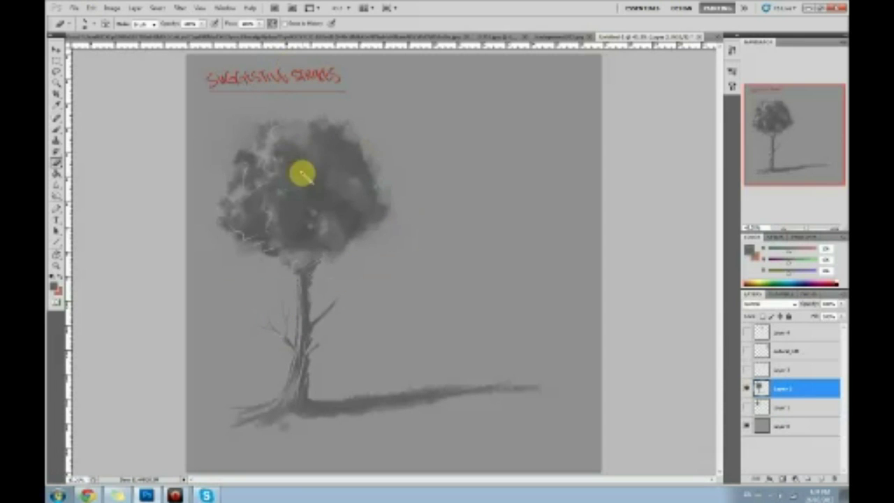
key("b")
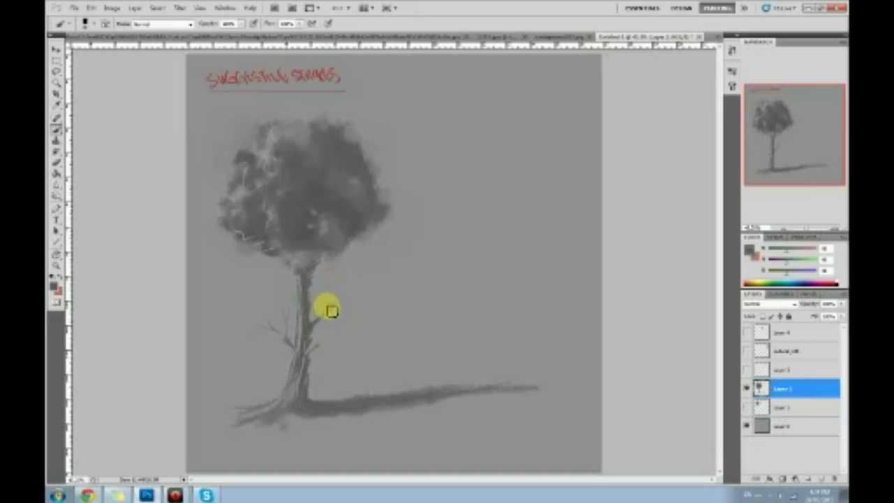
left_click_drag(342, 283, 314, 353)
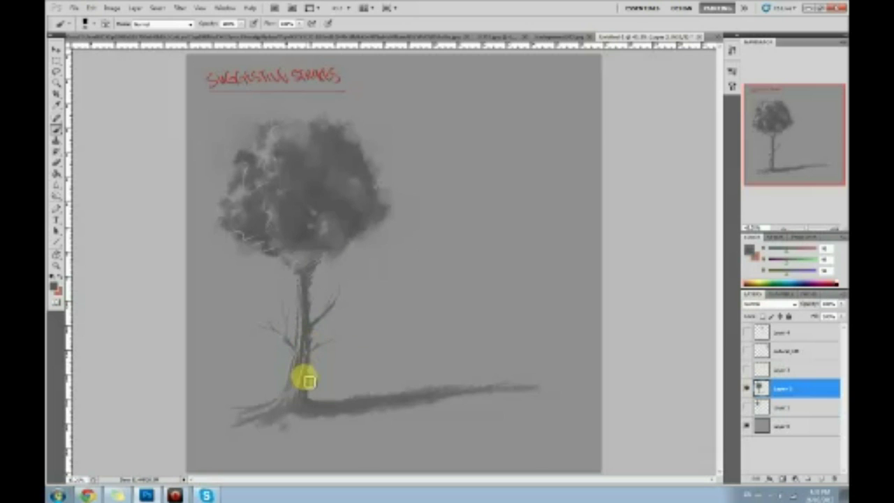
left_click_drag(303, 396, 303, 314)
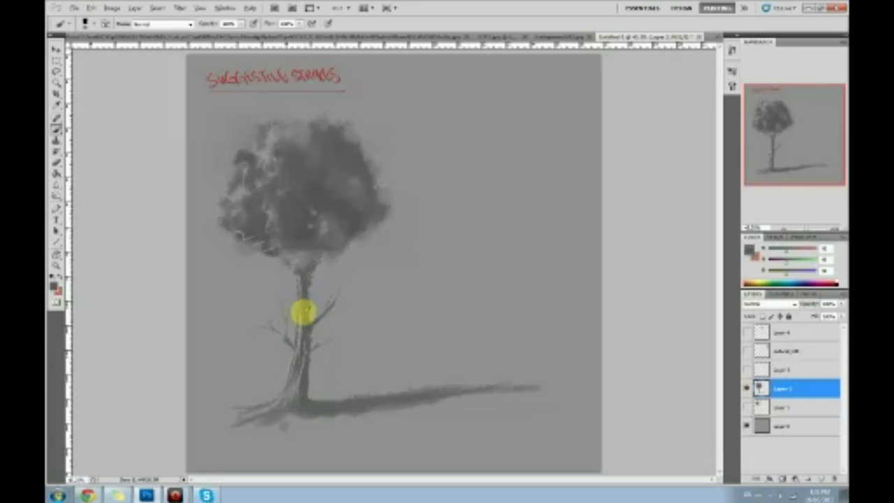
left_click(299, 322, "alt")
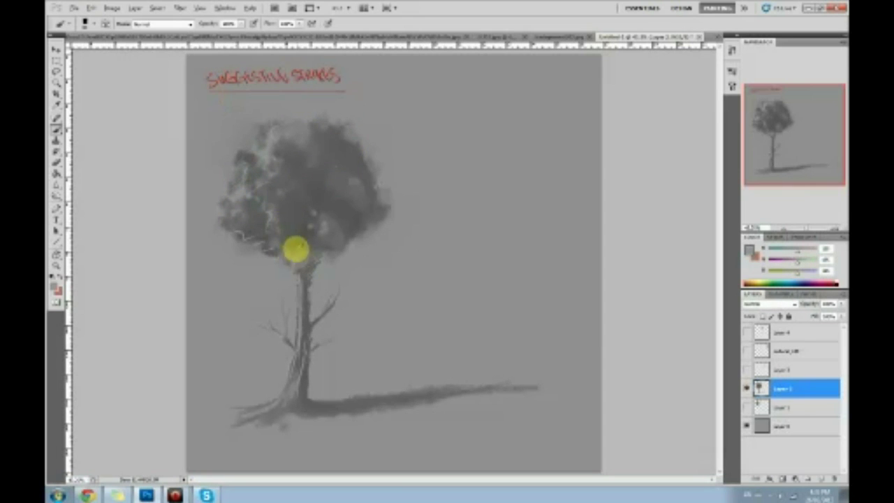
- Sample the trunk-top grey and paint small grass marks along the ground shadow
left_click(292, 252, "alt")
left_click(294, 257, "alt")
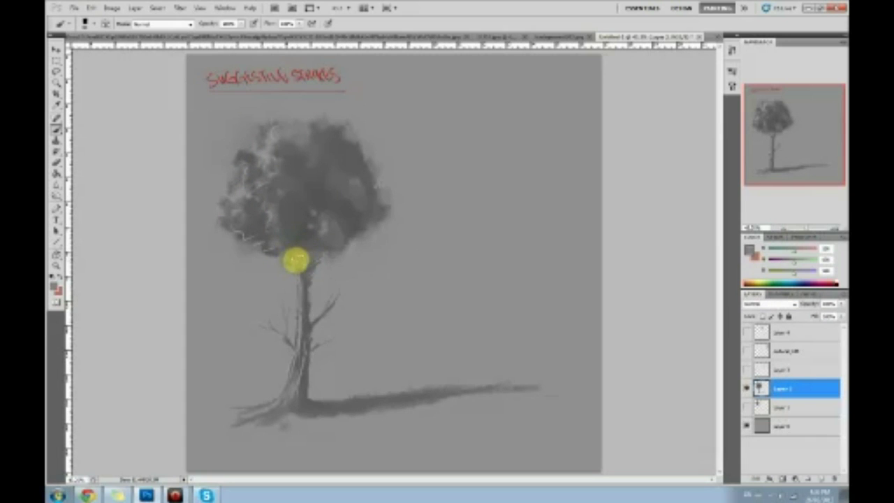
left_click(294, 257, "alt")
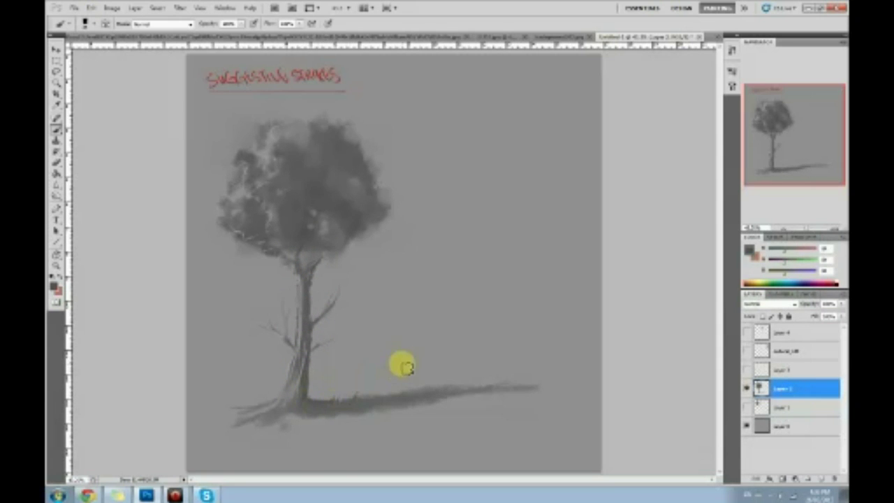
mouse_move(343, 403)
left_mouse_down()
mouse_move(320, 395)
mouse_move(354, 400)
mouse_move(474, 360)
left_mouse_up()
mouse_move(392, 357)
left_mouse_down()
mouse_move(366, 396)
mouse_move(323, 397)
mouse_move(331, 405)
mouse_move(487, 389)
left_mouse_up()
mouse_move(379, 389)
left_mouse_down()
mouse_move(349, 378)
mouse_move(319, 383)
mouse_move(324, 367)
mouse_move(424, 382)
mouse_move(450, 371)
mouse_move(362, 352)
mouse_move(343, 389)
mouse_move(319, 389)
mouse_move(396, 383)
mouse_move(375, 399)
mouse_move(326, 402)
mouse_move(328, 393)
mouse_move(385, 400)
mouse_move(475, 387)
left_mouse_up()
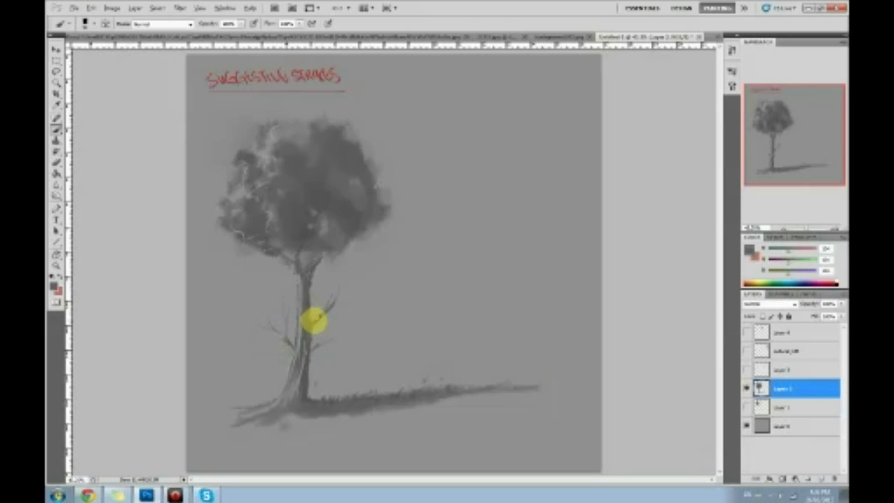
- Paint a thin up-right branch, smudge the trunk into the crown, and define the branch fork
left_click_drag(315, 319, 336, 292)
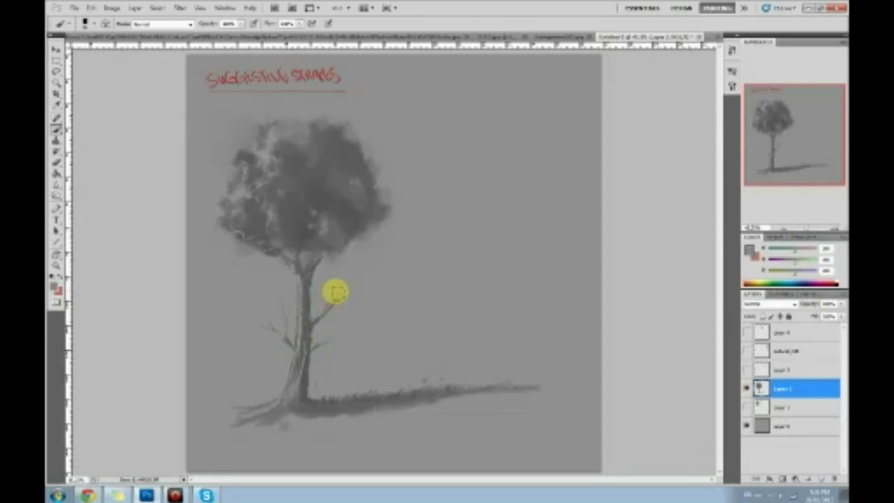
key("r")
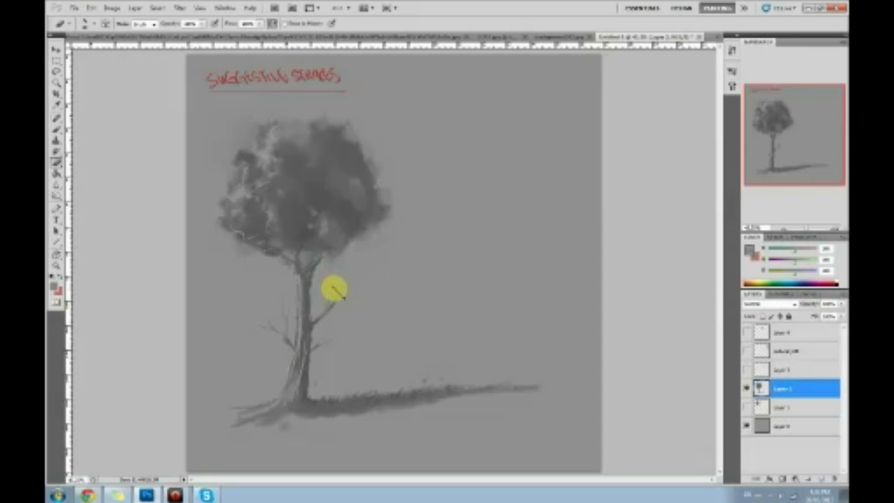
key("b")
left_click(314, 319, "alt")
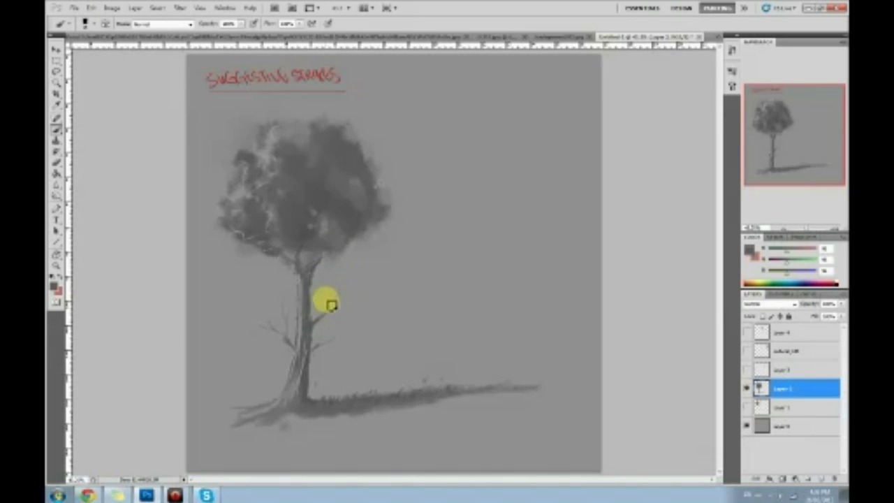
key("r")
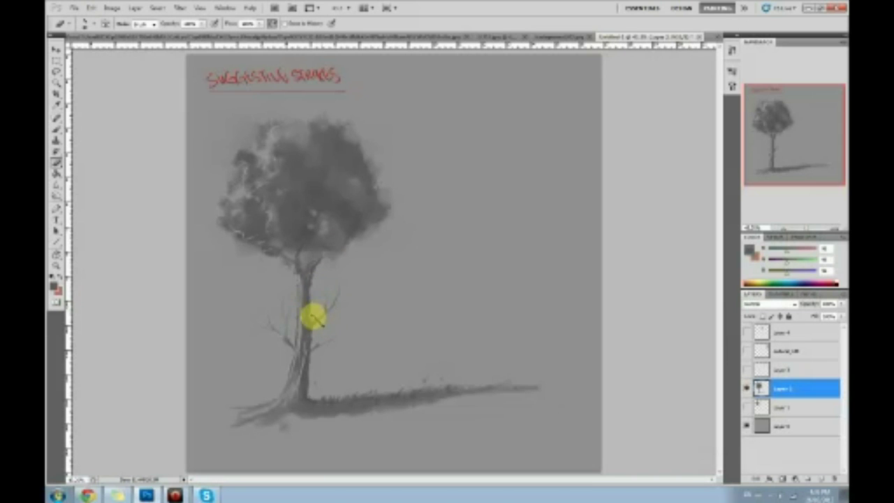
key("b")
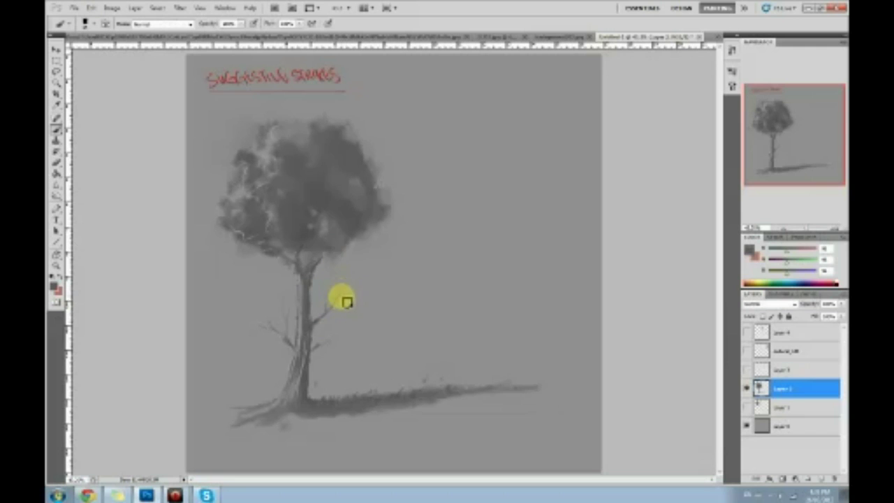
key("r")
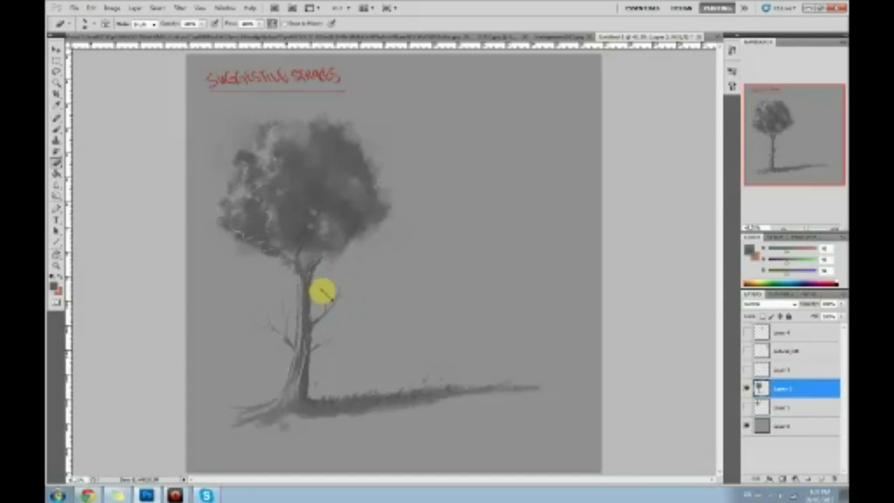
mouse_move(320, 303)
left_mouse_down()
mouse_move(296, 247)
mouse_move(310, 256)
left_mouse_up()
key("b")
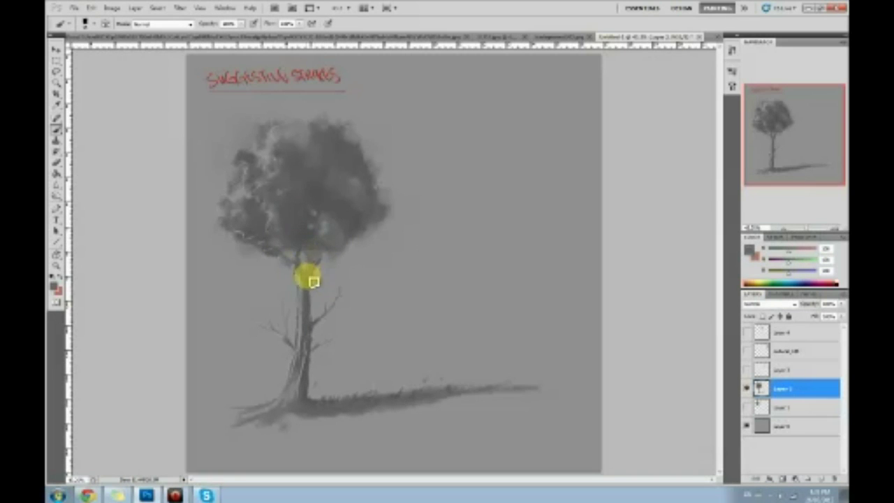
mouse_move(317, 270)
left_mouse_down()
mouse_move(314, 256)
mouse_move(321, 253)
mouse_move(321, 268)
mouse_move(340, 253)
left_mouse_up()
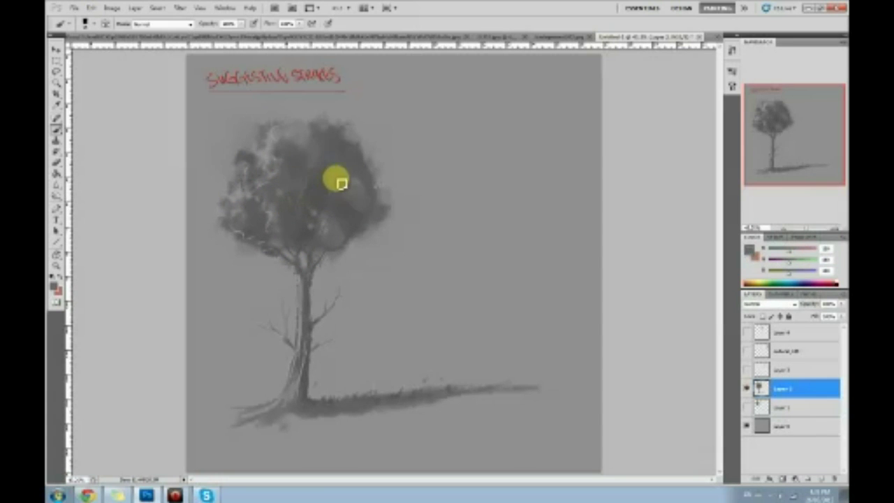
- Sample several canopy greys and paint leaf texture across the canopy
left_click(59, 186)
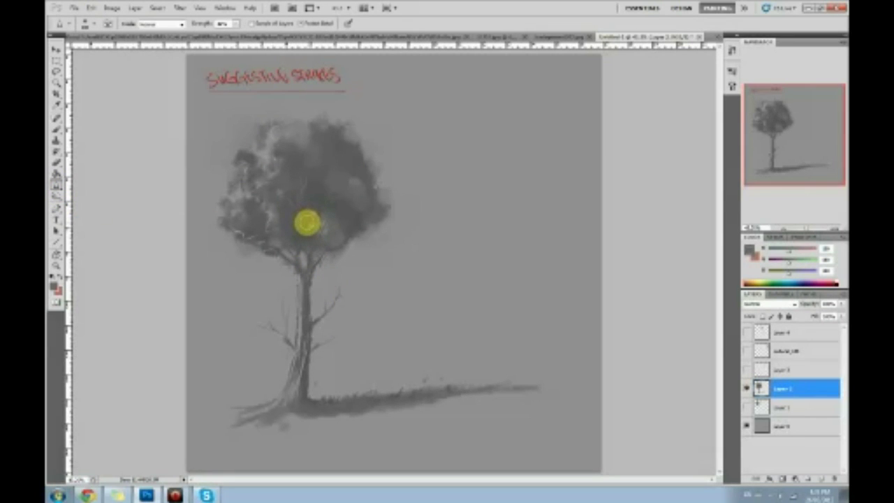
key("b")
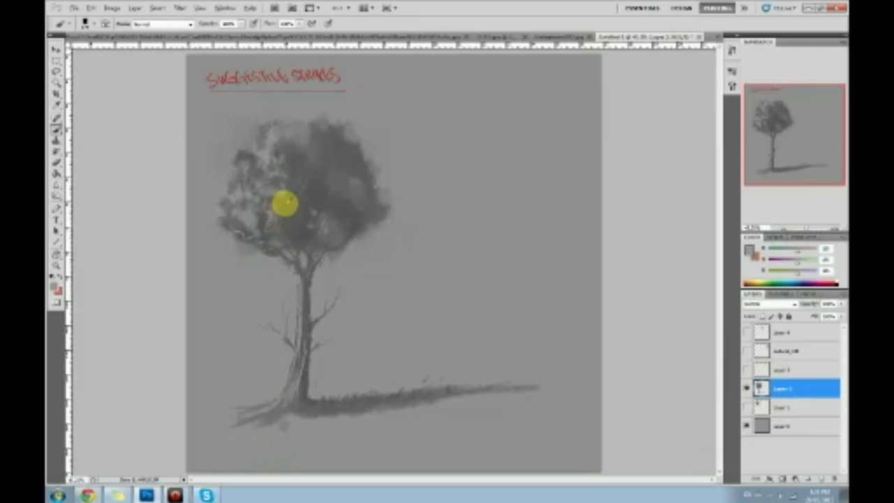
left_click(284, 193, "alt")
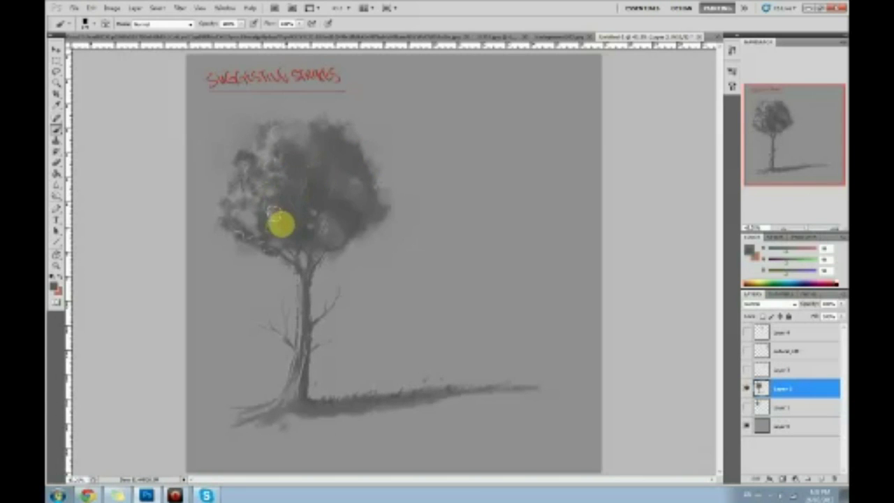
left_click(273, 212, "alt")
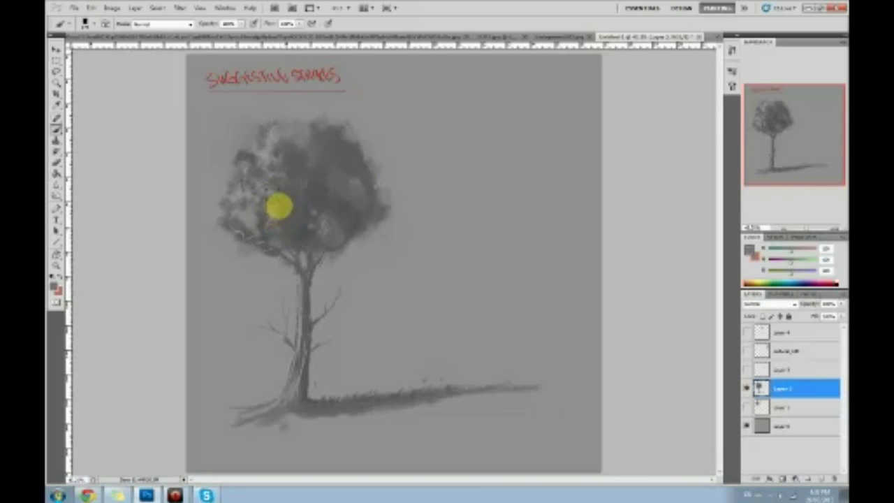
left_click(287, 215, "alt")
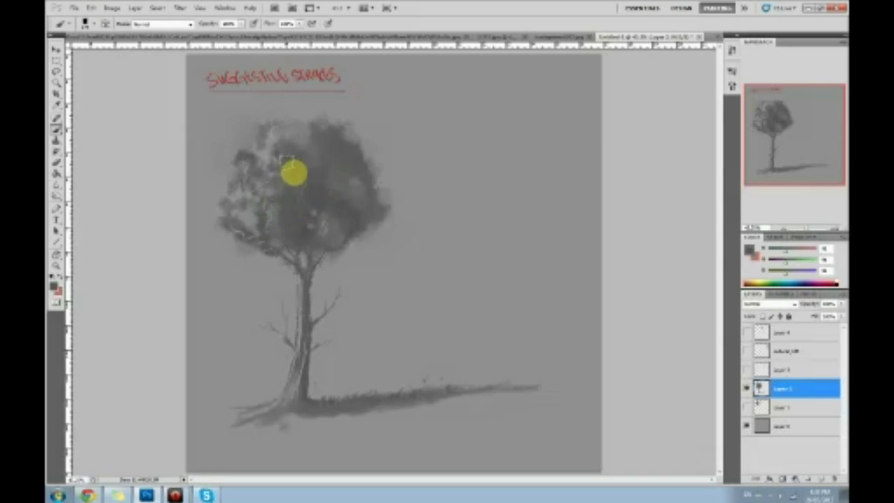
left_click(287, 210, "alt")
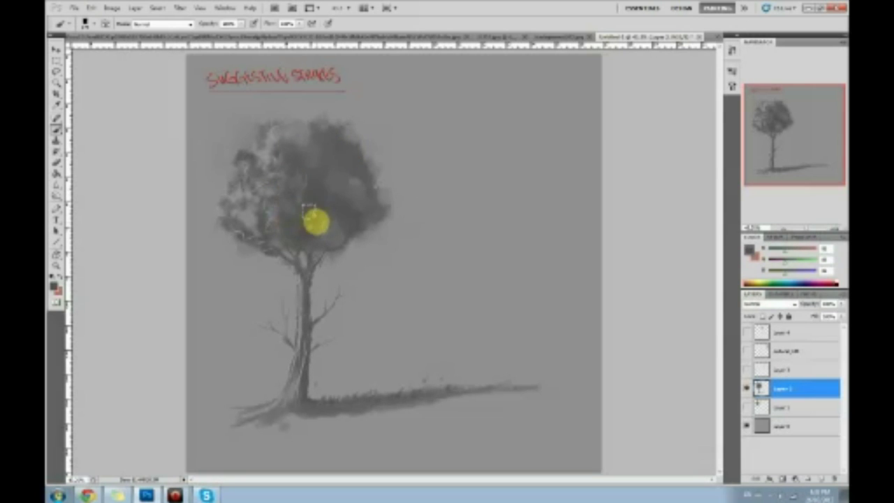
left_click(234, 136, "alt")
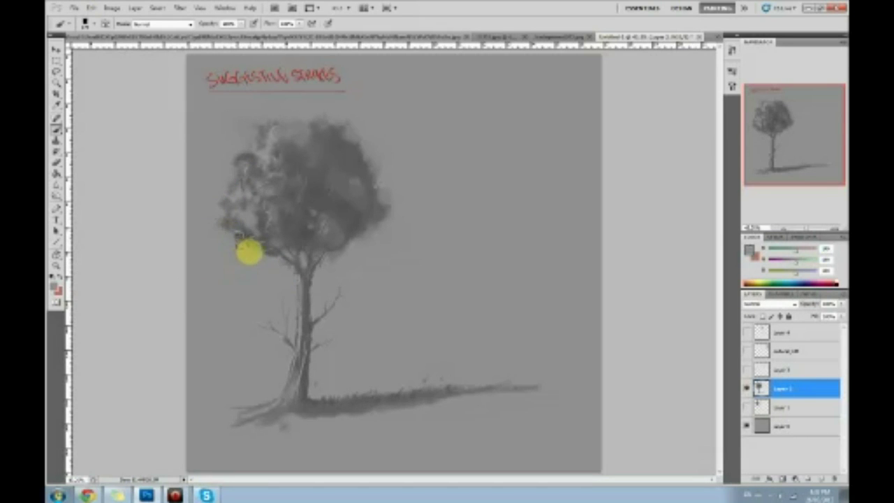
left_click(253, 242, "alt")
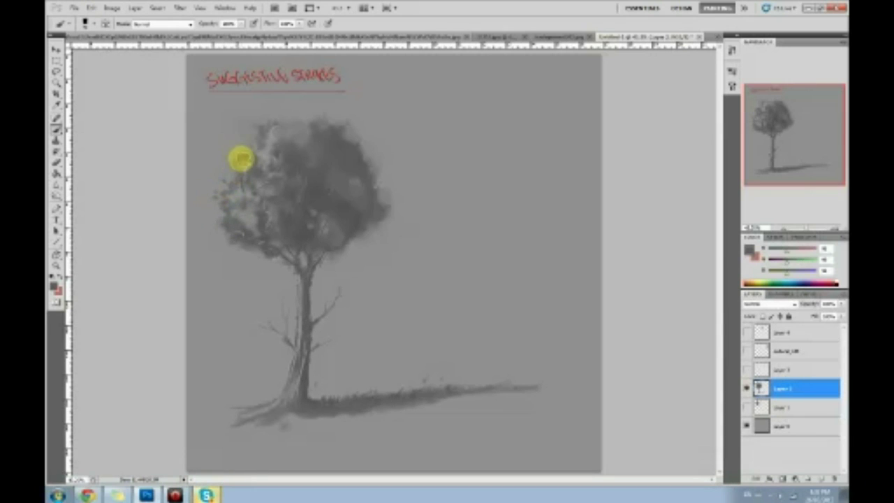
- Smudge the canopy's upper-left edge so it breaks up softer
key("r")
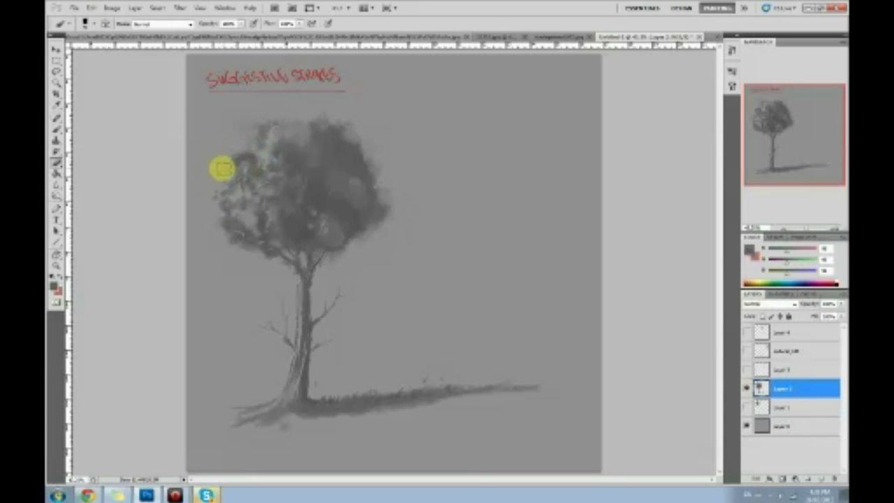
mouse_move(209, 203)
left_mouse_down()
mouse_move(222, 172)
mouse_move(199, 191)
mouse_move(244, 157)
mouse_move(257, 170)
mouse_move(276, 135)
left_mouse_up()
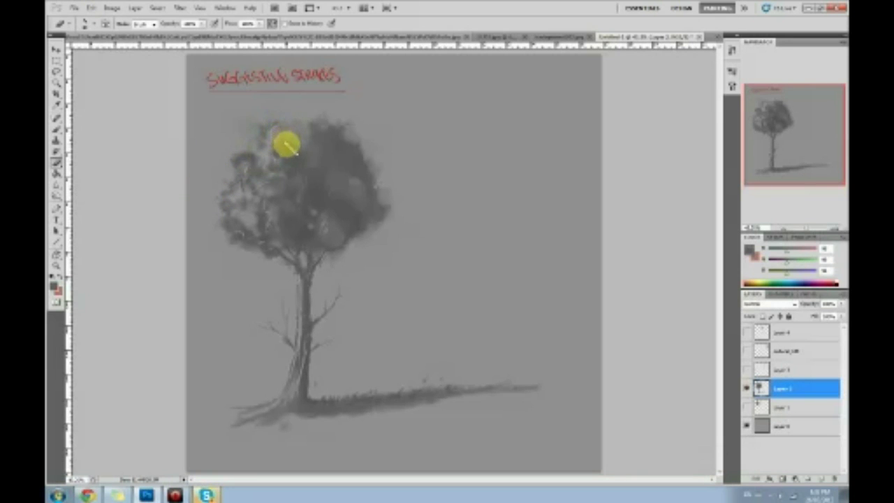
left_click(57, 188)
left_click_drag(57, 198, 113, 204)
- Burn the canopy's right and upper parts darker, and dodge its left side and the roots lighter
left_click_drag(331, 248, 317, 259)
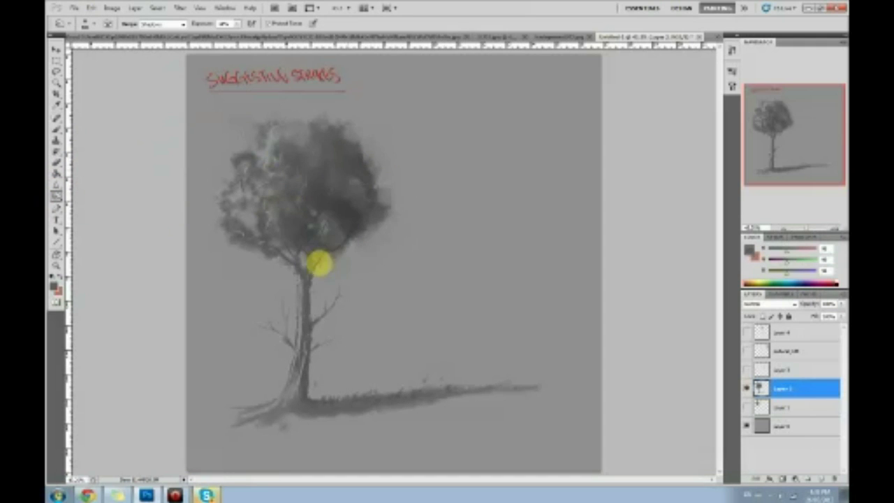
mouse_move(351, 232)
left_mouse_down()
mouse_move(333, 213)
mouse_move(298, 240)
mouse_move(370, 194)
mouse_move(382, 203)
mouse_move(366, 161)
mouse_move(382, 178)
mouse_move(343, 124)
left_mouse_up()
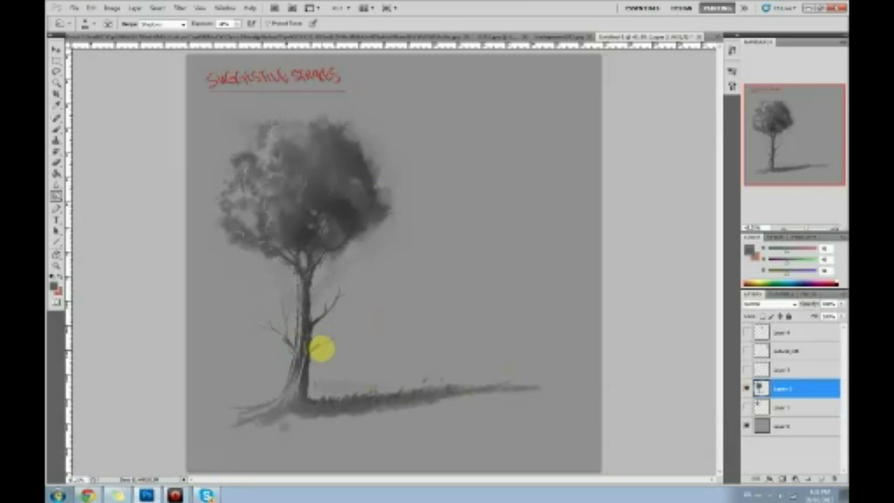
left_click_drag(57, 196, 78, 194)
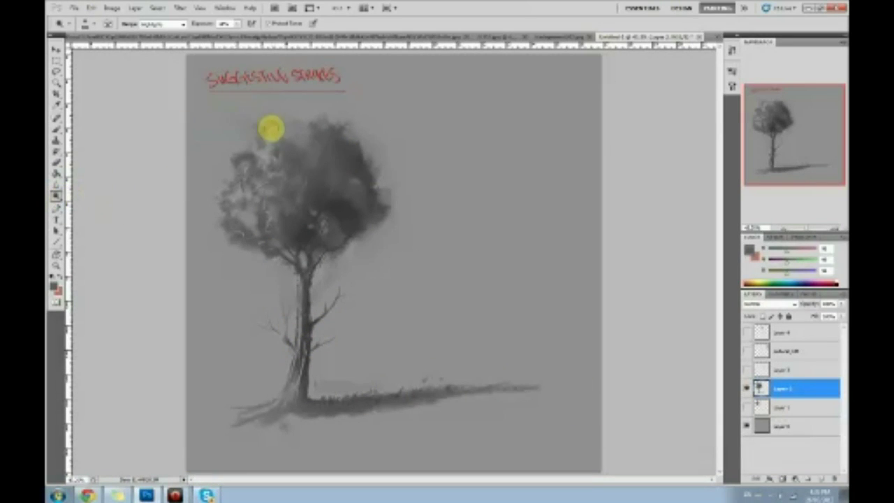
mouse_move(297, 157)
left_mouse_down()
mouse_move(273, 147)
mouse_move(236, 189)
mouse_move(255, 136)
left_mouse_up()
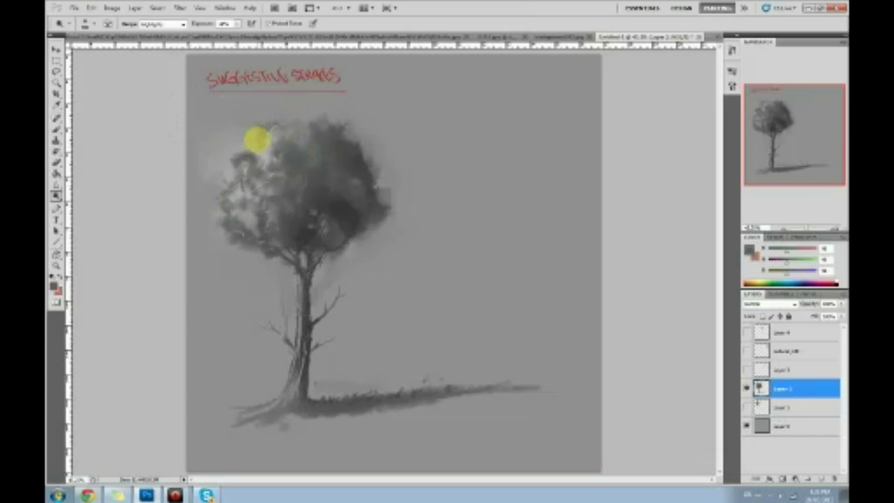
left_click_drag(273, 353, 258, 369)
left_click_drag(319, 387, 359, 403)
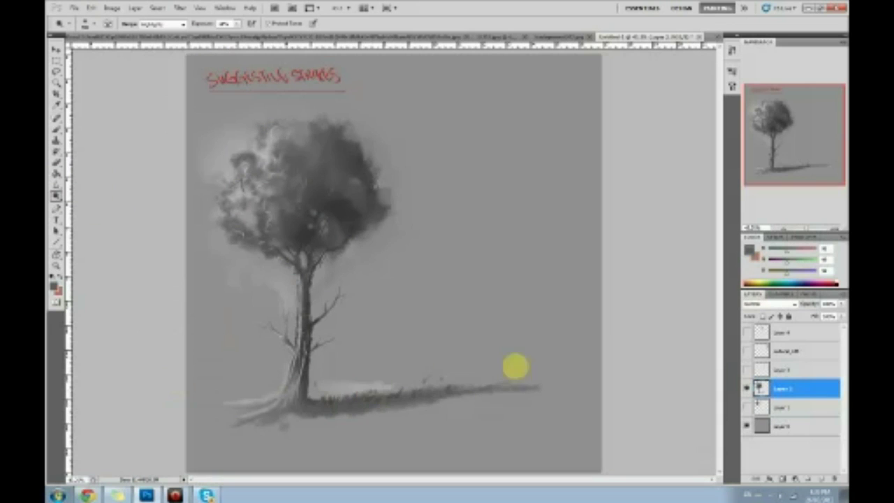
key("ctrl+z")
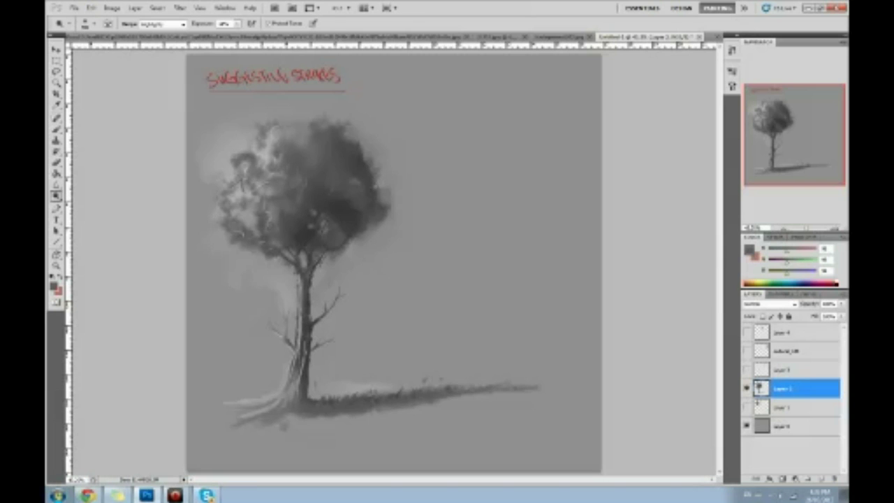
- Paint light-grey leaf strokes along the canopy's left edge
key("b")
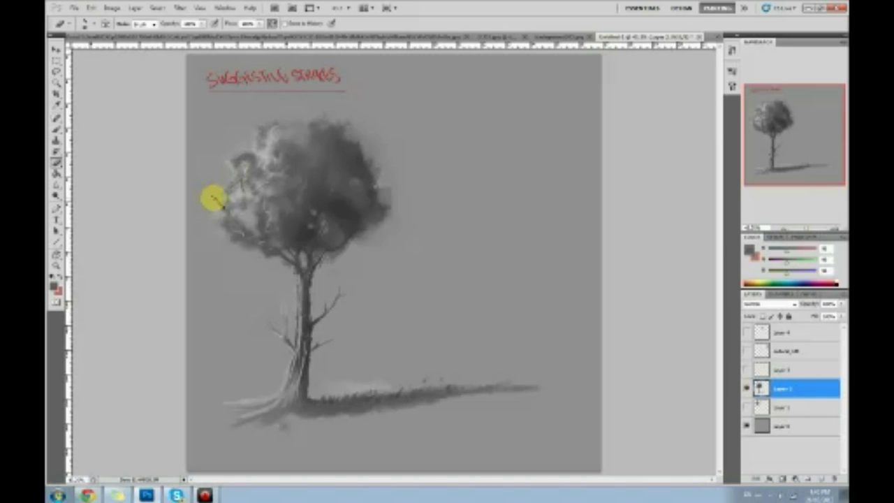
left_click_drag(239, 224, 222, 208)
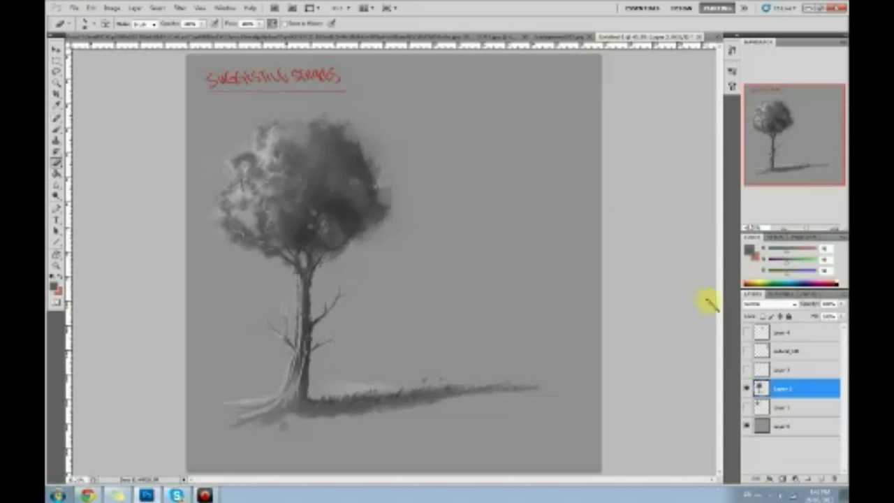
- Hide the tree and BRUSH notes layers and select the Background layer
left_click(746, 389)
left_click(747, 407)
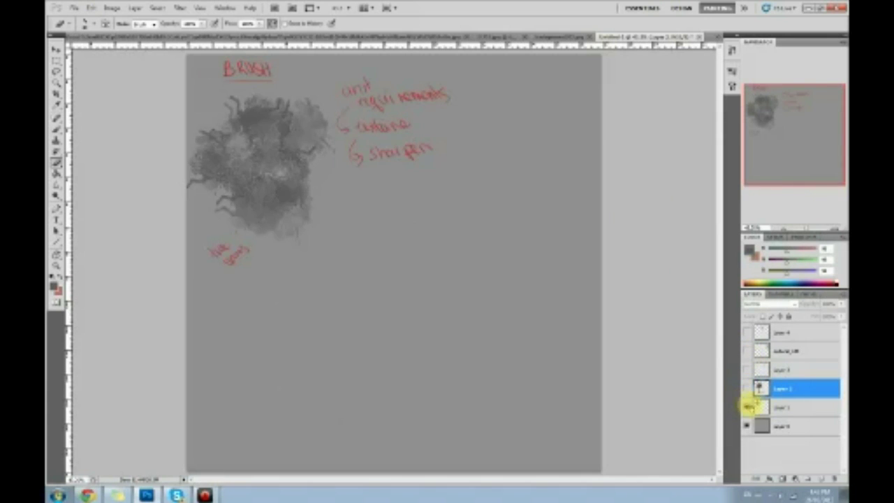
left_click(785, 408)
left_click(747, 407)
left_click(786, 425)
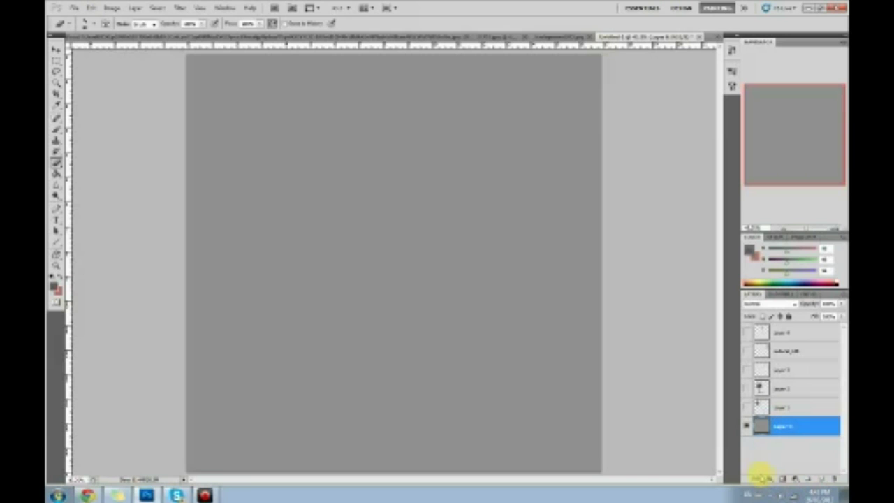
key("b")
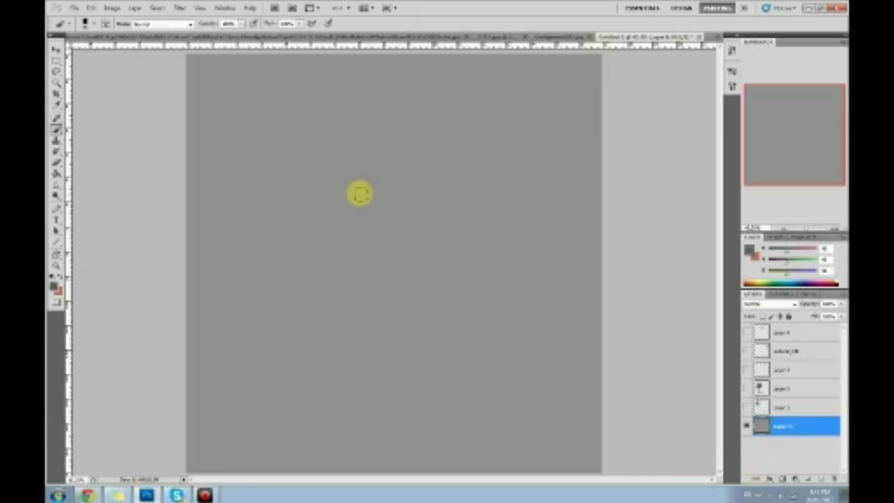
- Draw the thumbnail frame, the crossing hill lines and two distant peaks on the horizon
mouse_move(305, 133)
left_mouse_down()
mouse_move(289, 325)
mouse_move(484, 132)
mouse_move(522, 293)
left_mouse_up()
mouse_move(290, 326)
left_mouse_down()
mouse_move(489, 315)
mouse_move(531, 288)
left_mouse_up()
left_click_drag(514, 249, 334, 295)
left_click_drag(302, 253, 447, 269)
left_click_drag(365, 257, 386, 261)
left_click_drag(458, 258, 481, 253)
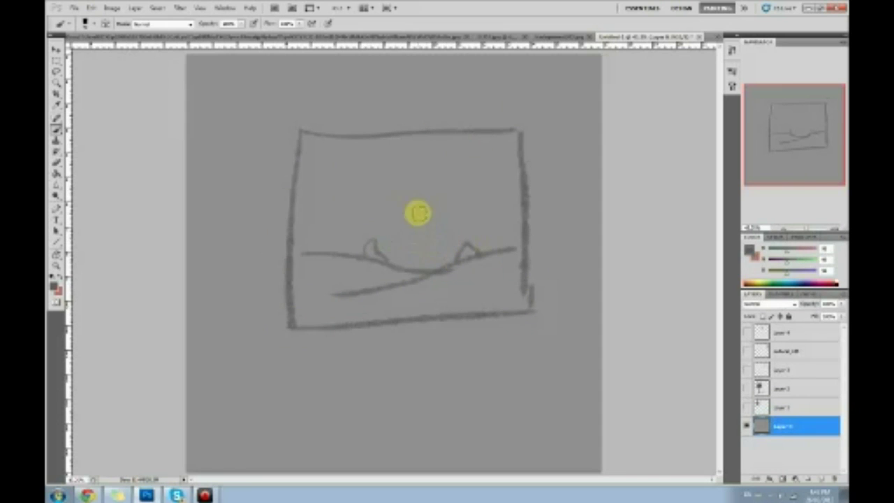
- Add a rayed sun and two clouds in the sky, removing an extra shading stroke
mouse_move(395, 174)
left_mouse_down()
mouse_move(409, 180)
mouse_move(409, 198)
left_mouse_up()
mouse_move(430, 213)
left_mouse_down()
mouse_move(432, 222)
mouse_move(454, 213)
left_mouse_up()
left_click_drag(458, 188, 467, 190)
left_click_drag(419, 160, 425, 168)
mouse_move(373, 209)
left_mouse_down()
mouse_move(288, 191)
mouse_move(353, 218)
left_mouse_up()
mouse_move(473, 228)
left_mouse_down()
mouse_move(496, 219)
mouse_move(464, 225)
left_mouse_up()
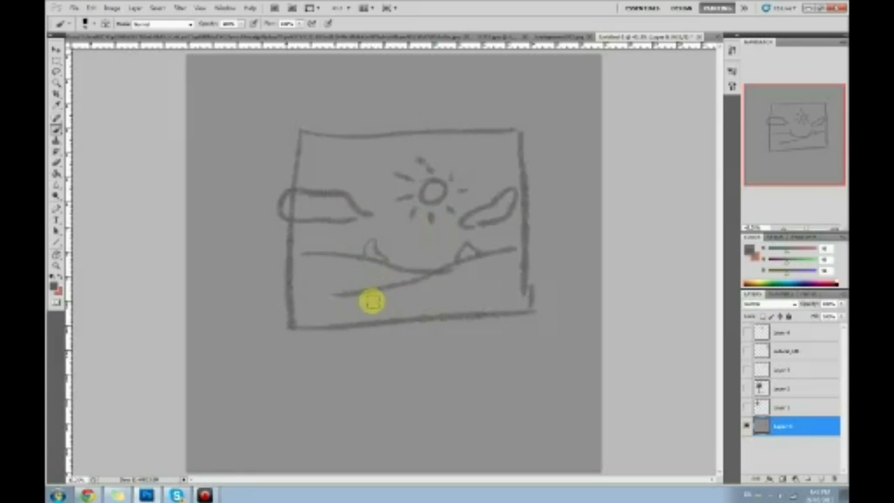
left_click_drag(370, 300, 492, 282)
key("ctrl+z")
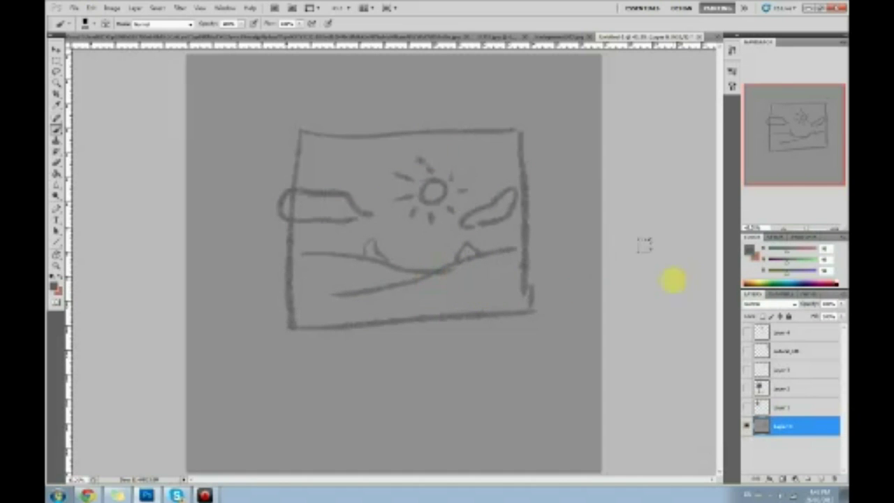
- Choose a dark green and paint the ground area with it
left_click(749, 250)
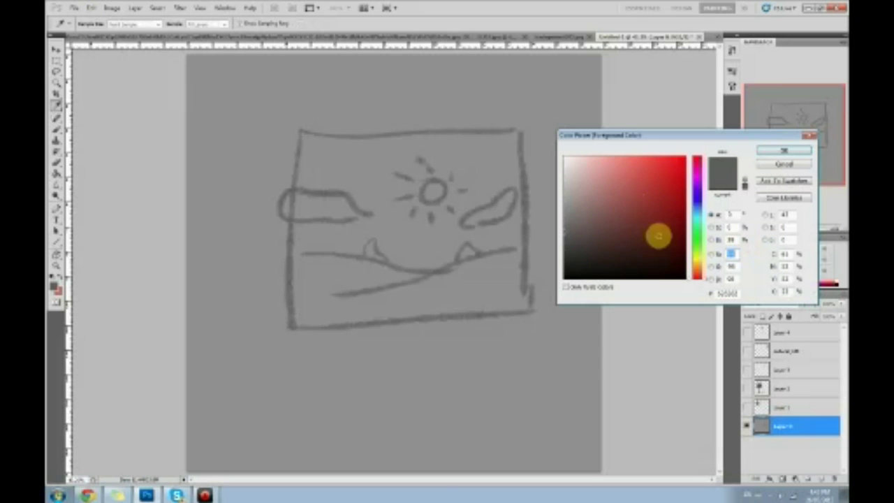
left_click(695, 246)
left_click(600, 224)
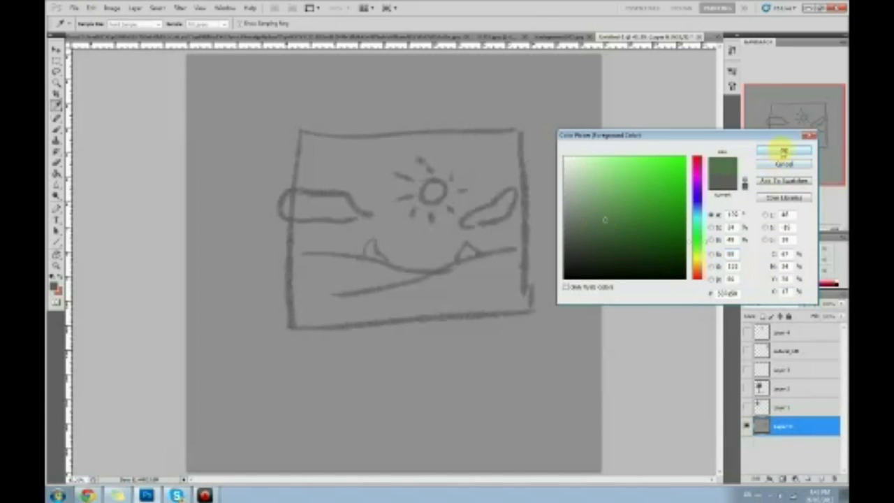
left_click(783, 150)
mouse_move(450, 290)
left_mouse_down()
mouse_move(493, 264)
mouse_move(379, 296)
mouse_move(380, 315)
mouse_move(520, 295)
mouse_move(517, 269)
mouse_move(507, 264)
mouse_move(452, 279)
left_mouse_up()
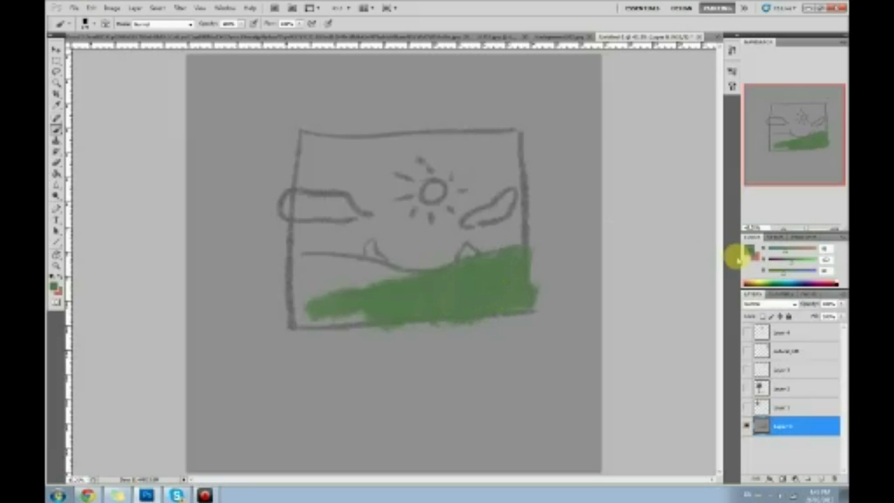
- Pick a lighter green and paint it across the ground band
left_click(749, 249)
left_click_drag(597, 213, 587, 183)
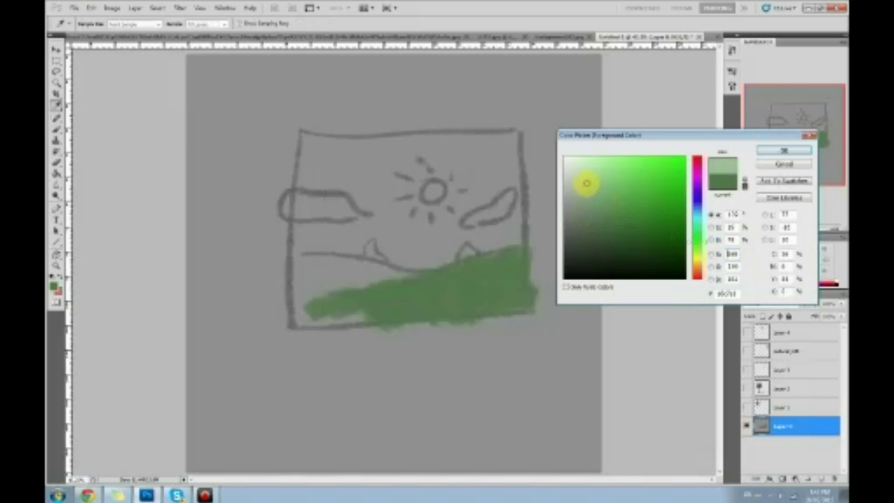
left_click(795, 152)
mouse_move(488, 276)
left_mouse_down()
mouse_move(389, 303)
mouse_move(493, 260)
mouse_move(334, 302)
mouse_move(493, 281)
mouse_move(501, 274)
mouse_move(391, 297)
mouse_move(504, 264)
mouse_move(419, 265)
left_mouse_up()
- Lower the brush opacity and blend the green band with softer, sampled-green strokes
left_click(493, 279, "alt")
left_click(241, 23)
left_click_drag(237, 32, 214, 33)
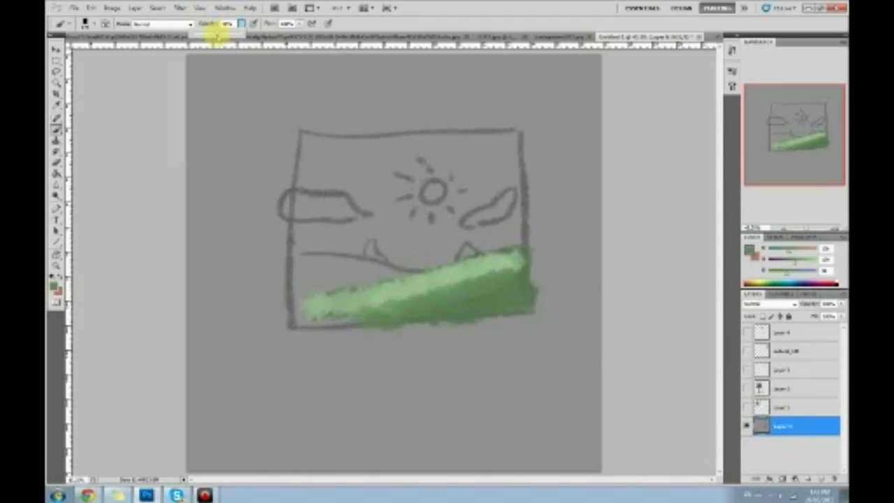
mouse_move(491, 281)
left_mouse_down()
mouse_move(505, 259)
mouse_move(455, 280)
mouse_move(499, 265)
mouse_move(514, 271)
mouse_move(509, 261)
mouse_move(522, 270)
left_mouse_up()
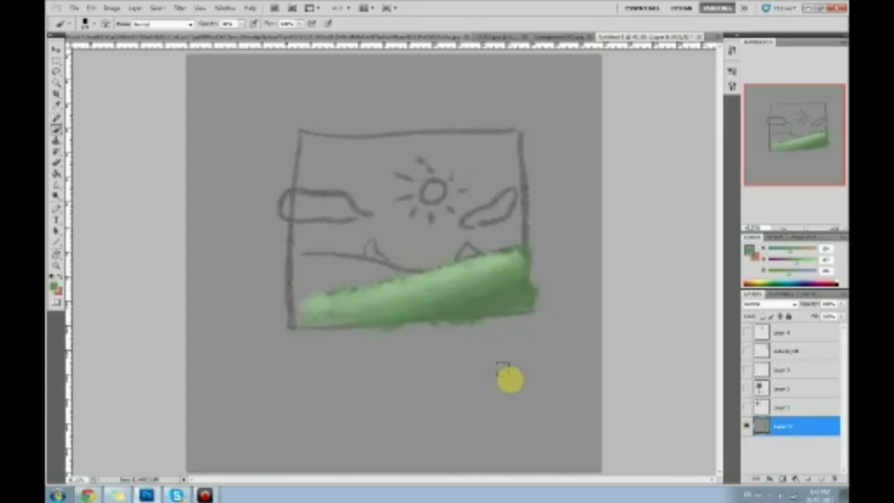
left_click(501, 288, "alt")
mouse_move(501, 288)
left_mouse_down()
mouse_move(454, 305)
mouse_move(478, 275)
mouse_move(454, 292)
mouse_move(377, 317)
left_mouse_up()
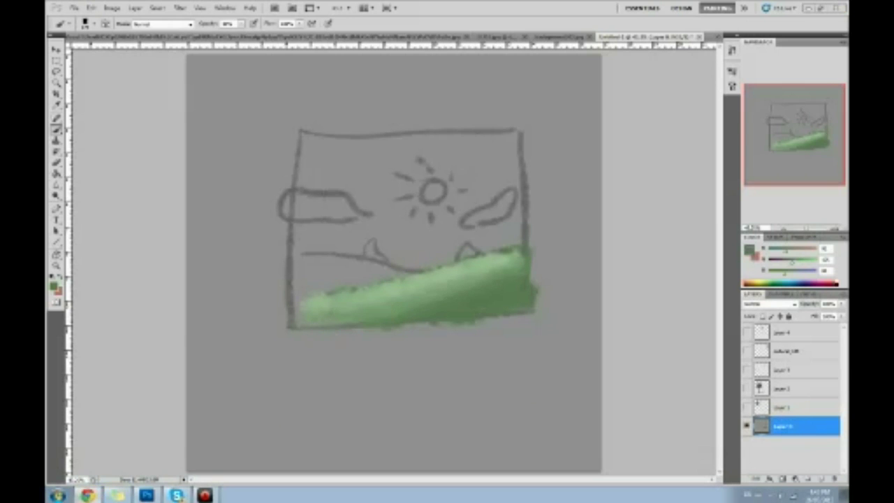
- Maximize the browser and go back through history to the Heart of the Swarm matte shot
left_click(87, 495)
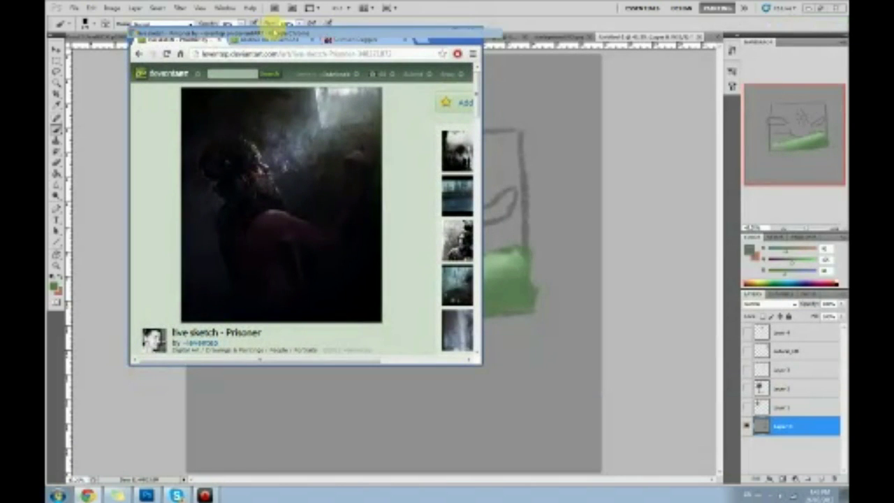
double_click(269, 26)
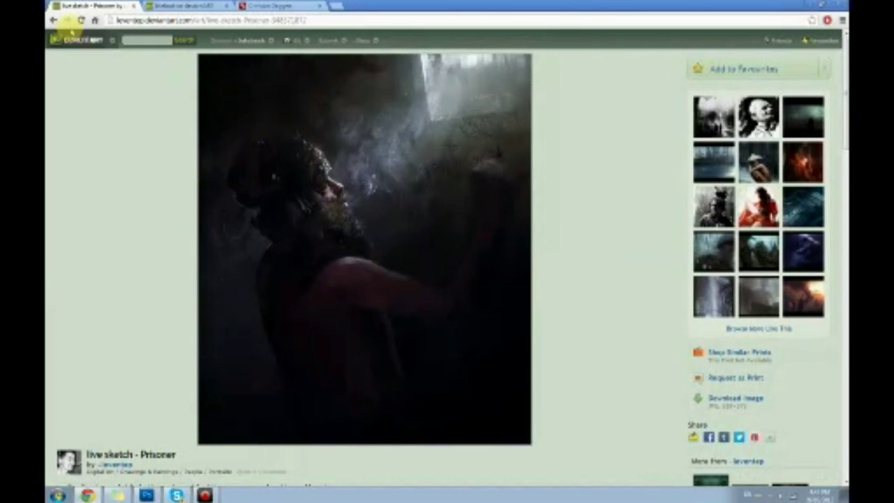
left_click(54, 20)
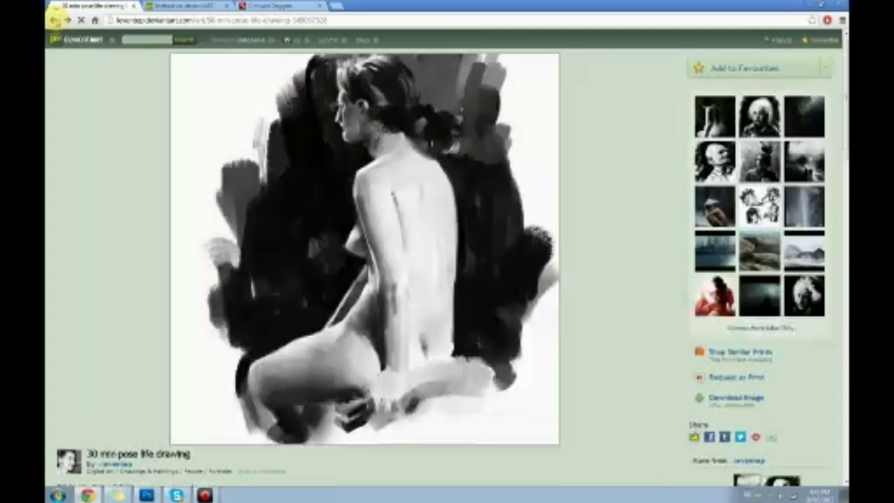
left_click(54, 20)
left_click(54, 20)
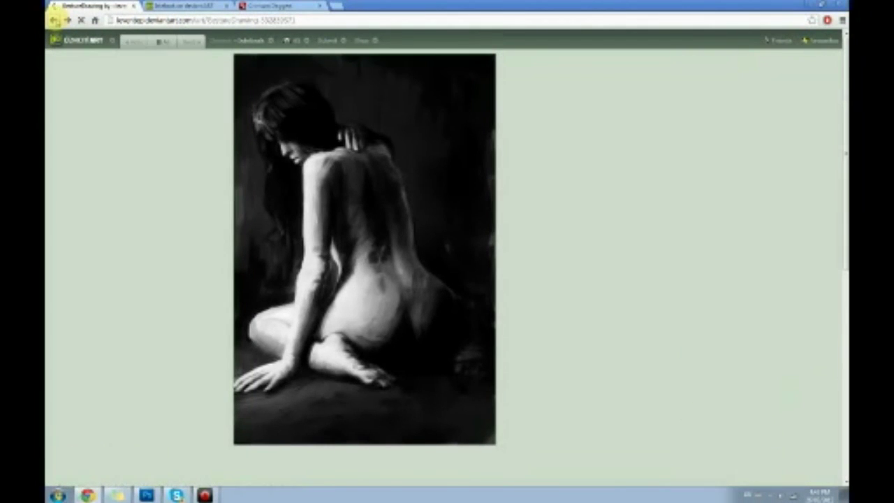
left_click(54, 20)
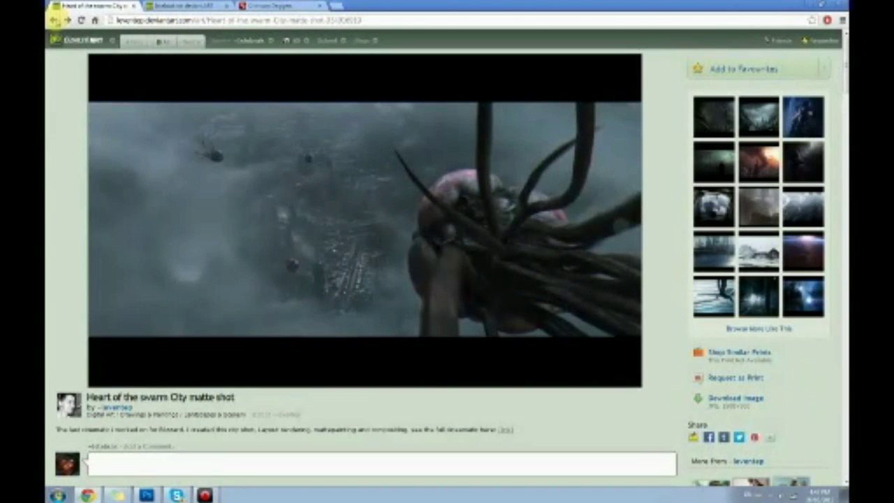
left_click(54, 20)
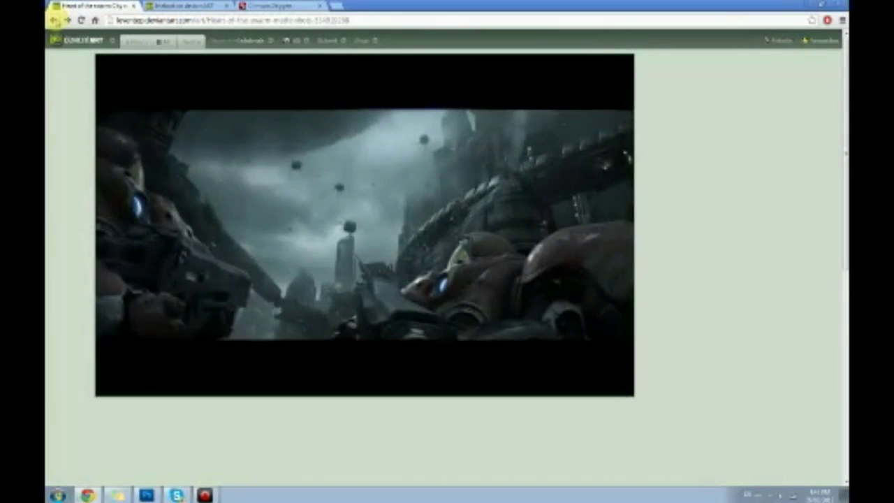
- Continue back through the gallery to the spaceship panorama and view it at full size
left_click(54, 20)
left_click(54, 20)
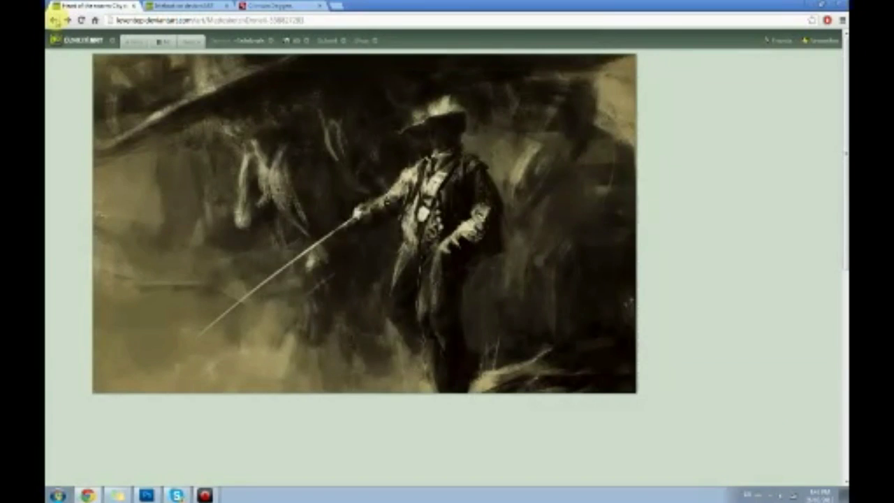
left_click(54, 19)
left_click(54, 20)
left_click(67, 19)
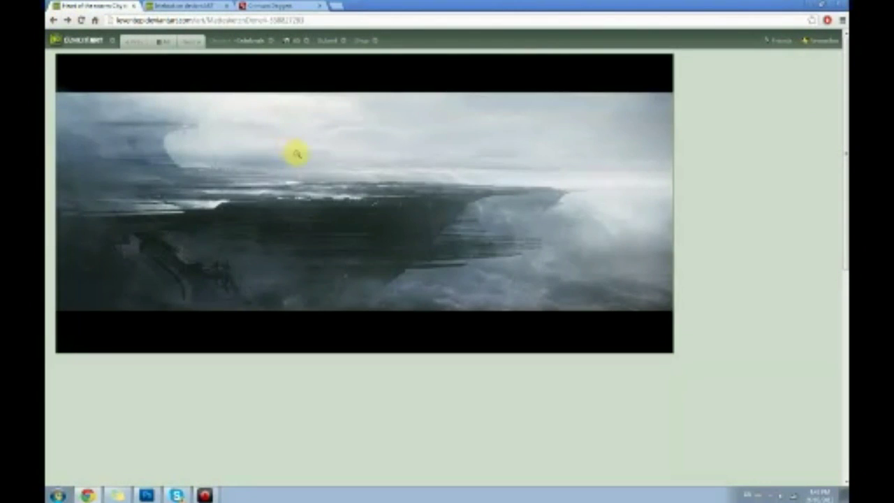
left_click(336, 190)
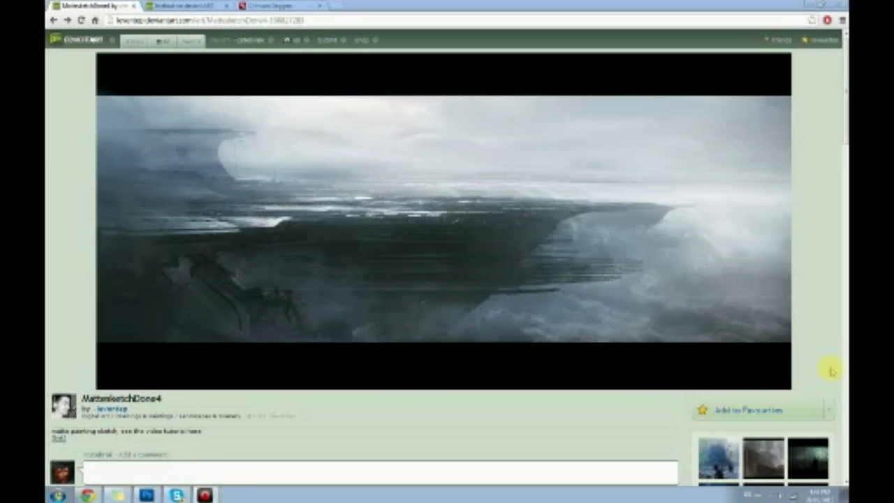
left_click(57, 495)
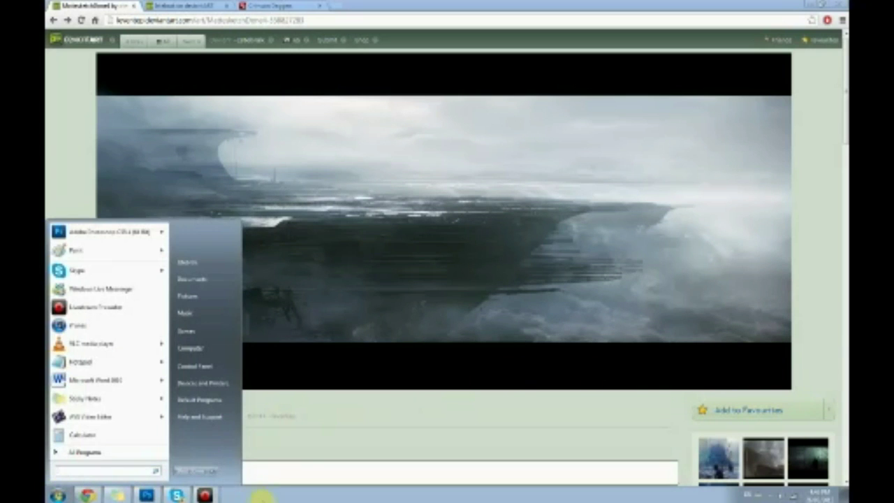
left_click(268, 497)
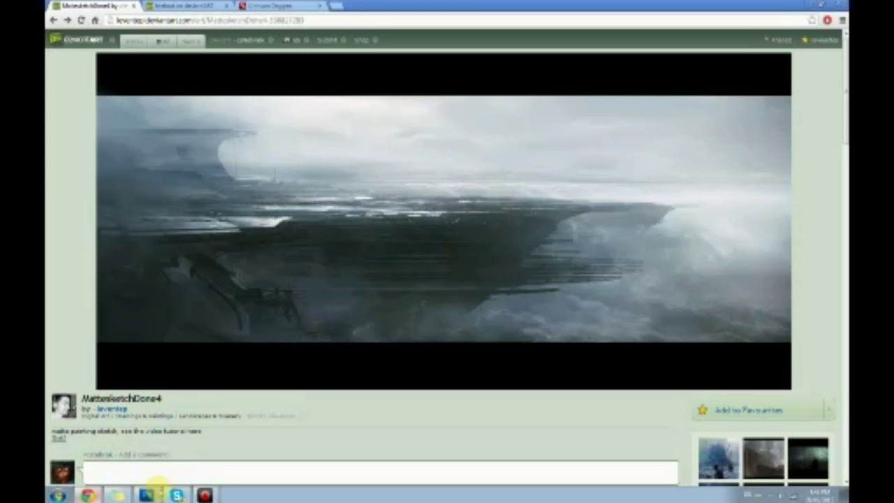
- Zoom in on the green hill and paint dark diagonal grass strokes across it
left_click(148, 494)
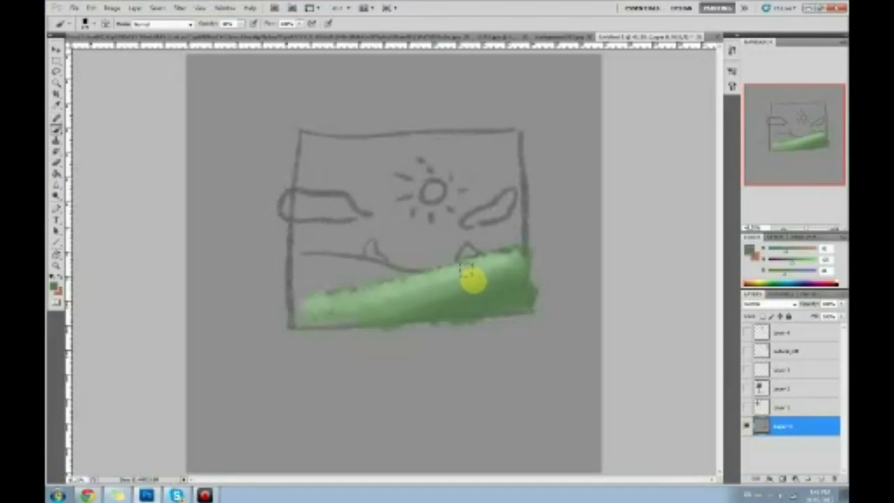
key("ctrl+plus")
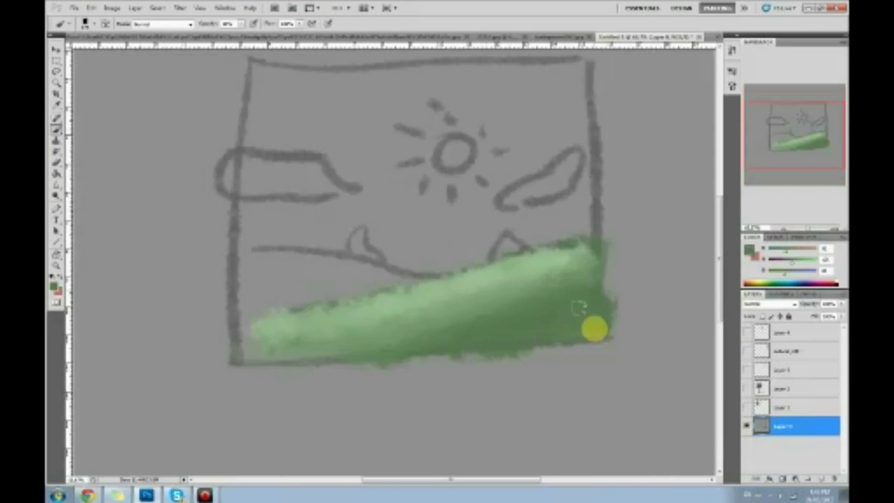
scroll(543, 336, "right", 2)
right_click(477, 266)
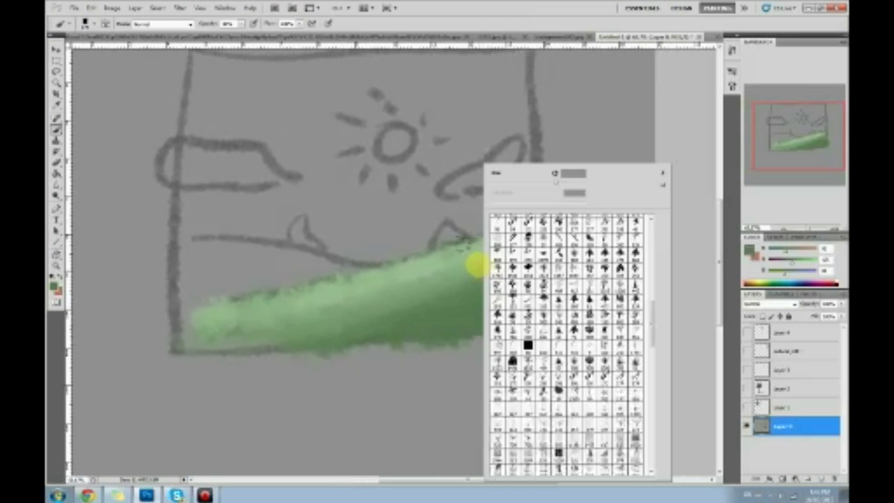
left_click(674, 312)
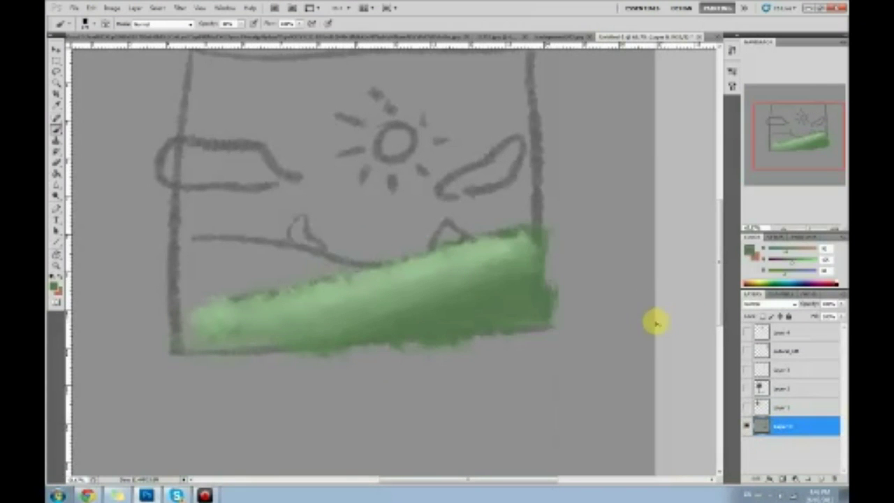
key("ctrl+minus")
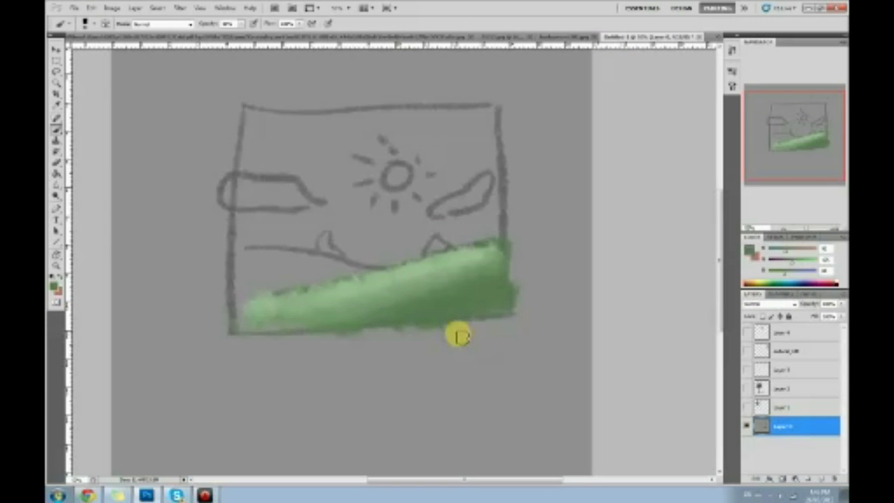
key("z")
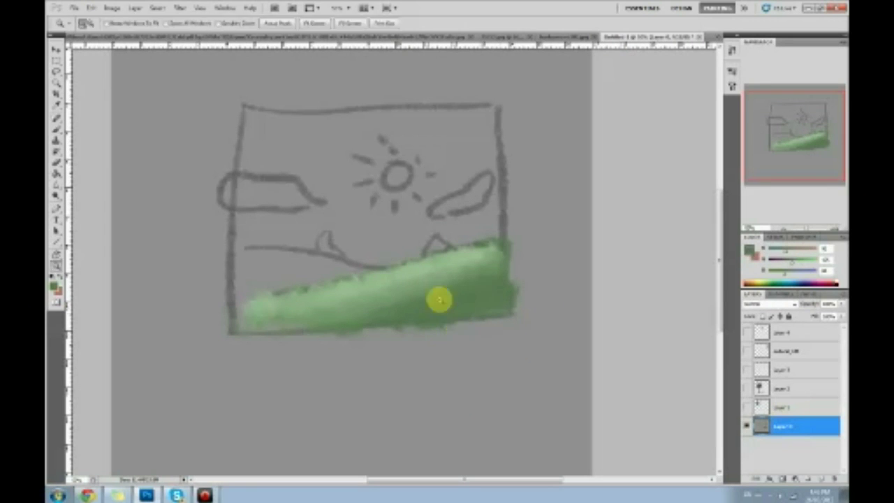
left_click_drag(479, 313, 515, 331)
key("b")
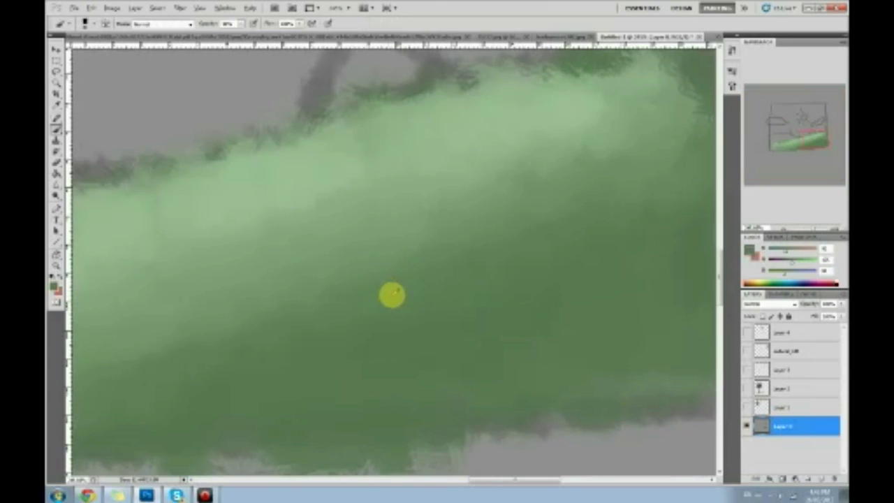
mouse_move(232, 240)
left_mouse_down()
mouse_move(253, 219)
mouse_move(293, 218)
mouse_move(341, 187)
mouse_move(374, 183)
mouse_move(372, 221)
mouse_move(396, 232)
mouse_move(431, 207)
mouse_move(442, 168)
mouse_move(419, 134)
mouse_move(350, 136)
mouse_move(285, 155)
mouse_move(264, 144)
mouse_move(233, 149)
mouse_move(248, 176)
mouse_move(280, 167)
mouse_move(292, 181)
mouse_move(414, 167)
left_mouse_up()
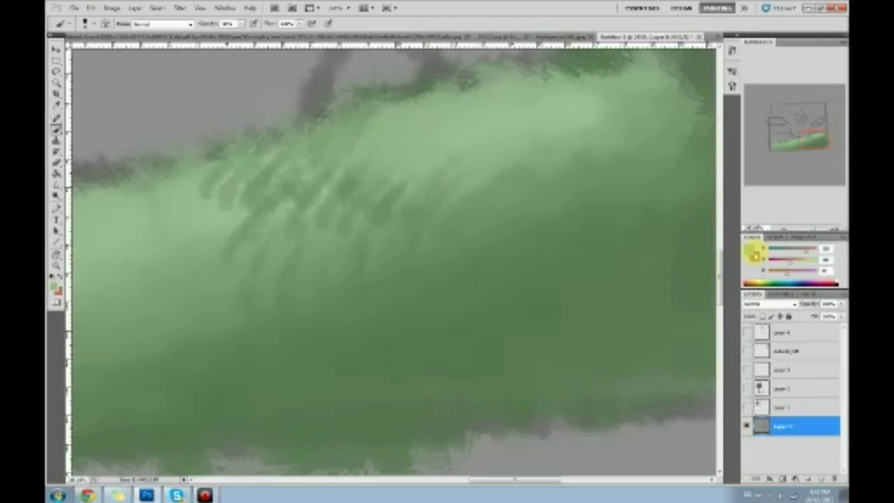
- Pick a lighter green and paint grass strokes along the hilltop
left_click(748, 250)
left_click(576, 174)
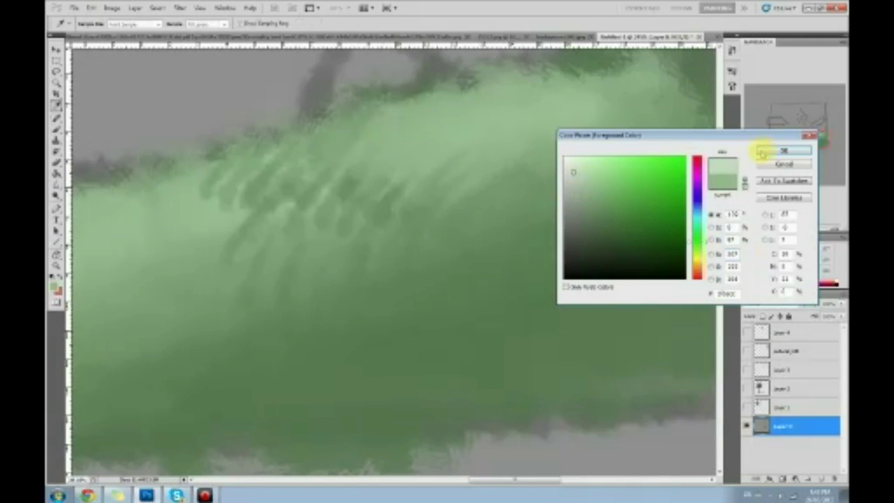
left_click(764, 150)
mouse_move(438, 152)
left_mouse_down()
mouse_move(422, 134)
mouse_move(380, 160)
mouse_move(369, 148)
mouse_move(348, 162)
mouse_move(444, 128)
mouse_move(496, 125)
mouse_move(521, 142)
mouse_move(538, 135)
mouse_move(541, 145)
mouse_move(535, 131)
mouse_move(449, 135)
mouse_move(424, 121)
left_mouse_up()
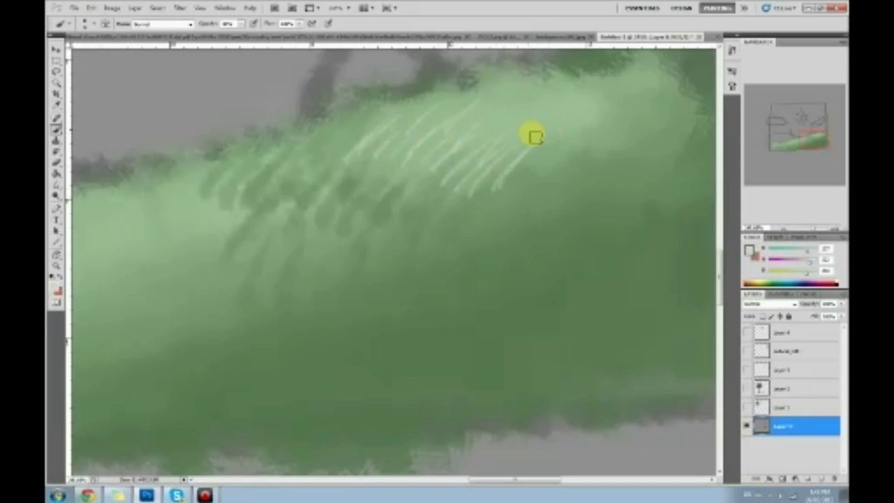
key("ctrl+0")
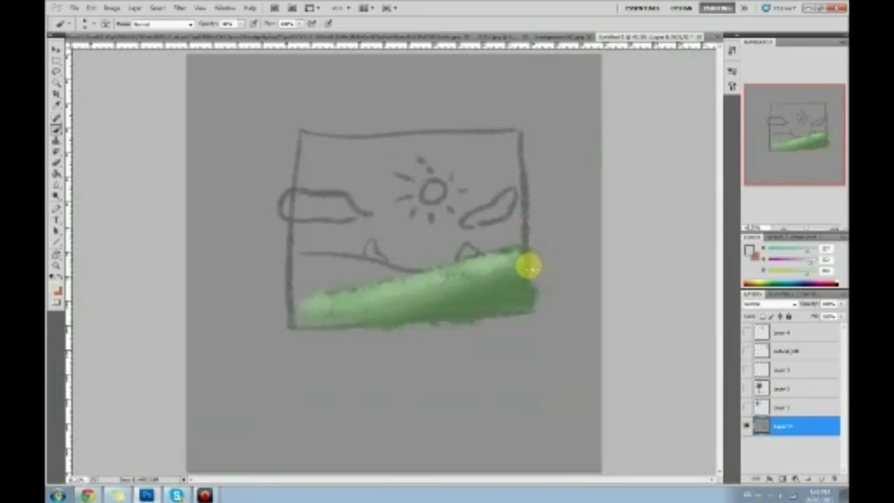
scroll(533, 275, "up", 2)
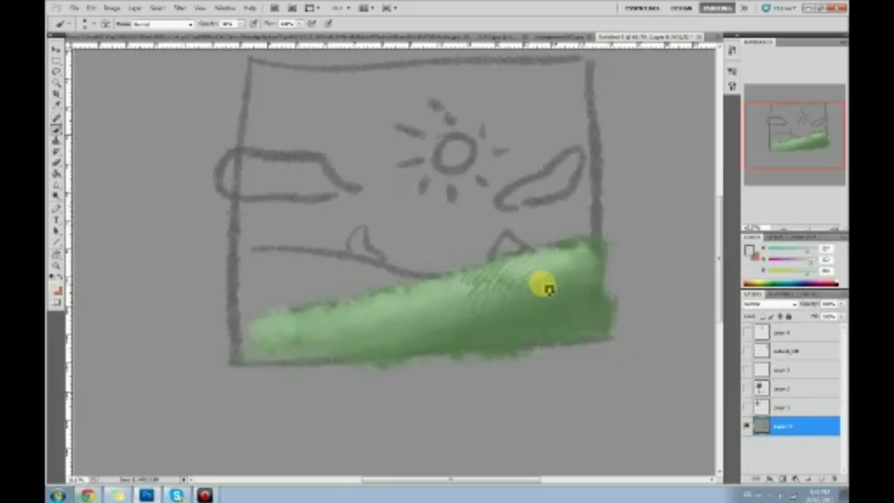
- Revert some recent grass strokes to an earlier state in the History panel
left_click(731, 51)
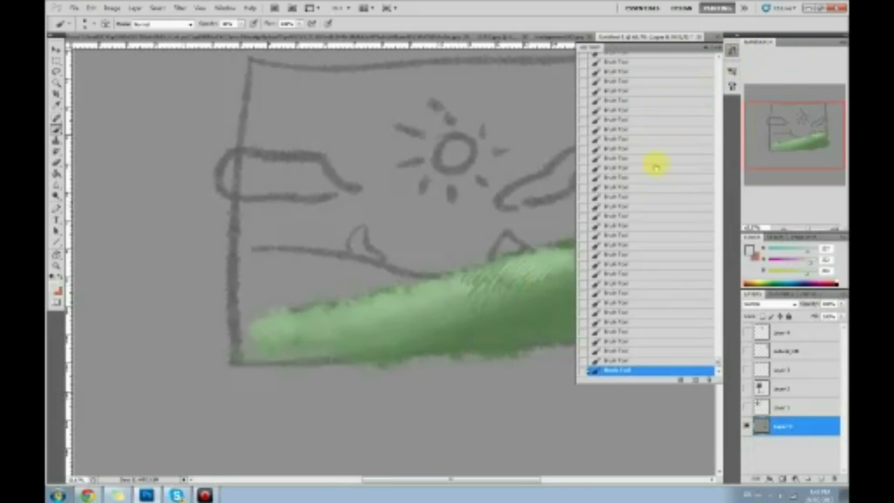
key("ctrl+alt+z")
key("ctrl+alt+z")
key("ctrl+alt+z")
key("ctrl+alt+z")
key("ctrl+alt+z")
key("shift+ctrl+z")
key("shift+ctrl+z")
key("shift+ctrl+z")
key("shift+ctrl+z")
key("shift+ctrl+z")
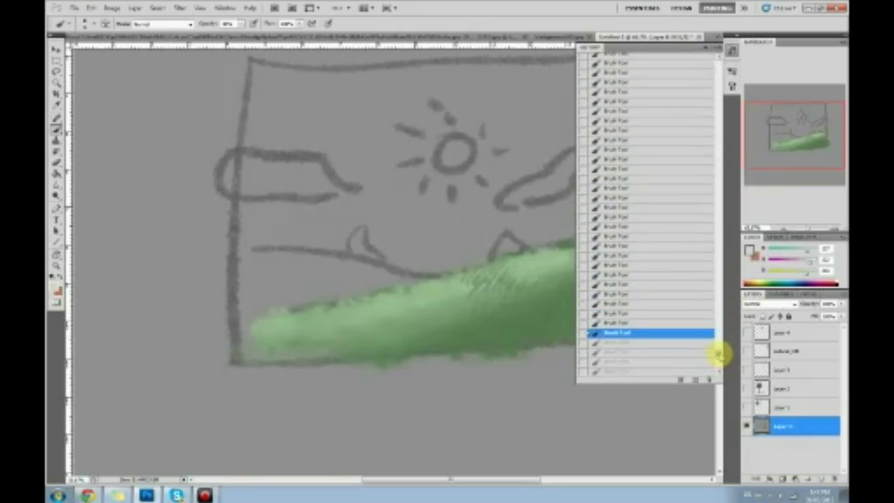
left_click(650, 77)
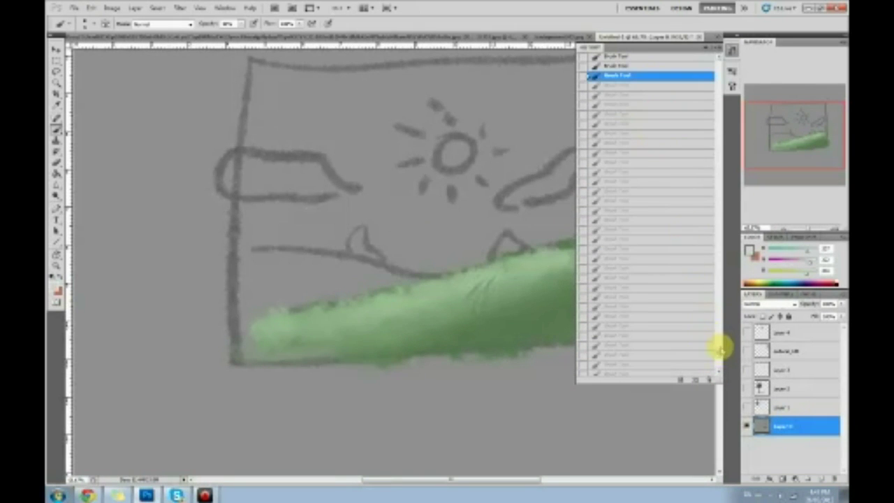
left_click(660, 225)
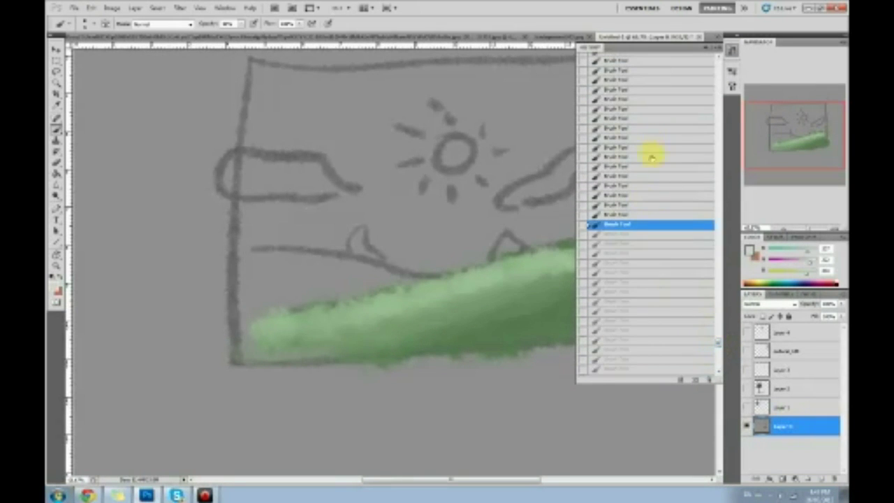
left_click(626, 264)
left_click(731, 51)
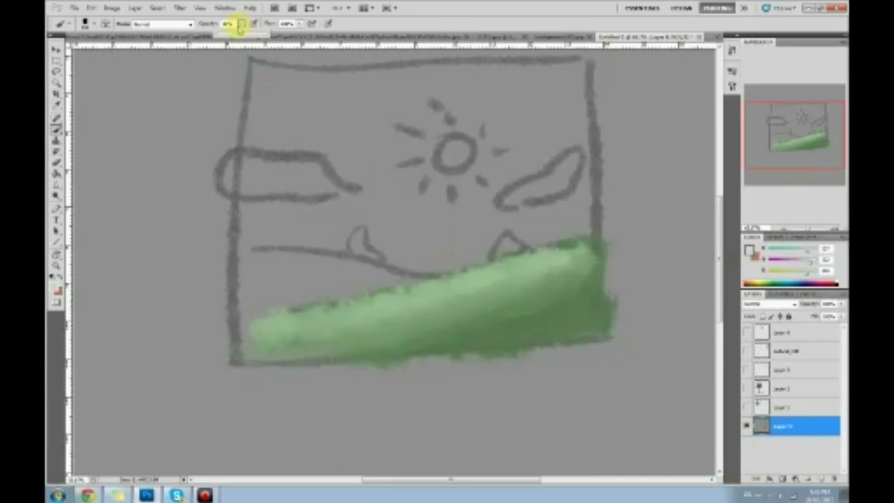
- Sample the hill green and fill the left back hill with a light green wash
left_click(508, 300, "alt")
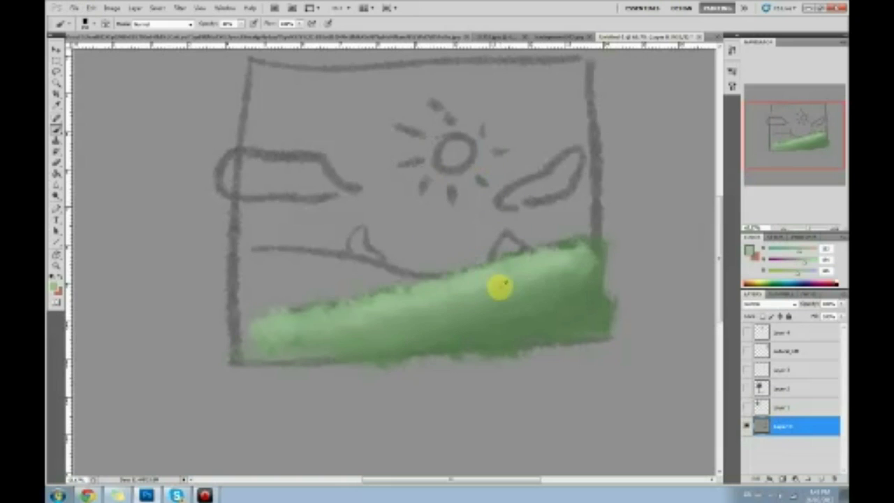
mouse_move(331, 247)
left_mouse_down()
mouse_move(344, 275)
mouse_move(366, 280)
left_mouse_up()
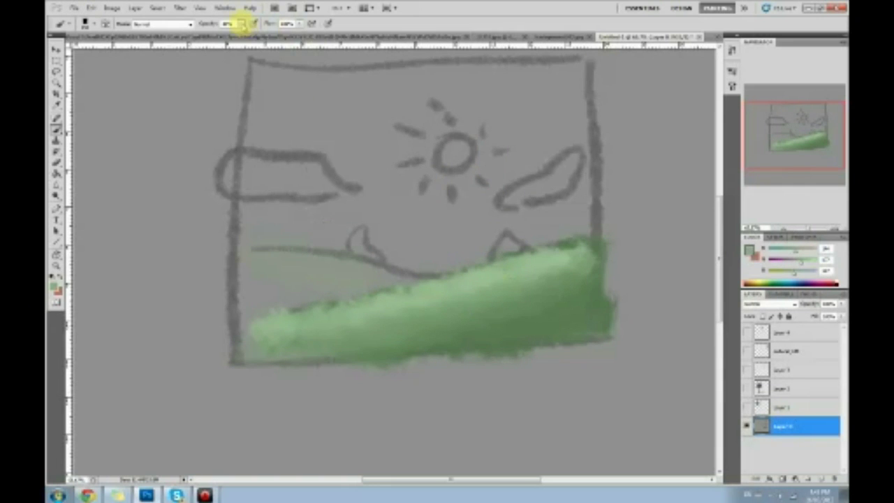
mouse_move(296, 276)
left_mouse_down()
mouse_move(303, 279)
mouse_move(286, 291)
mouse_move(294, 266)
mouse_move(387, 282)
mouse_move(247, 303)
mouse_move(242, 279)
mouse_move(369, 271)
mouse_move(273, 254)
left_mouse_up()
- Choose a light sky blue and paint it over the whole sky area
left_click(748, 248)
left_click(621, 226)
left_click(698, 221)
left_click_drag(698, 217, 700, 224)
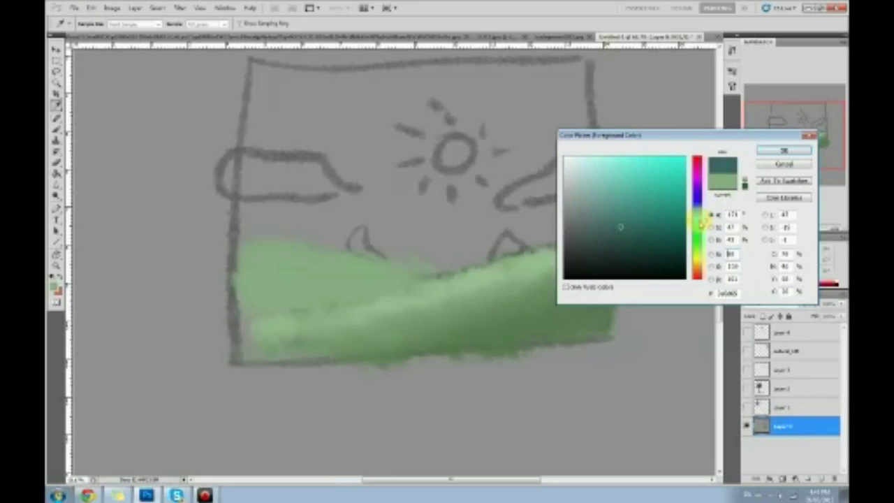
mouse_move(624, 199)
left_mouse_down()
mouse_move(622, 183)
mouse_move(634, 187)
left_mouse_up()
left_click_drag(699, 218, 698, 211)
left_click(610, 197)
left_click_drag(610, 196, 633, 176)
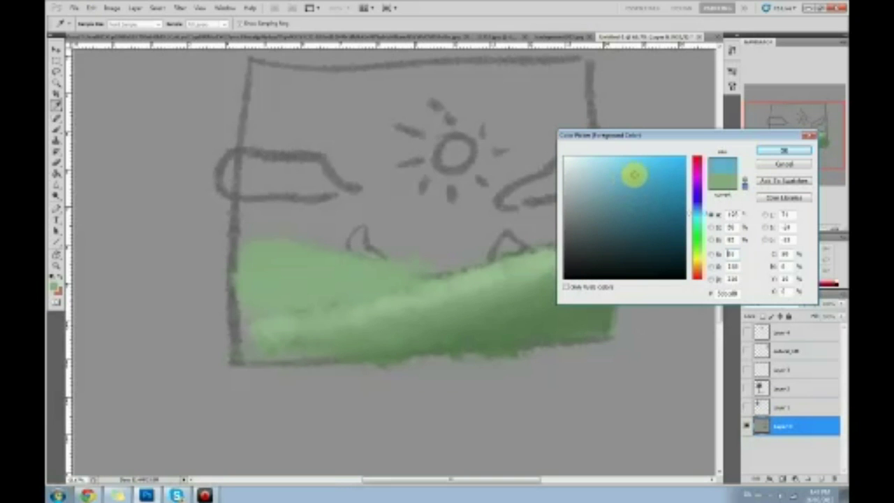
left_click(784, 150)
left_click(514, 85)
mouse_move(445, 85)
left_mouse_down()
mouse_move(563, 64)
mouse_move(338, 88)
mouse_move(206, 131)
mouse_move(259, 176)
mouse_move(303, 194)
mouse_move(436, 192)
mouse_move(360, 222)
mouse_move(417, 234)
mouse_move(554, 206)
mouse_move(572, 165)
mouse_move(542, 168)
mouse_move(556, 180)
mouse_move(598, 144)
mouse_move(552, 198)
mouse_move(461, 232)
mouse_move(407, 227)
mouse_move(264, 205)
mouse_move(448, 221)
mouse_move(382, 207)
mouse_move(409, 215)
mouse_move(493, 190)
mouse_move(315, 182)
mouse_move(308, 190)
mouse_move(347, 196)
mouse_move(281, 187)
mouse_move(504, 198)
mouse_move(511, 211)
mouse_move(554, 203)
mouse_move(469, 210)
mouse_move(306, 120)
mouse_move(281, 69)
mouse_move(247, 99)
mouse_move(235, 141)
mouse_move(437, 181)
mouse_move(477, 234)
left_mouse_up()
- Refine the front and back hills with sampled dark and light greens, touching up the sky edge
left_click(559, 299, "alt")
mouse_move(559, 299)
left_mouse_down()
mouse_move(475, 315)
mouse_move(568, 290)
mouse_move(539, 281)
mouse_move(299, 330)
mouse_move(566, 266)
mouse_move(275, 332)
mouse_move(563, 277)
mouse_move(350, 327)
mouse_move(411, 339)
mouse_move(480, 337)
mouse_move(540, 308)
mouse_move(478, 272)
mouse_move(487, 274)
mouse_move(441, 279)
mouse_move(583, 234)
mouse_move(387, 283)
mouse_move(367, 308)
mouse_move(515, 318)
left_mouse_up()
left_click(359, 275, "alt")
mouse_move(359, 275)
left_mouse_down()
mouse_move(394, 280)
mouse_move(410, 265)
mouse_move(430, 265)
mouse_move(249, 253)
mouse_move(247, 232)
mouse_move(238, 247)
mouse_move(243, 270)
mouse_move(441, 256)
mouse_move(397, 235)
mouse_move(407, 251)
mouse_move(486, 253)
mouse_move(448, 211)
mouse_move(459, 210)
mouse_move(467, 238)
mouse_move(449, 259)
mouse_move(480, 263)
mouse_move(400, 261)
left_mouse_up()
left_click(419, 261, "alt")
left_click(449, 258, "alt")
mouse_move(454, 270)
left_mouse_down()
mouse_move(418, 260)
mouse_move(466, 273)
mouse_move(513, 254)
mouse_move(438, 280)
left_mouse_up()
left_click(478, 247, "alt")
mouse_move(479, 247)
left_mouse_down()
mouse_move(473, 258)
mouse_move(423, 256)
left_mouse_up()
- Pick a pale yellow and paint a larger sun near the top of the sky
left_click_drag(692, 194, 702, 264)
left_click_drag(585, 194, 577, 173)
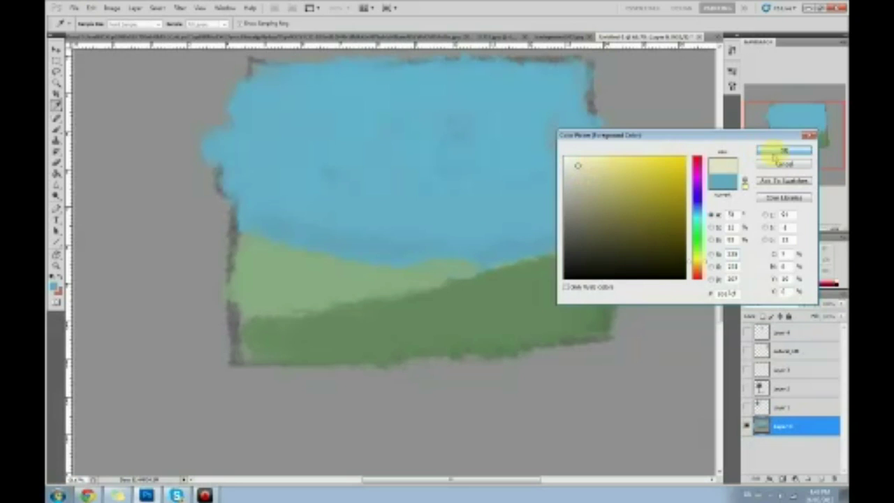
left_click(777, 151)
key("b")
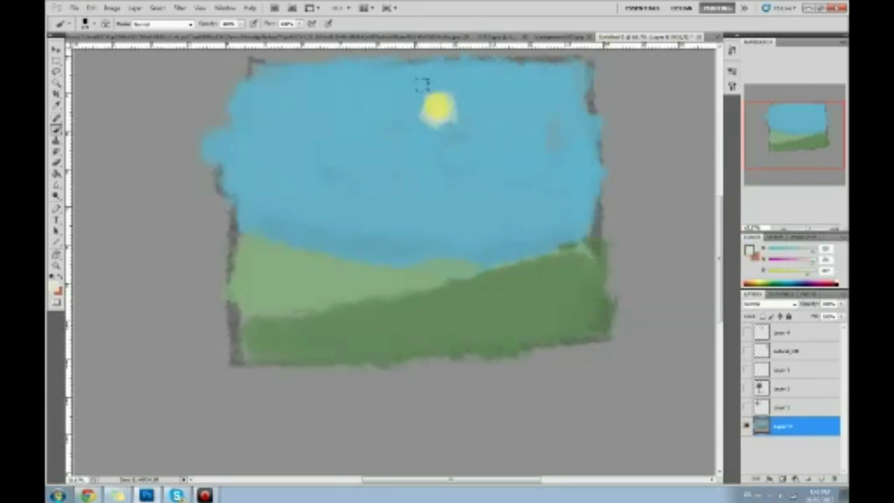
left_click_drag(434, 97, 456, 118)
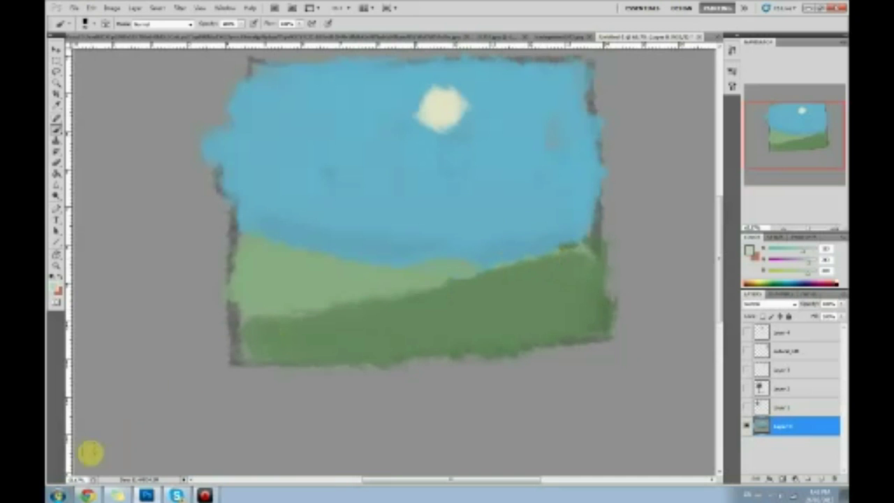
left_click(87, 495)
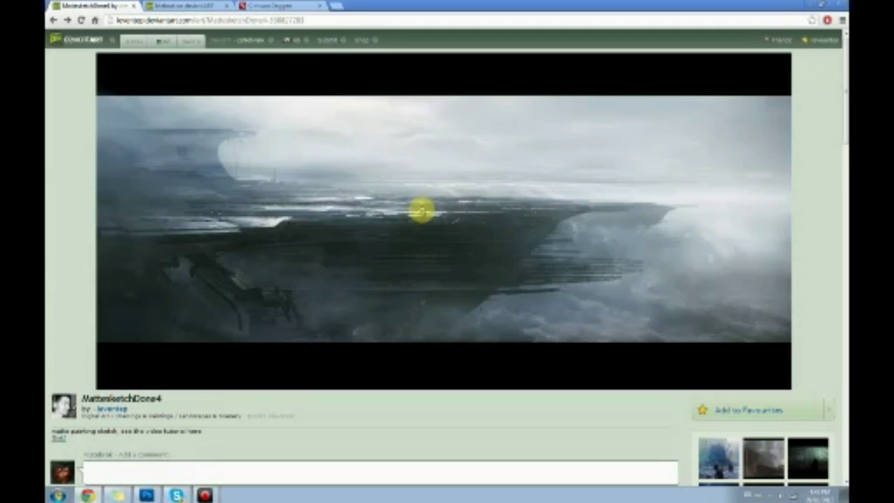
- Switch from the DeviantArt reference back to the Photoshop landscape
left_click(146, 494)
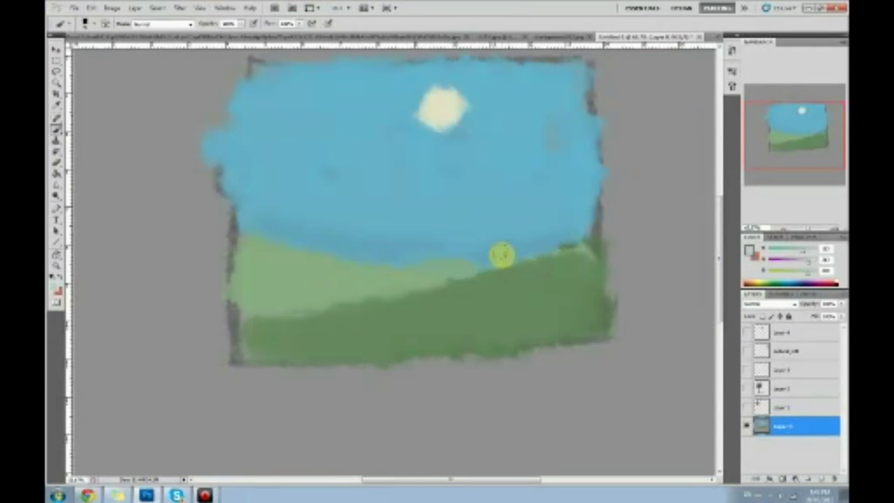
- Brush a light green horizon line, then a light tan highlight along the hill ridge
mouse_move(580, 248)
left_mouse_down()
mouse_move(399, 296)
mouse_move(293, 308)
left_mouse_up()
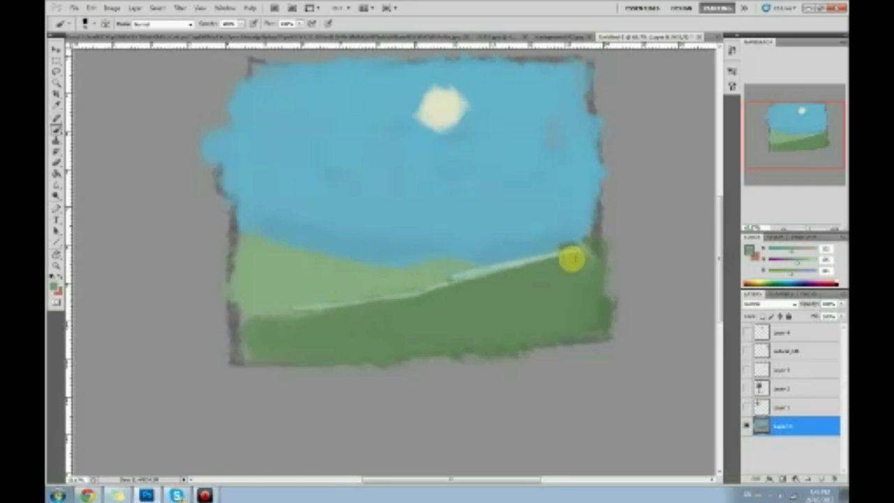
left_click(749, 250)
left_click_drag(697, 239, 696, 266)
left_click_drag(603, 206, 588, 174)
left_click(784, 151)
left_click_drag(569, 246, 405, 289)
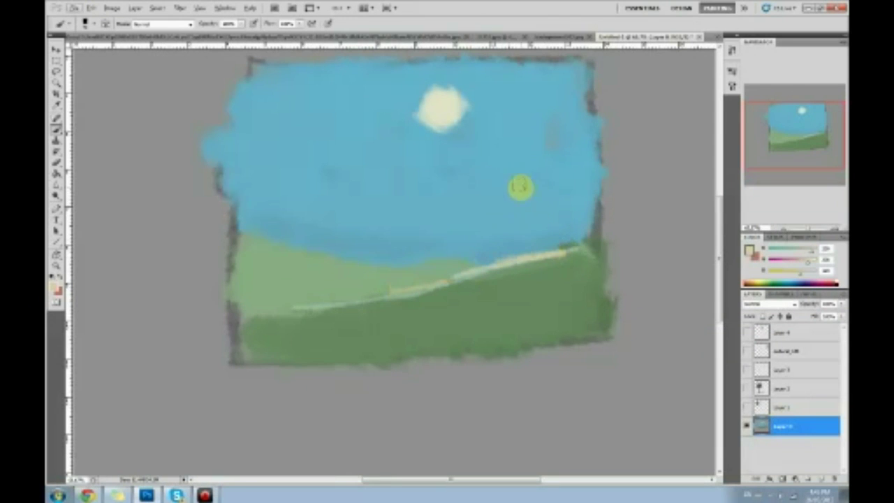
mouse_move(561, 251)
left_mouse_down()
mouse_move(569, 254)
mouse_move(555, 259)
mouse_move(574, 253)
mouse_move(514, 259)
mouse_move(579, 248)
mouse_move(371, 297)
mouse_move(237, 312)
mouse_move(445, 287)
left_mouse_up()
left_click(561, 263, "alt")
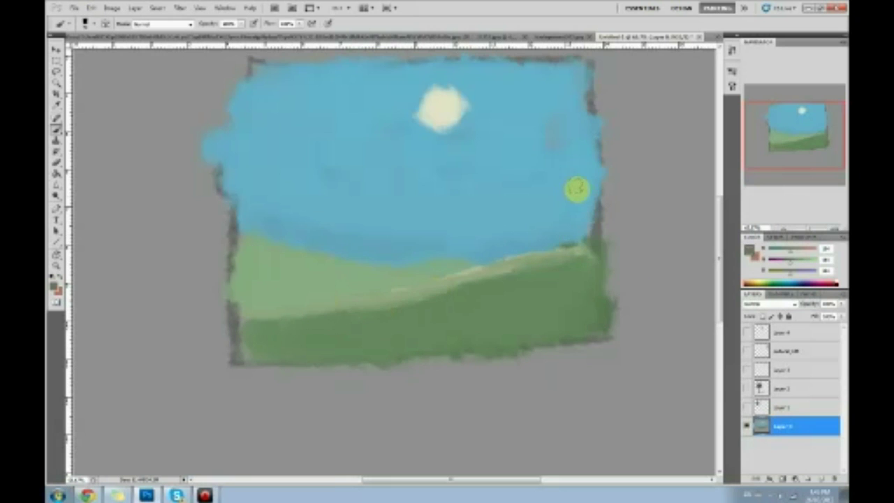
key("ctrl+minus")
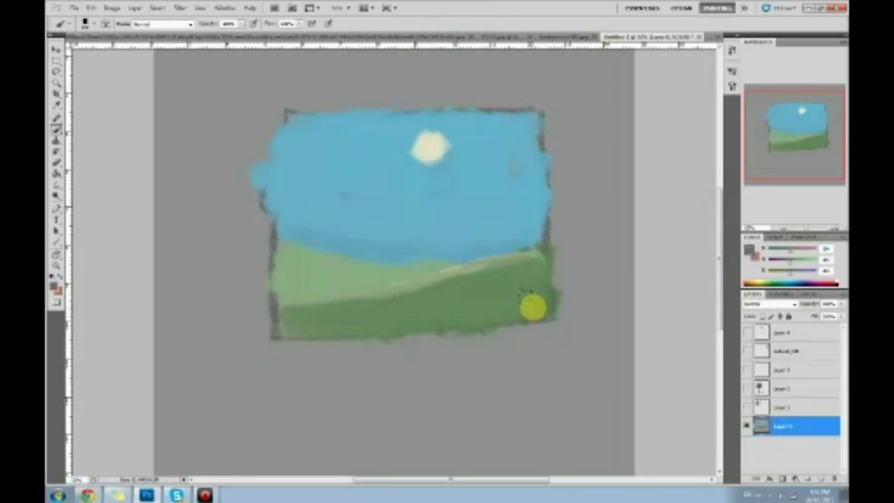
- Darken the lower hill band, lower the sky line, and blend greens along the ridge
left_click_drag(518, 310, 405, 305)
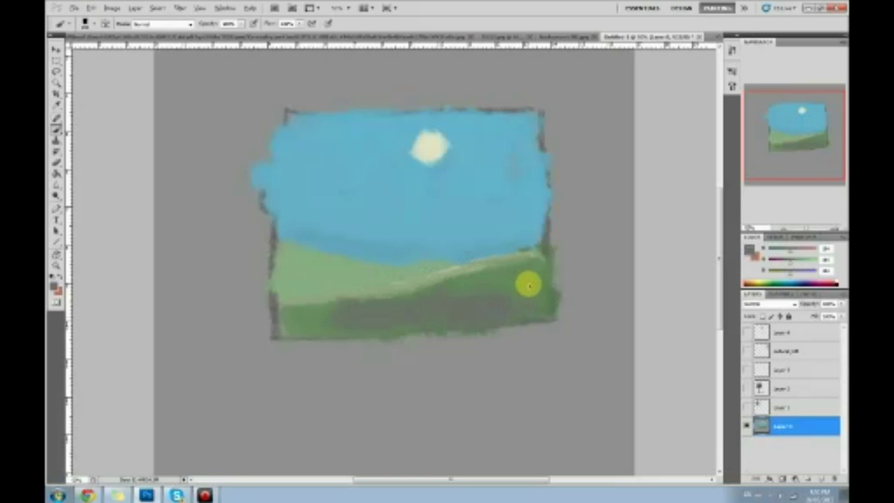
key("ctrl+z")
mouse_move(549, 297)
left_mouse_down()
mouse_move(533, 273)
mouse_move(448, 292)
mouse_move(465, 290)
mouse_move(305, 299)
mouse_move(378, 296)
mouse_move(303, 290)
mouse_move(418, 274)
mouse_move(261, 298)
mouse_move(282, 306)
mouse_move(474, 240)
mouse_move(489, 266)
mouse_move(291, 285)
mouse_move(302, 288)
mouse_move(384, 275)
mouse_move(291, 234)
mouse_move(341, 272)
mouse_move(376, 276)
mouse_move(307, 270)
mouse_move(289, 245)
mouse_move(275, 256)
mouse_move(263, 239)
mouse_move(295, 244)
mouse_move(280, 226)
mouse_move(340, 244)
mouse_move(379, 269)
left_mouse_up()
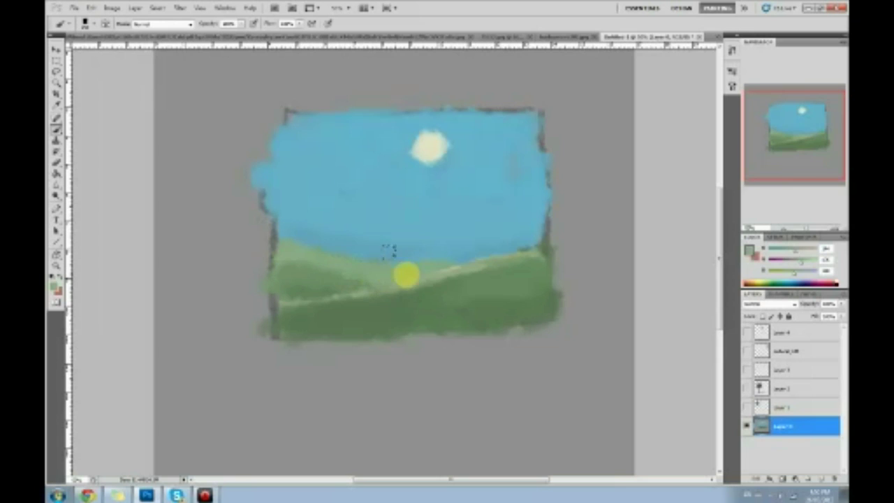
left_click(431, 235, "alt")
mouse_move(431, 235)
left_mouse_down()
mouse_move(406, 240)
mouse_move(383, 229)
mouse_move(428, 231)
mouse_move(363, 216)
mouse_move(330, 219)
mouse_move(364, 229)
mouse_move(274, 200)
left_mouse_up()
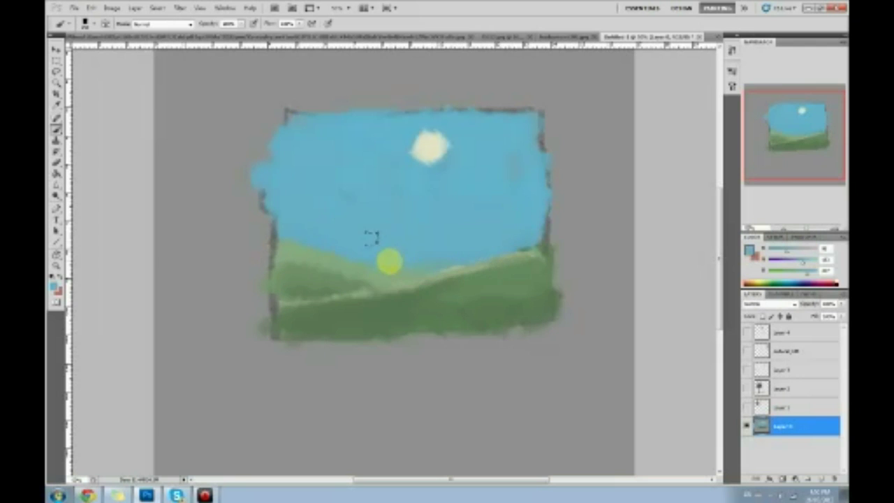
left_click(331, 250, "alt")
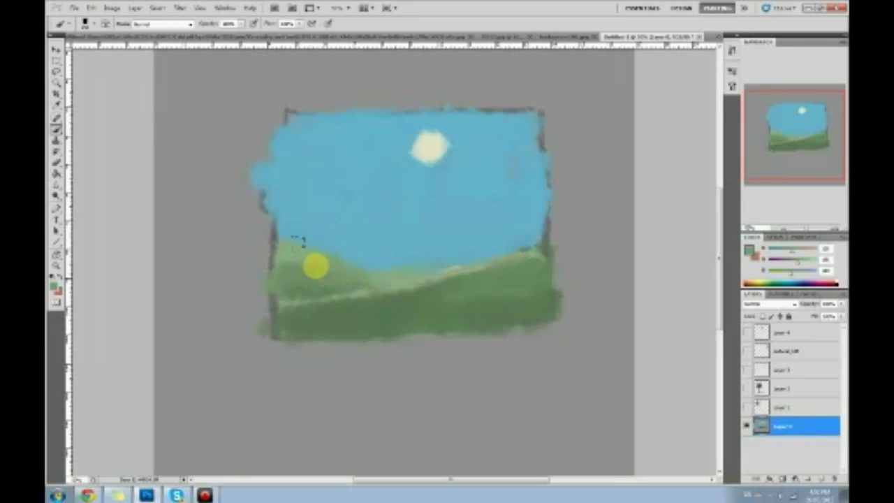
mouse_move(324, 249)
left_mouse_down()
mouse_move(269, 232)
mouse_move(332, 252)
mouse_move(470, 243)
mouse_move(440, 295)
mouse_move(407, 271)
mouse_move(253, 289)
mouse_move(426, 282)
mouse_move(451, 292)
mouse_move(480, 285)
mouse_move(508, 232)
left_mouse_up()
left_click(455, 299)
mouse_move(448, 300)
left_mouse_down()
mouse_move(511, 301)
mouse_move(535, 285)
mouse_move(475, 276)
mouse_move(528, 259)
mouse_move(429, 289)
mouse_move(517, 267)
left_mouse_up()
left_click(440, 257, "alt")
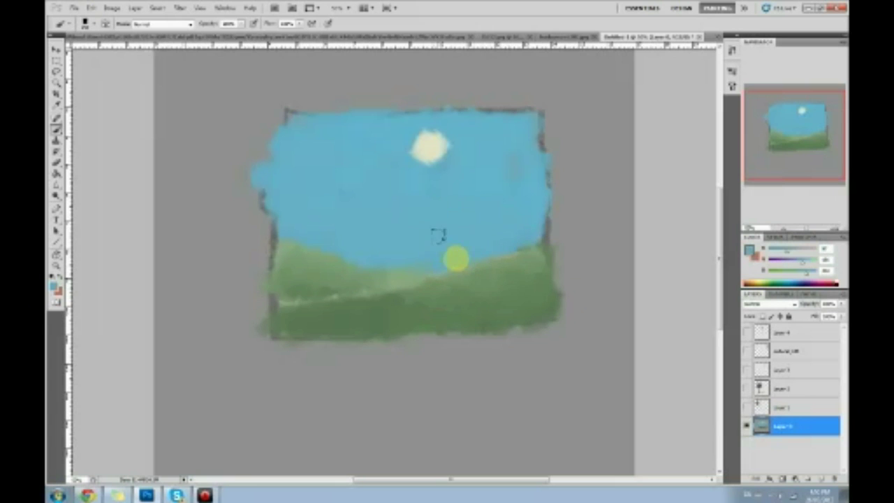
left_click(517, 255, "alt")
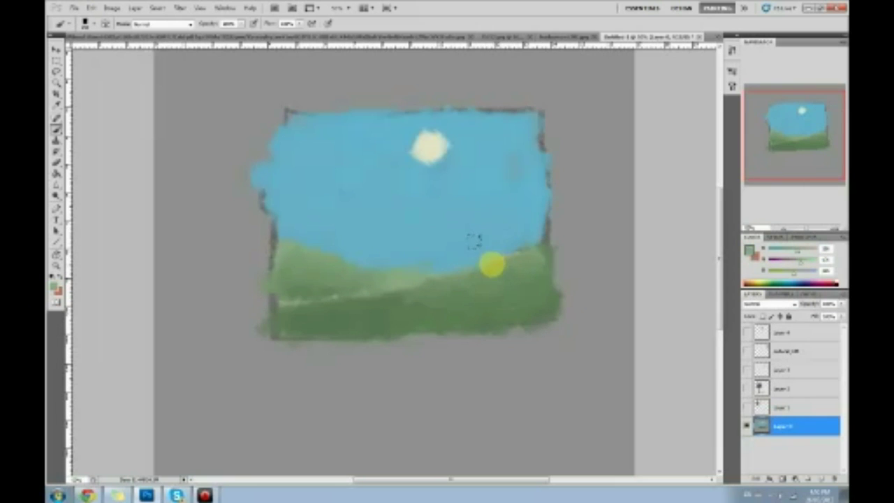
mouse_move(466, 270)
left_mouse_down()
mouse_move(403, 287)
mouse_move(535, 250)
mouse_move(347, 296)
mouse_move(412, 284)
mouse_move(301, 327)
mouse_move(289, 323)
mouse_move(307, 309)
mouse_move(273, 301)
mouse_move(387, 287)
left_mouse_up()
- Paint out the white sun with sky blue, add a small pale sun with haze, and highlight the hill line
left_click(452, 244, "alt")
mouse_move(452, 152)
left_mouse_down()
mouse_move(451, 129)
mouse_move(455, 154)
mouse_move(416, 161)
mouse_move(446, 139)
left_mouse_up()
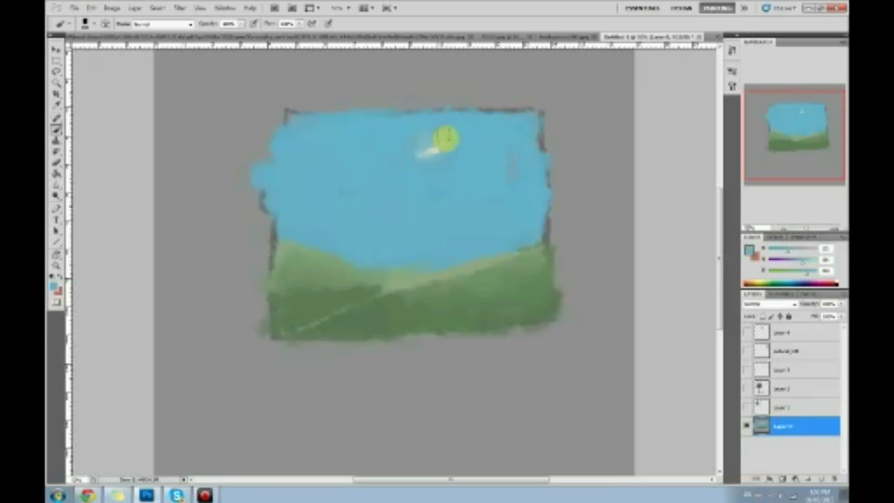
left_click(431, 151, "alt")
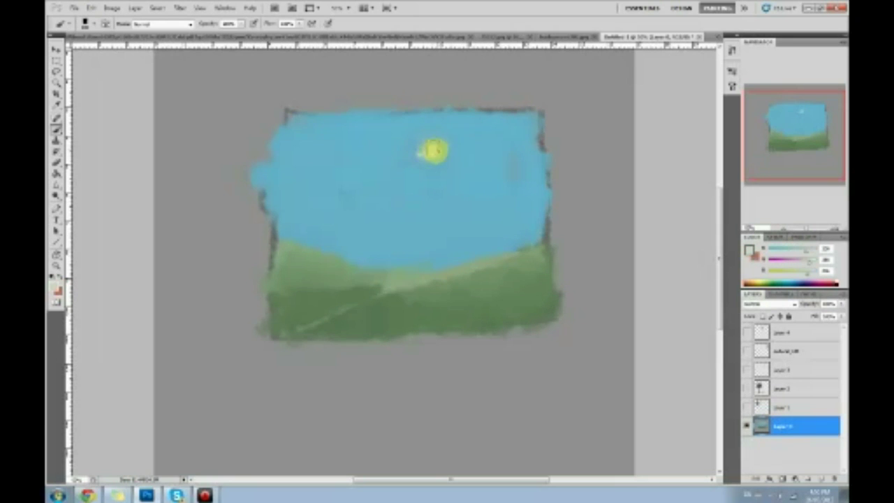
mouse_move(428, 145)
left_mouse_down()
mouse_move(425, 156)
mouse_move(398, 140)
mouse_move(439, 124)
mouse_move(452, 143)
left_mouse_up()
mouse_move(406, 176)
left_mouse_down()
mouse_move(385, 179)
mouse_move(470, 175)
mouse_move(394, 210)
mouse_move(423, 277)
left_mouse_up()
left_click(430, 153, "alt")
mouse_move(489, 258)
left_mouse_down()
mouse_move(387, 293)
mouse_move(517, 254)
left_mouse_up()
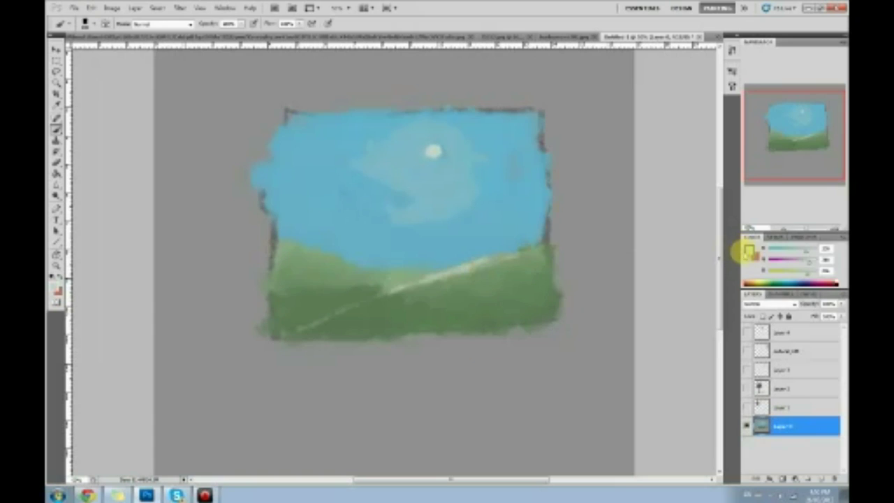
- Pick a pale green and rework the hills with lighter and darker green patches
left_click(748, 252)
left_click(591, 184)
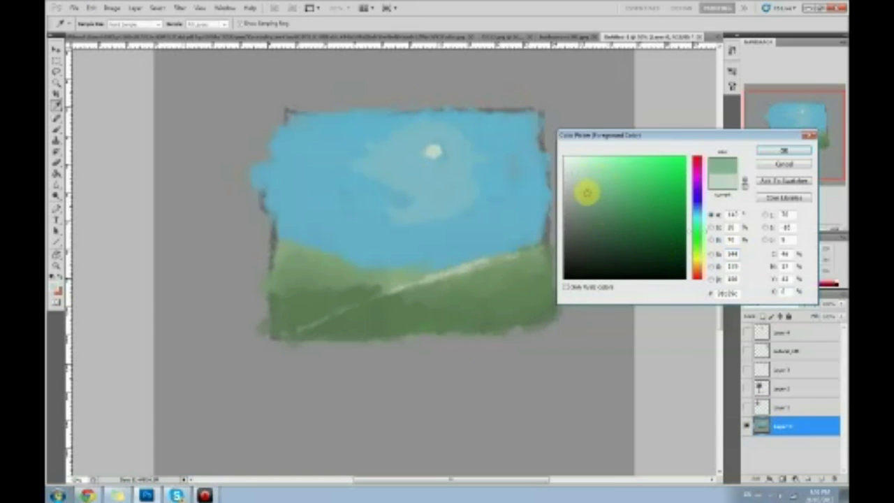
left_click(783, 149)
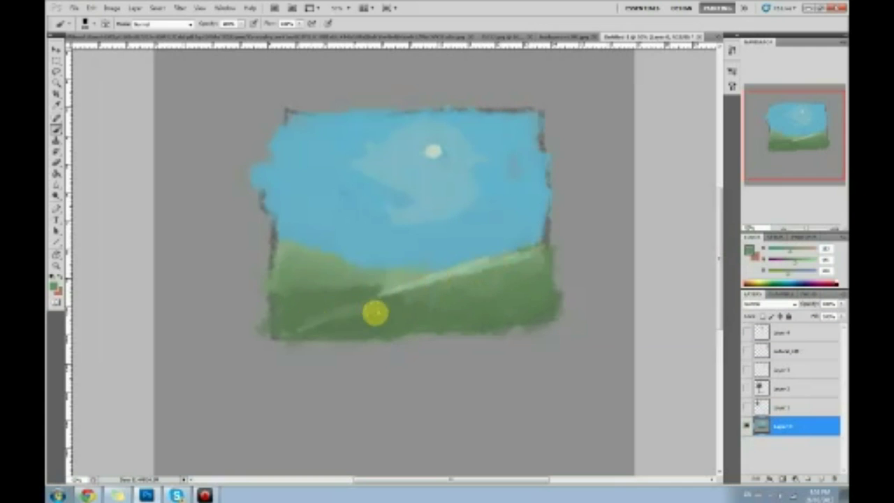
mouse_move(374, 310)
left_mouse_down()
mouse_move(315, 322)
mouse_move(349, 309)
mouse_move(490, 296)
mouse_move(322, 303)
mouse_move(382, 315)
mouse_move(293, 314)
mouse_move(428, 327)
left_mouse_up()
left_click(401, 285, "alt")
mouse_move(401, 286)
left_mouse_down()
mouse_move(291, 296)
mouse_move(429, 310)
left_mouse_up()
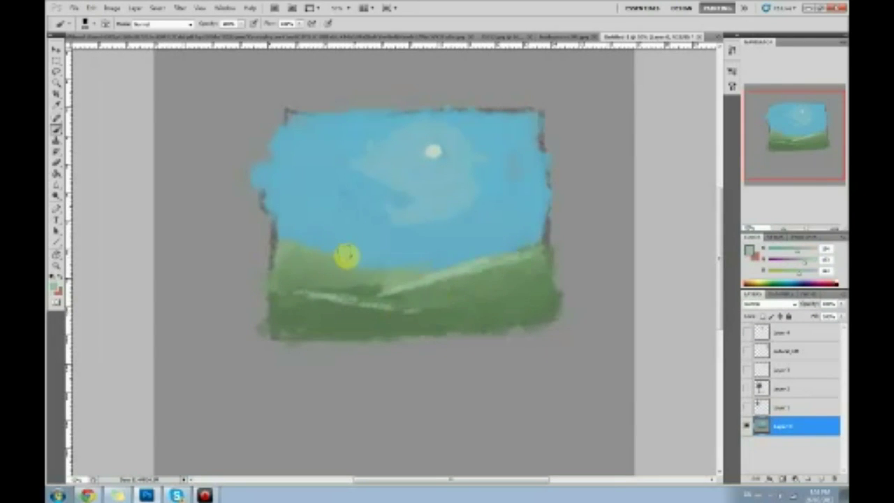
mouse_move(346, 262)
left_mouse_down()
mouse_move(359, 285)
mouse_move(354, 263)
mouse_move(440, 240)
mouse_move(509, 246)
left_mouse_up()
left_click(359, 285, "alt")
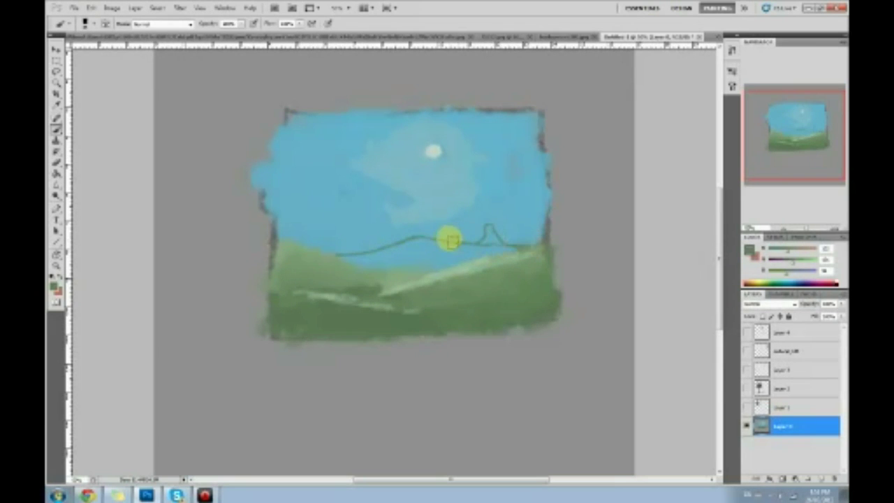
- Extend the horizon line and paint muted teal mountains with a small peak
mouse_move(343, 252)
left_mouse_down()
mouse_move(318, 238)
mouse_move(280, 244)
left_mouse_up()
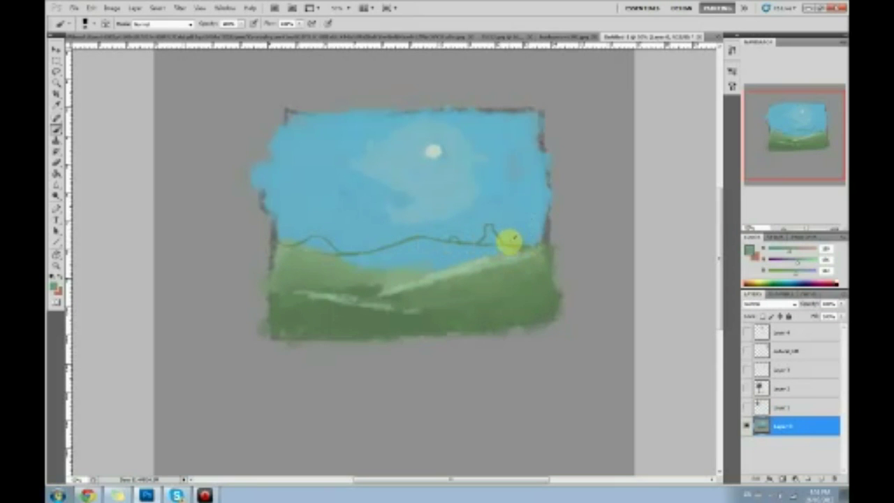
left_click(751, 251)
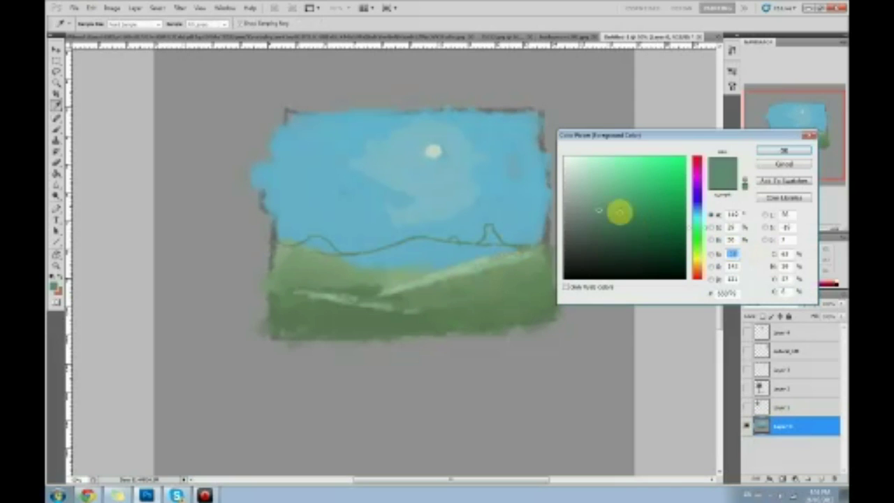
left_click(595, 199)
mouse_move(609, 197)
left_mouse_down()
mouse_move(593, 213)
mouse_move(608, 217)
left_mouse_up()
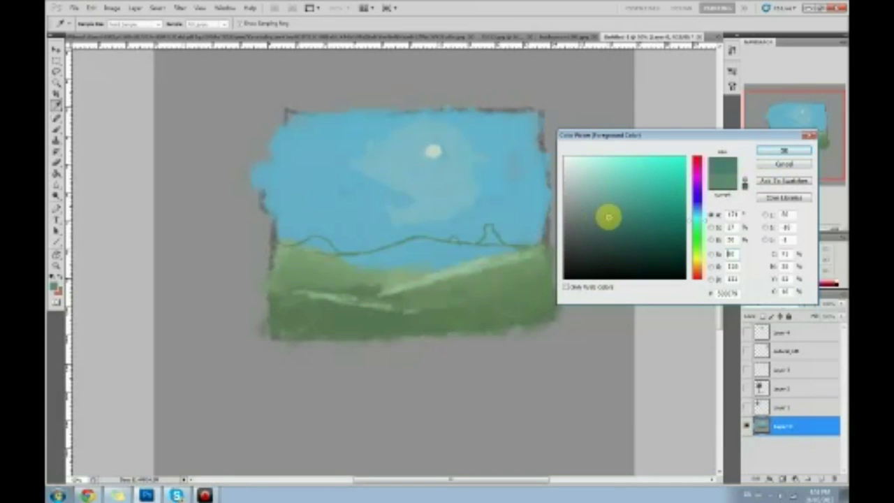
left_click(761, 151)
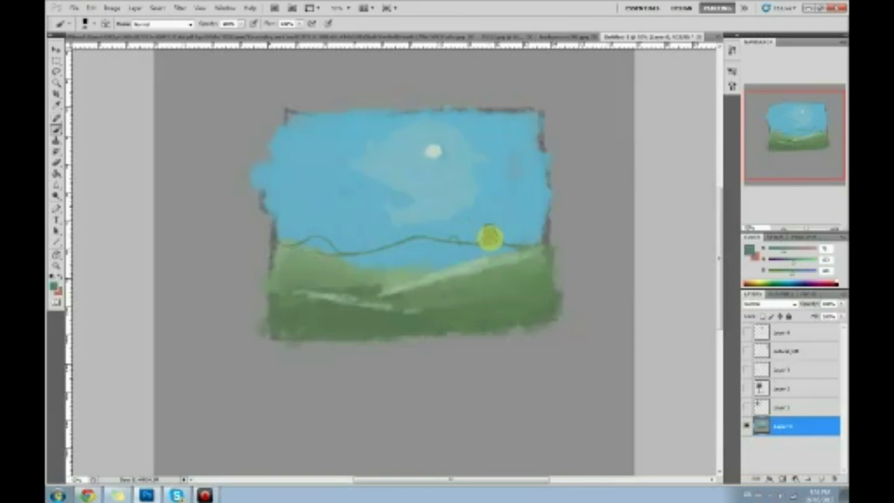
mouse_move(493, 242)
left_mouse_down()
mouse_move(418, 267)
mouse_move(410, 257)
mouse_move(418, 244)
mouse_move(367, 260)
mouse_move(299, 246)
mouse_move(367, 232)
mouse_move(326, 233)
mouse_move(359, 251)
mouse_move(290, 246)
mouse_move(372, 264)
mouse_move(424, 241)
mouse_move(444, 248)
mouse_move(394, 265)
mouse_move(424, 266)
mouse_move(506, 251)
mouse_move(311, 229)
mouse_move(318, 231)
mouse_move(276, 237)
left_mouse_up()
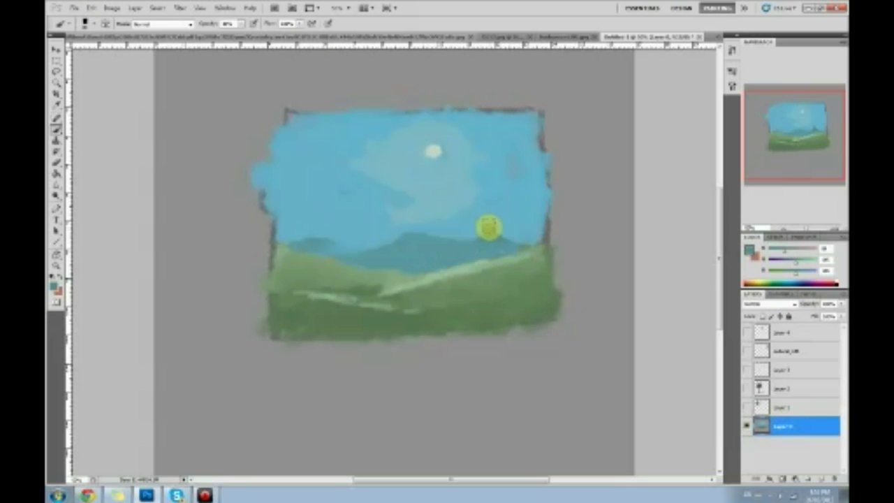
left_click_drag(489, 225, 488, 239)
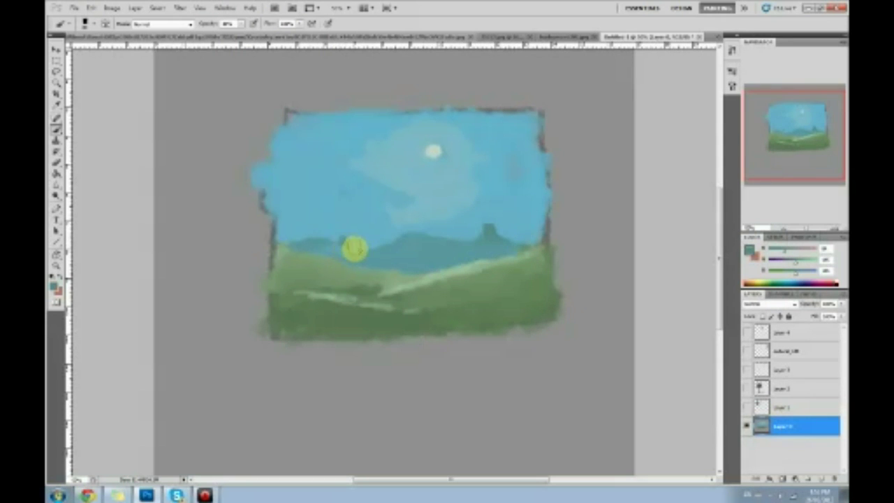
- Sample the grass green and blend it over the mountains' base
left_click(361, 242, "alt")
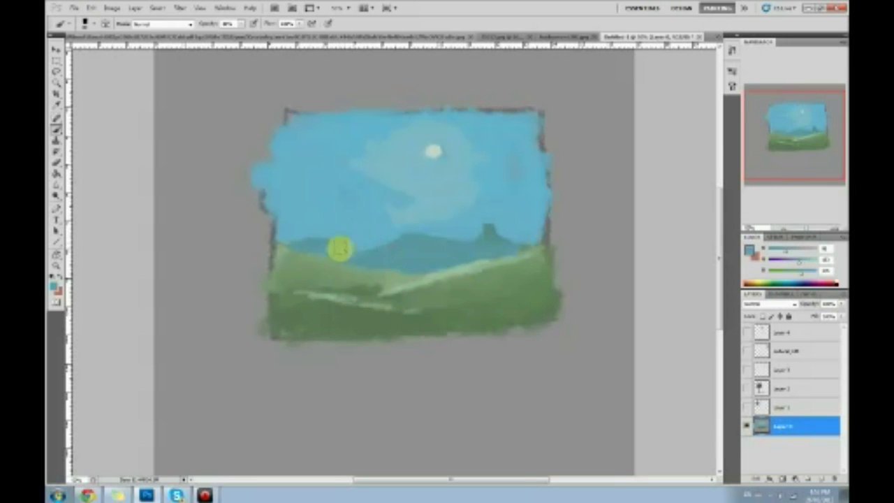
left_click(379, 265, "alt")
mouse_move(426, 246)
left_mouse_down()
mouse_move(394, 259)
mouse_move(402, 267)
mouse_move(491, 247)
left_mouse_up()
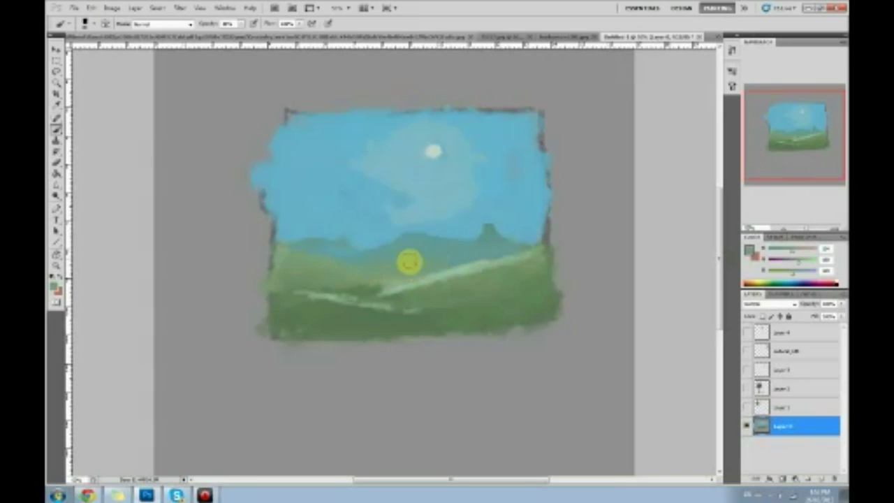
left_click(538, 243, "alt")
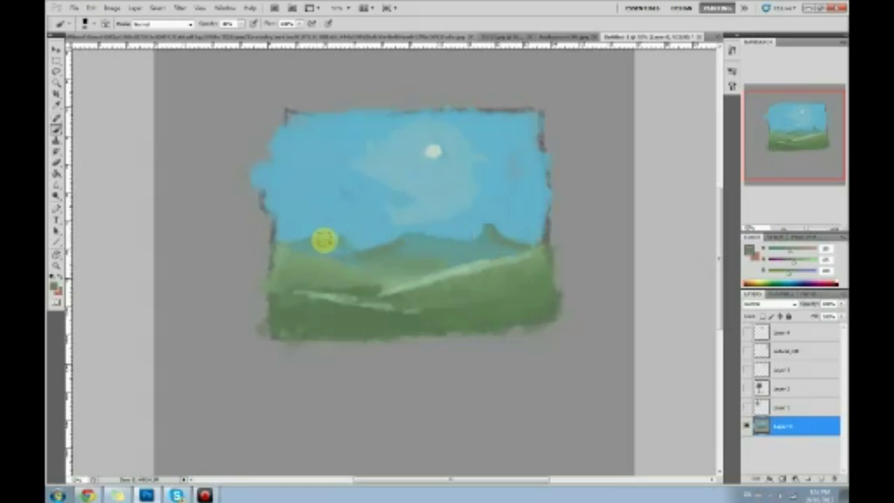
- Blend the left horizon with sampled sky blue and the light hill band with sampled green
left_click(331, 233, "alt")
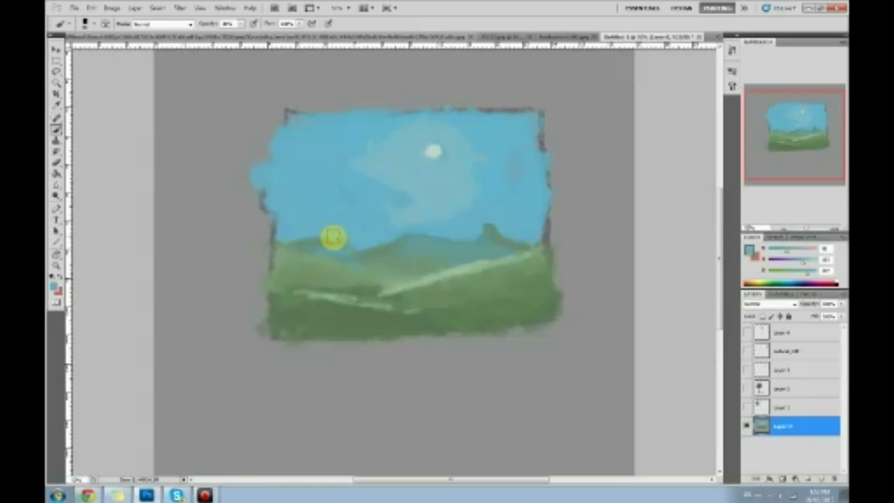
left_click_drag(331, 236, 285, 235)
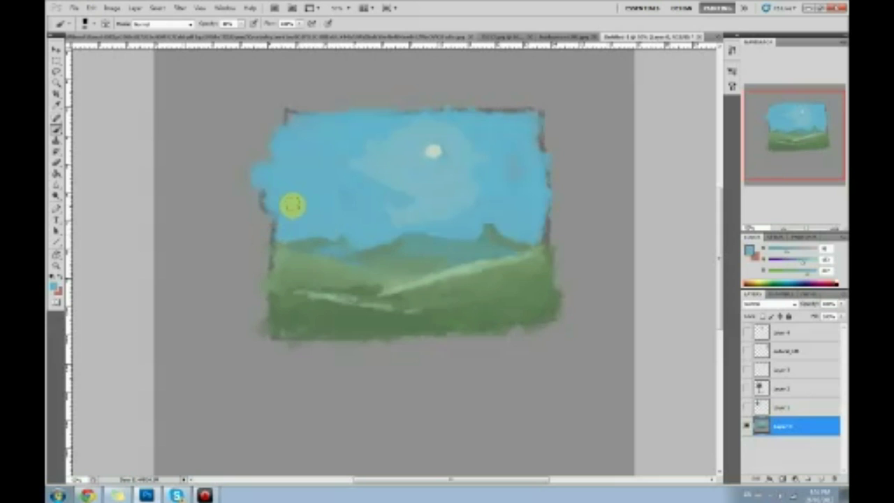
left_click(401, 282, "alt")
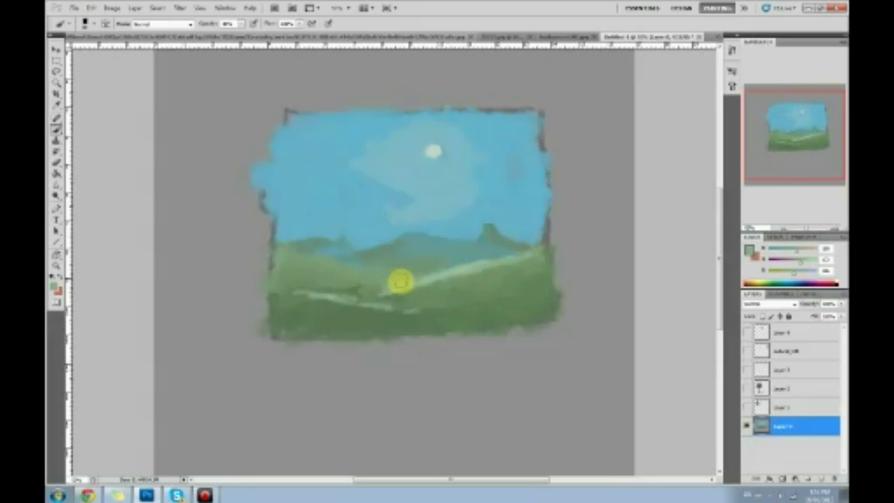
mouse_move(415, 289)
left_mouse_down()
mouse_move(529, 261)
mouse_move(431, 284)
mouse_move(491, 270)
mouse_move(531, 228)
left_mouse_up()
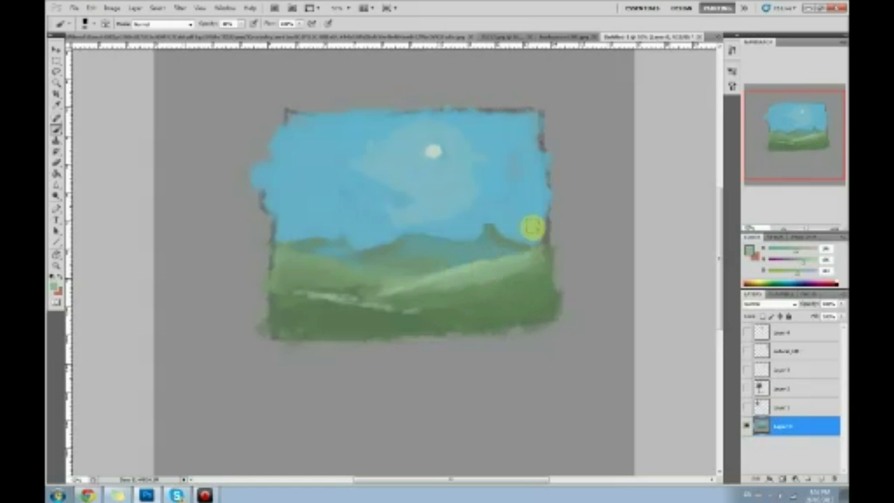
mouse_move(340, 270)
left_mouse_down()
mouse_move(307, 261)
mouse_move(313, 272)
mouse_move(368, 273)
left_mouse_up()
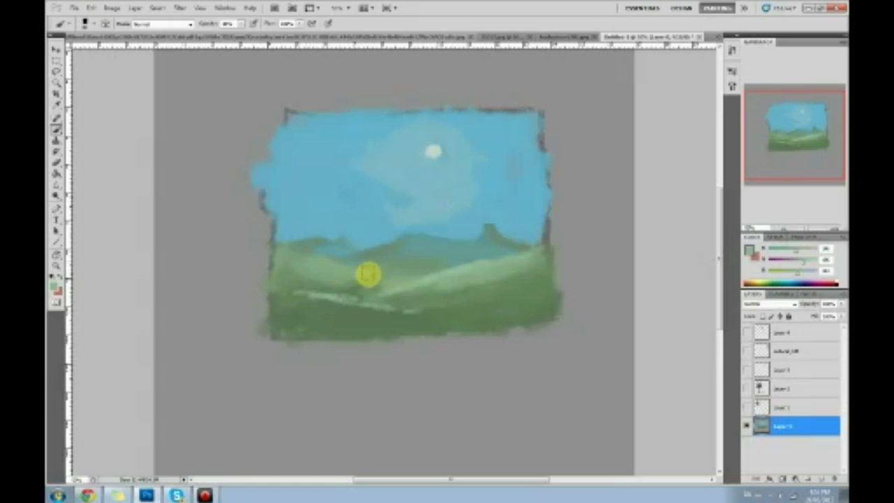
left_click_drag(557, 256, 614, 288)
left_click_drag(597, 320, 455, 200)
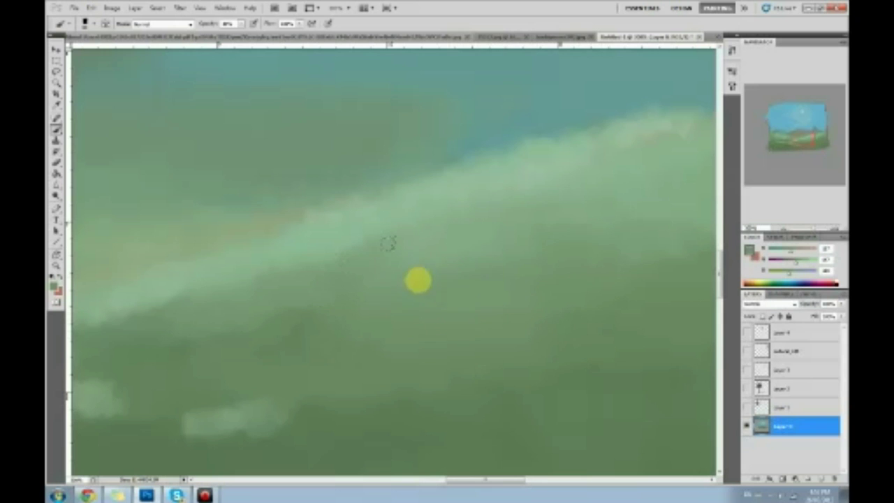
- Step through the History states to compare and restore an earlier set of brush strokes
key("ctrl+0")
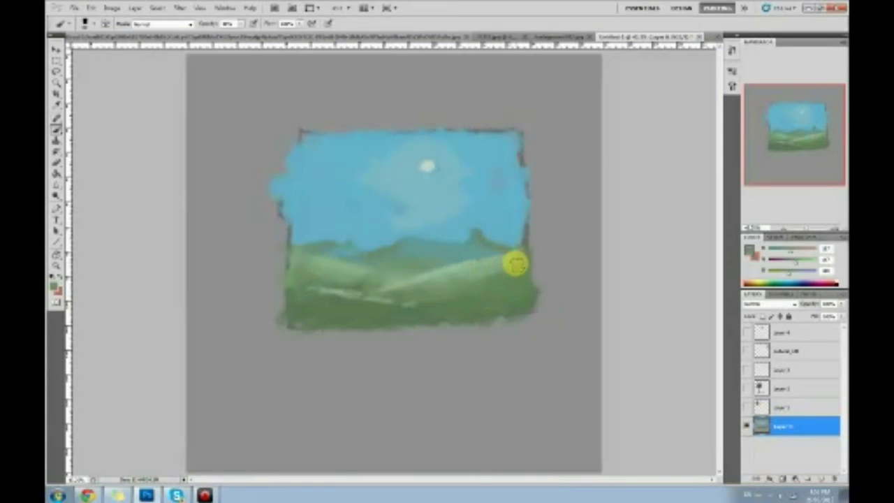
left_click(732, 50)
left_click(629, 244)
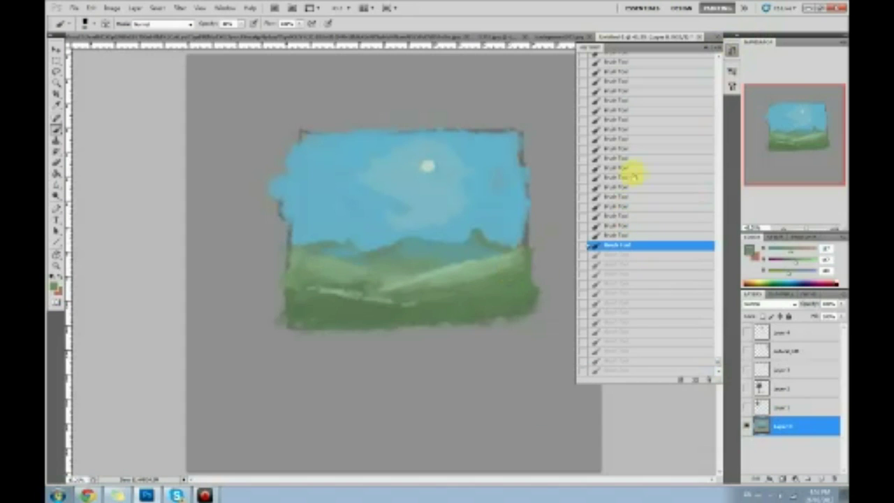
left_click(624, 293)
left_click(625, 266)
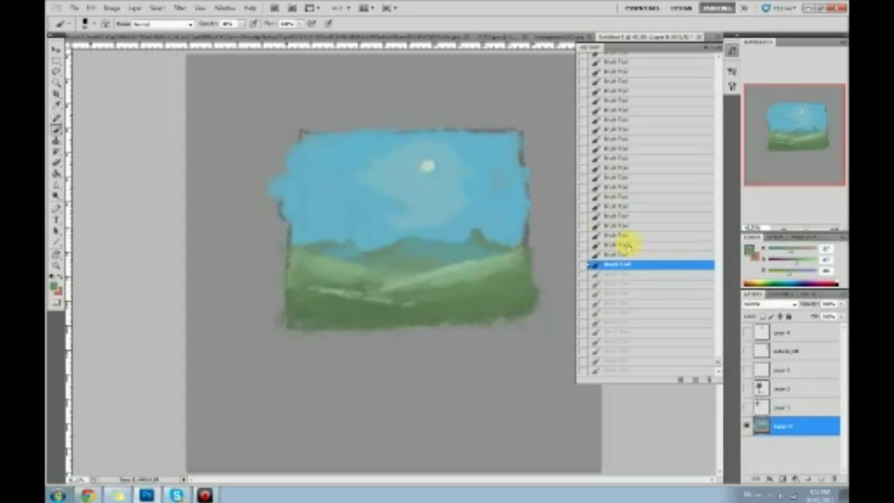
left_click(629, 248)
left_click(626, 264)
left_click(706, 49)
- Paint light upward grass-blade strokes along the hill crest, sampling lighter greens from the grass
key("z")
left_click_drag(383, 247, 533, 318)
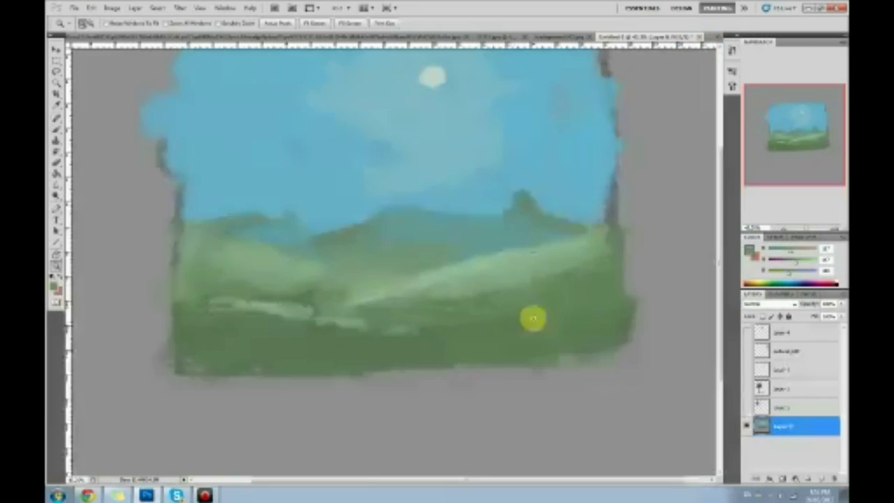
left_click(533, 318)
left_click_drag(479, 293, 549, 305)
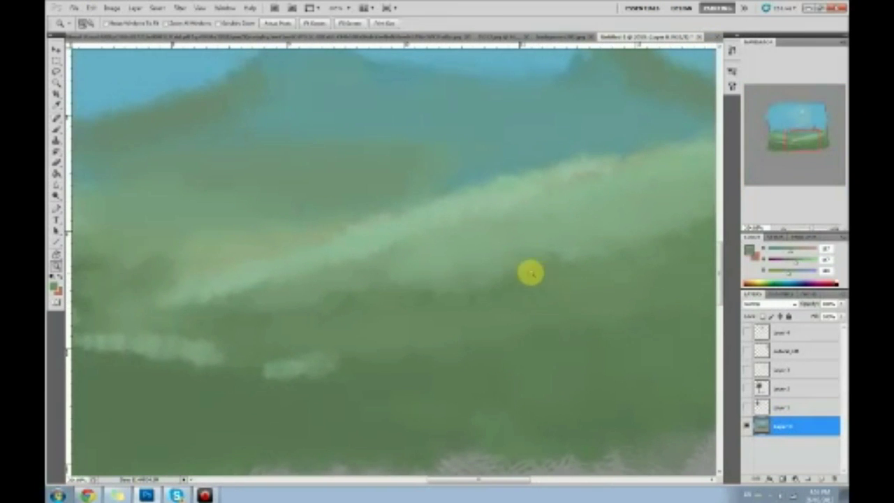
key("b")
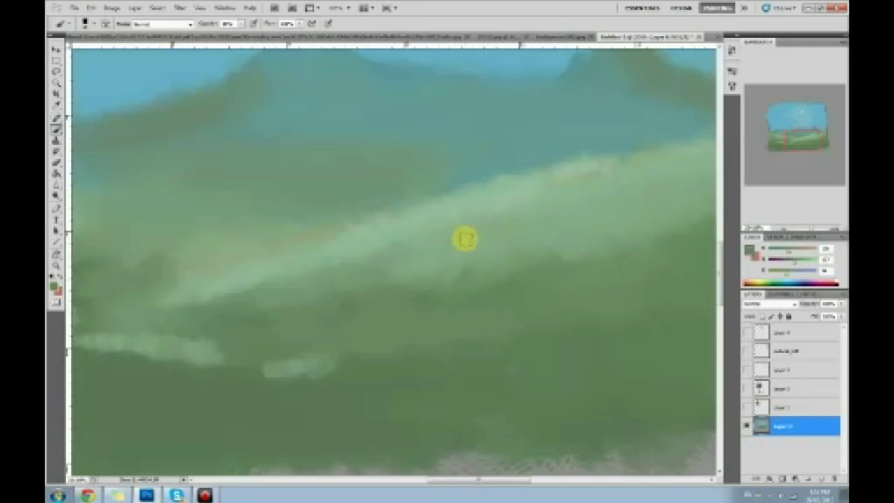
mouse_move(473, 219)
left_mouse_down()
mouse_move(414, 238)
mouse_move(386, 281)
mouse_move(359, 294)
left_mouse_up()
left_click(406, 221, "alt")
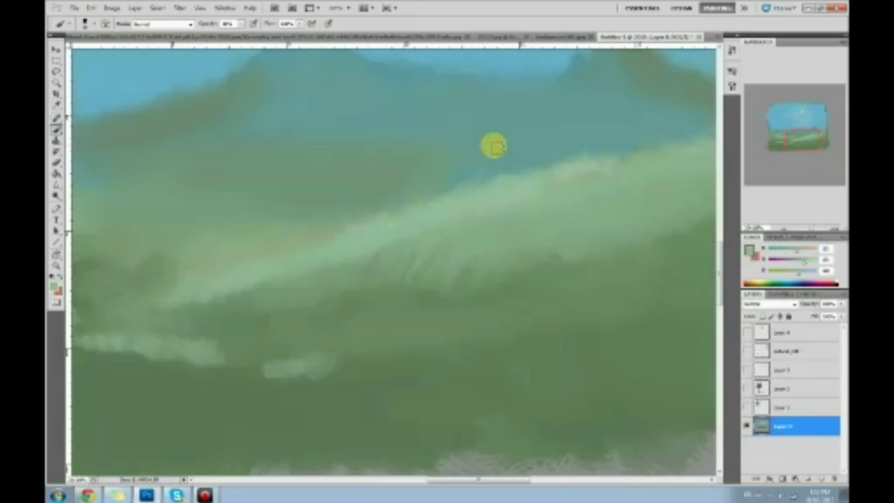
mouse_move(510, 186)
left_mouse_down()
mouse_move(581, 155)
mouse_move(624, 112)
left_mouse_up()
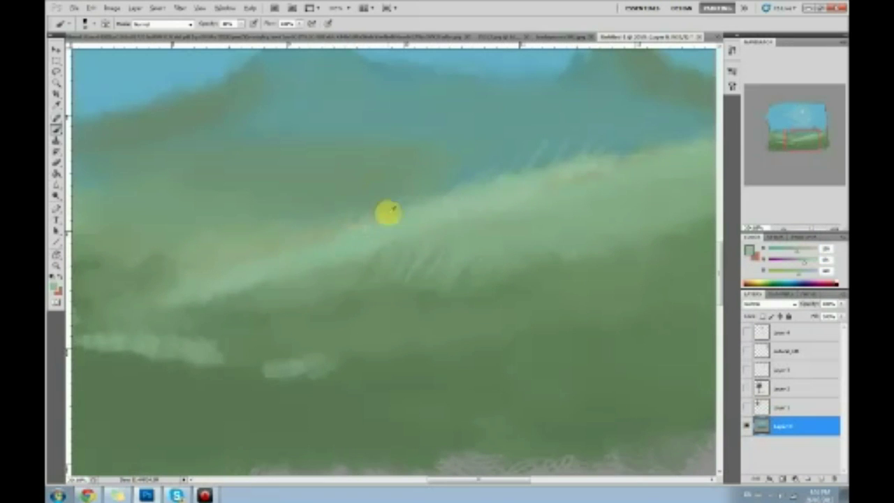
left_click(365, 225, "alt")
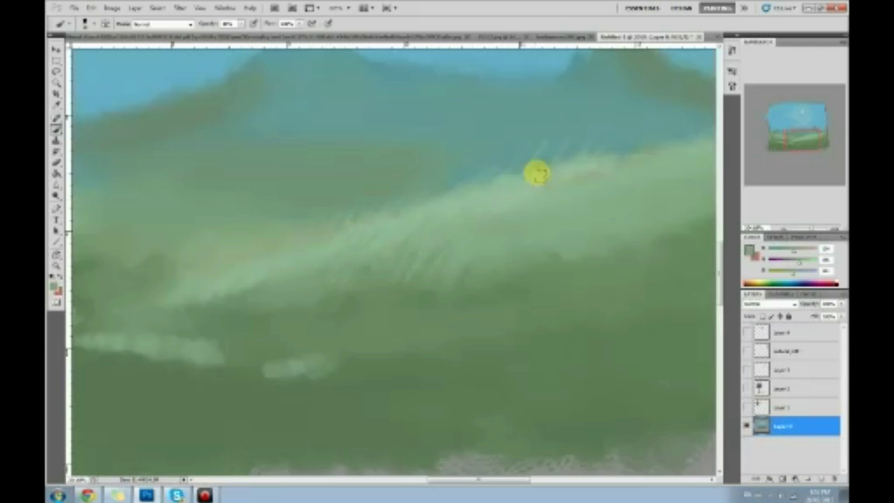
left_click_drag(563, 267, 465, 219)
left_click(437, 270)
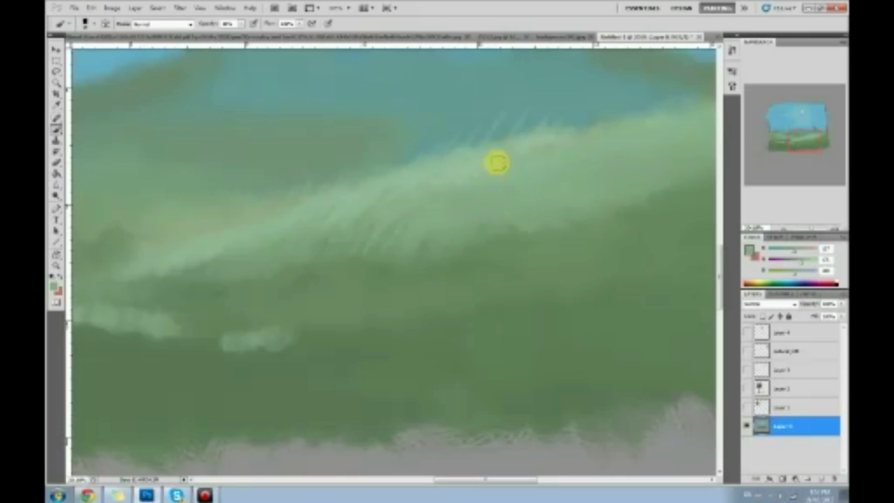
scroll(544, 209, "up", 5)
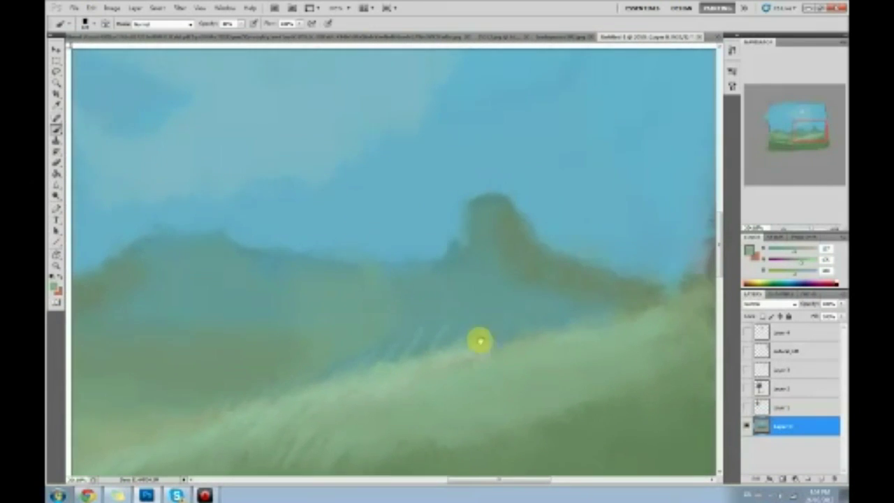
left_click(490, 219, "alt")
scroll(433, 235, "up", 5)
mouse_move(433, 163)
left_mouse_down()
mouse_move(437, 174)
mouse_move(408, 178)
left_mouse_up()
key("ctrl+z")
left_click(493, 166)
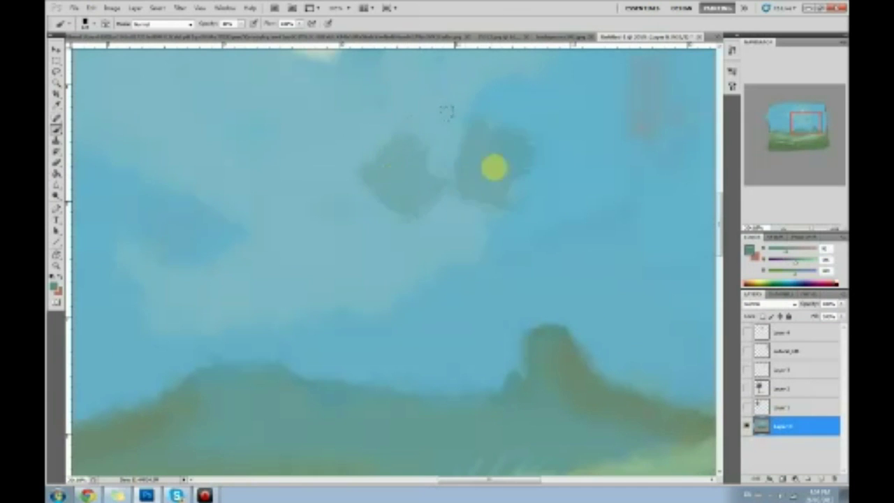
left_click(324, 232)
left_click(408, 273)
left_click(280, 154)
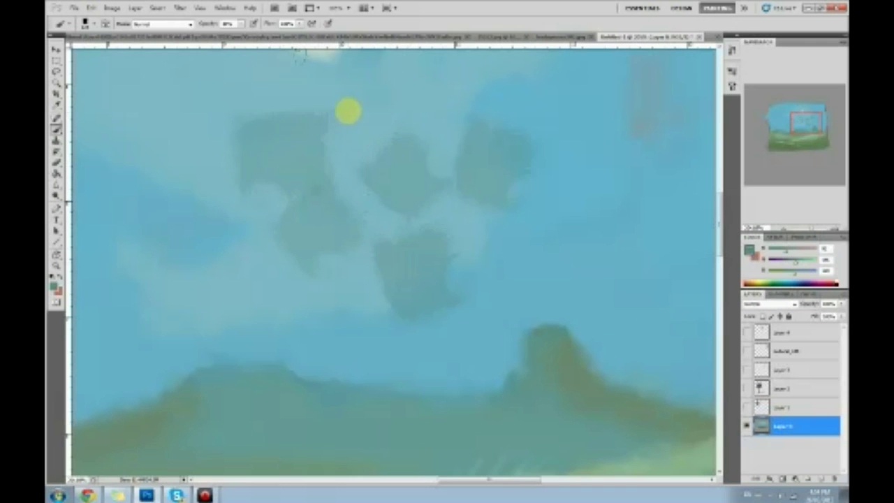
left_click(366, 103)
left_click(216, 253)
left_click(309, 313)
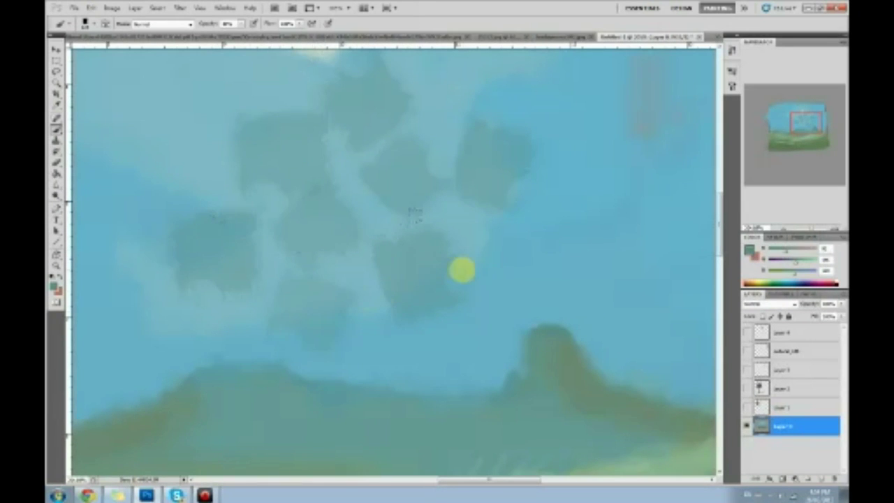
left_click(494, 252)
left_click(570, 182)
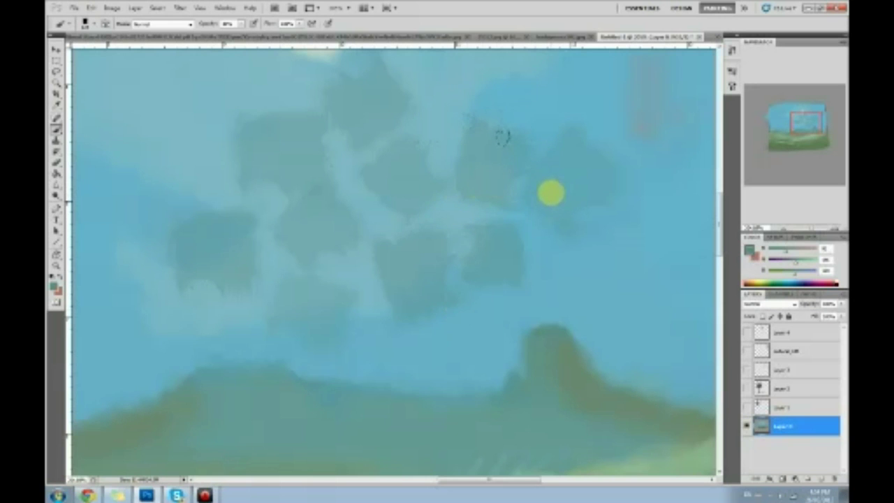
mouse_move(629, 248)
left_mouse_down()
mouse_move(545, 297)
mouse_move(520, 311)
left_mouse_up()
key("ctrl+alt+z")
key("ctrl+alt+z")
key("ctrl+alt+z")
key("ctrl+alt+z")
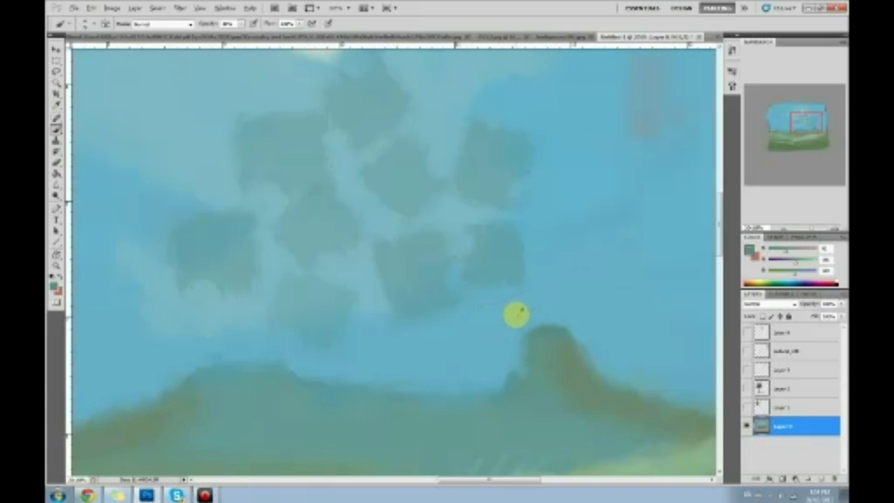
key("ctrl+alt+z")
key("ctrl+alt+z")
key("ctrl+alt+z")
key("ctrl+alt+z")
key("ctrl+alt+z")
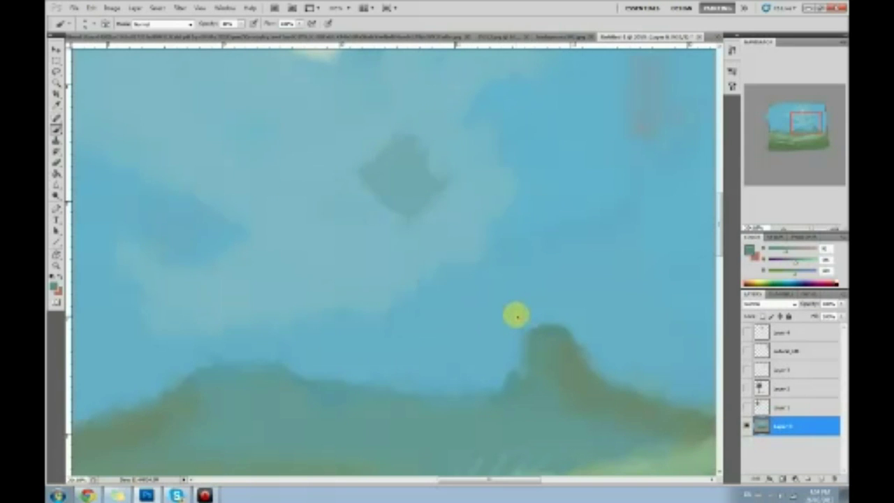
key("ctrl+alt+z")
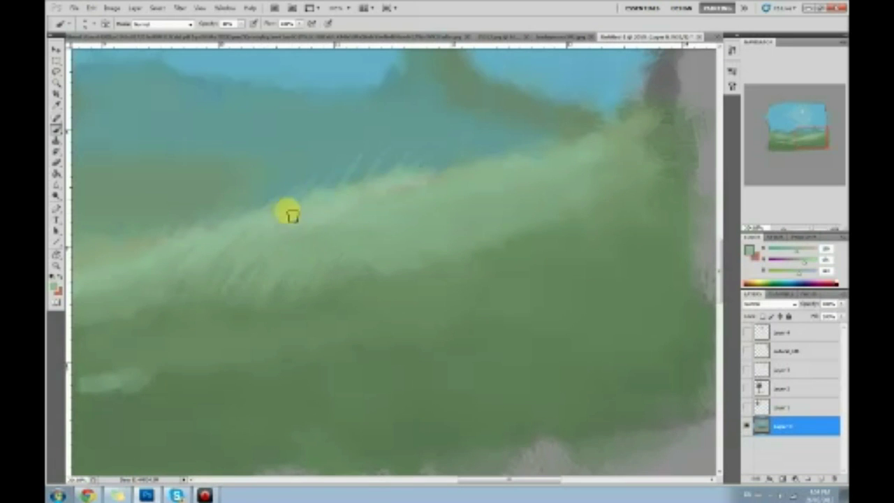
- Turn on pressure-controlled brush opacity and paint faint light grass streaks along the crest
left_click(241, 24)
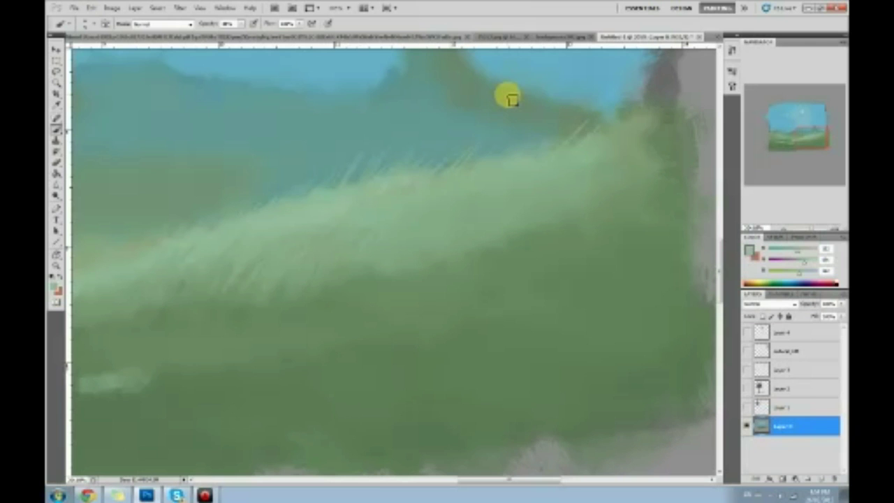
mouse_move(429, 179)
left_mouse_down()
mouse_move(476, 165)
mouse_move(515, 164)
left_mouse_up()
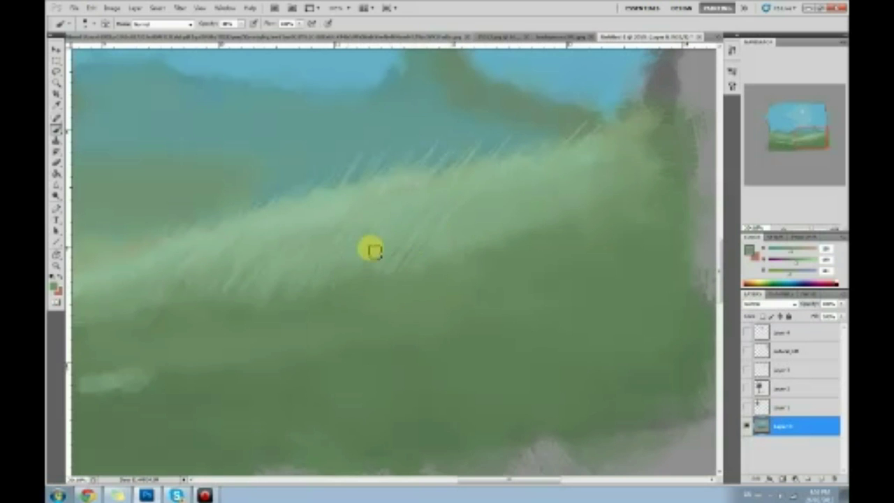
scroll(486, 225, "up", 1)
left_click(439, 260)
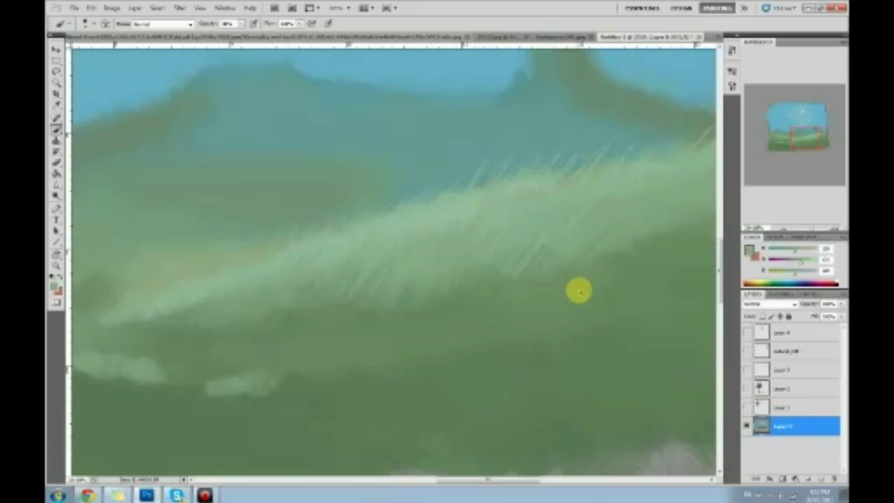
key("ctrl+0")
- Switch from the Smudge tool back to the Brush and sample a darker green from the grass
key("ctrl+plus")
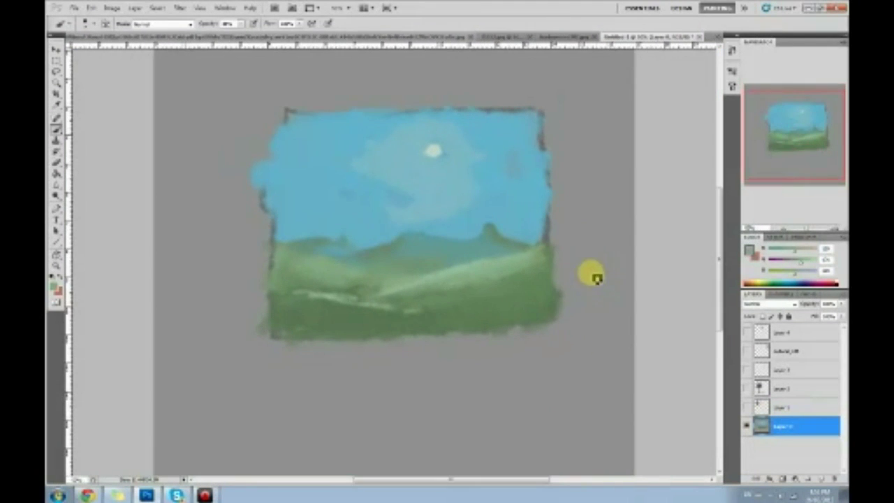
left_click(56, 183)
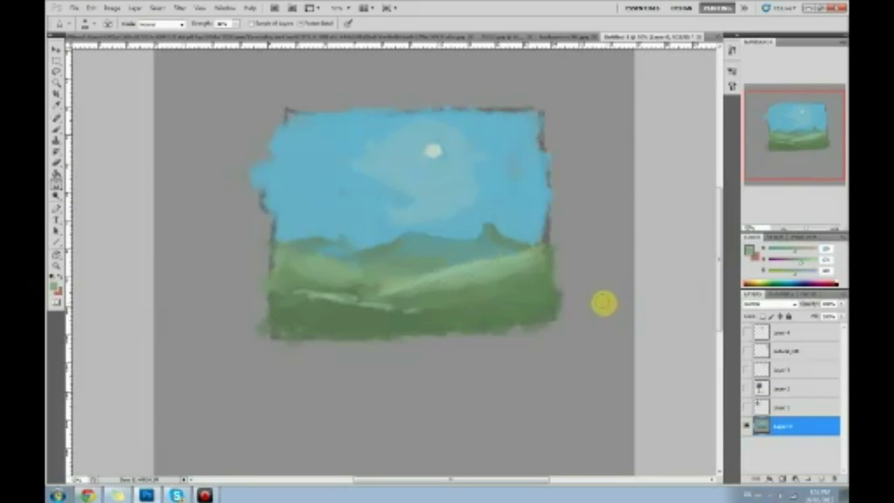
key("b")
left_click(481, 281, "alt")
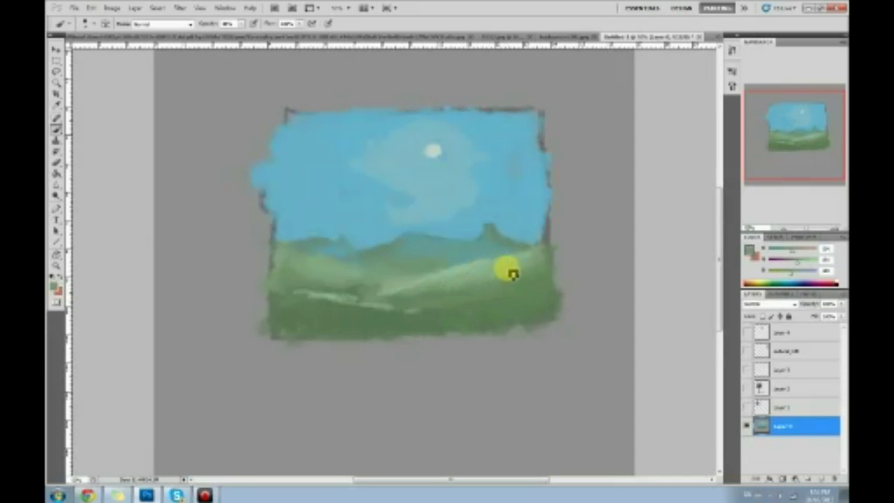
scroll(503, 273, "up", 2)
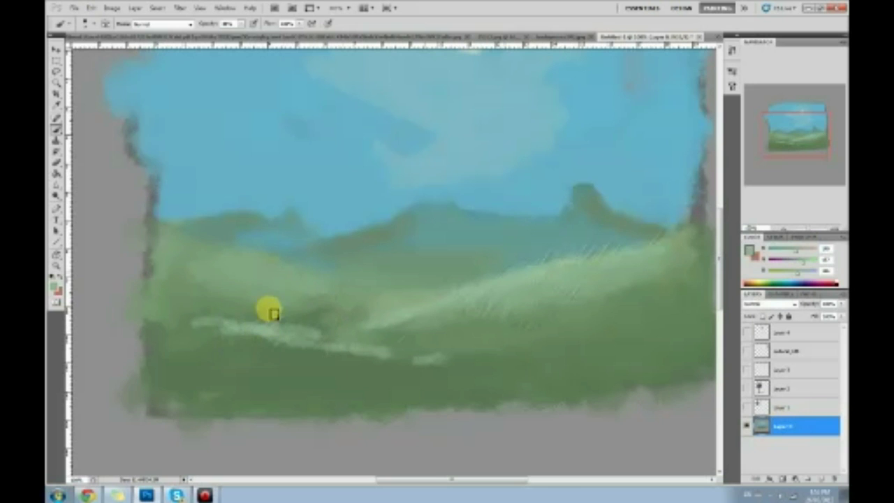
- Sample a hill colour, try a light stroke along the crest, and undo it
left_click_drag(296, 326, 226, 351)
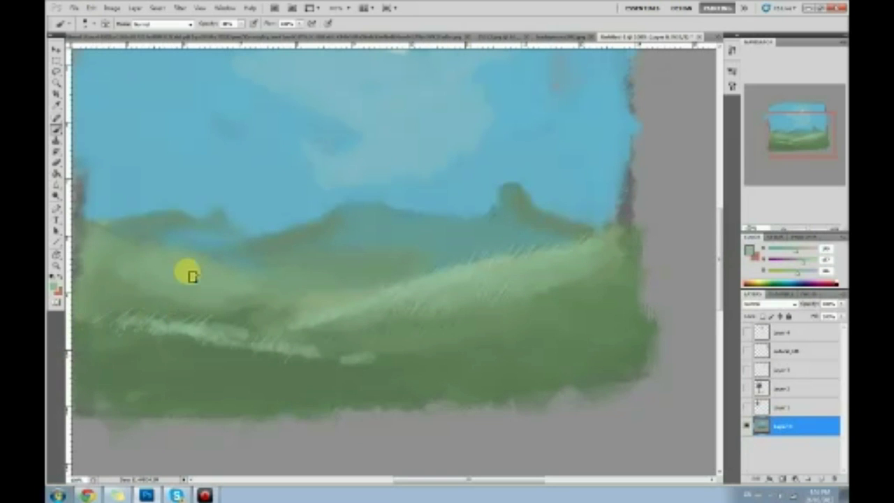
left_click(549, 295, "alt")
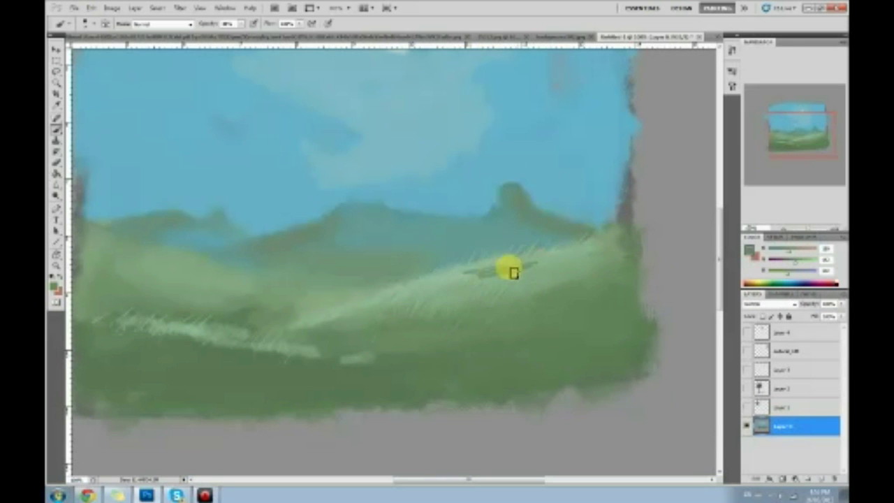
left_click_drag(578, 241, 459, 259)
key("ctrl+z")
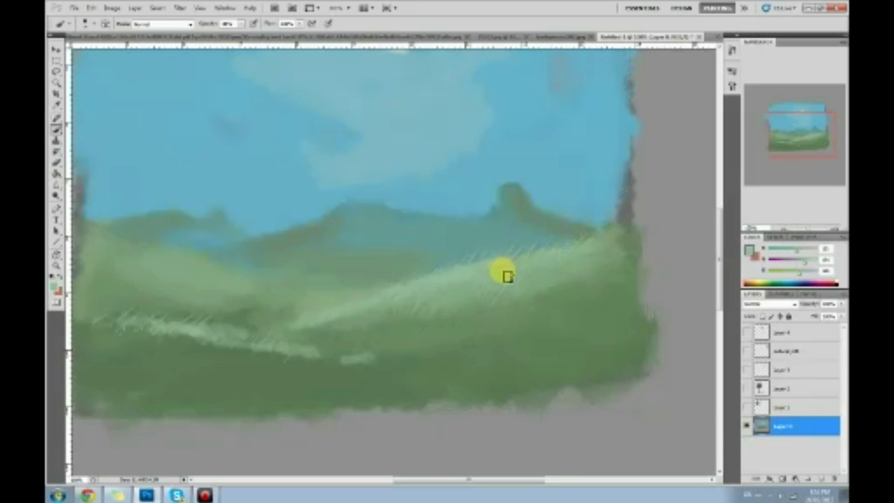
- Draw two thin dark loops and a short dark line on the right hill
mouse_move(449, 265)
left_mouse_down()
mouse_move(523, 276)
mouse_move(604, 249)
mouse_move(581, 270)
mouse_move(603, 256)
mouse_move(489, 294)
mouse_move(597, 267)
mouse_move(569, 285)
left_mouse_up()
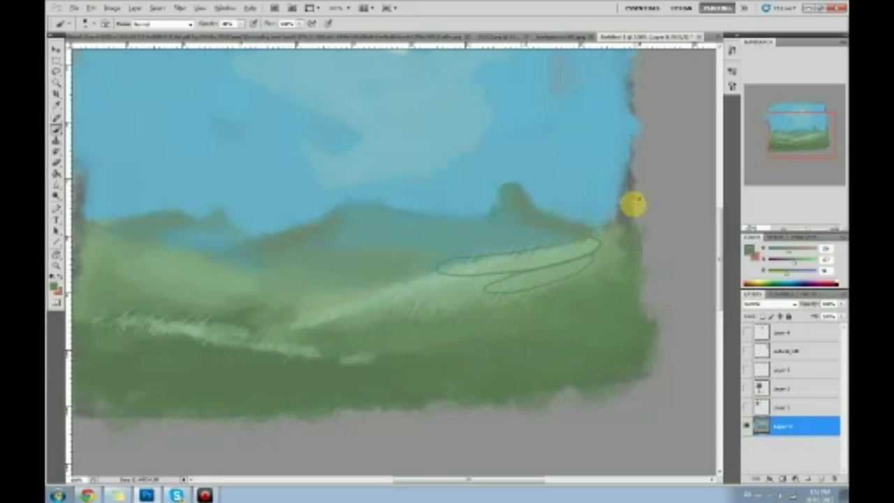
mouse_move(608, 270)
left_mouse_down()
mouse_move(504, 324)
mouse_move(614, 275)
mouse_move(549, 280)
mouse_move(584, 270)
left_mouse_up()
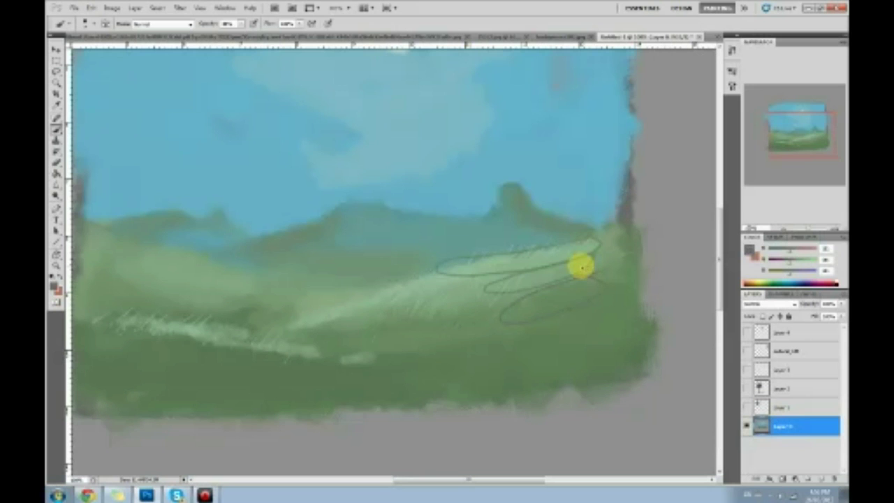
mouse_move(586, 271)
left_mouse_down()
mouse_move(591, 279)
mouse_move(527, 299)
mouse_move(568, 303)
mouse_move(580, 281)
mouse_move(563, 274)
mouse_move(577, 267)
mouse_move(580, 289)
mouse_move(589, 274)
left_mouse_up()
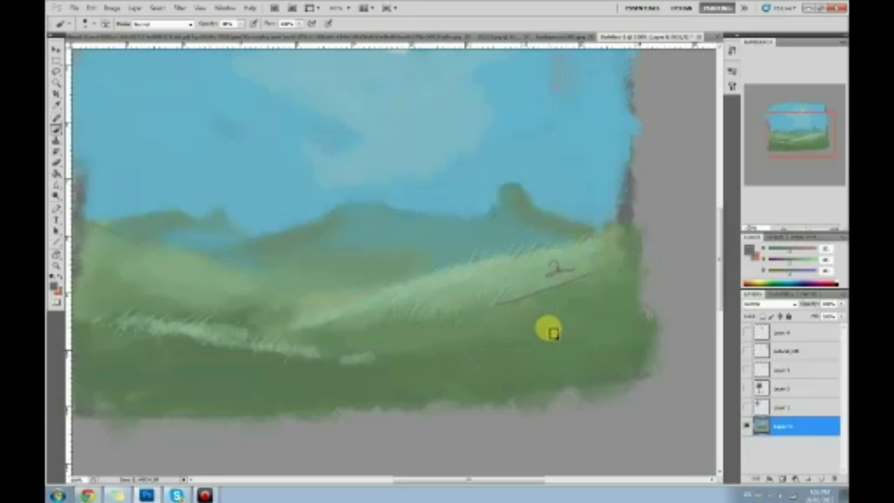
scroll(552, 334, "down", 3)
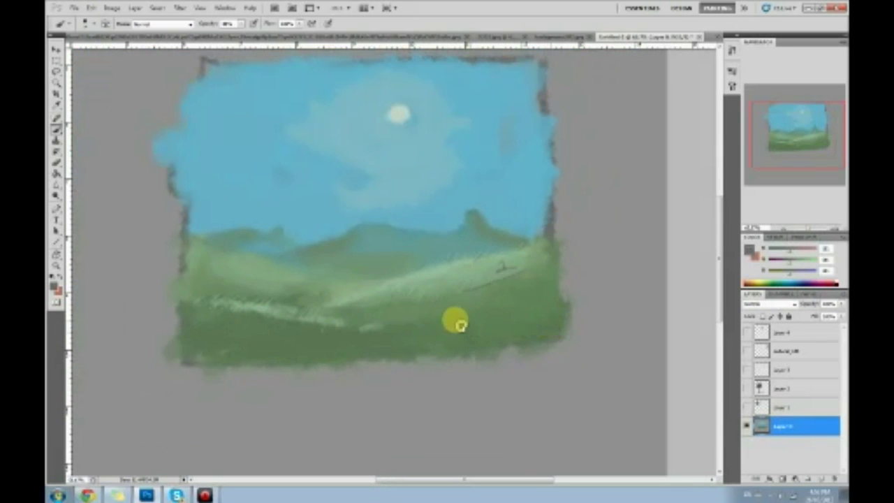
- Paint light green hatching over the left grass field, then call up the brush preset picker
left_click_drag(454, 319, 503, 353)
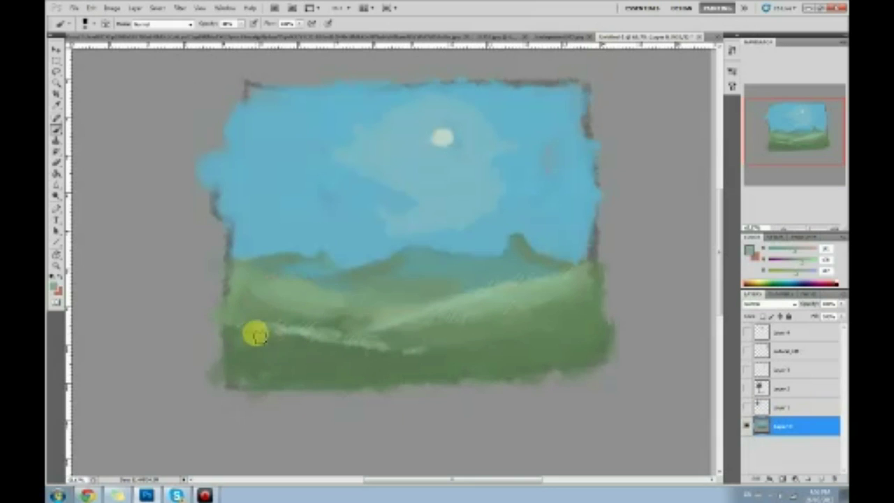
mouse_move(237, 316)
left_mouse_down()
mouse_move(244, 337)
mouse_move(284, 316)
mouse_move(297, 315)
mouse_move(294, 326)
mouse_move(334, 313)
mouse_move(293, 348)
mouse_move(298, 325)
mouse_move(230, 345)
mouse_move(251, 309)
mouse_move(231, 332)
mouse_move(235, 318)
mouse_move(247, 309)
mouse_move(251, 319)
mouse_move(263, 311)
mouse_move(279, 315)
mouse_move(286, 335)
mouse_move(336, 336)
mouse_move(369, 322)
mouse_move(369, 273)
mouse_move(351, 233)
mouse_move(329, 312)
mouse_move(347, 326)
mouse_move(306, 348)
mouse_move(319, 335)
mouse_move(285, 347)
mouse_move(293, 335)
mouse_move(284, 333)
mouse_move(246, 351)
mouse_move(333, 337)
mouse_move(366, 352)
mouse_move(404, 344)
mouse_move(403, 360)
mouse_move(457, 342)
mouse_move(380, 355)
mouse_move(389, 338)
mouse_move(342, 347)
mouse_move(359, 326)
mouse_move(333, 331)
mouse_move(335, 320)
mouse_move(327, 335)
mouse_move(325, 320)
mouse_move(303, 339)
mouse_move(305, 329)
mouse_move(273, 319)
mouse_move(231, 323)
mouse_move(394, 351)
mouse_move(311, 350)
left_mouse_up()
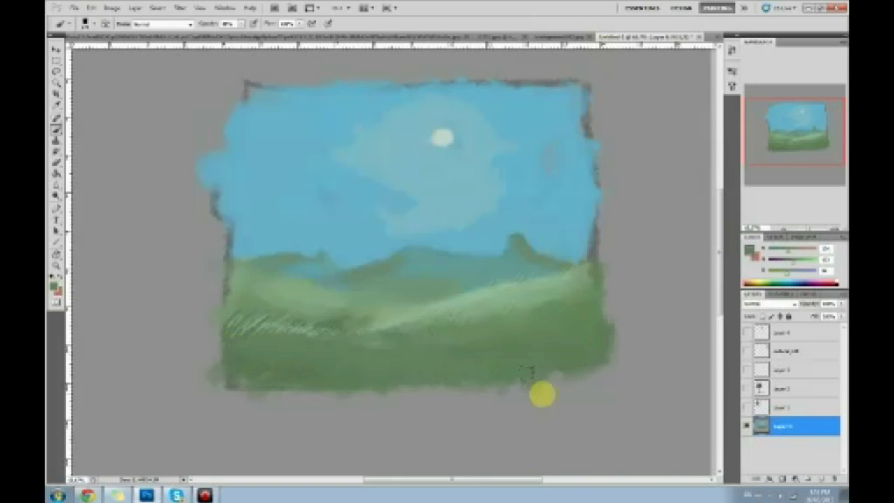
right_click(379, 279)
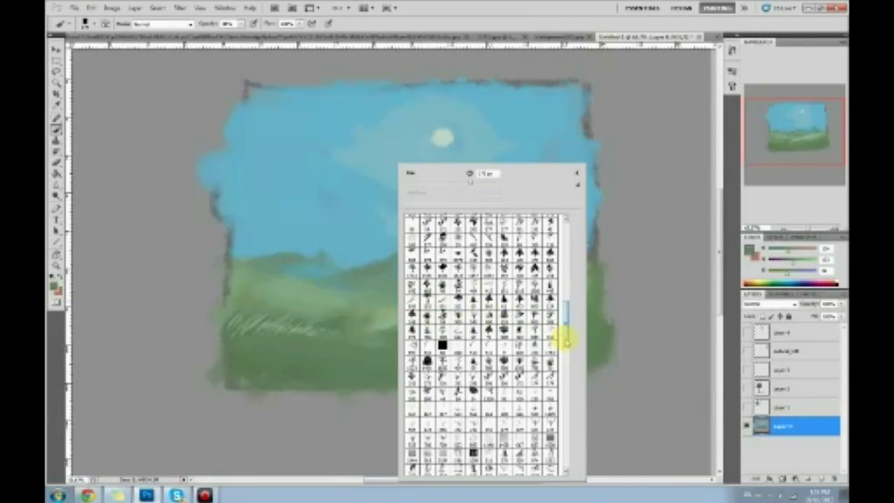
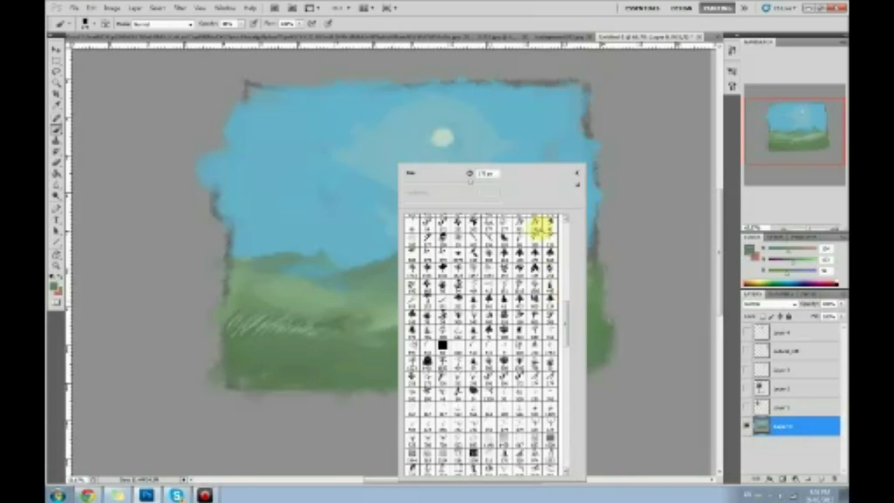
- Test a scattered brush preset with strokes across the hills, then undo them
mouse_move(566, 326)
left_mouse_down()
mouse_move(567, 235)
mouse_move(572, 299)
left_mouse_up()
left_click(444, 292)
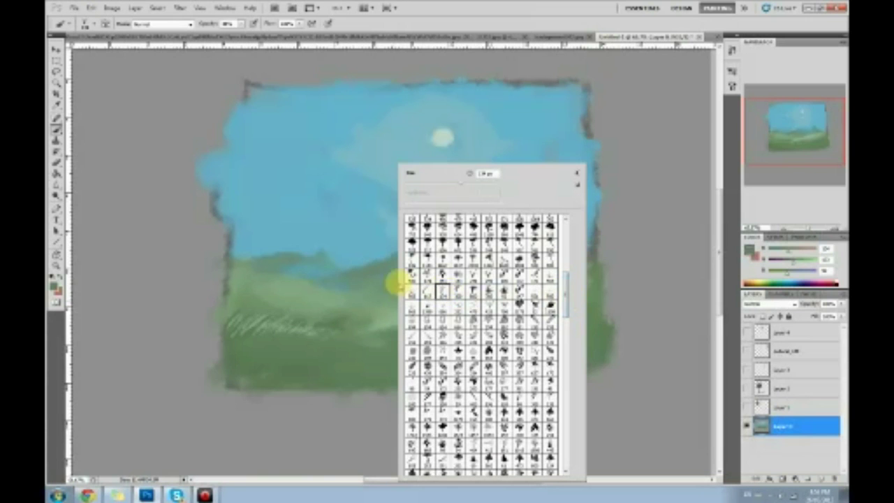
left_click(295, 255)
left_click_drag(295, 256, 423, 233)
key("ctrl+z")
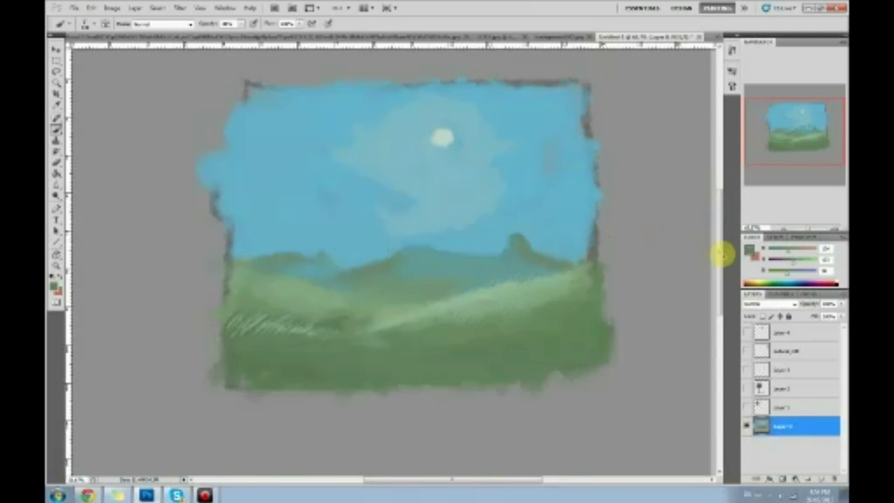
- Sample the hills' green, paint grass blades along the horizon, then undo them
left_click(592, 289, "alt")
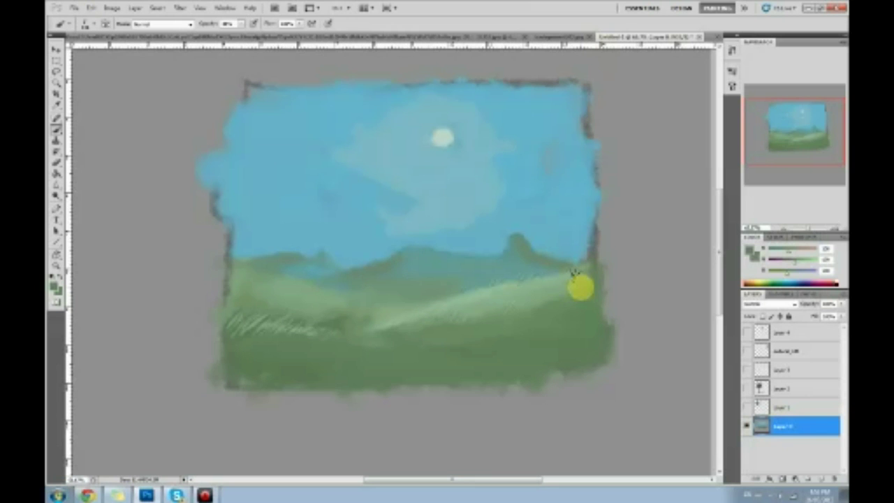
left_click(539, 276)
mouse_move(485, 193)
left_mouse_down()
mouse_move(513, 204)
mouse_move(393, 225)
mouse_move(267, 218)
mouse_move(390, 244)
mouse_move(366, 225)
mouse_move(495, 224)
left_mouse_up()
mouse_move(564, 278)
left_mouse_down()
mouse_move(375, 202)
mouse_move(290, 210)
mouse_move(248, 185)
mouse_move(256, 173)
mouse_move(488, 201)
left_mouse_up()
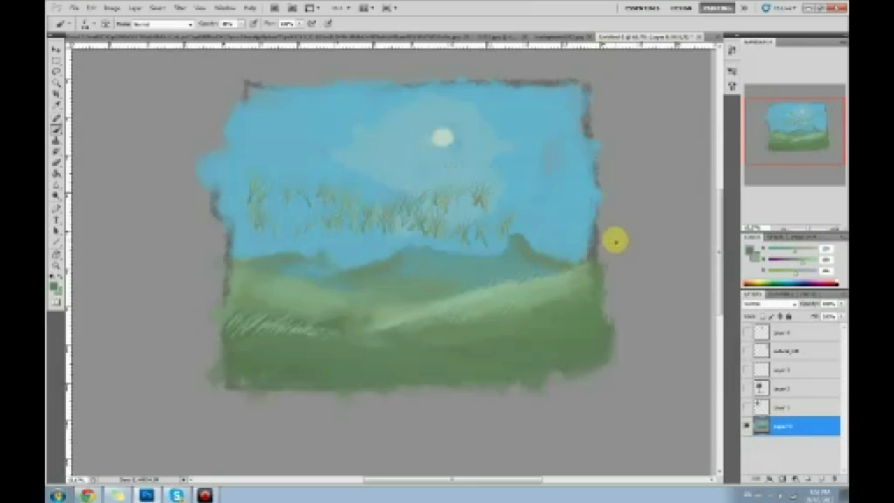
key("ctrl+alt+z")
key("ctrl+alt+z")
- In the browser, open the Bog End painting from the artist's gallery, then go back
left_click(87, 495)
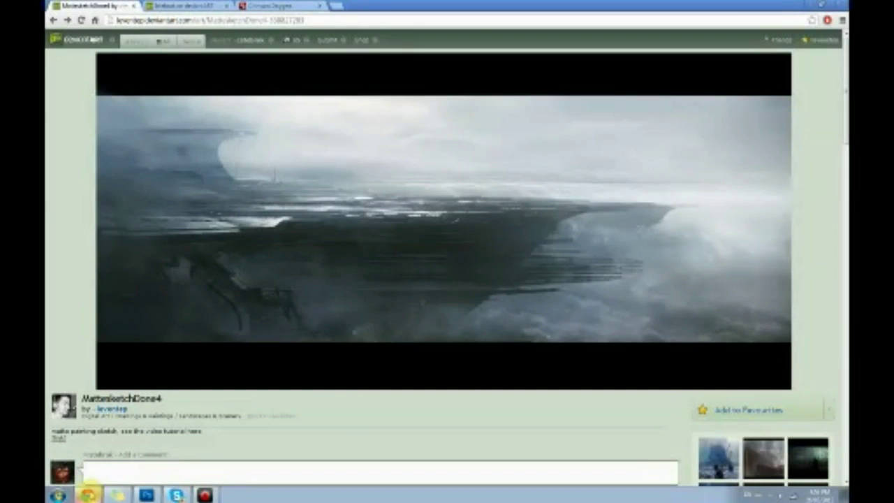
left_click(187, 6)
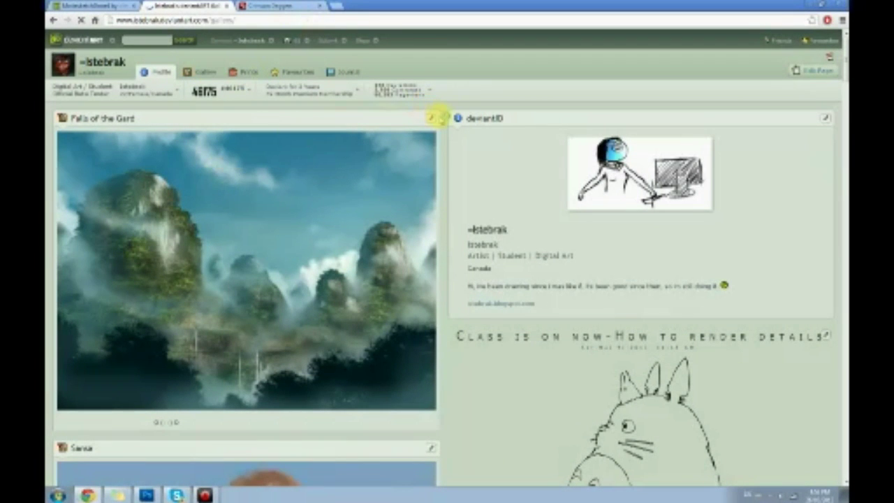
scroll(503, 175, "down", 3)
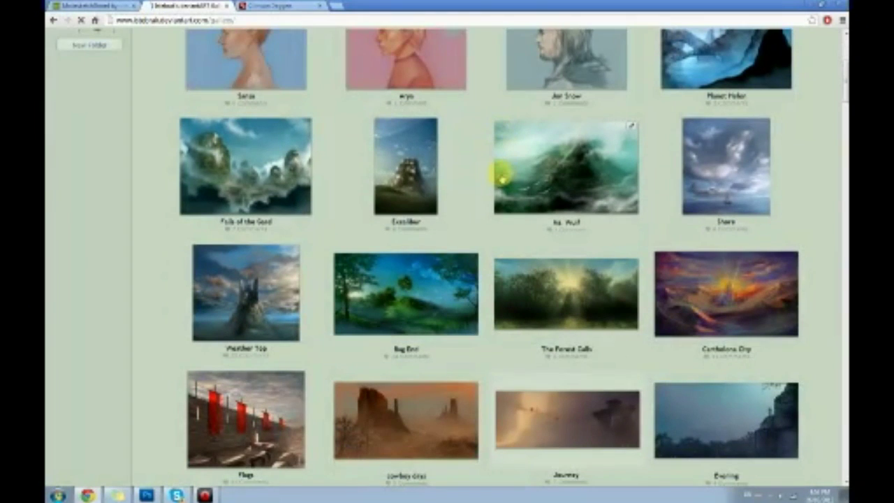
scroll(501, 176, "down", 1)
left_click(457, 235)
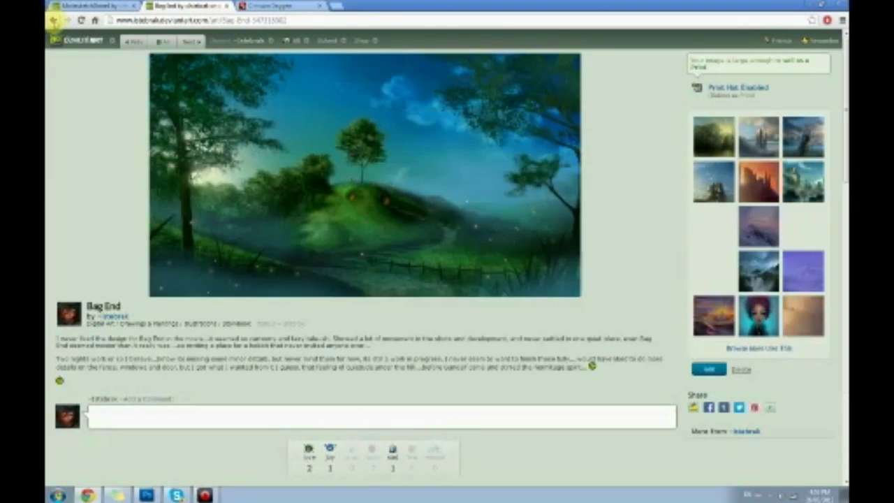
left_click(54, 20)
- Open and enlarge the Excalibur painting, then restore the browser to a small window
scroll(565, 229, "up", 2)
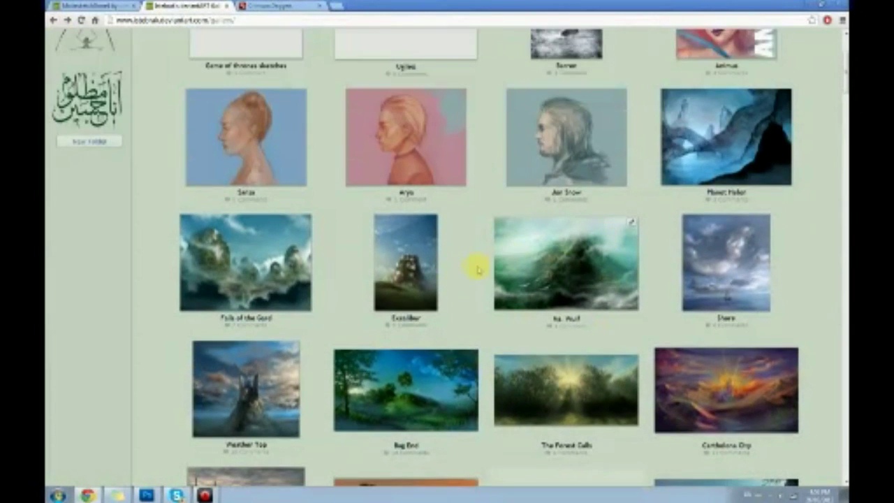
left_click(417, 259)
left_click(405, 378)
scroll(389, 273, "down", 4)
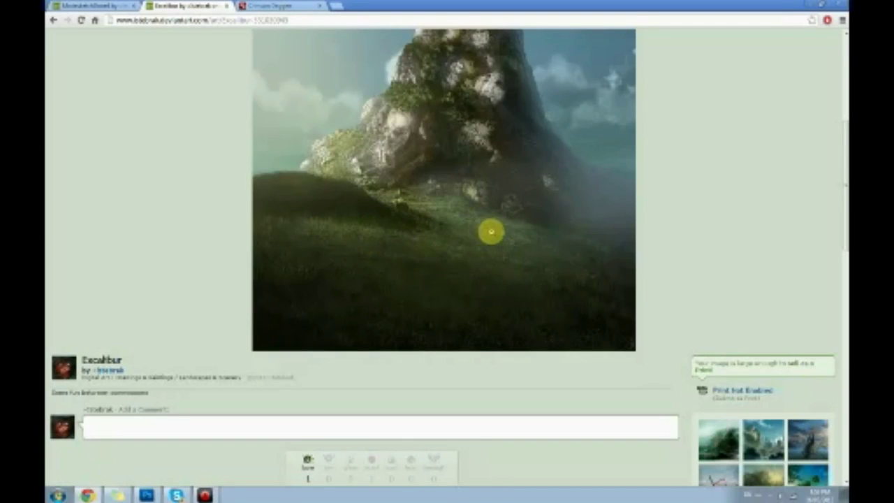
double_click(547, 5)
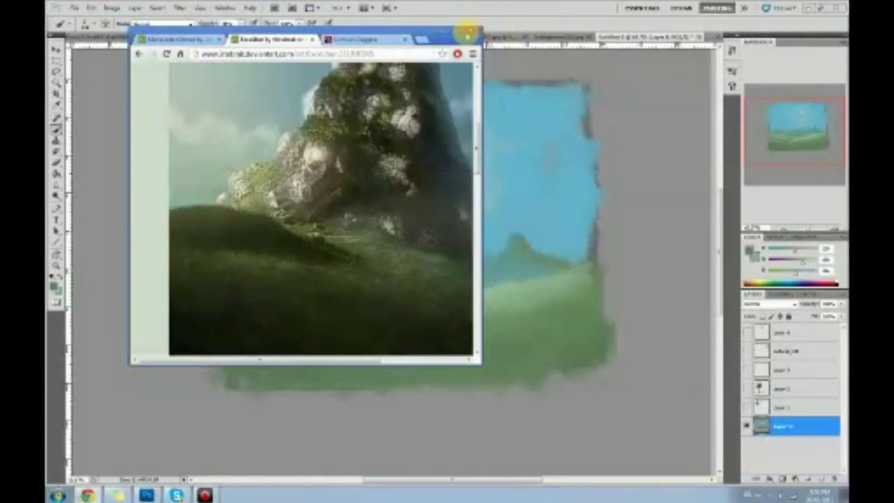
- Back in Photoshop, darken the shadows slightly with Levels by nudging the black input slider
left_click(447, 31)
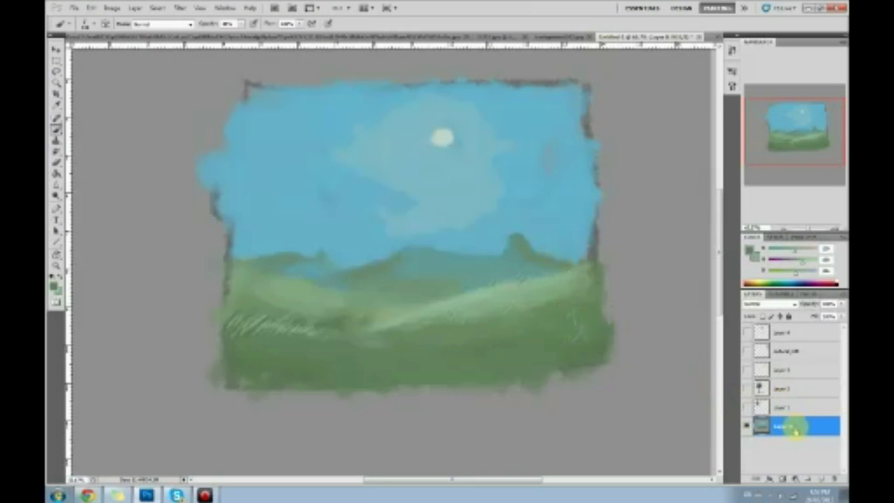
key("ctrl+l")
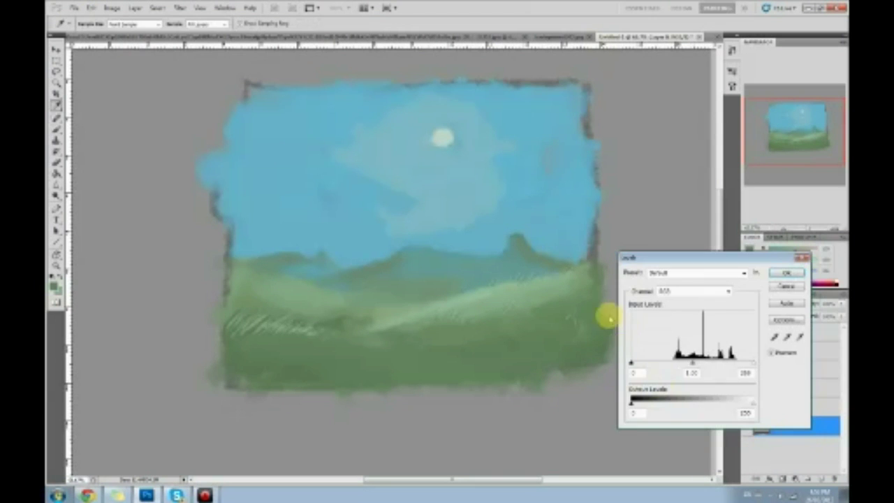
left_click_drag(637, 363, 640, 362)
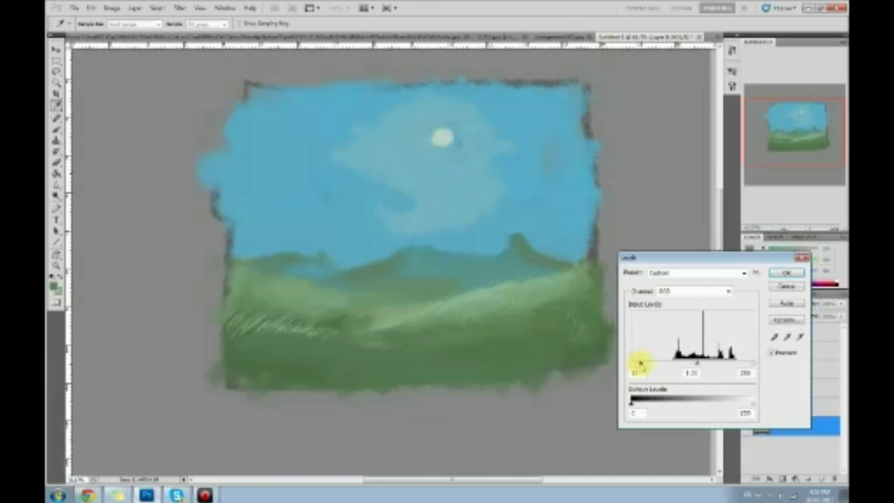
left_click(784, 273)
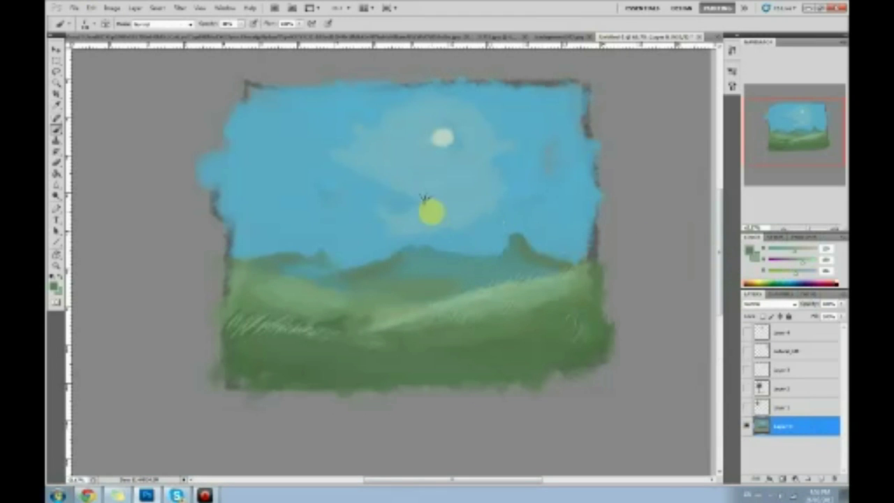
- Paint lighter and darker green grass blades on the right grass at reduced opacity
left_click(558, 302, "alt")
mouse_move(524, 316)
left_mouse_down()
mouse_move(557, 321)
mouse_move(525, 312)
mouse_move(454, 322)
mouse_move(549, 311)
mouse_move(540, 344)
mouse_move(443, 347)
left_mouse_up()
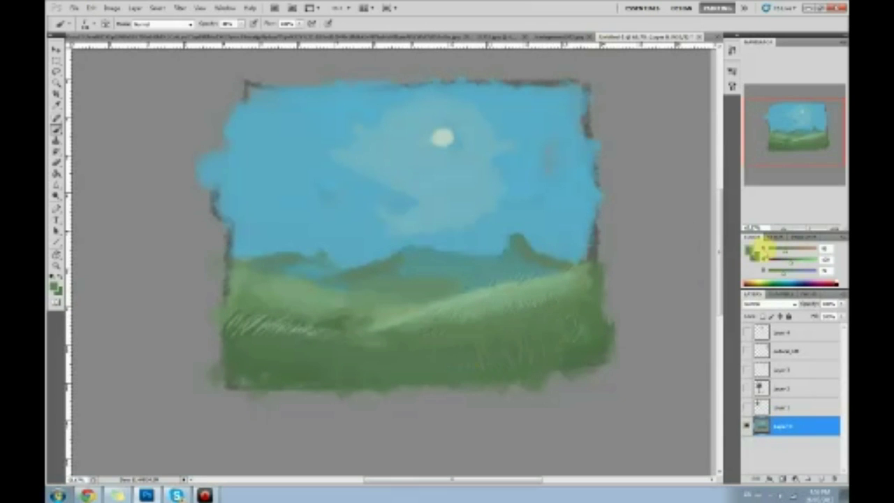
left_click(535, 354, "alt")
mouse_move(570, 342)
left_mouse_down()
mouse_move(421, 341)
mouse_move(516, 349)
mouse_move(575, 320)
mouse_move(555, 295)
mouse_move(591, 304)
mouse_move(422, 338)
mouse_move(429, 350)
mouse_move(562, 292)
mouse_move(532, 247)
mouse_move(579, 294)
mouse_move(553, 305)
mouse_move(568, 296)
mouse_move(499, 306)
mouse_move(542, 292)
mouse_move(454, 309)
mouse_move(539, 281)
left_mouse_up()
left_click(238, 7)
left_click(228, 31)
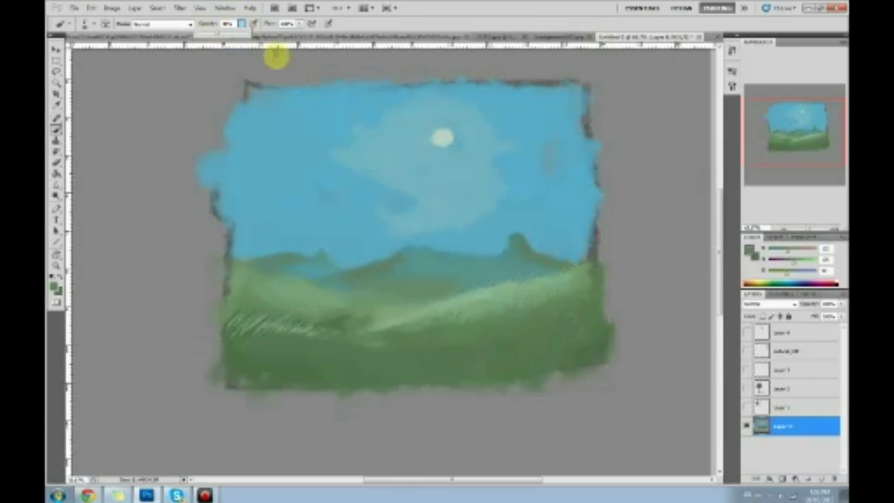
mouse_move(486, 302)
left_mouse_down()
mouse_move(537, 290)
mouse_move(481, 299)
mouse_move(491, 292)
mouse_move(571, 276)
mouse_move(514, 297)
mouse_move(475, 298)
mouse_move(573, 275)
left_mouse_up()
- Softly paint light green grass strokes up along the hill at a new opacity
left_click(580, 273, "alt")
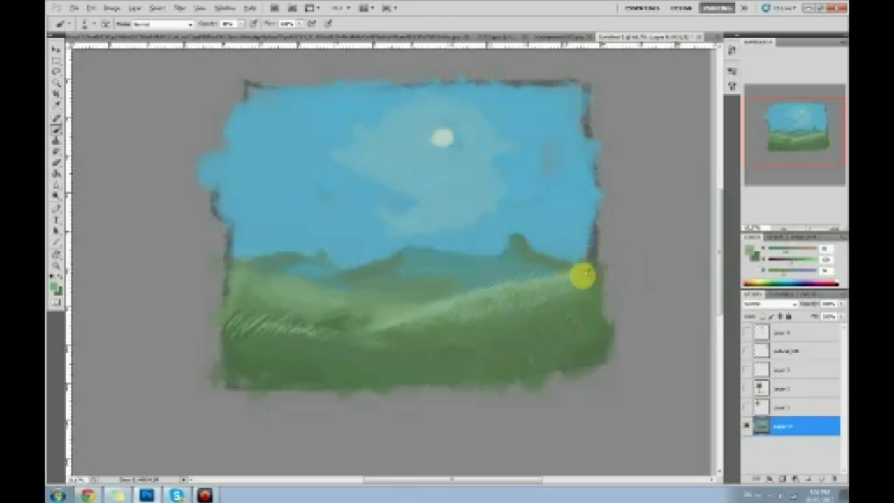
mouse_move(515, 289)
left_mouse_down()
mouse_move(369, 319)
mouse_move(566, 264)
mouse_move(536, 261)
left_mouse_up()
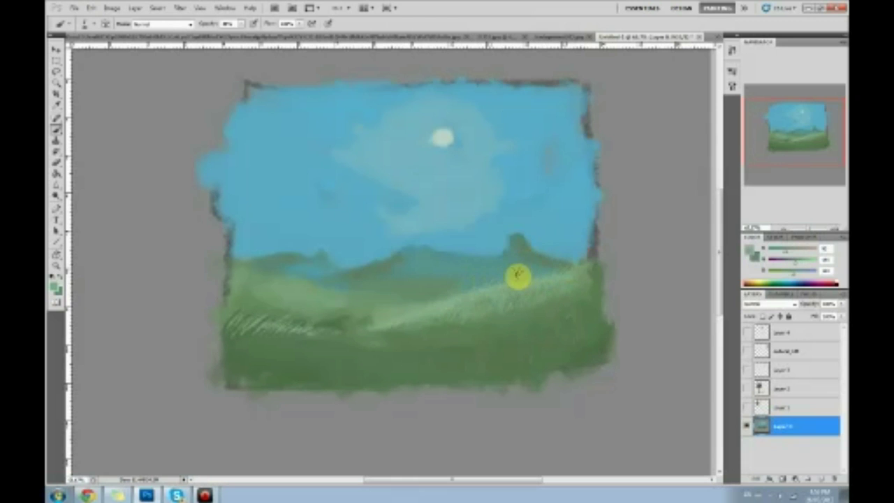
left_click(240, 23)
left_click(313, 106)
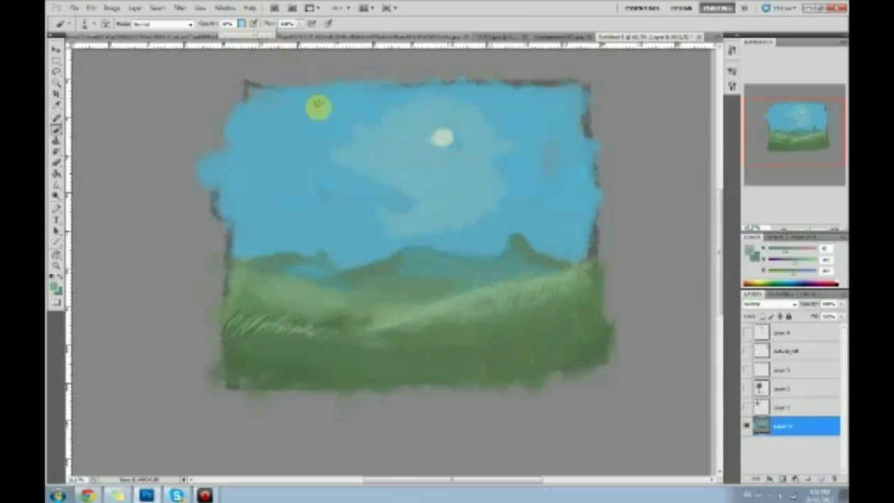
mouse_move(417, 295)
left_mouse_down()
mouse_move(493, 272)
mouse_move(570, 265)
mouse_move(478, 263)
mouse_move(486, 273)
mouse_move(515, 267)
mouse_move(539, 240)
left_mouse_up()
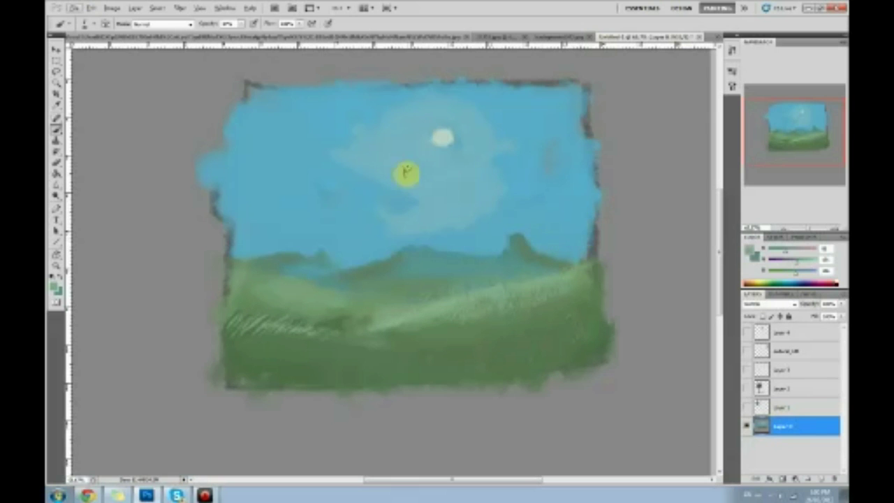
- Smudge and soften the right-hand grass strokes, then return to the Brush
left_click(57, 182)
mouse_move(504, 306)
left_mouse_down()
mouse_move(533, 280)
mouse_move(517, 282)
mouse_move(579, 284)
mouse_move(563, 325)
mouse_move(594, 328)
mouse_move(595, 314)
mouse_move(504, 287)
mouse_move(565, 315)
left_mouse_up()
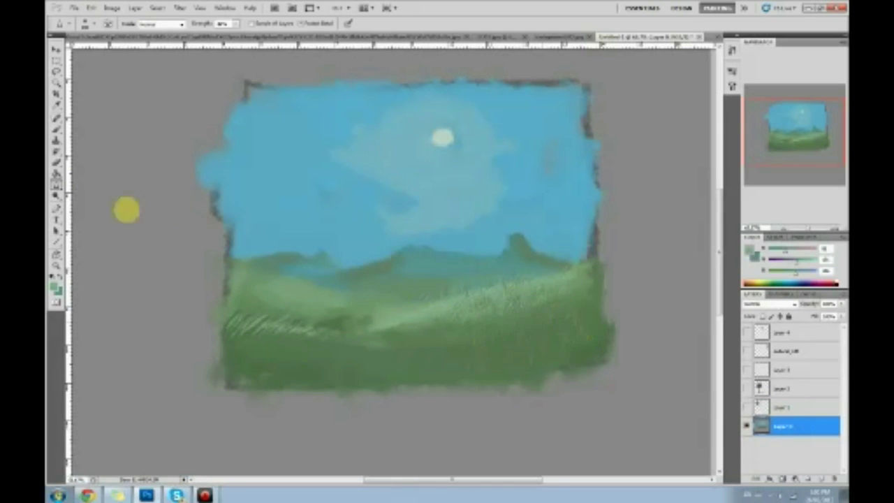
left_click_drag(56, 199, 85, 205)
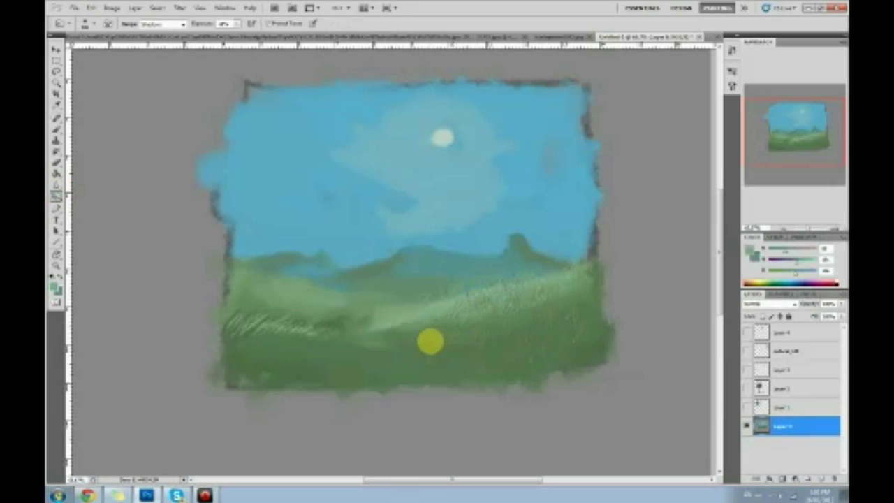
key("b")
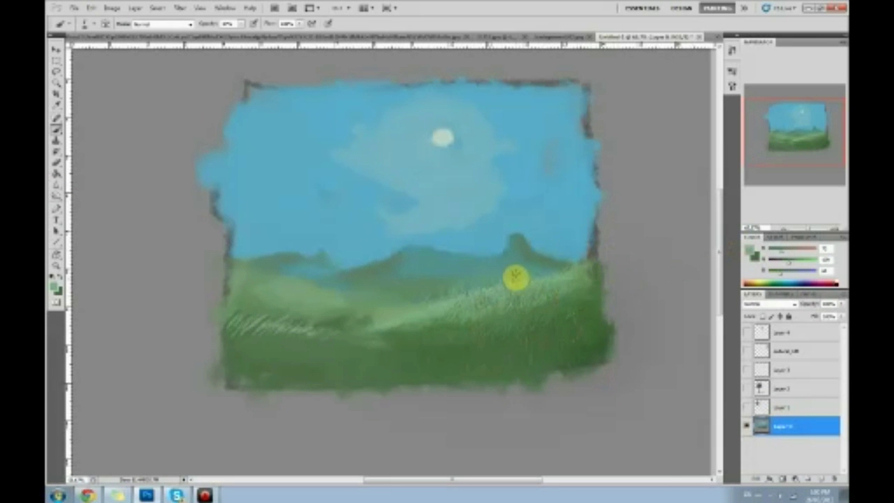
- Choose a different brush preset, paint a light grass blade across the meadow, and sample darker green
key("ctrl+plus")
key("ctrl+plus")
key("ctrl+plus")
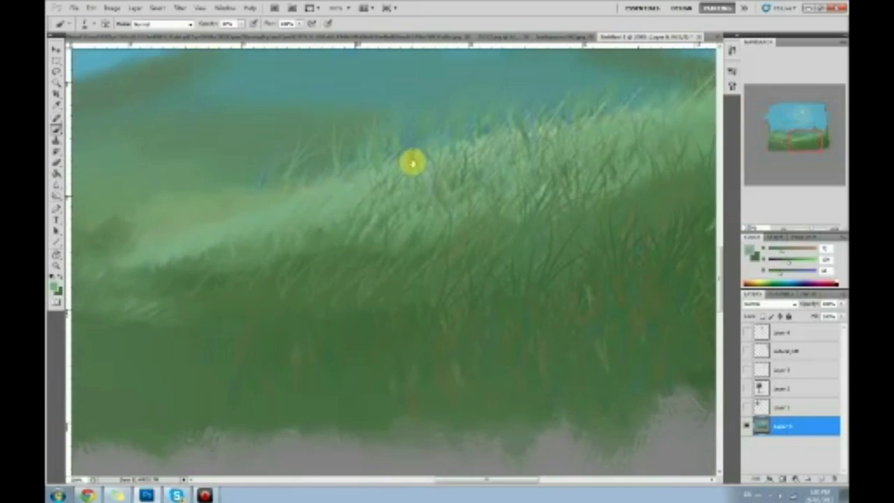
right_click(563, 241)
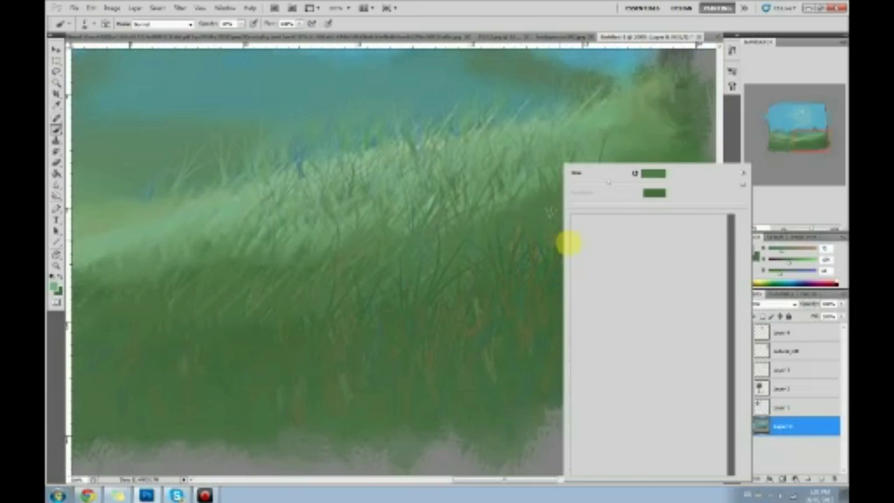
scroll(732, 304, "down", 10)
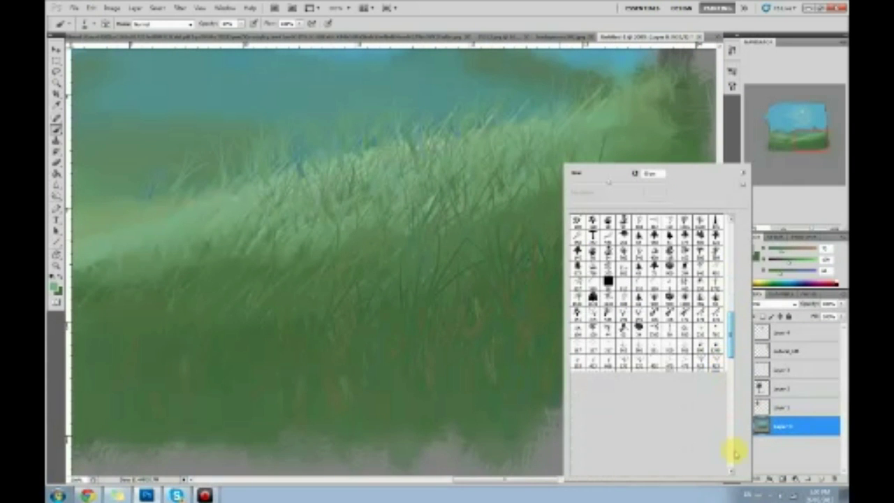
left_click(730, 465)
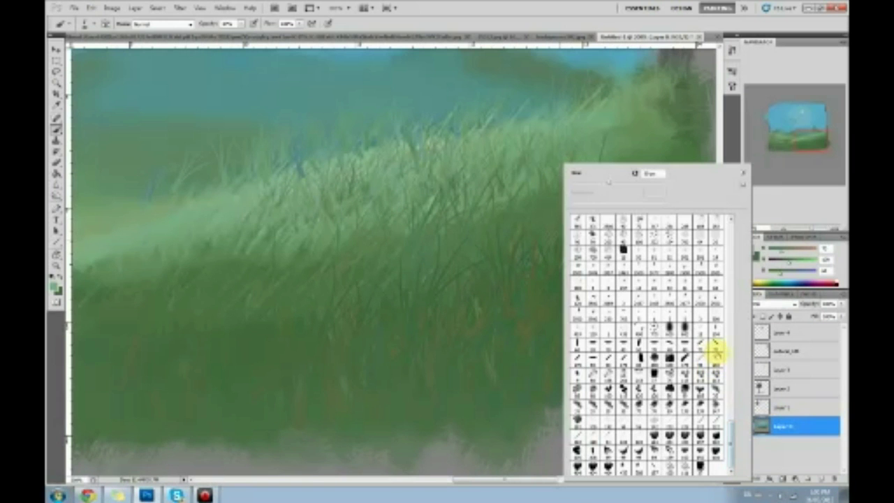
left_click(698, 127)
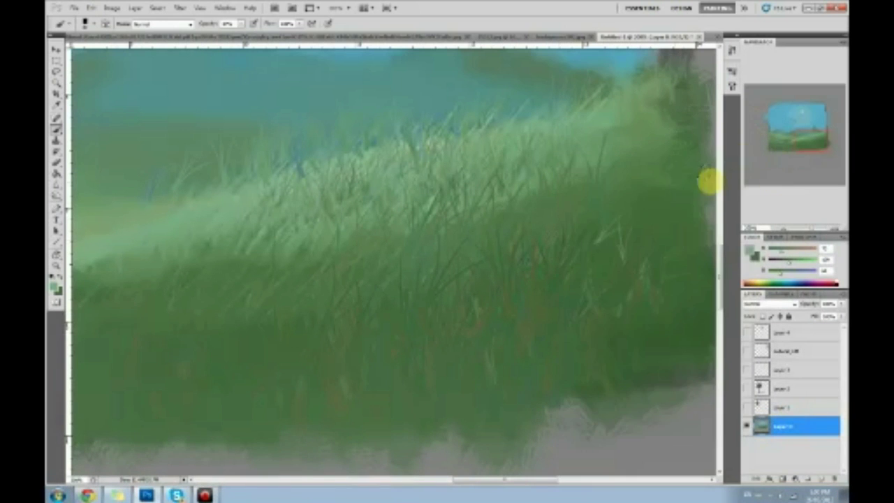
left_click_drag(473, 233, 425, 283)
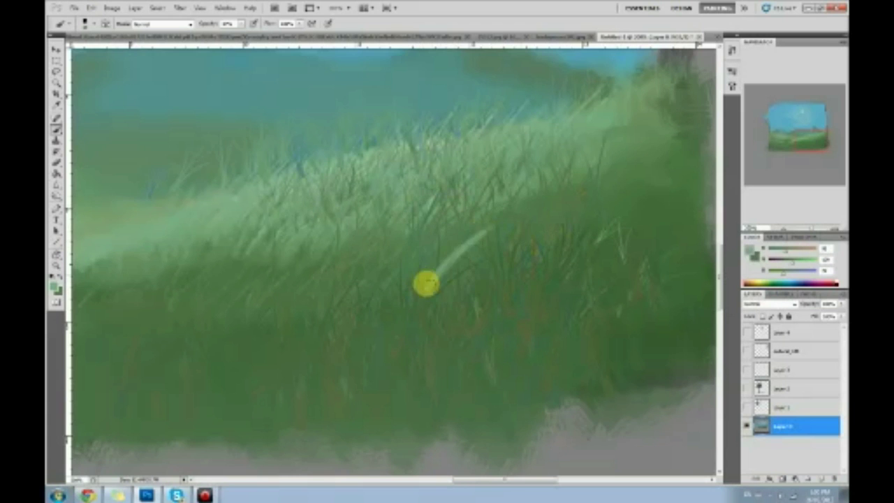
left_click(451, 250, "alt")
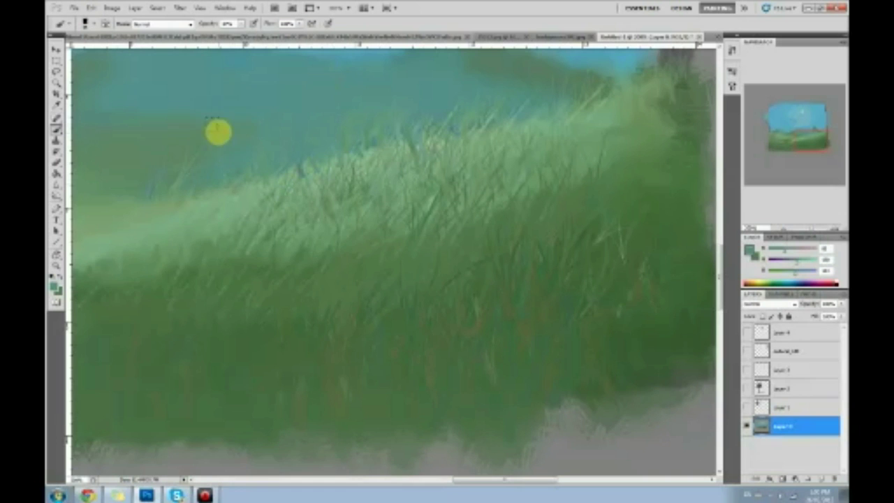
- Zoom and pan across the grass, then fit the whole painting on screen
key("ctrl+plus")
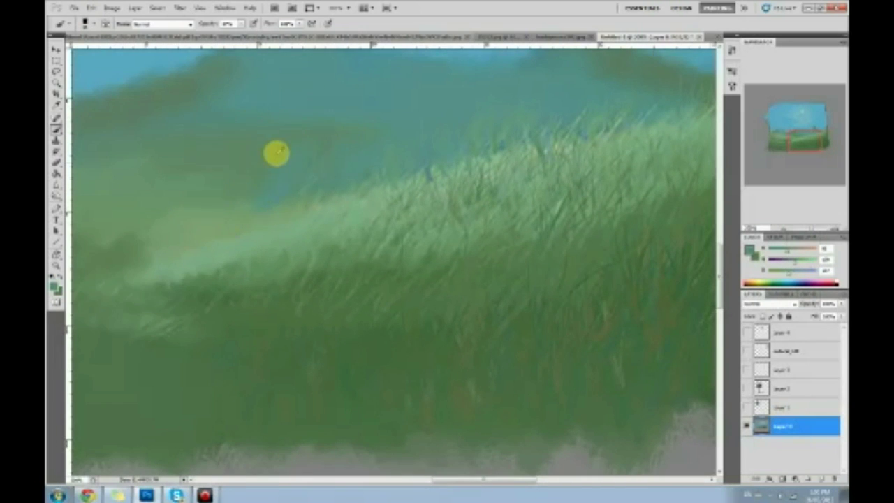
mouse_move(498, 105)
left_mouse_down()
mouse_move(370, 138)
mouse_move(355, 104)
left_mouse_up()
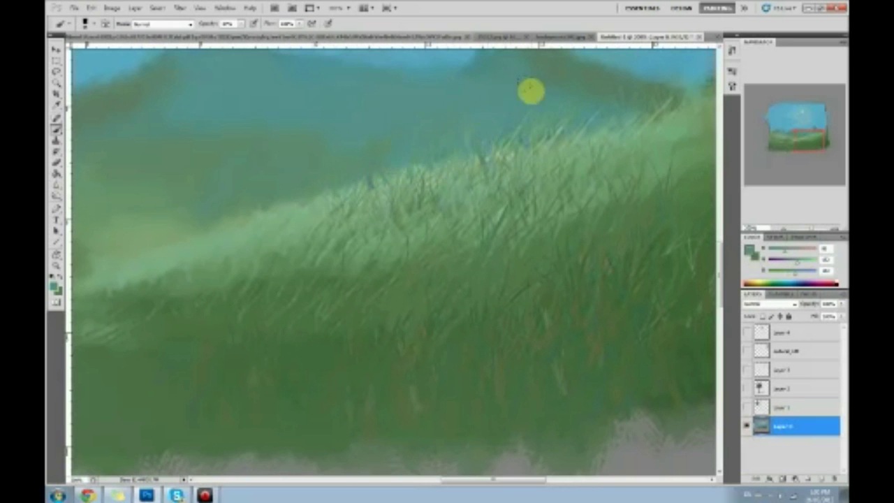
left_click_drag(495, 132, 398, 203)
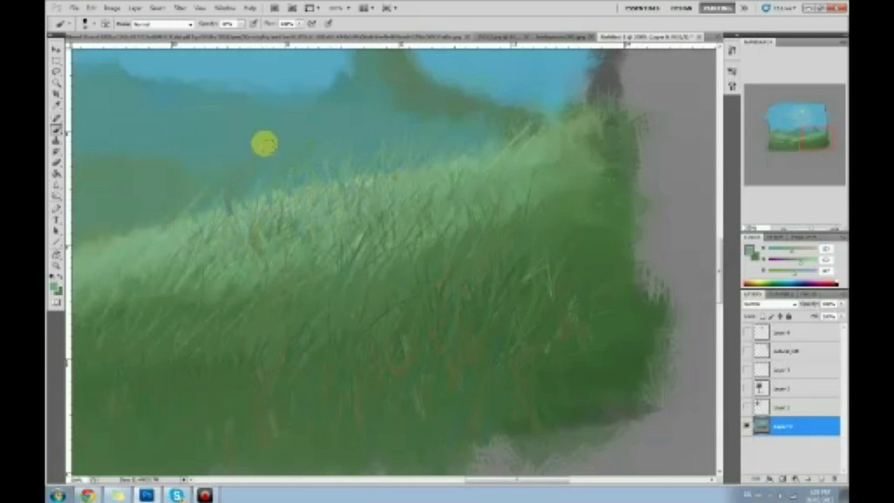
key("ctrl+0")
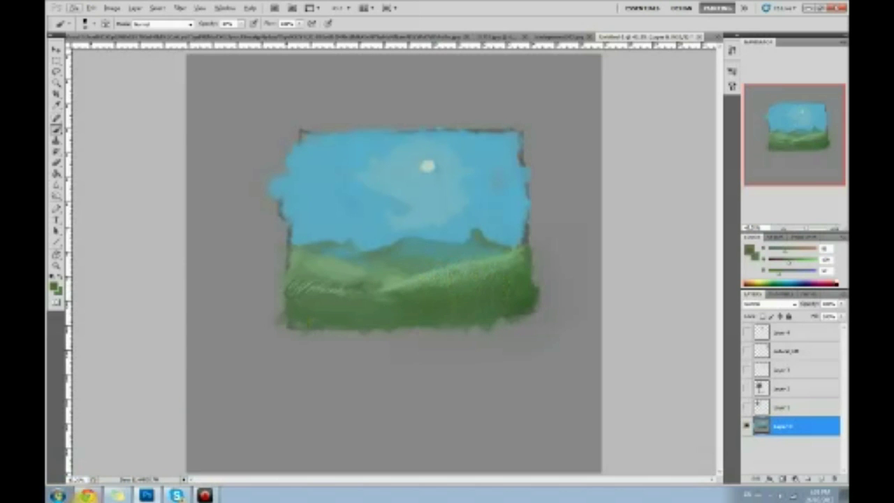
- Maximize the browser and study the Excalibur artwork, toggling between fitted and full-size views
left_click(88, 495)
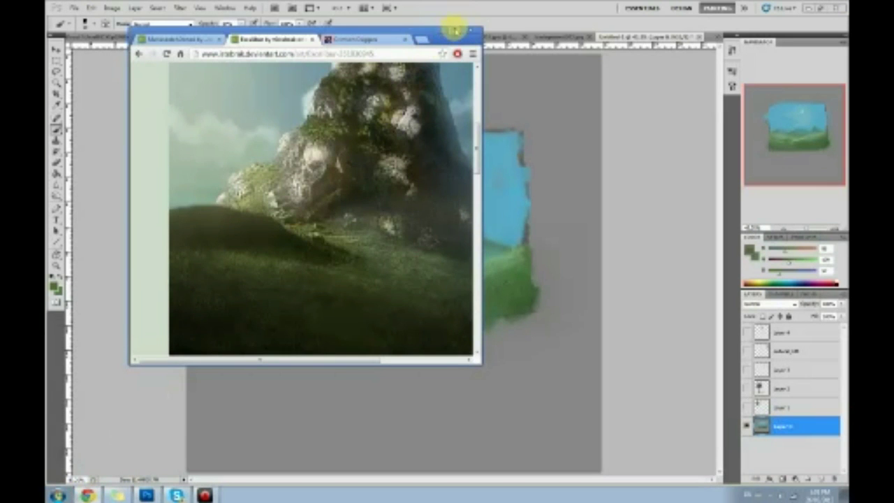
left_click(454, 30)
key("ctrl+minus")
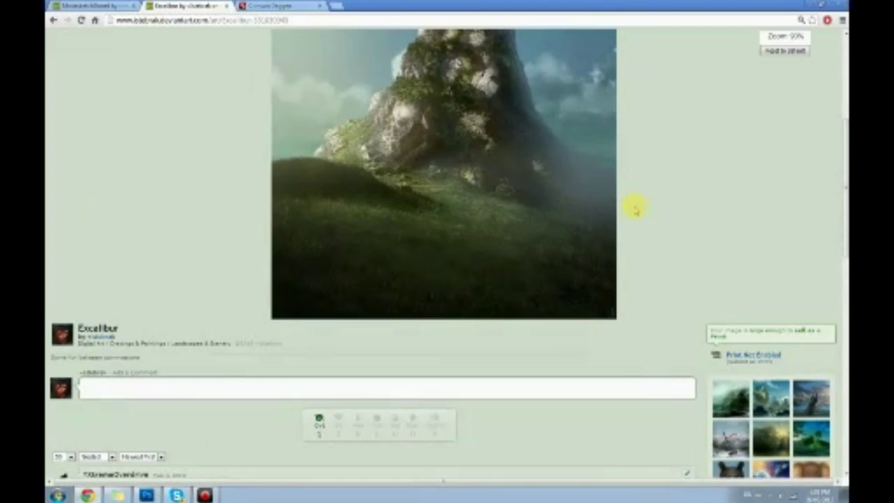
key("ctrl+plus")
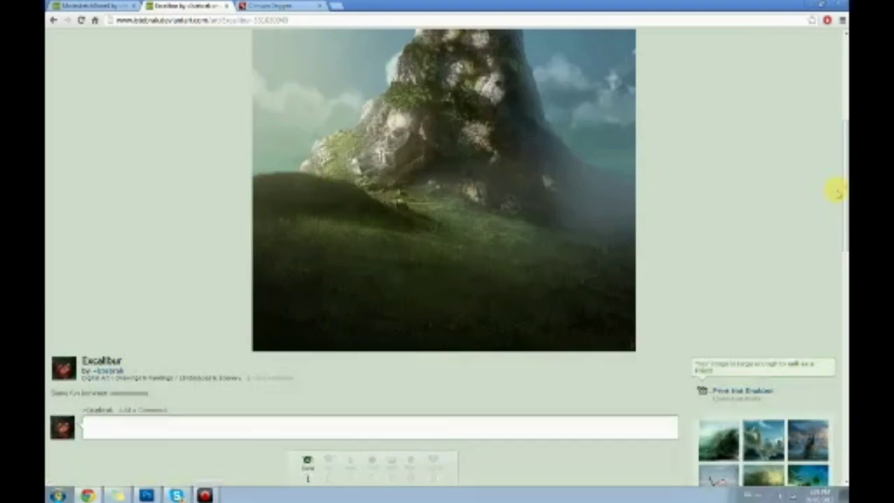
scroll(844, 152, "up", 3)
scroll(831, 156, "down", 1)
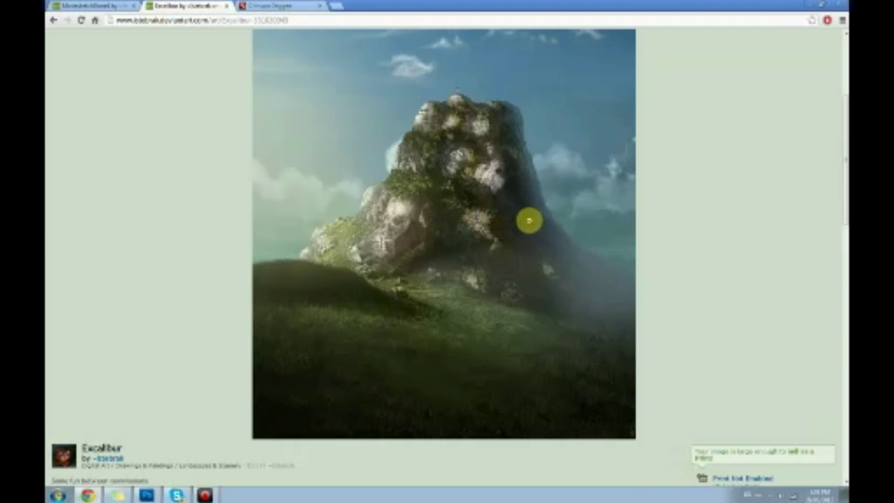
scroll(531, 222, "up", 3)
scroll(544, 228, "down", 1)
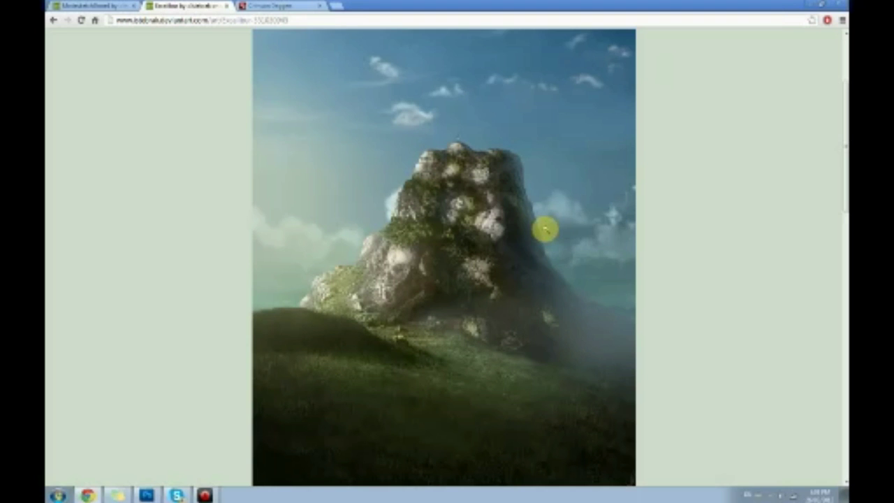
scroll(487, 175, "down", 3)
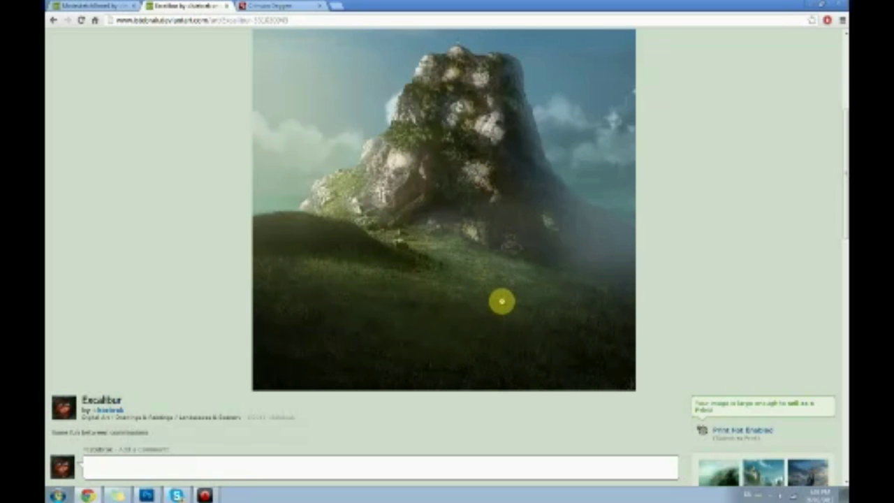
left_click(462, 276)
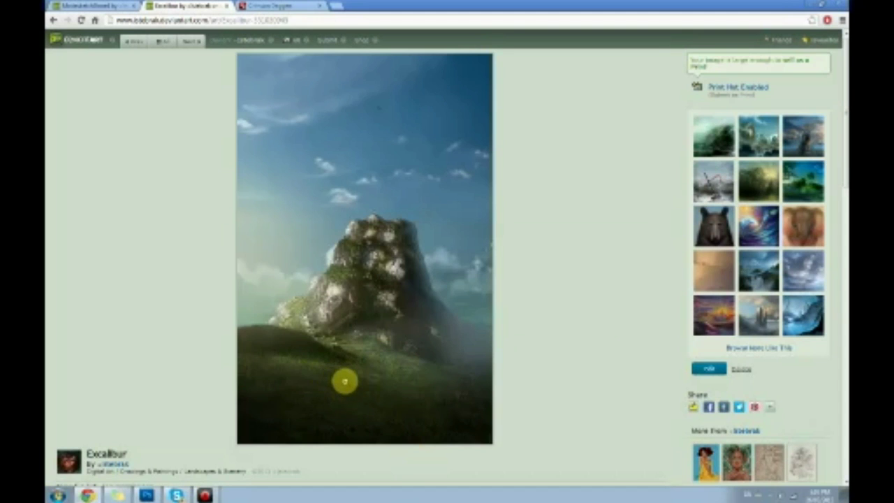
left_click(324, 380)
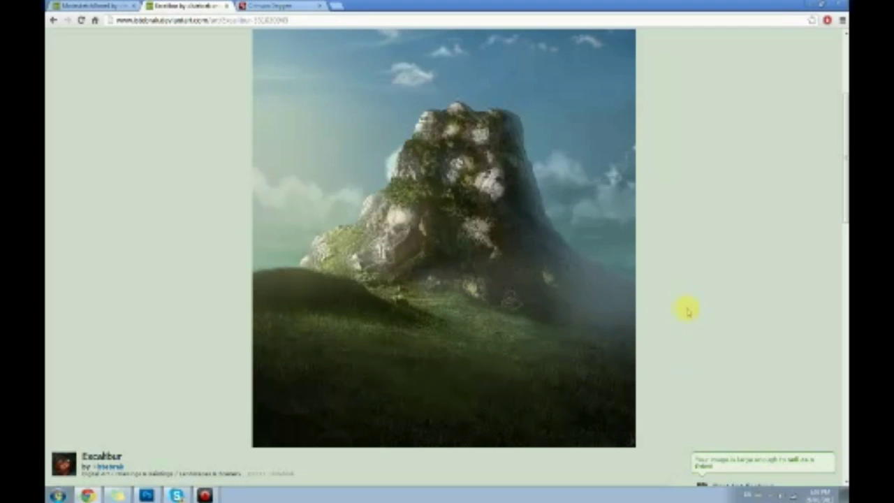
- Return to the Excalibur page and toggle the artwork to full size and back
left_click(87, 495)
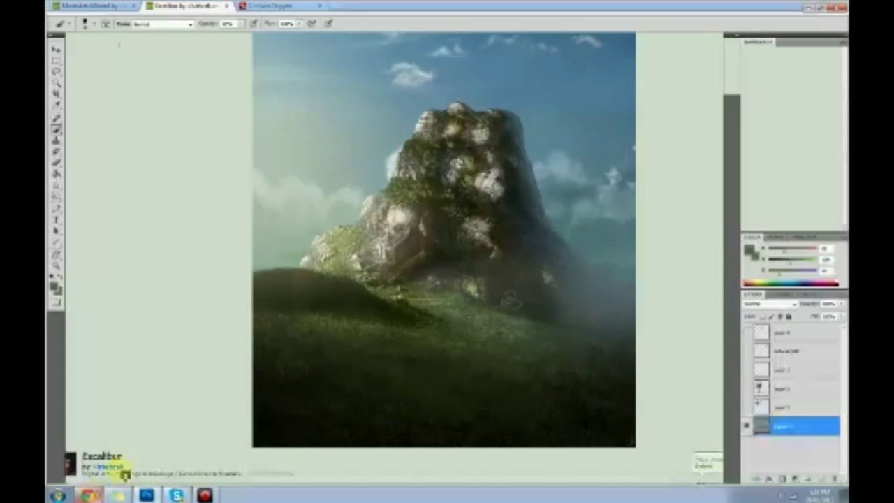
left_click(88, 494)
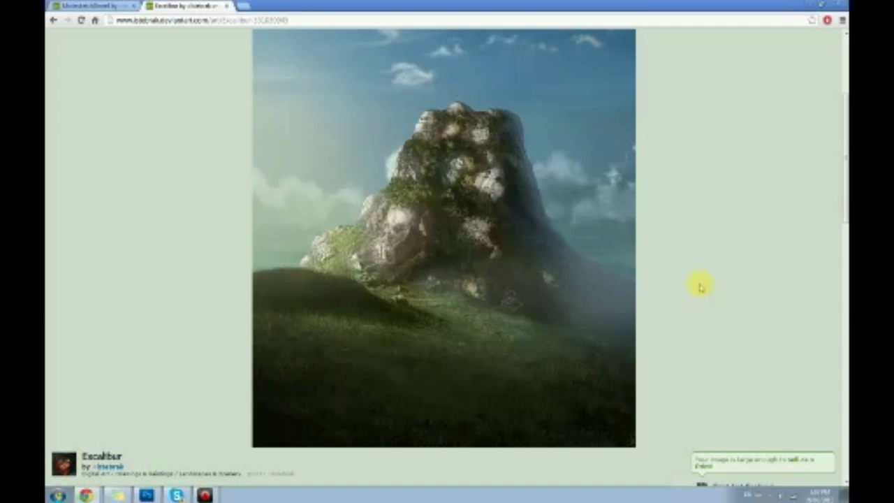
scroll(734, 300, "down", 2)
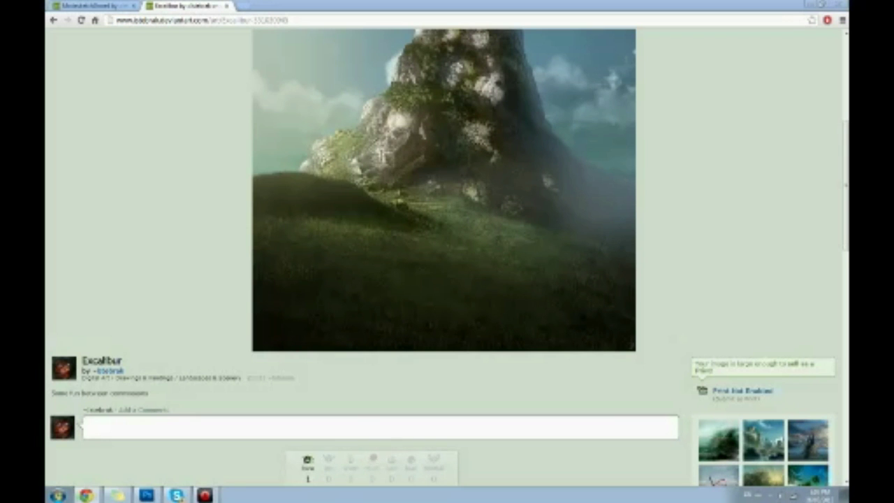
left_click(588, 84)
left_click(632, 256)
- Open the artist's profile gallery and the Bag End artwork page
left_click(111, 371)
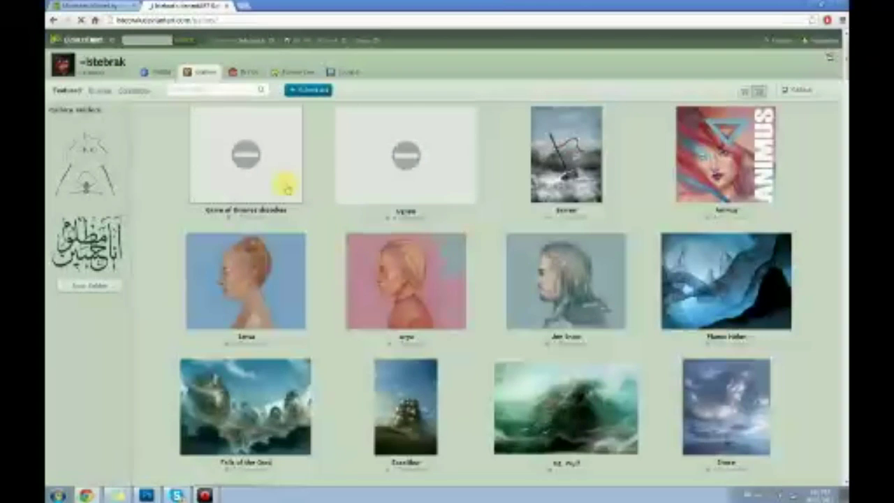
scroll(314, 243, "down", 1)
scroll(315, 243, "down", 3)
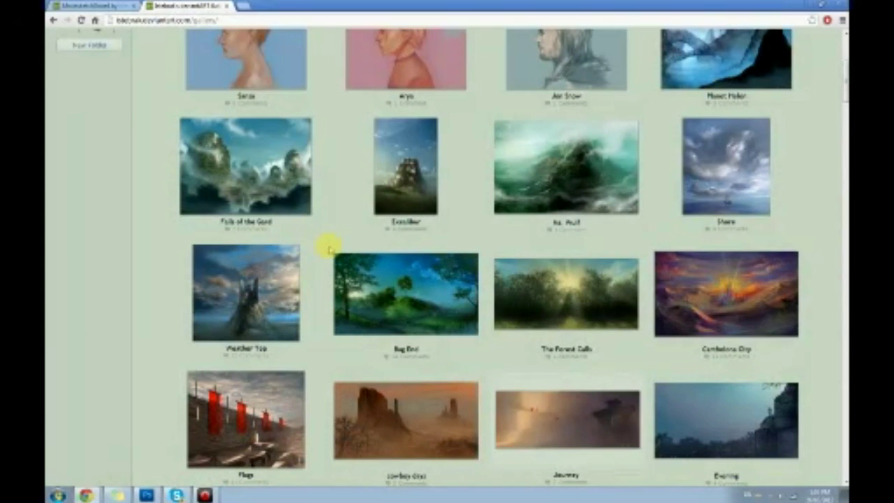
left_click(394, 293)
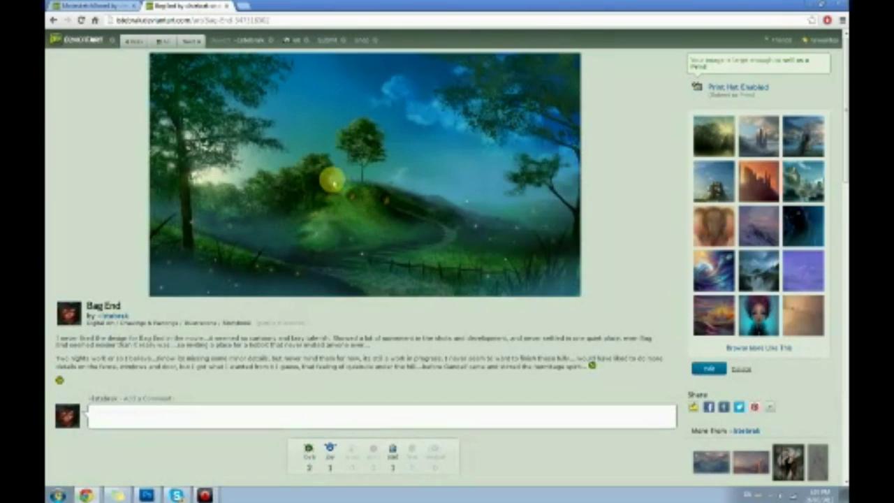
- Zoom in to 200% on Bag End's trees and hill, reset, and collapse the full view
key("ctrl+plus")
key("ctrl+plus")
key("ctrl+plus")
key("ctrl+plus")
key("ctrl+plus")
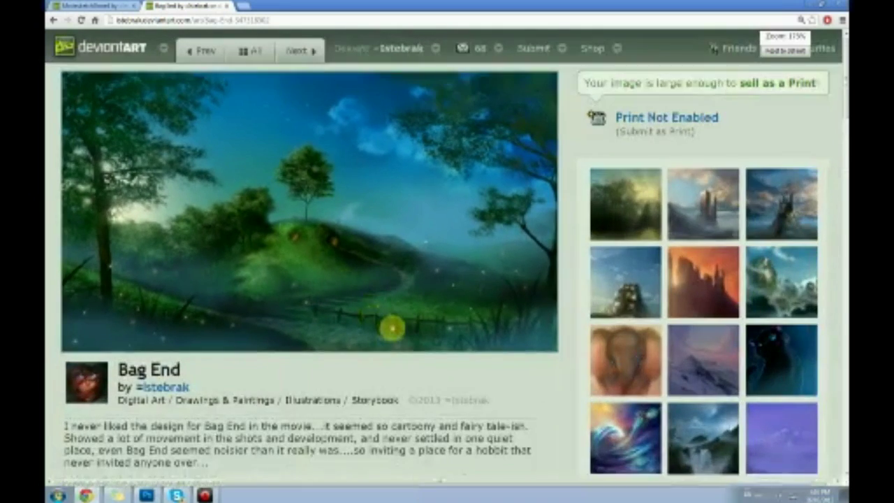
key("ctrl+plus")
key("ctrl+plus")
key("ctrl+plus")
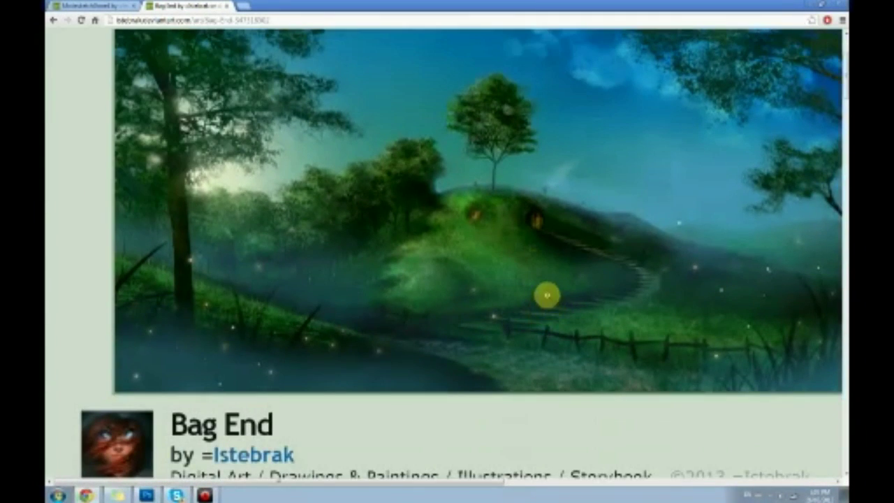
key("ctrl+0")
scroll(489, 294, "up", 1)
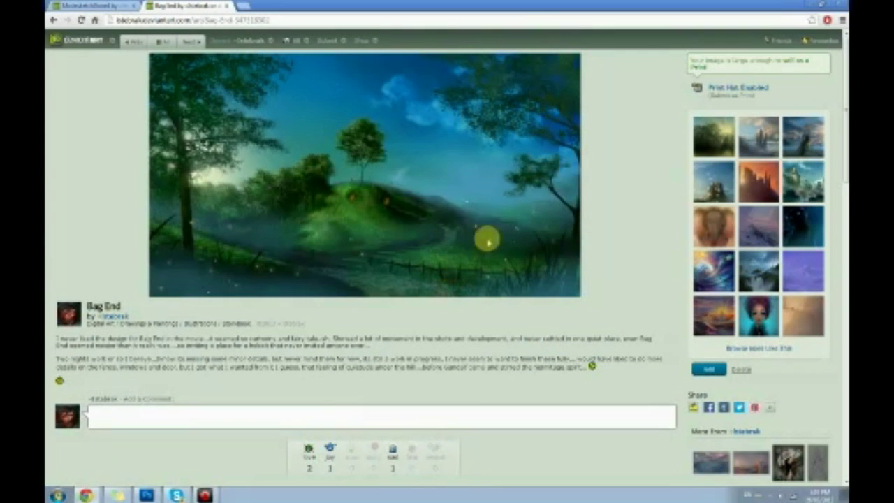
scroll(567, 203, "up", 8)
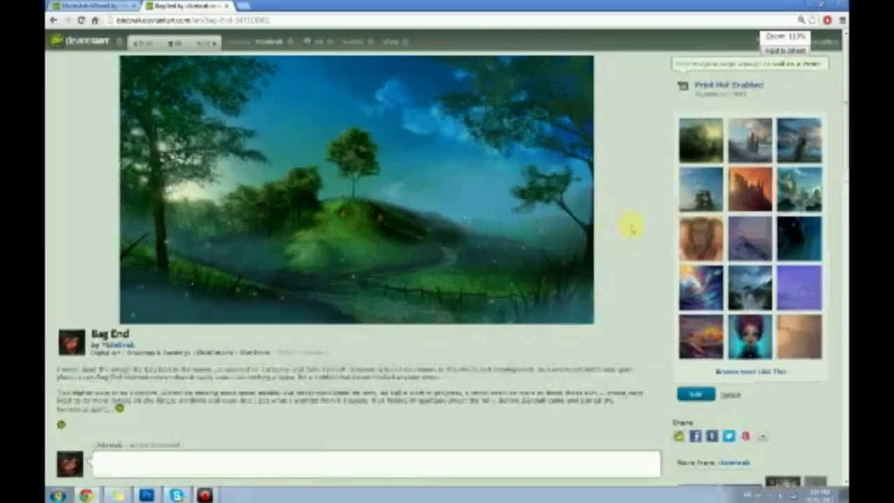
scroll(696, 342, "down", 3)
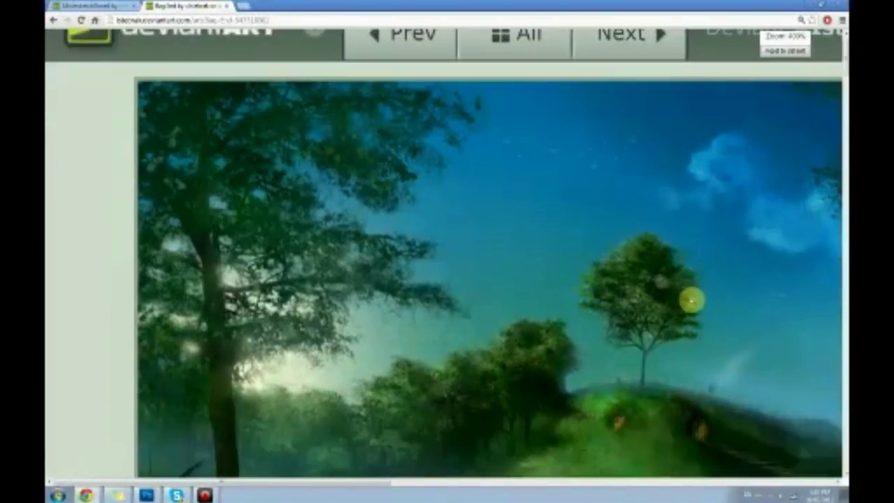
left_click_drag(377, 482, 525, 475)
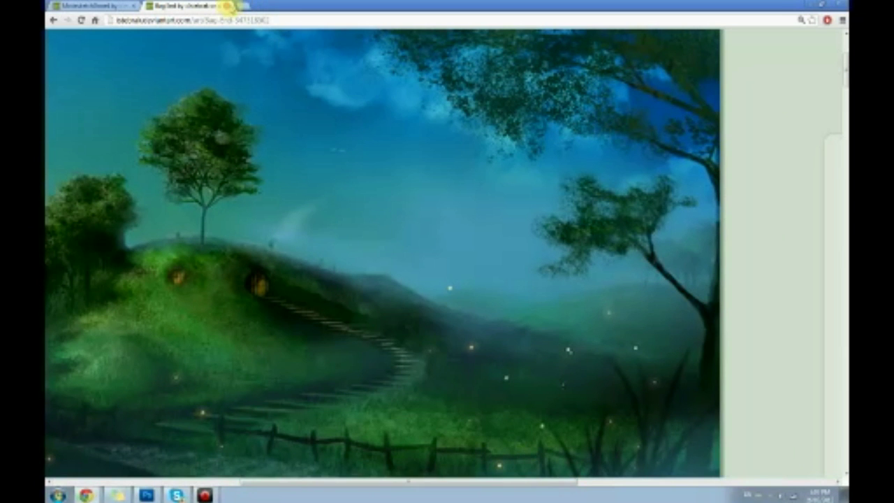
left_click(50, 349)
- Search the Paintings folder in the Pictures library for 'bag'
left_click(58, 495)
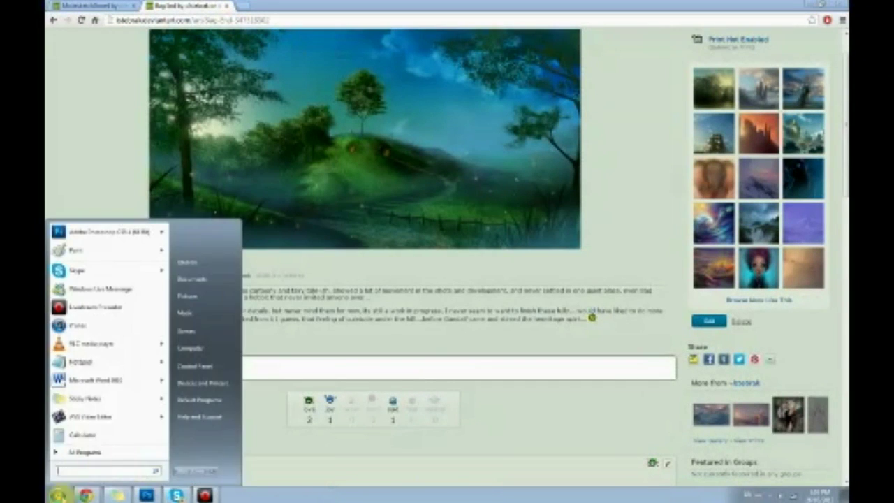
left_click(199, 303)
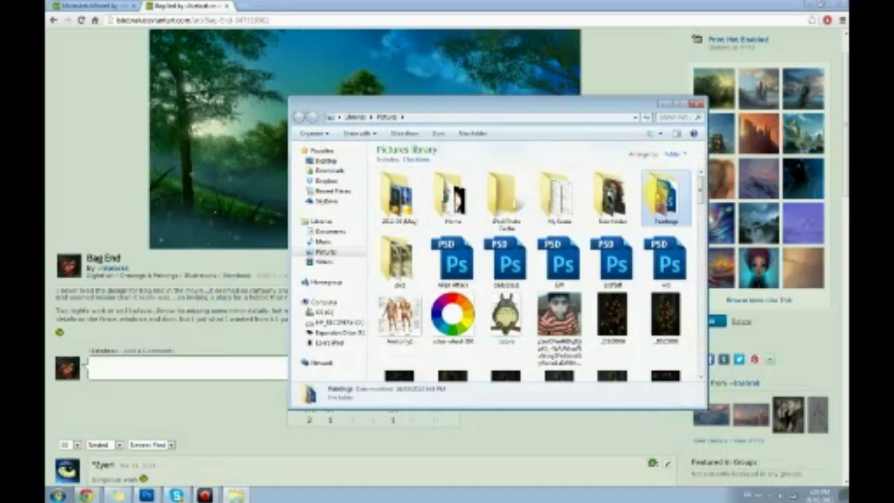
double_click(665, 195)
left_click(669, 118)
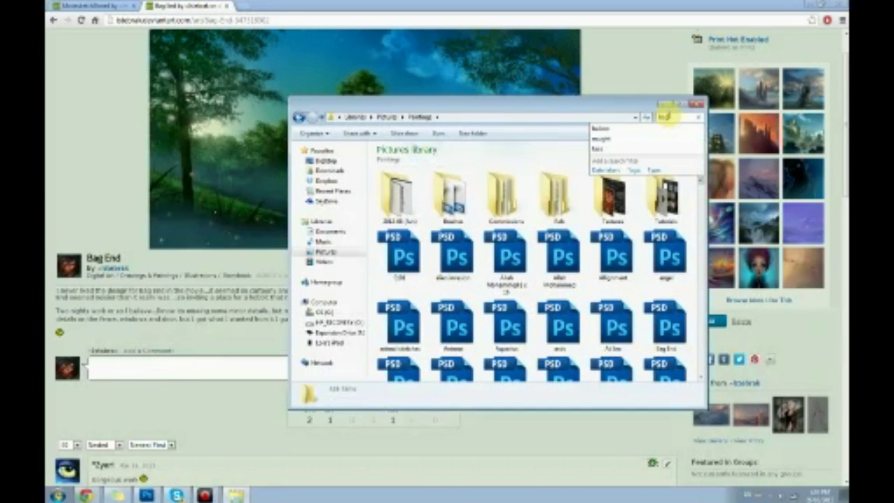
type("bag")
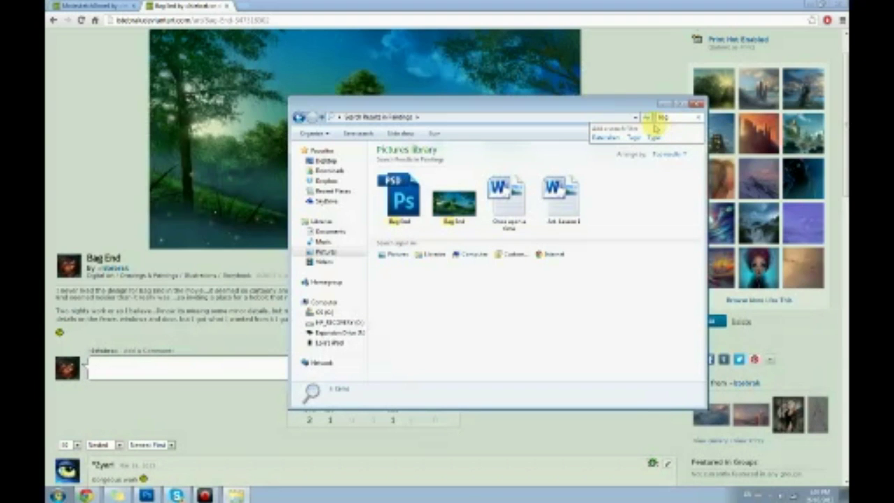
- Preview the Bag End JPG, close the preview, and open it in a new Chrome tab
double_click(457, 208)
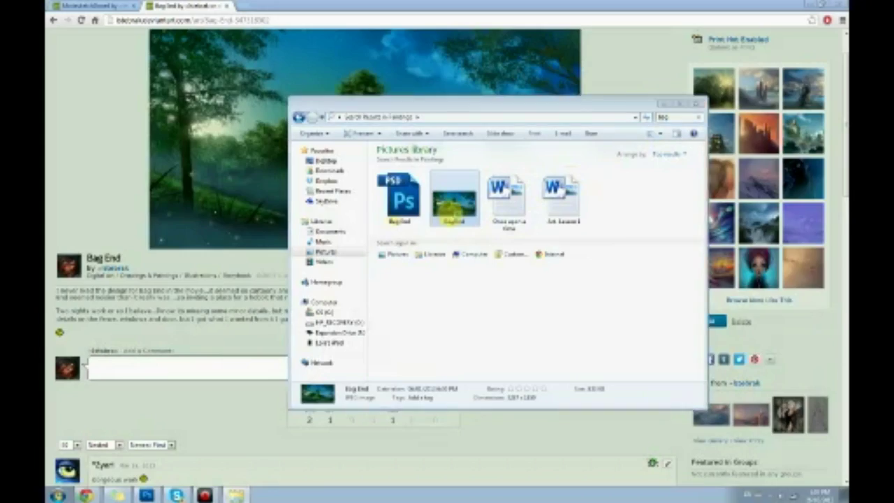
left_click(838, 5)
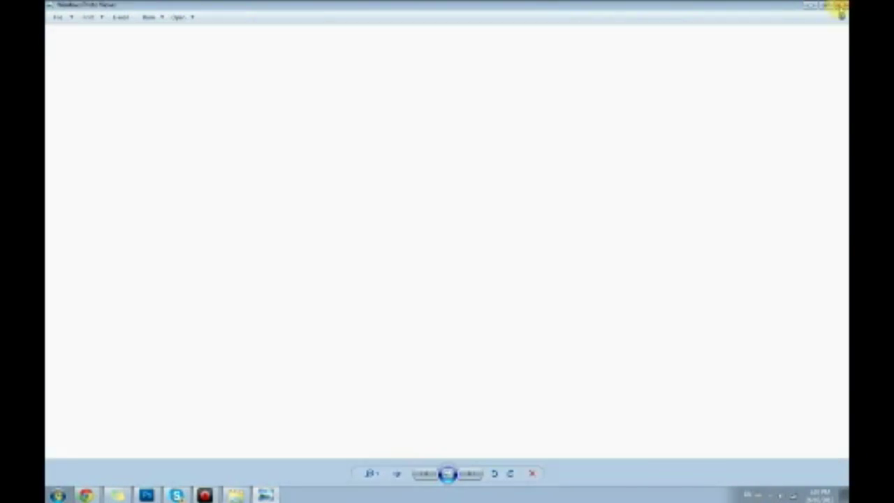
left_click_drag(458, 201, 393, 7)
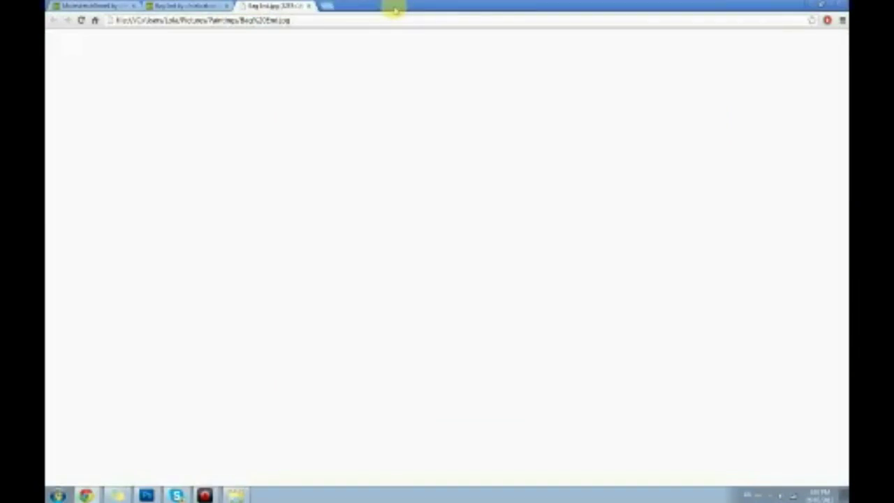
- View the local Bag End image at full size, compare with the deviantArt page, then close its tab
left_click(692, 412)
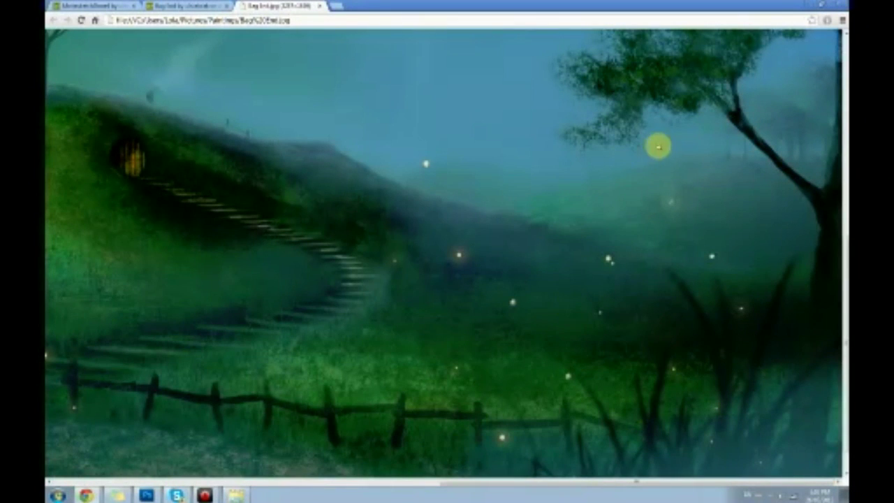
scroll(681, 239, "up", 2)
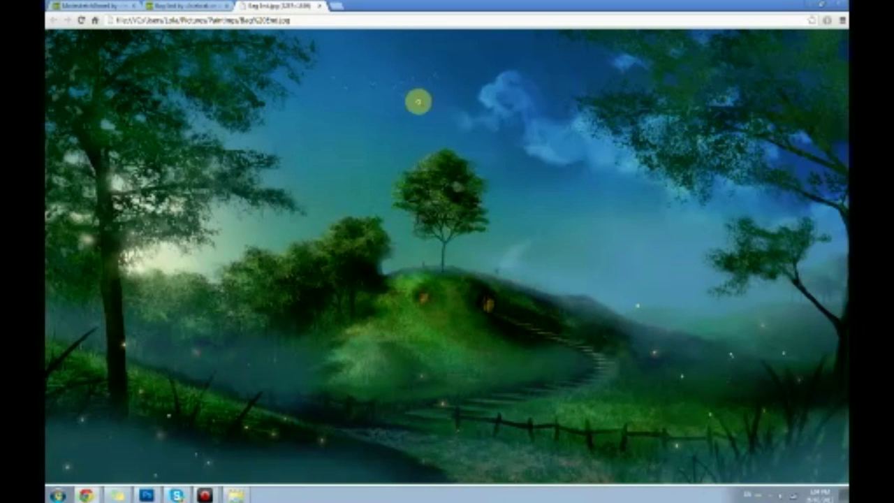
left_click(220, 6)
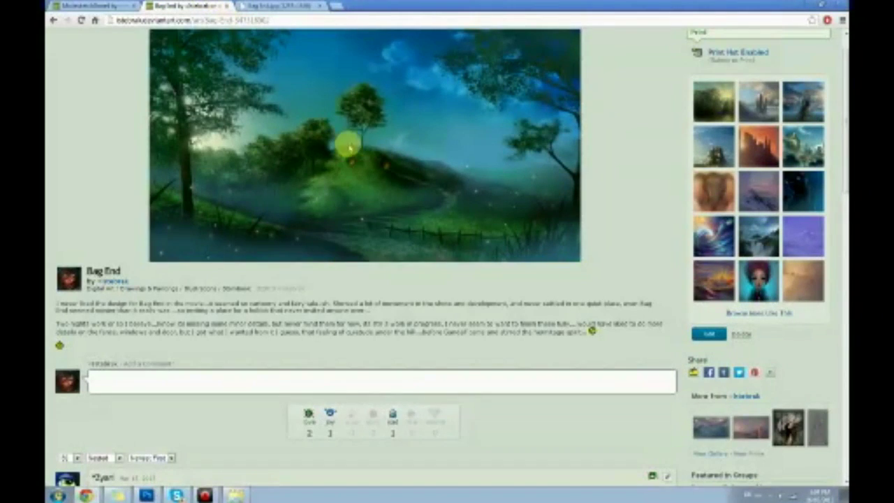
scroll(377, 154, "up", 1)
left_click(270, 5)
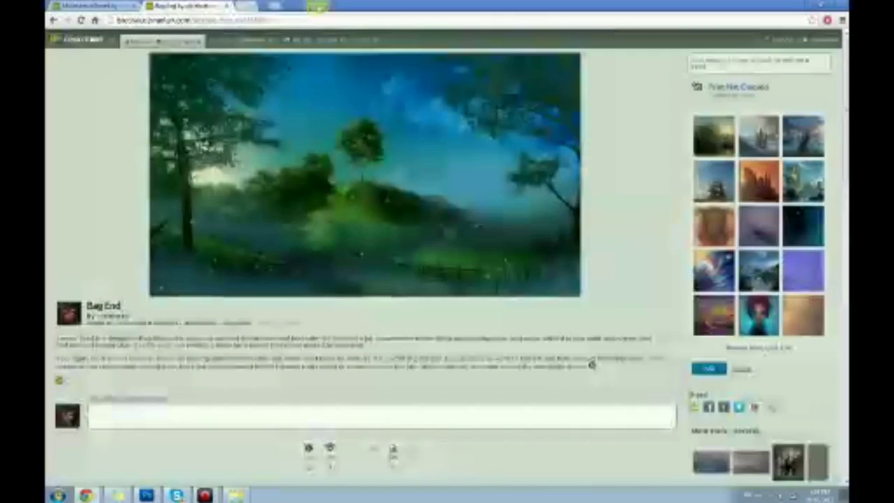
left_click(320, 5)
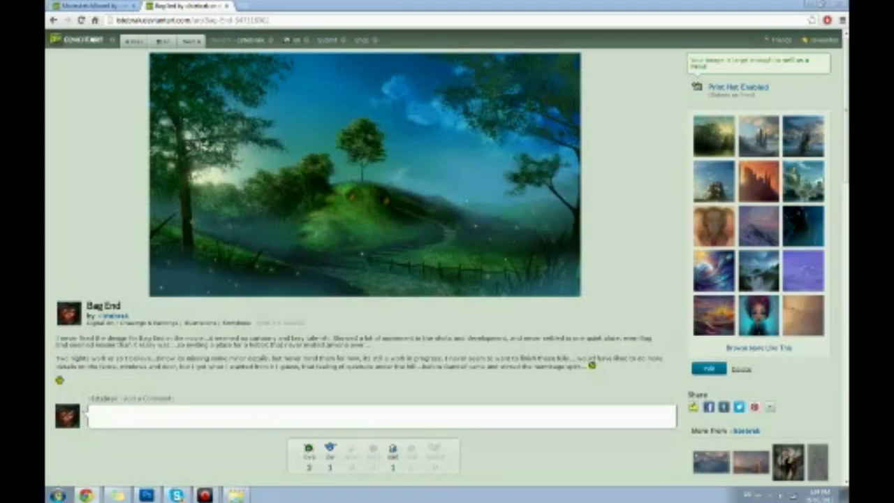
- Hide the landscape layer and fill a new layer with flat grey
left_click(146, 495)
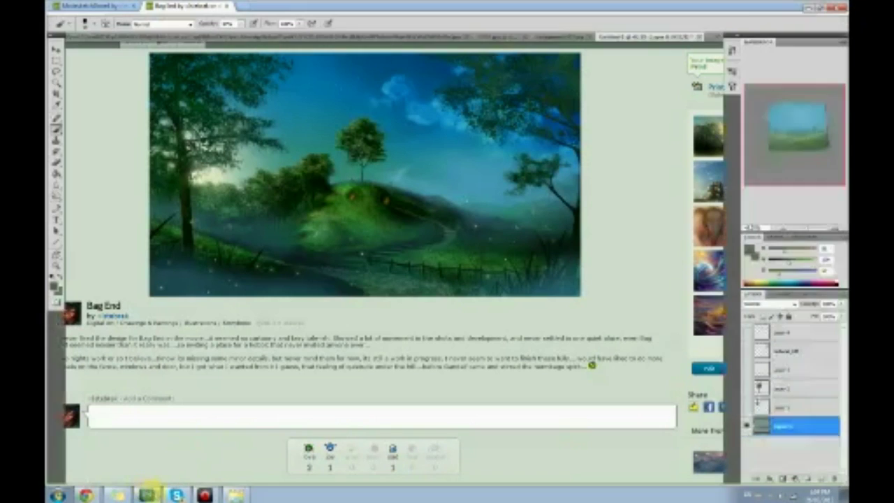
left_click(745, 426)
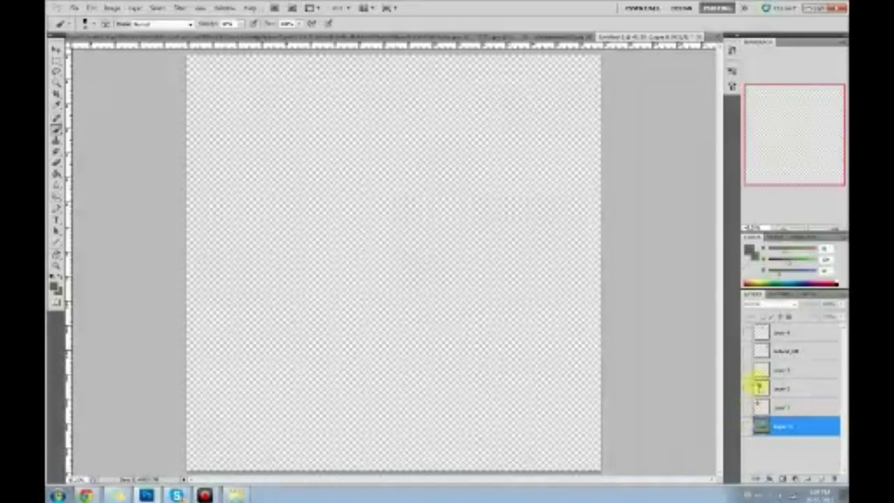
left_click(821, 479)
left_click(749, 248)
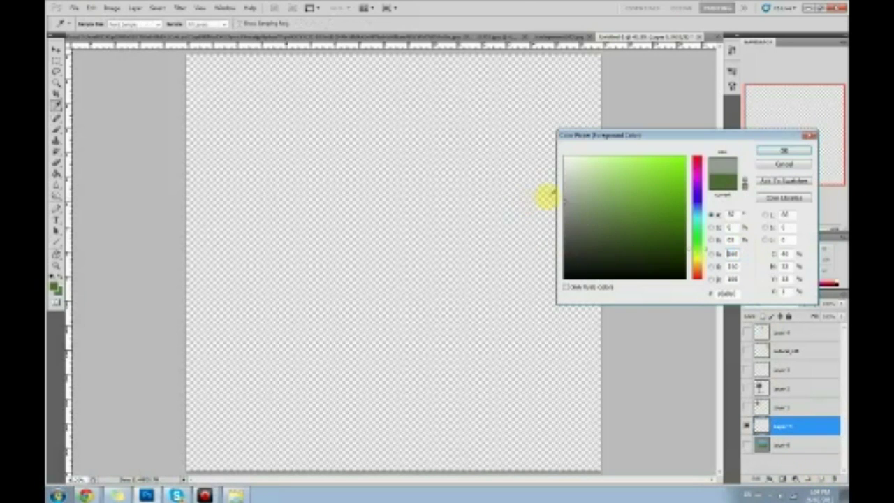
left_click(784, 151)
left_click(508, 227)
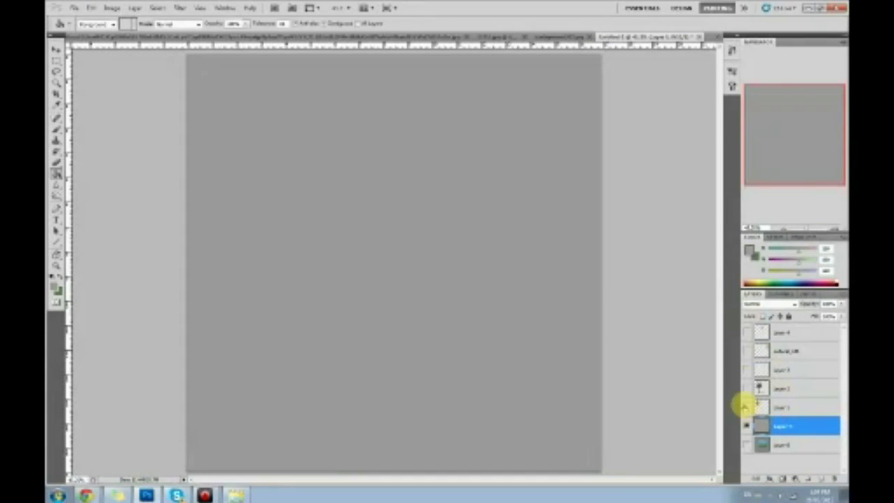
- Show the diagram sketch layers and select the sketch layer with a smaller brush
left_click(749, 369)
left_click_drag(746, 370, 745, 332)
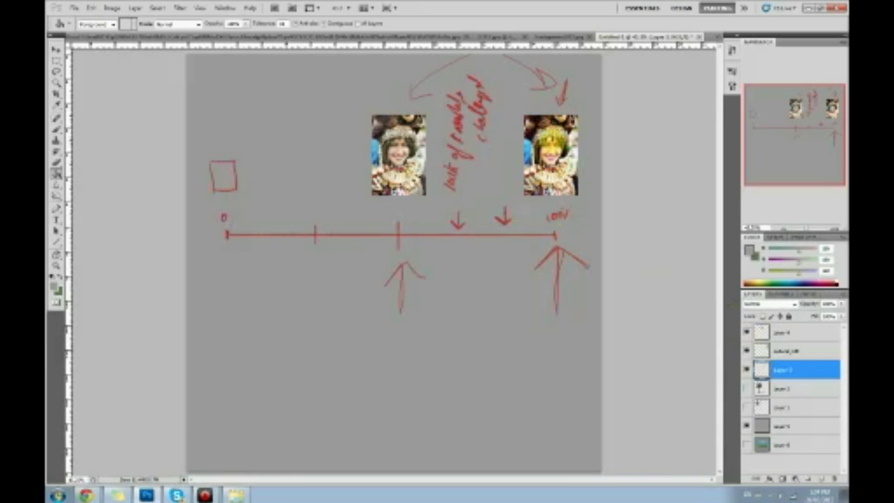
key("b")
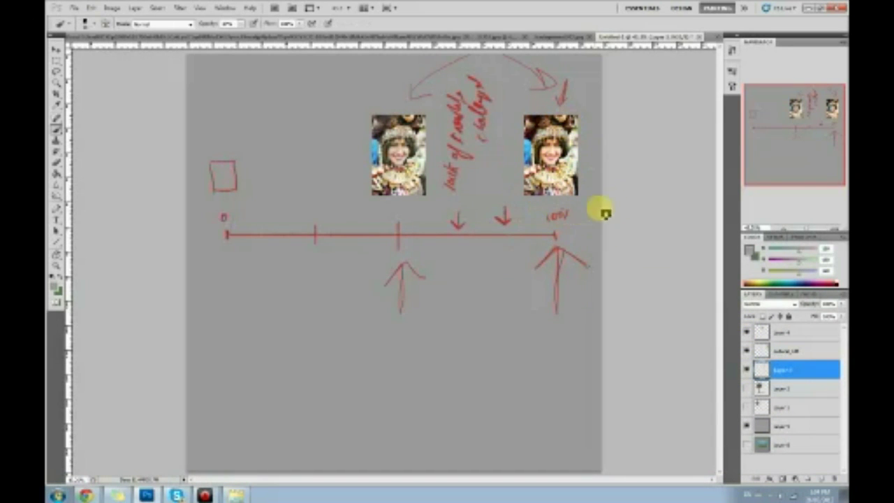
key("alt+bracketleft")
left_click(776, 351)
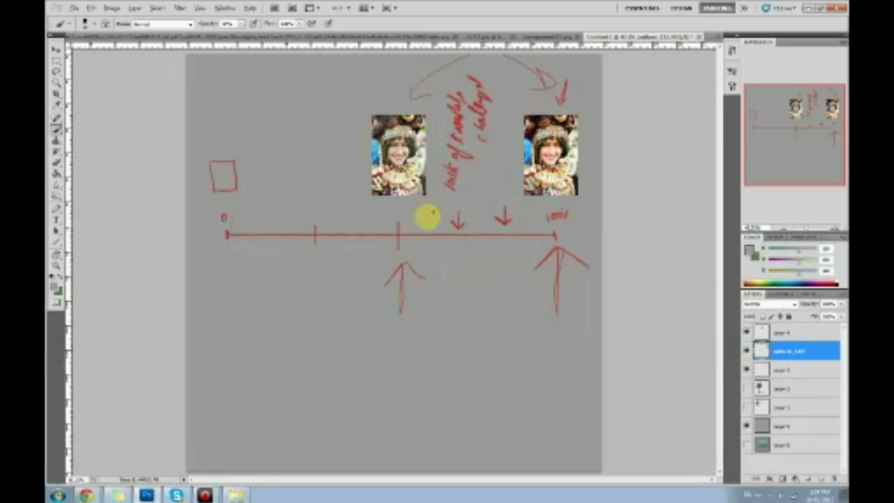
- In red, loop the left photo and scale, underline 0, and circle the centre tick
left_click(457, 225, "alt")
mouse_move(373, 92)
left_mouse_down()
mouse_move(457, 316)
mouse_move(437, 143)
mouse_move(337, 194)
mouse_move(423, 319)
mouse_move(459, 129)
mouse_move(377, 104)
mouse_move(364, 257)
mouse_move(435, 316)
mouse_move(463, 223)
mouse_move(461, 168)
left_mouse_up()
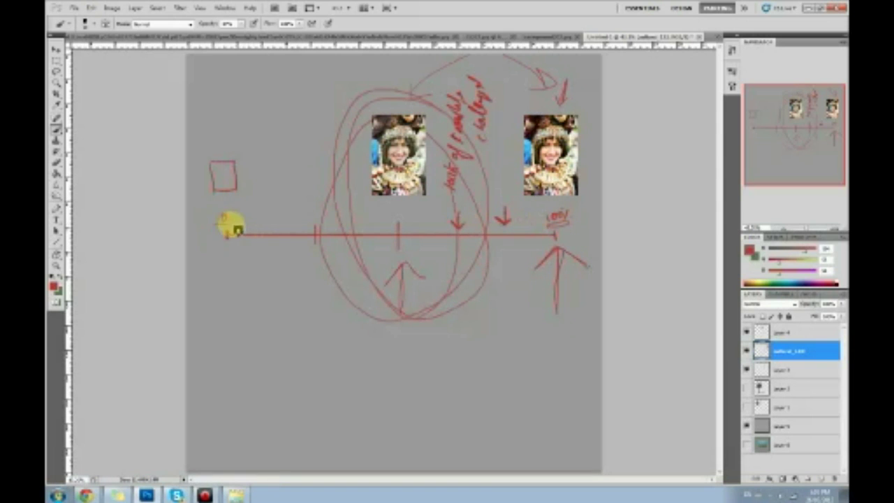
left_click_drag(237, 225, 214, 225)
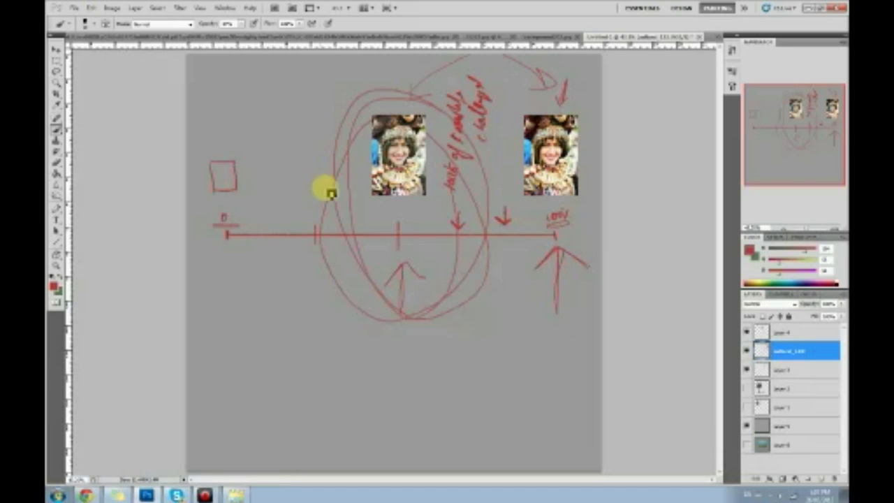
mouse_move(397, 213)
left_mouse_down()
mouse_move(384, 240)
mouse_move(415, 266)
mouse_move(429, 240)
mouse_move(405, 218)
left_mouse_up()
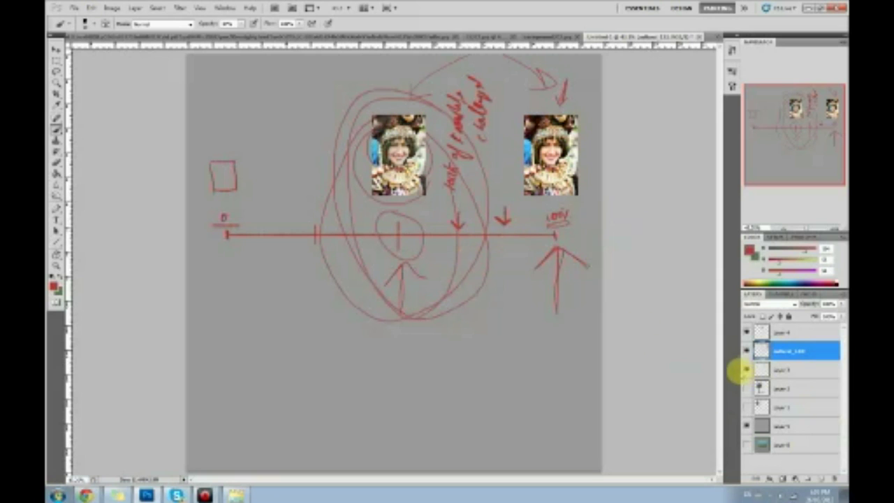
- Hide the sketch layer and make the tree study layer visible
left_click(746, 342)
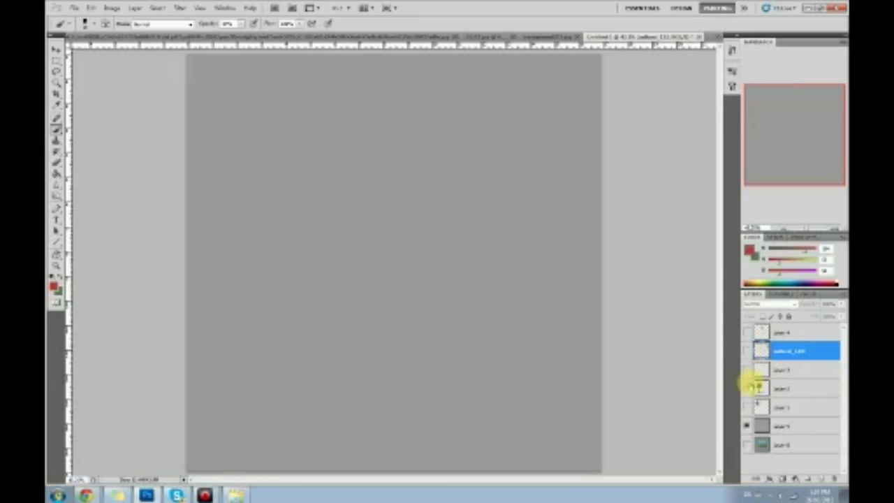
left_click(747, 388)
left_click(746, 388)
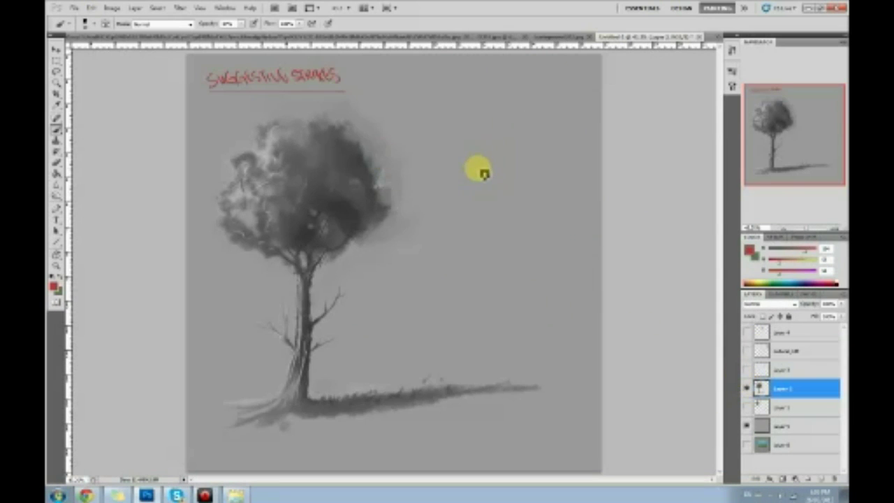
- Choose a textured scatter brush from the Brush Preset picker
right_click(437, 145)
mouse_move(612, 415)
left_mouse_down()
mouse_move(603, 289)
mouse_move(608, 356)
left_mouse_up()
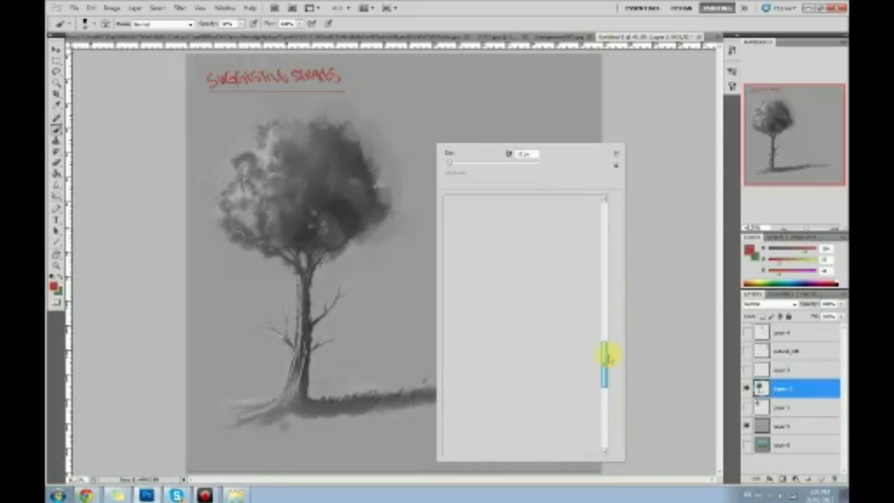
mouse_move(605, 387)
left_mouse_down()
mouse_move(609, 423)
mouse_move(608, 355)
left_mouse_up()
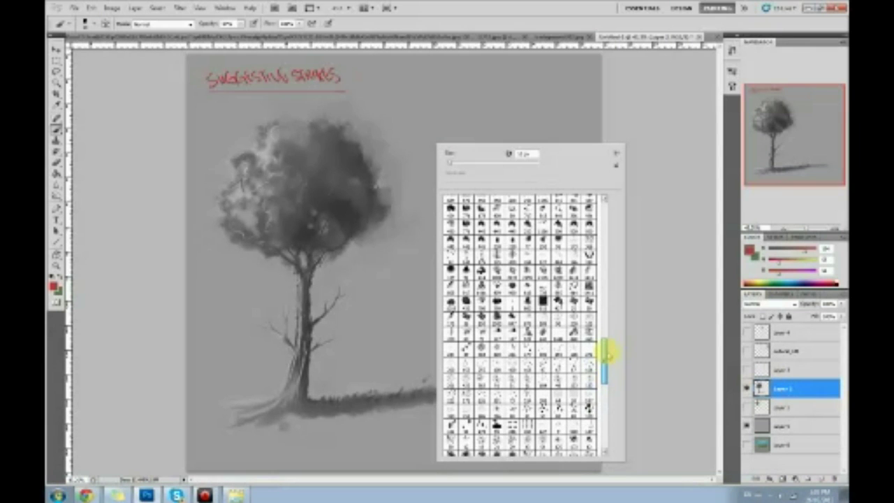
left_click(539, 259)
left_click(369, 189)
- Set the paint colour to dark grey, undo the test strokes, and select the tree layer
mouse_move(639, 329)
left_mouse_down()
mouse_move(445, 190)
mouse_move(681, 401)
left_mouse_up()
key("ctrl+z")
left_click(342, 207, "alt")
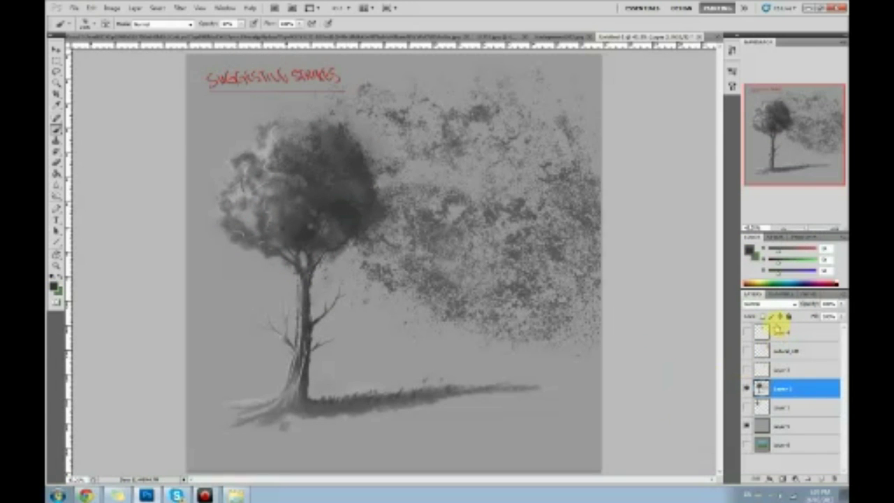
key("ctrl+z")
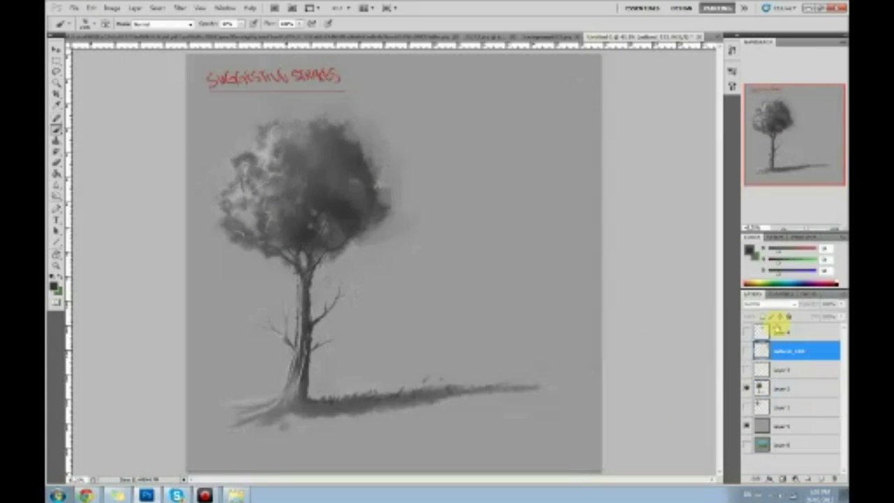
left_click(782, 389)
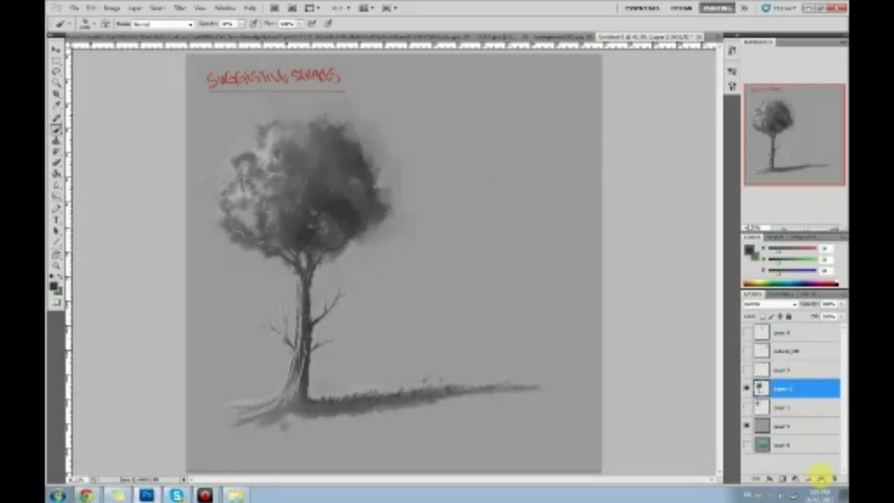
- Add a new layer, then undo the trial foliage strokes and the leftover cloud scribble
left_click(820, 478)
mouse_move(386, 194)
left_mouse_down()
mouse_move(345, 175)
mouse_move(303, 184)
mouse_move(435, 156)
left_mouse_up()
mouse_move(343, 166)
left_mouse_down()
mouse_move(318, 172)
mouse_move(329, 154)
mouse_move(304, 138)
mouse_move(286, 154)
mouse_move(311, 144)
mouse_move(285, 149)
mouse_move(295, 142)
mouse_move(304, 158)
mouse_move(343, 156)
mouse_move(314, 132)
mouse_move(322, 202)
mouse_move(302, 234)
mouse_move(301, 210)
mouse_move(412, 209)
mouse_move(336, 237)
mouse_move(368, 177)
mouse_move(392, 155)
mouse_move(335, 180)
mouse_move(338, 162)
left_mouse_up()
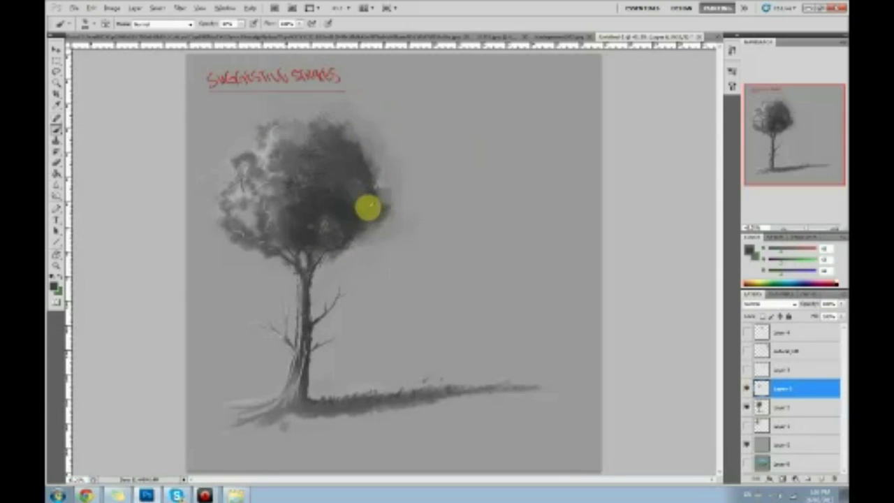
left_click_drag(485, 178, 517, 190)
mouse_move(510, 231)
left_mouse_down()
mouse_move(482, 209)
mouse_move(573, 296)
mouse_move(519, 275)
left_mouse_up()
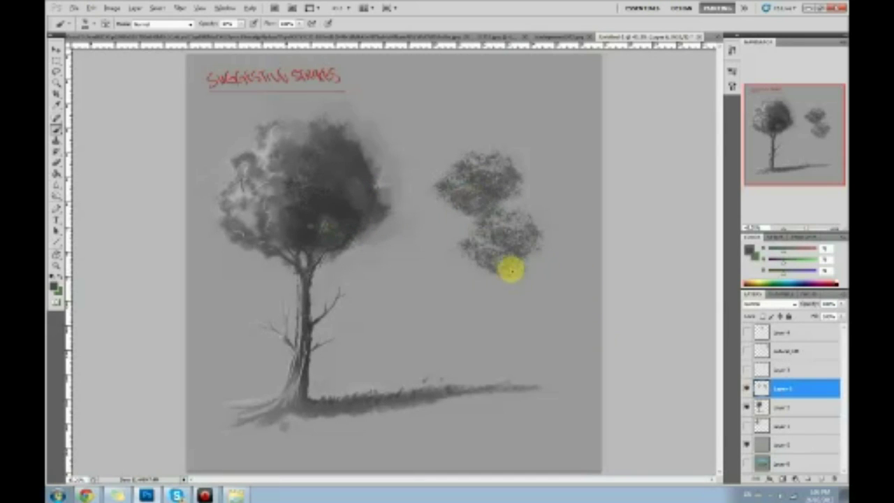
key("ctrl+alt+z")
key("ctrl+alt+z")
key("ctrl+alt+z")
key("ctrl+alt+z")
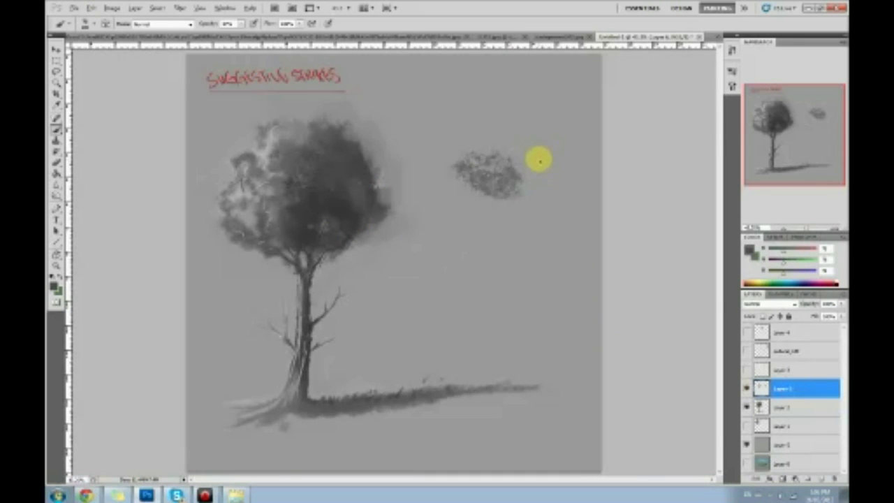
key("ctrl+alt+z")
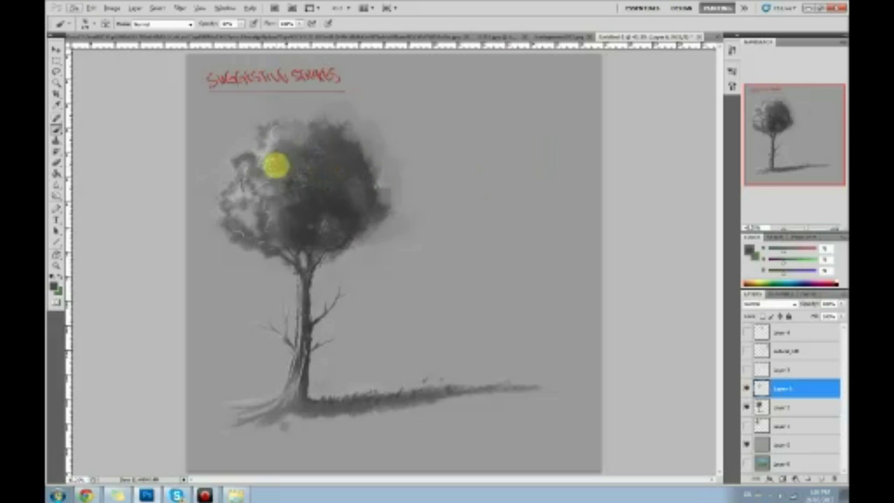
- Sample lighter greys and dab them onto the tree's left and upper foliage
left_click(259, 181, "alt")
mouse_move(253, 194)
left_mouse_down()
mouse_move(289, 167)
mouse_move(255, 164)
mouse_move(278, 135)
mouse_move(281, 154)
mouse_move(272, 135)
mouse_move(278, 149)
mouse_move(328, 121)
mouse_move(282, 132)
left_mouse_up()
left_click(272, 137, "alt")
mouse_move(354, 144)
left_mouse_down()
mouse_move(347, 116)
mouse_move(350, 162)
mouse_move(319, 140)
left_mouse_up()
left_click(290, 165, "alt")
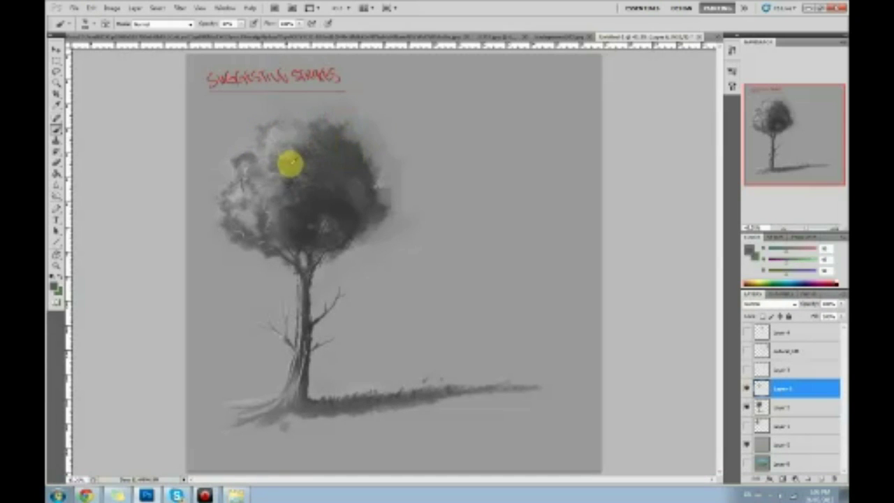
left_click(307, 186, "alt")
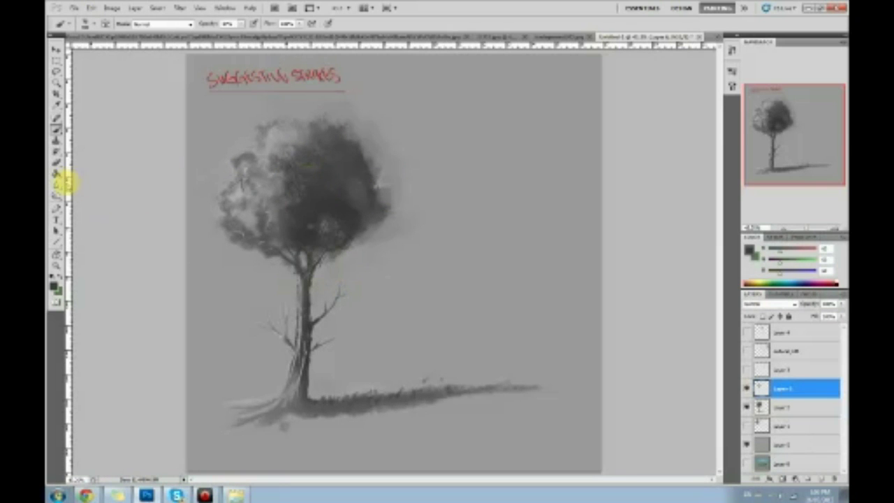
- Blend the light patches on the canopy's left side with the Smudge tool
left_click(63, 183)
mouse_move(290, 202)
left_mouse_down()
mouse_move(313, 155)
mouse_move(310, 170)
mouse_move(300, 159)
mouse_move(307, 212)
mouse_move(297, 231)
left_mouse_up()
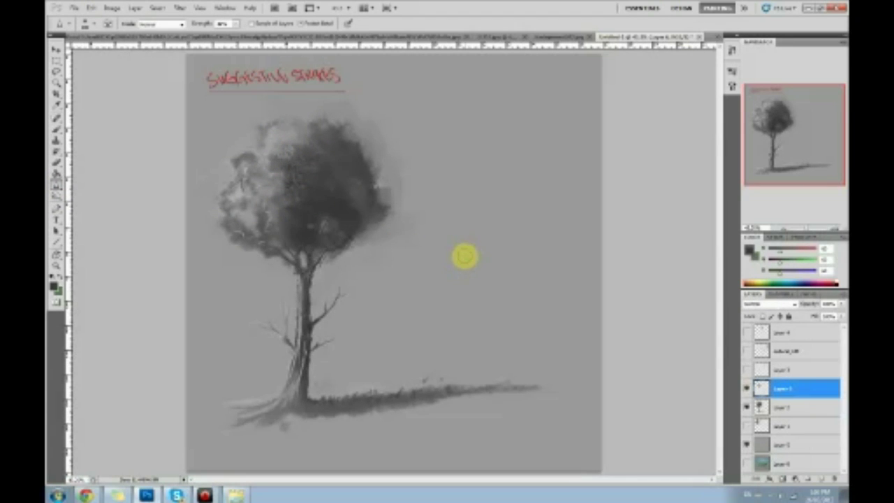
left_click_drag(239, 185, 285, 210)
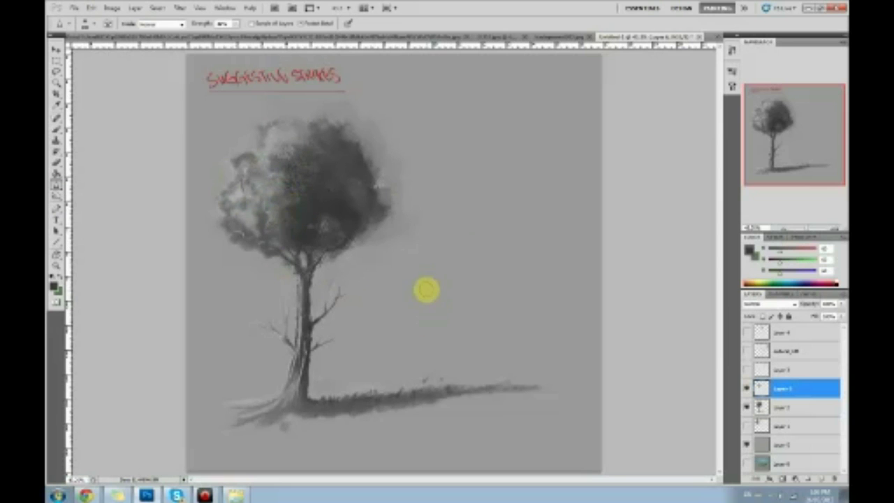
- Pick a light grey foreground colour and paint it over the left and lower-left foliage
left_click(749, 250)
mouse_move(605, 209)
left_mouse_down()
mouse_move(564, 219)
mouse_move(546, 190)
left_mouse_up()
left_click(782, 151)
mouse_move(253, 202)
left_mouse_down()
mouse_move(237, 219)
mouse_move(260, 228)
mouse_move(256, 190)
mouse_move(234, 196)
mouse_move(264, 183)
mouse_move(242, 171)
mouse_move(260, 204)
mouse_move(244, 199)
mouse_move(268, 182)
mouse_move(241, 182)
mouse_move(271, 162)
mouse_move(268, 225)
mouse_move(273, 178)
mouse_move(259, 170)
mouse_move(257, 182)
mouse_move(246, 172)
mouse_move(288, 161)
mouse_move(257, 150)
mouse_move(271, 222)
left_mouse_up()
left_click(260, 225, "alt")
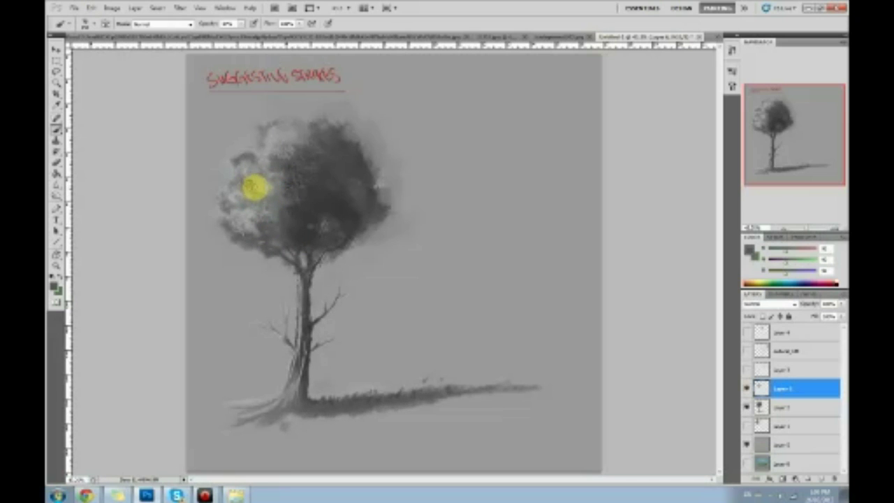
mouse_move(232, 194)
left_mouse_down()
mouse_move(260, 242)
mouse_move(282, 240)
mouse_move(281, 227)
mouse_move(257, 237)
mouse_move(280, 261)
mouse_move(259, 208)
mouse_move(215, 196)
mouse_move(343, 104)
mouse_move(328, 117)
mouse_move(344, 127)
mouse_move(322, 130)
mouse_move(254, 199)
mouse_move(257, 190)
mouse_move(227, 208)
mouse_move(212, 195)
mouse_move(220, 181)
mouse_move(244, 209)
mouse_move(234, 209)
mouse_move(244, 183)
mouse_move(282, 236)
mouse_move(288, 183)
mouse_move(280, 179)
mouse_move(285, 241)
mouse_move(281, 220)
mouse_move(292, 236)
mouse_move(293, 208)
mouse_move(318, 212)
mouse_move(294, 196)
mouse_move(298, 237)
mouse_move(274, 208)
mouse_move(306, 245)
mouse_move(288, 235)
mouse_move(280, 280)
left_mouse_up()
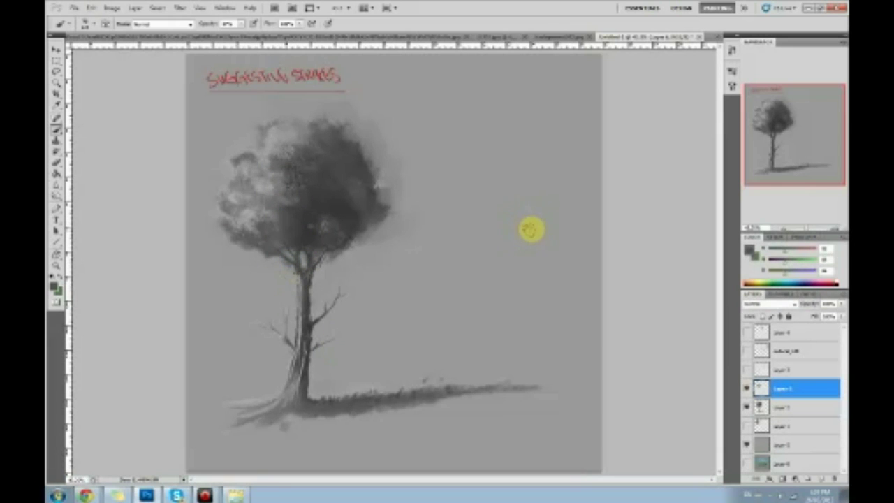
- Paint trial foliage strokes right of the tree with a preset brush, then undo them
right_click(398, 186)
left_click_drag(562, 370, 561, 365)
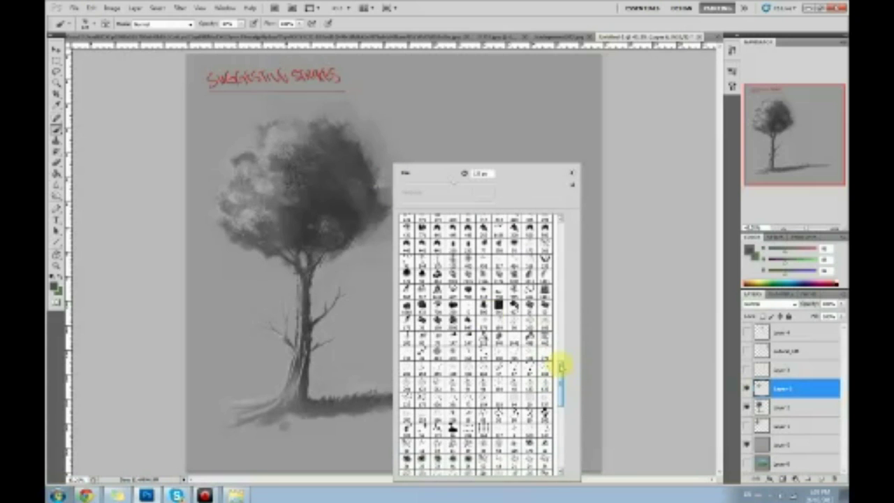
left_click(447, 308)
left_click_drag(319, 269, 359, 289)
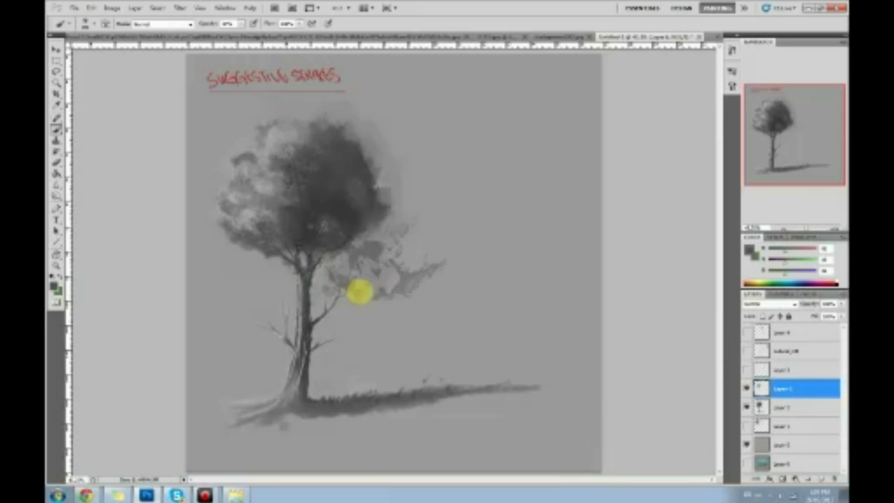
left_click_drag(499, 213, 556, 289)
left_click_drag(519, 315, 463, 315)
key("ctrl+z")
key("ctrl+alt+z")
key("ctrl+alt+z")
key("ctrl+alt+z")
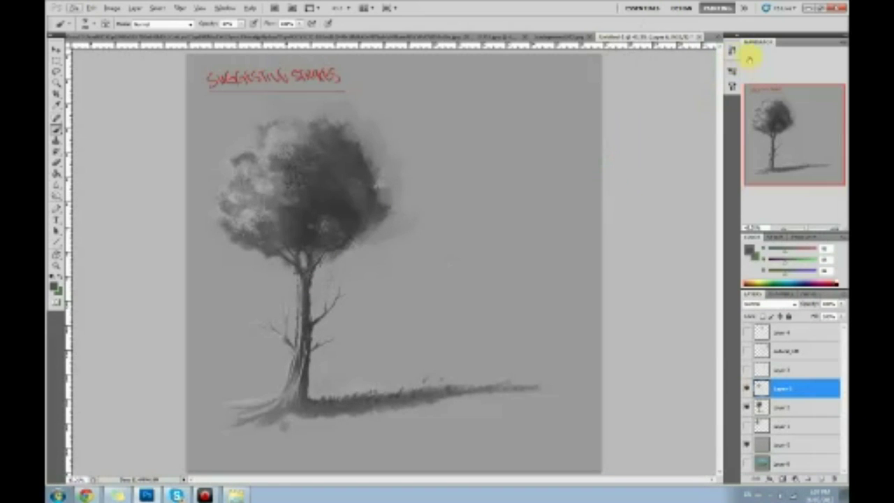
- Browse earlier painting states in the History panel
left_click(730, 53)
left_click_drag(717, 358, 723, 323)
left_click(660, 115)
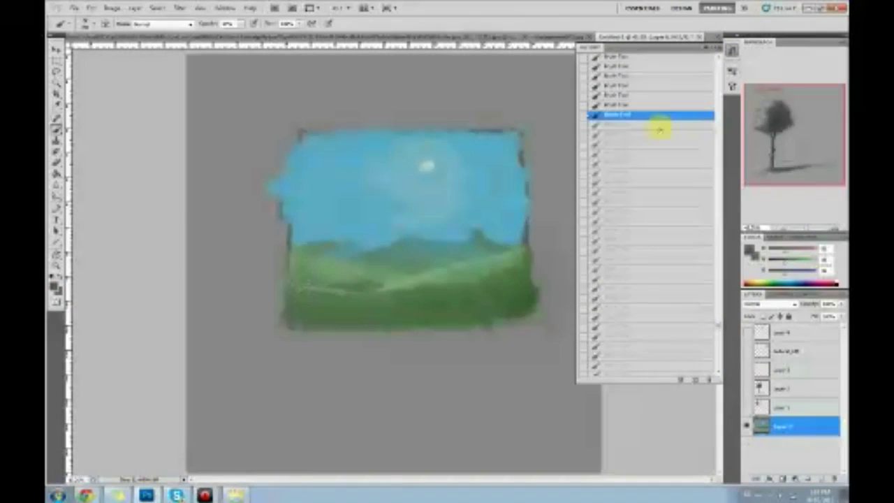
left_click(650, 229)
left_click(646, 317)
scroll(650, 368, "up", 2)
scroll(722, 333, "down", 2)
- Revert to the state right after the new layer was added and close History
left_click(649, 296)
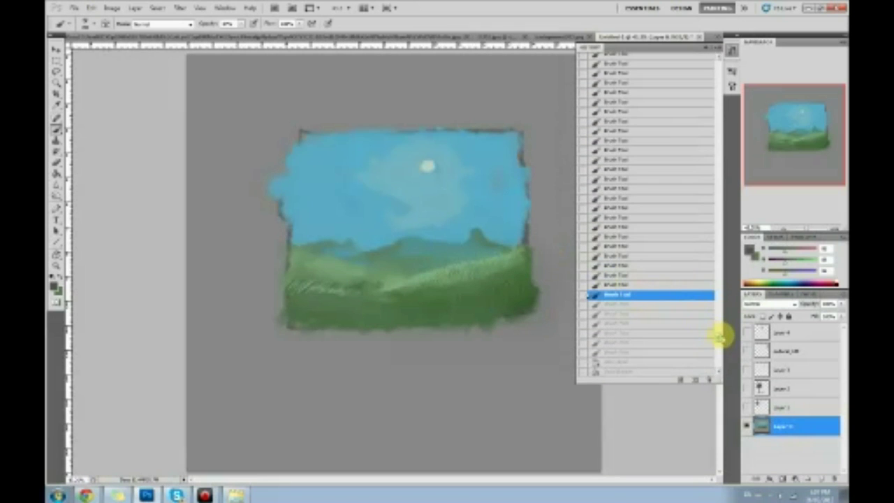
left_click(648, 305)
left_click(664, 246)
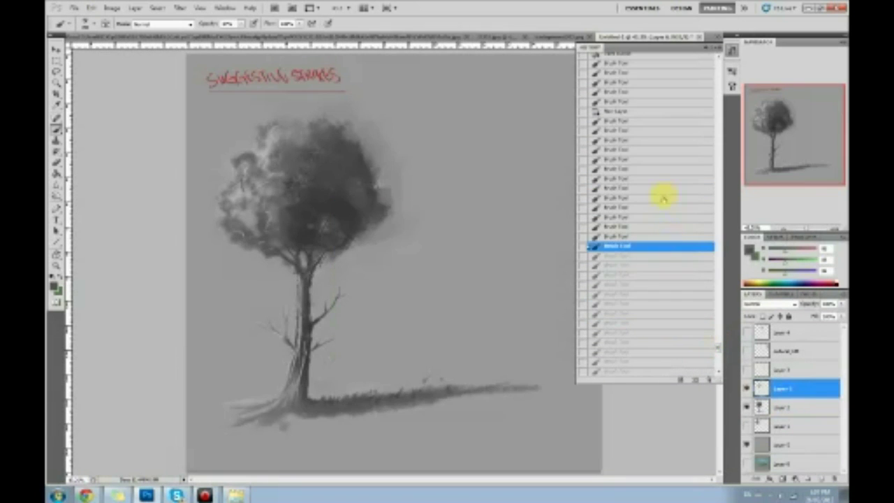
left_click(657, 199)
left_click(655, 142)
left_click(657, 112)
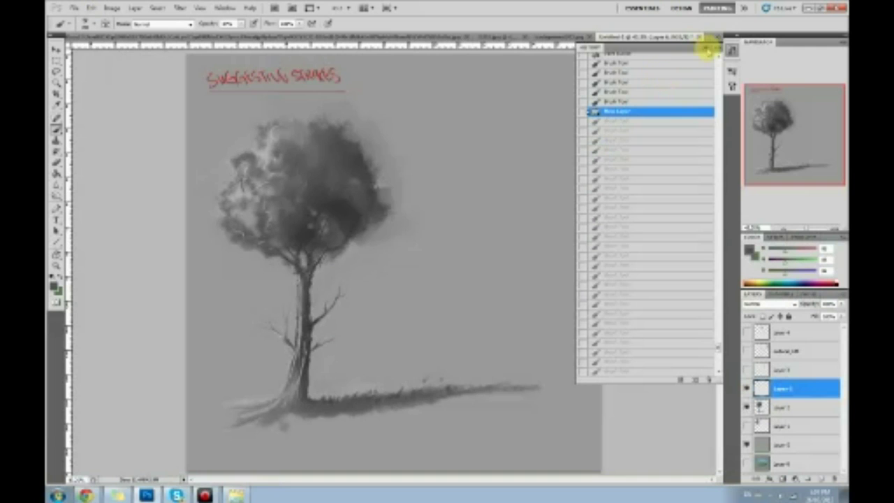
left_click(709, 46)
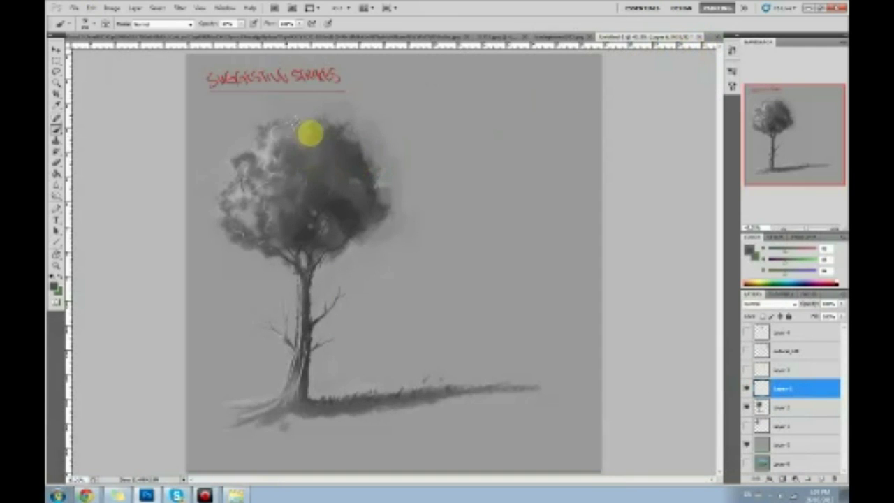
- Sample greys from the crown and paint darker tones into its centre and left side
left_click(273, 153, "alt")
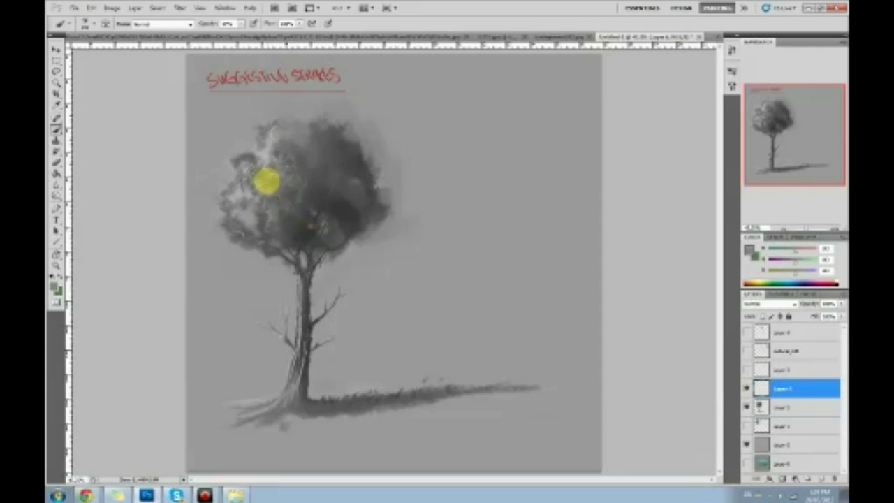
left_click(315, 200, "alt")
mouse_move(318, 200)
left_mouse_down()
mouse_move(292, 168)
mouse_move(326, 213)
mouse_move(290, 152)
mouse_move(342, 183)
mouse_move(325, 129)
mouse_move(326, 147)
mouse_move(343, 158)
mouse_move(328, 162)
mouse_move(362, 195)
mouse_move(316, 136)
mouse_move(301, 150)
mouse_move(342, 178)
mouse_move(299, 135)
mouse_move(353, 192)
mouse_move(317, 205)
left_mouse_up()
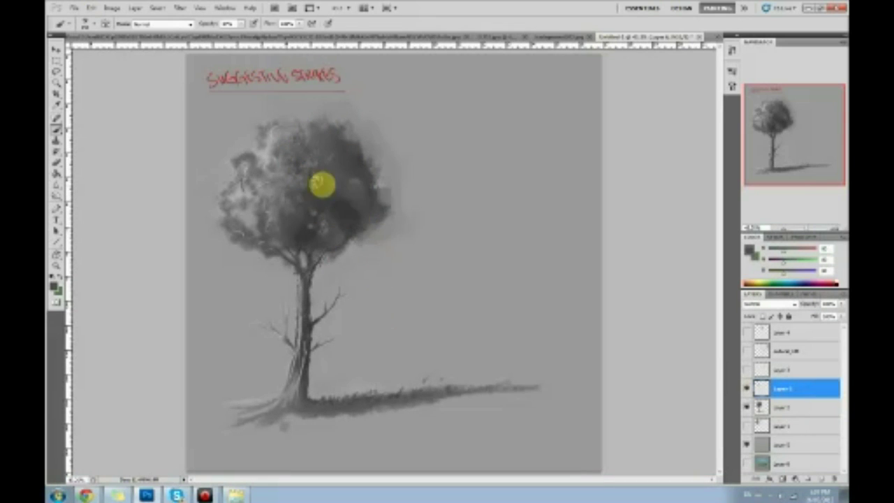
mouse_move(308, 185)
left_mouse_down()
mouse_move(334, 222)
mouse_move(341, 186)
mouse_move(323, 201)
mouse_move(319, 230)
mouse_move(312, 194)
mouse_move(335, 228)
mouse_move(327, 193)
mouse_move(301, 185)
mouse_move(335, 235)
mouse_move(356, 201)
mouse_move(281, 174)
mouse_move(318, 197)
mouse_move(337, 227)
mouse_move(326, 235)
mouse_move(309, 213)
mouse_move(298, 222)
mouse_move(325, 201)
mouse_move(316, 207)
mouse_move(324, 200)
mouse_move(314, 200)
mouse_move(326, 201)
mouse_move(312, 191)
mouse_move(325, 208)
mouse_move(315, 185)
mouse_move(329, 222)
mouse_move(319, 211)
mouse_move(311, 217)
mouse_move(321, 199)
mouse_move(298, 179)
mouse_move(353, 233)
mouse_move(317, 209)
mouse_move(310, 168)
mouse_move(292, 185)
left_mouse_up()
left_click(321, 201, "alt")
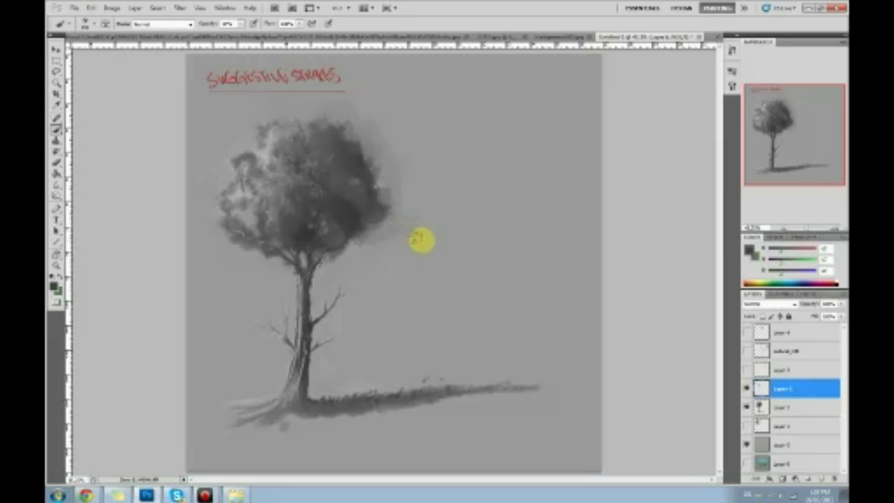
left_click(303, 230)
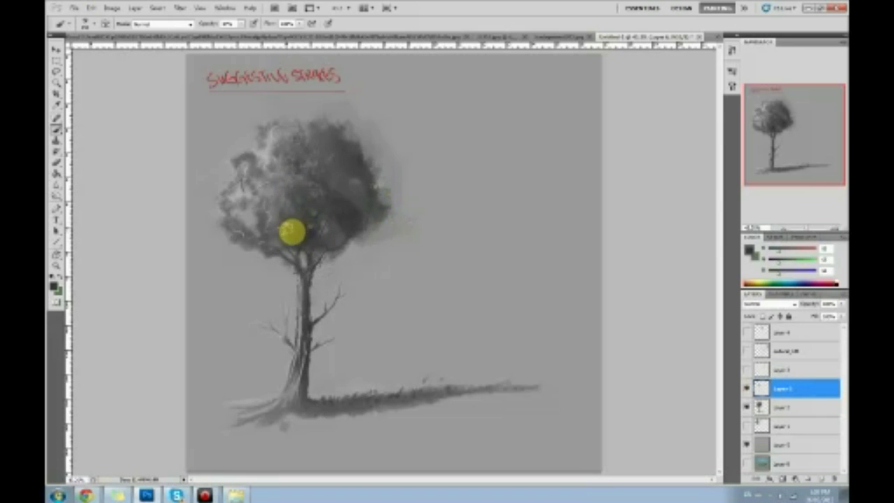
mouse_move(304, 218)
left_mouse_down()
mouse_move(270, 216)
mouse_move(265, 225)
mouse_move(276, 219)
mouse_move(259, 200)
mouse_move(325, 215)
mouse_move(305, 171)
mouse_move(318, 169)
mouse_move(264, 160)
mouse_move(279, 183)
mouse_move(278, 207)
mouse_move(270, 201)
mouse_move(279, 204)
mouse_move(262, 190)
mouse_move(260, 199)
mouse_move(280, 217)
mouse_move(250, 206)
mouse_move(266, 234)
mouse_move(236, 213)
mouse_move(260, 230)
left_mouse_up()
left_click(276, 203, "alt")
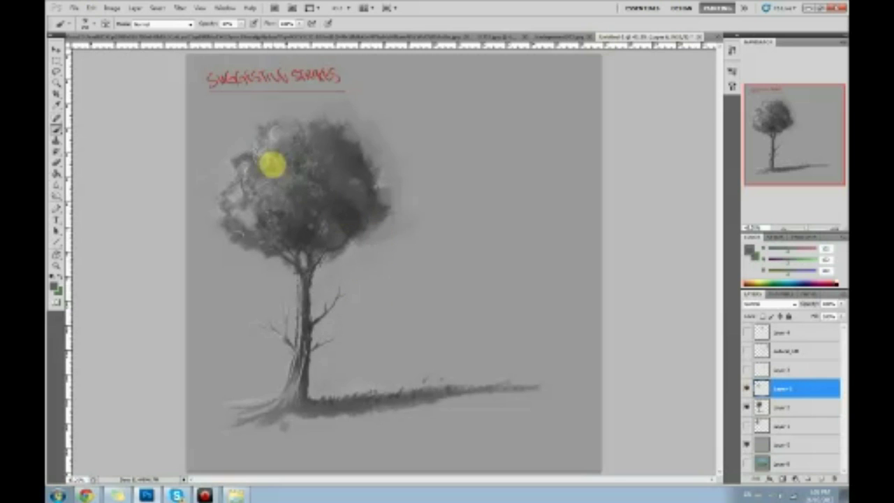
- Smudge the upper-left, right side and lower part of the canopy into soft clusters
left_click(57, 183)
mouse_move(271, 158)
left_mouse_down()
mouse_move(289, 202)
mouse_move(280, 186)
mouse_move(247, 176)
mouse_move(264, 161)
left_mouse_up()
mouse_move(345, 239)
left_mouse_down()
mouse_move(351, 113)
mouse_move(362, 144)
mouse_move(356, 187)
mouse_move(365, 194)
mouse_move(303, 198)
mouse_move(309, 185)
mouse_move(333, 213)
mouse_move(341, 208)
mouse_move(335, 218)
mouse_move(358, 224)
mouse_move(300, 205)
mouse_move(303, 215)
mouse_move(257, 215)
mouse_move(254, 181)
mouse_move(310, 173)
mouse_move(311, 185)
mouse_move(299, 126)
mouse_move(275, 163)
mouse_move(288, 170)
mouse_move(257, 183)
mouse_move(251, 168)
mouse_move(267, 167)
mouse_move(276, 146)
mouse_move(307, 150)
mouse_move(239, 139)
mouse_move(253, 150)
mouse_move(125, 187)
mouse_move(77, 188)
mouse_move(206, 166)
mouse_move(262, 144)
mouse_move(294, 203)
mouse_move(303, 246)
mouse_move(291, 238)
mouse_move(246, 277)
left_mouse_up()
mouse_move(271, 249)
left_mouse_down()
mouse_move(308, 239)
mouse_move(288, 224)
left_mouse_up()
key("ctrl+minus")
key("ctrl+minus")
key("ctrl+minus")
key("ctrl+minus")
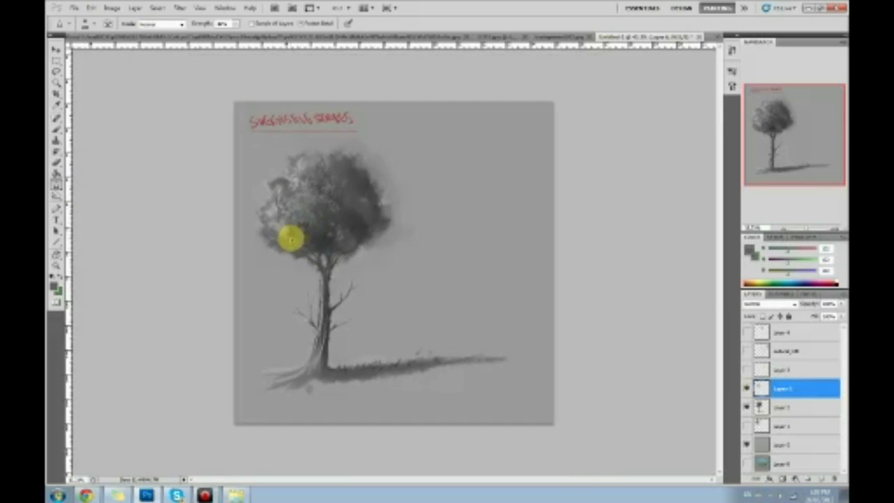
key("ctrl+minus")
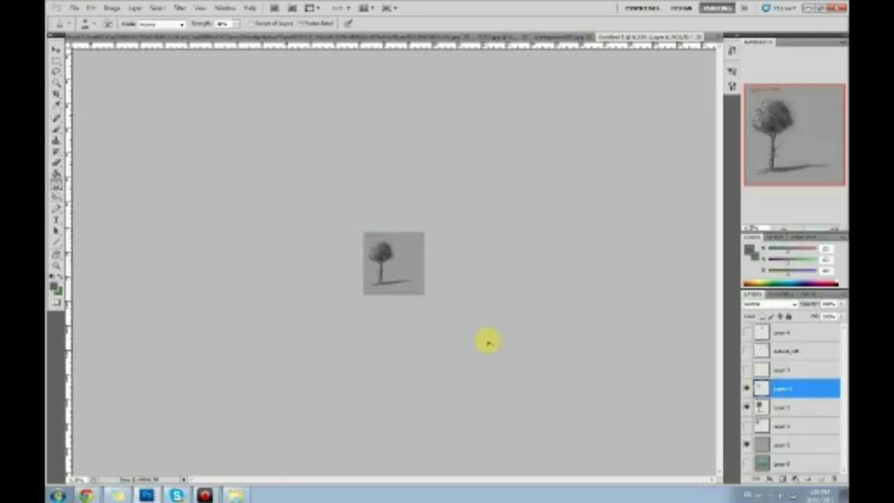
key("ctrl+plus")
key("ctrl+plus")
key("ctrl+plus")
key("ctrl+plus")
key("ctrl+plus")
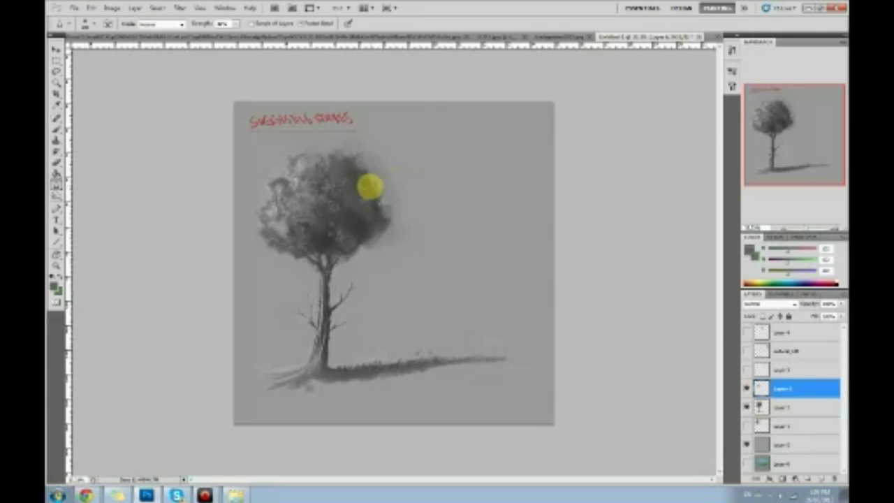
left_click(56, 197)
left_click(88, 197)
key("z")
left_click_drag(289, 233, 415, 317)
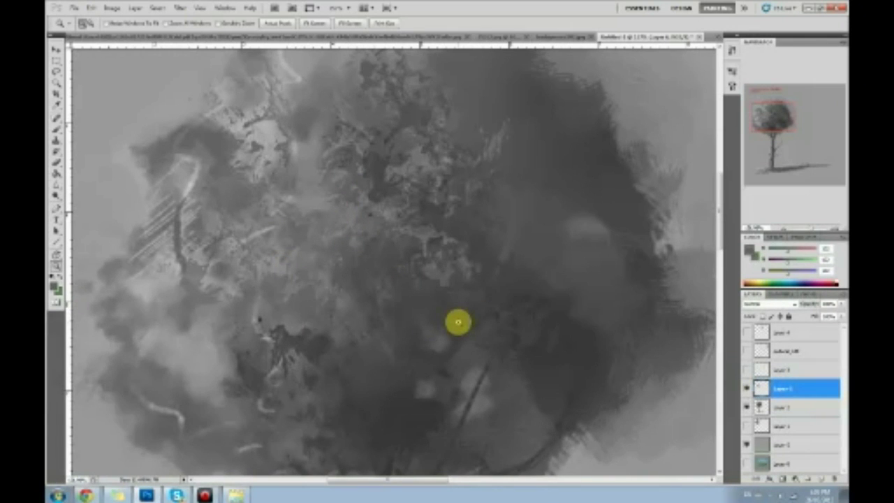
key("ctrl+0")
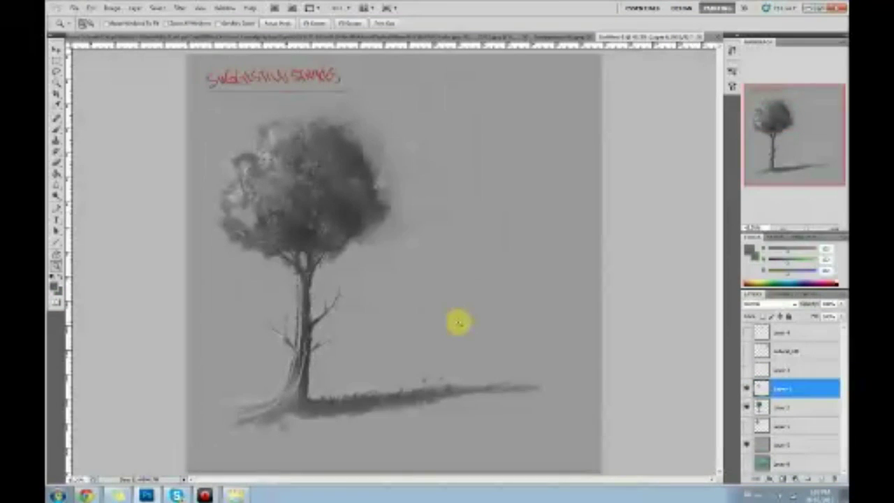